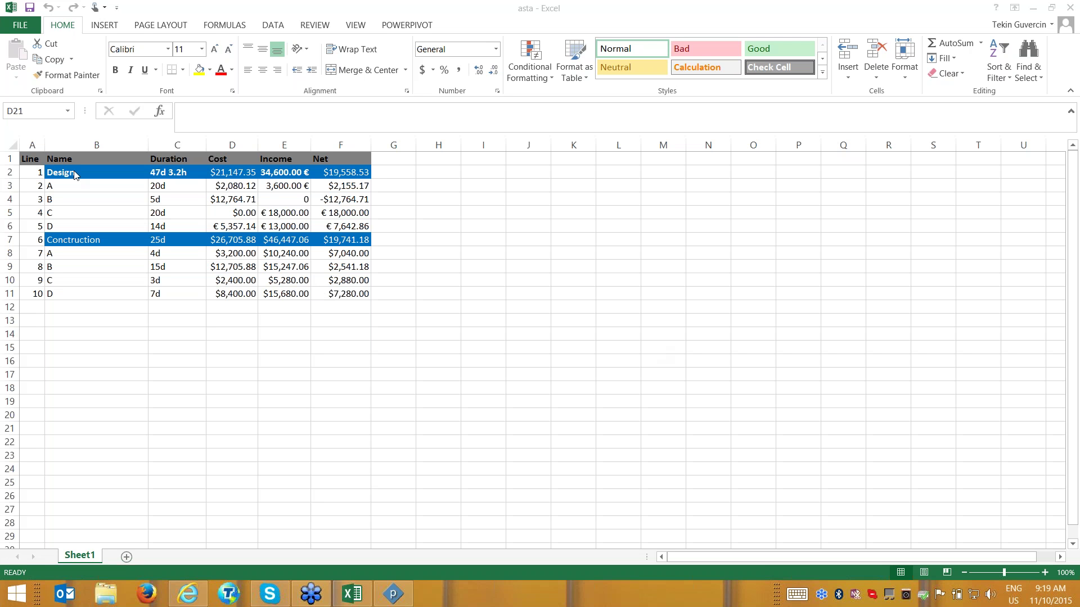
# Format the Construction summary row (B7:F7) with a white, bold font.
pyautogui.moveTo(73, 173); pyautogui.dragTo(346, 176)
pyautogui.moveTo(76, 240); pyautogui.dragTo(344, 238)
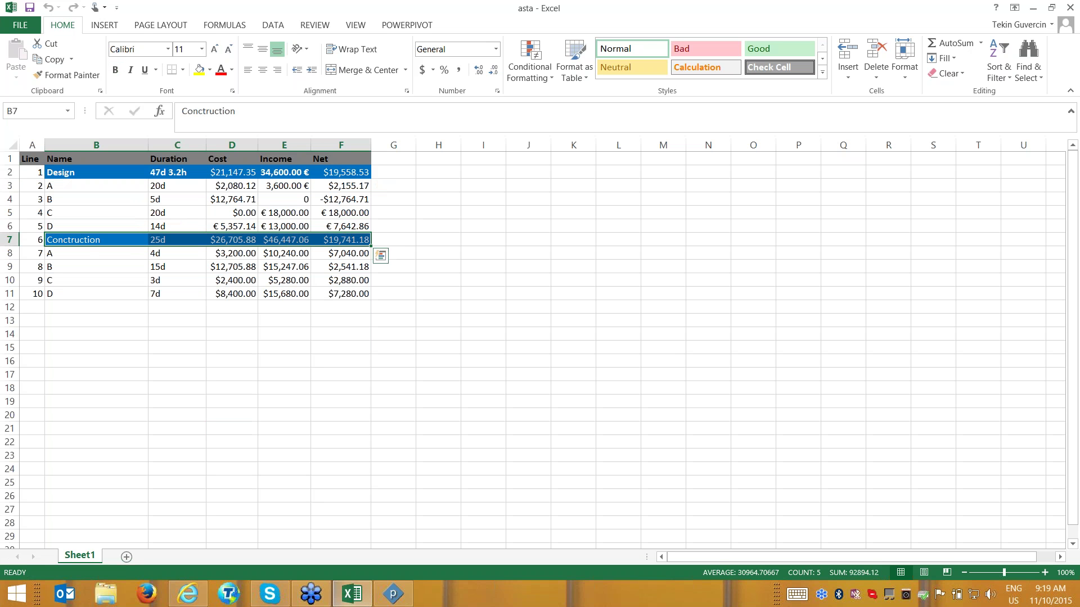
pyautogui.click(231, 72)
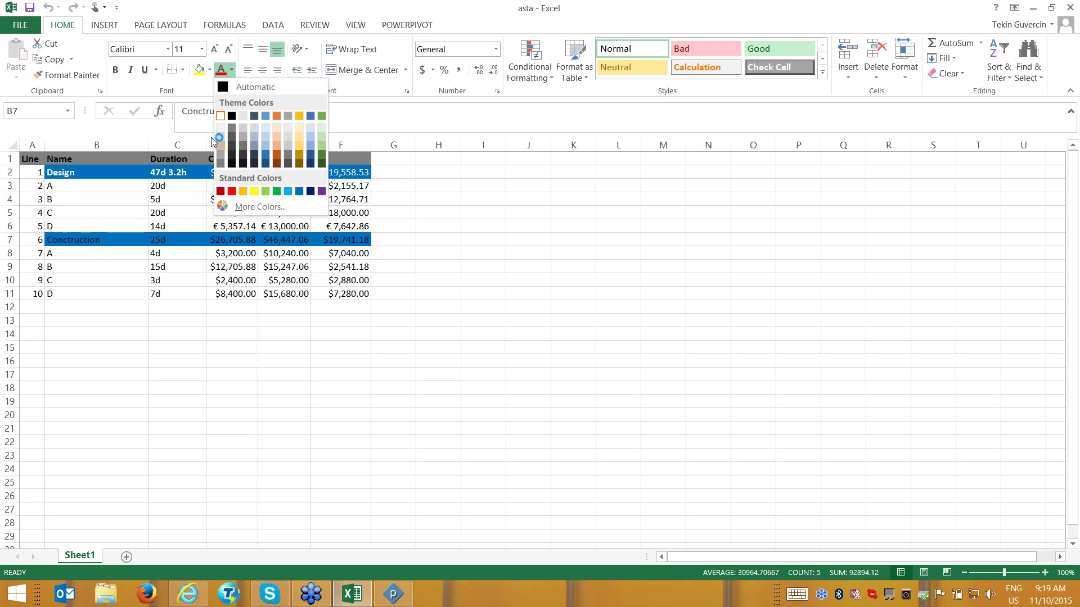
pyautogui.click(222, 117)
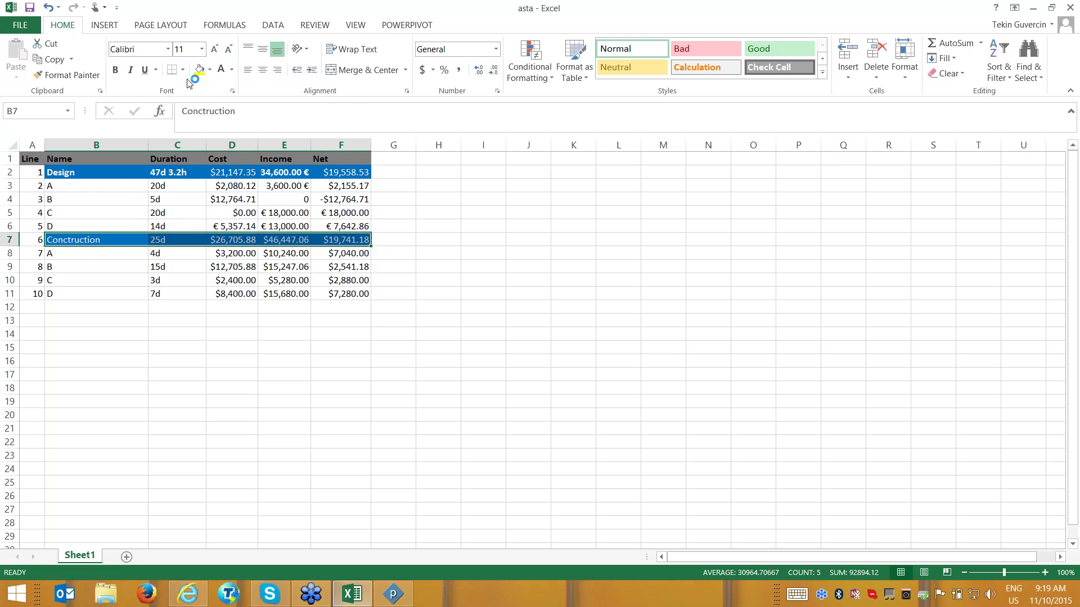
pyautogui.click(113, 72)
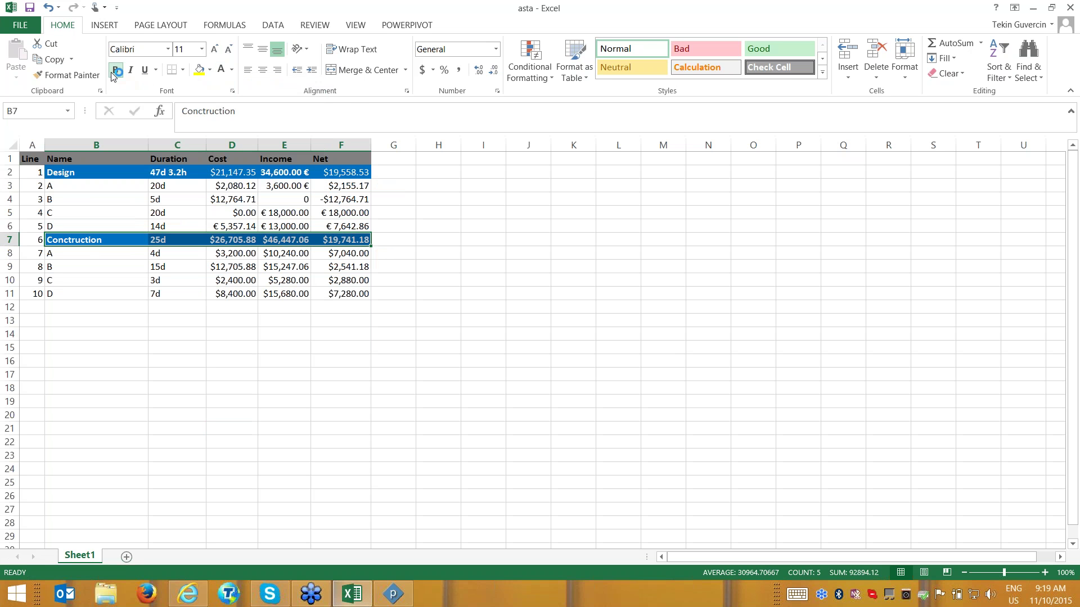
pyautogui.click(108, 349)
# Examine the Design summary row and the names of the tasks grouped under Design and Construction.
pyautogui.moveTo(88, 175); pyautogui.dragTo(360, 173)
pyautogui.moveTo(67, 184); pyautogui.dragTo(66, 225)
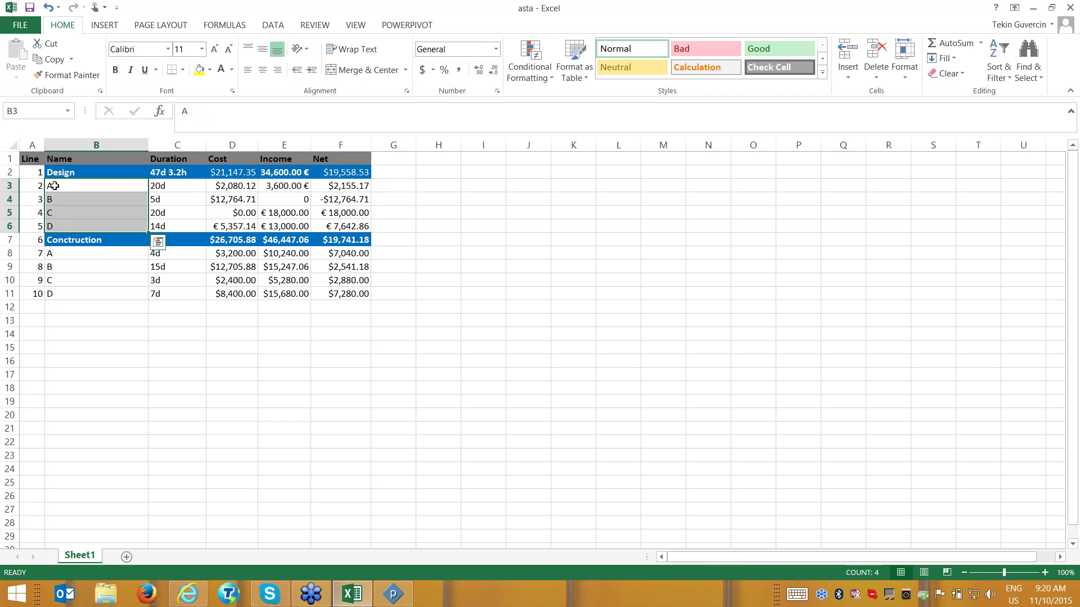
pyautogui.click(54, 186)
pyautogui.click(67, 199)
pyautogui.click(71, 213)
pyautogui.click(71, 227)
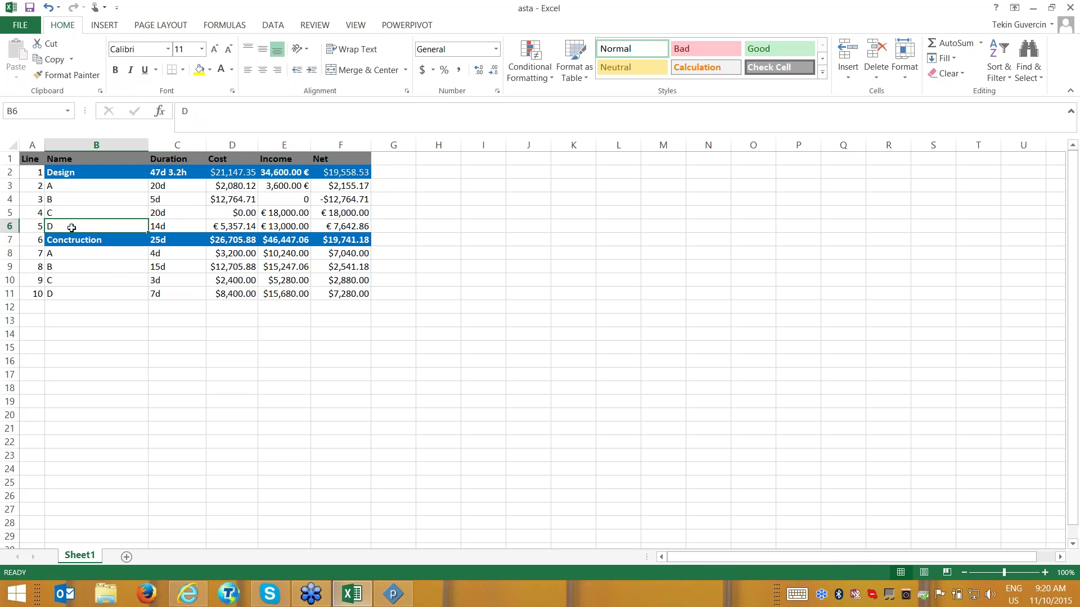
pyautogui.click(71, 256)
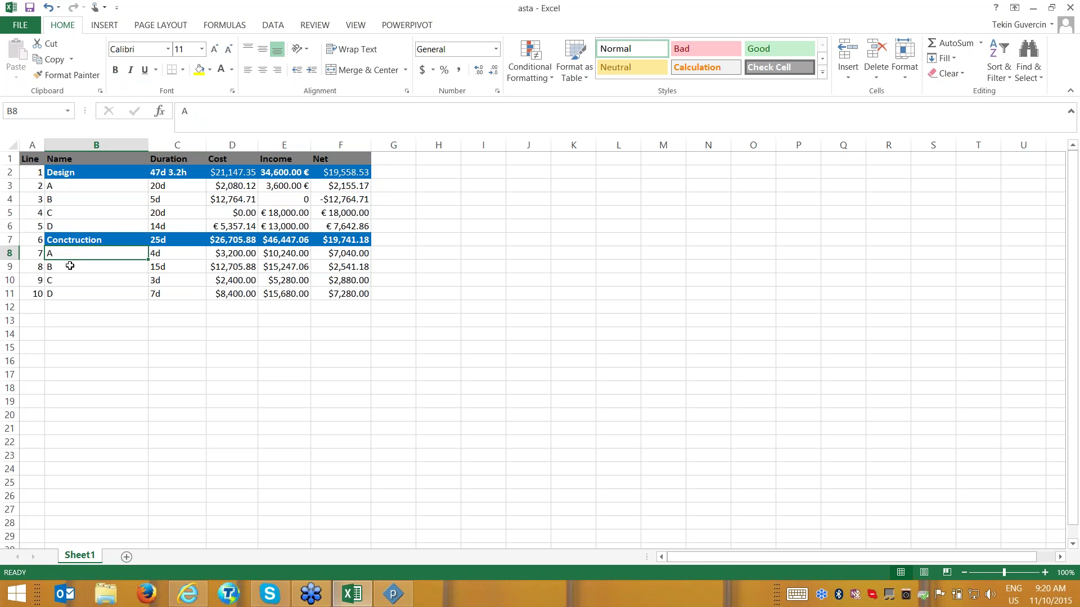
pyautogui.click(70, 267)
pyautogui.press('Down')
pyautogui.press('Down')
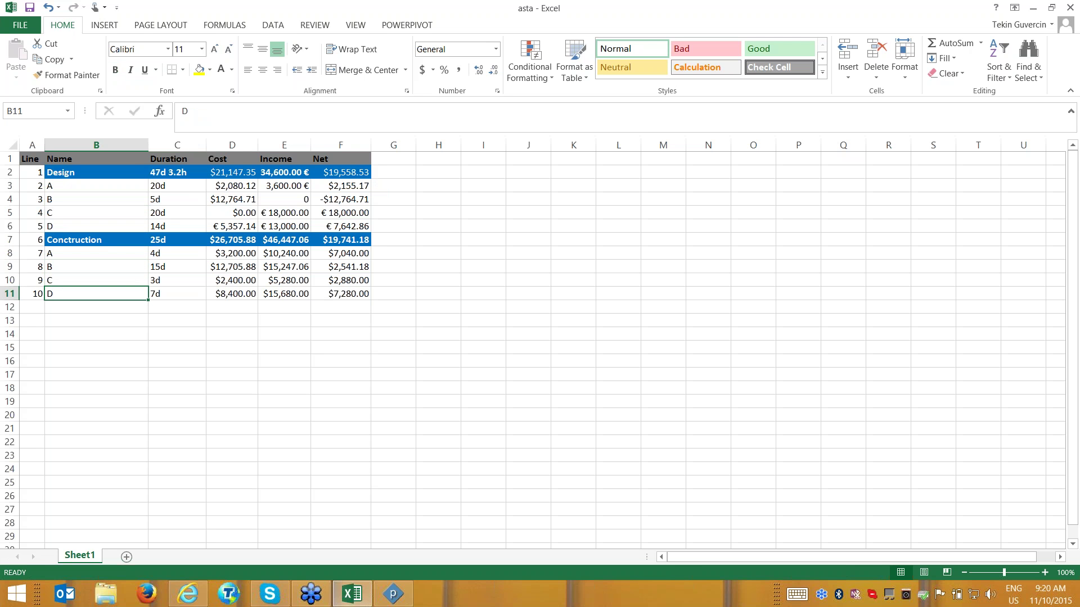
# Examine the Duration column for the Design and Construction tasks, including the rows of Construction tasks A and B.
pyautogui.click(170, 164)
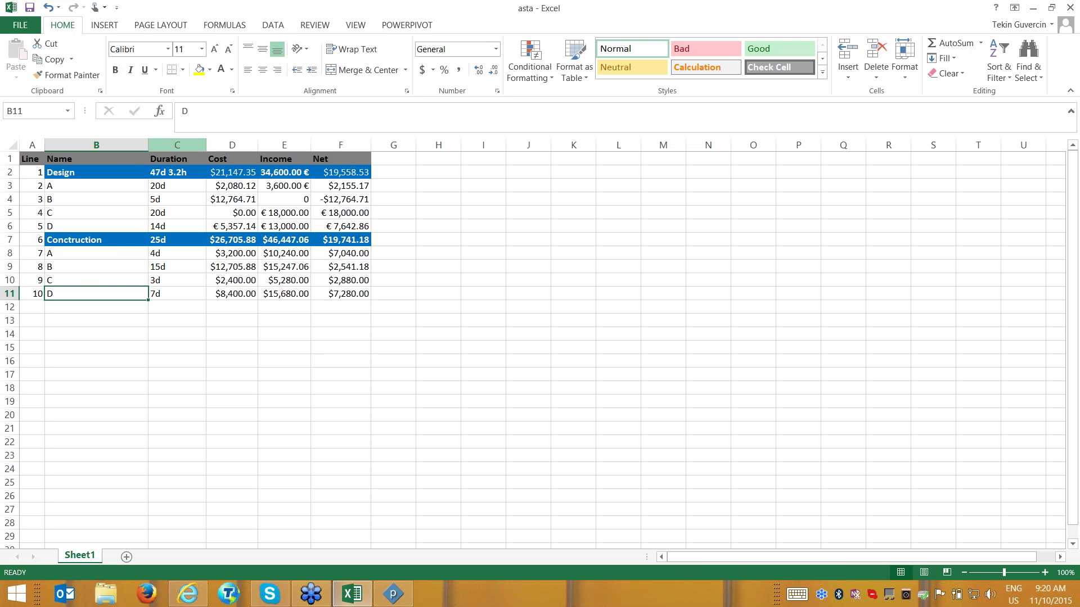
pyautogui.hotkey('ctrl', 'space')
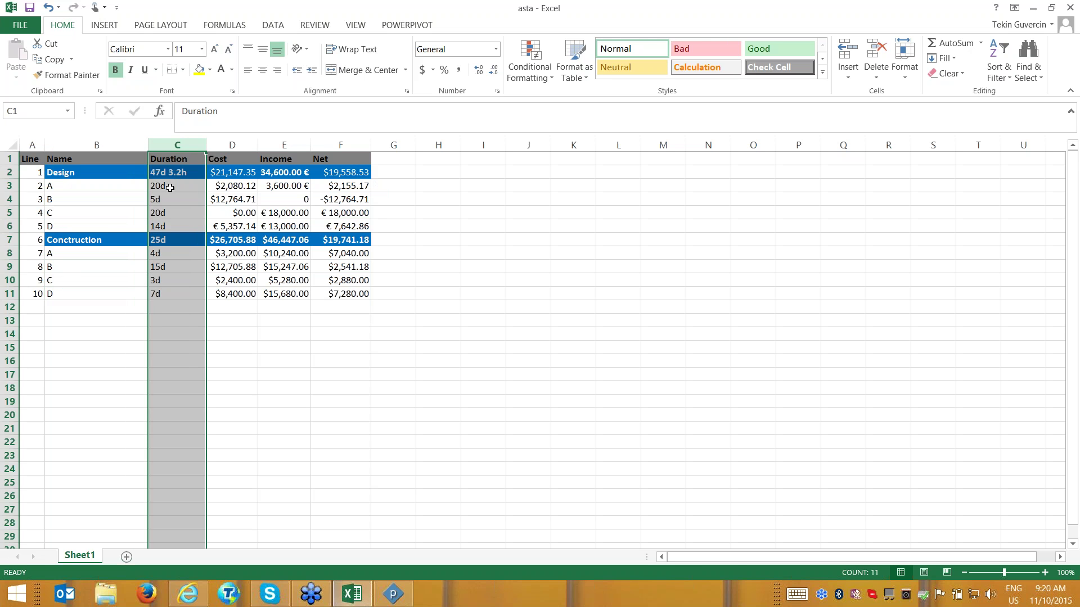
pyautogui.click(170, 188)
pyautogui.click(169, 202)
pyautogui.click(167, 217)
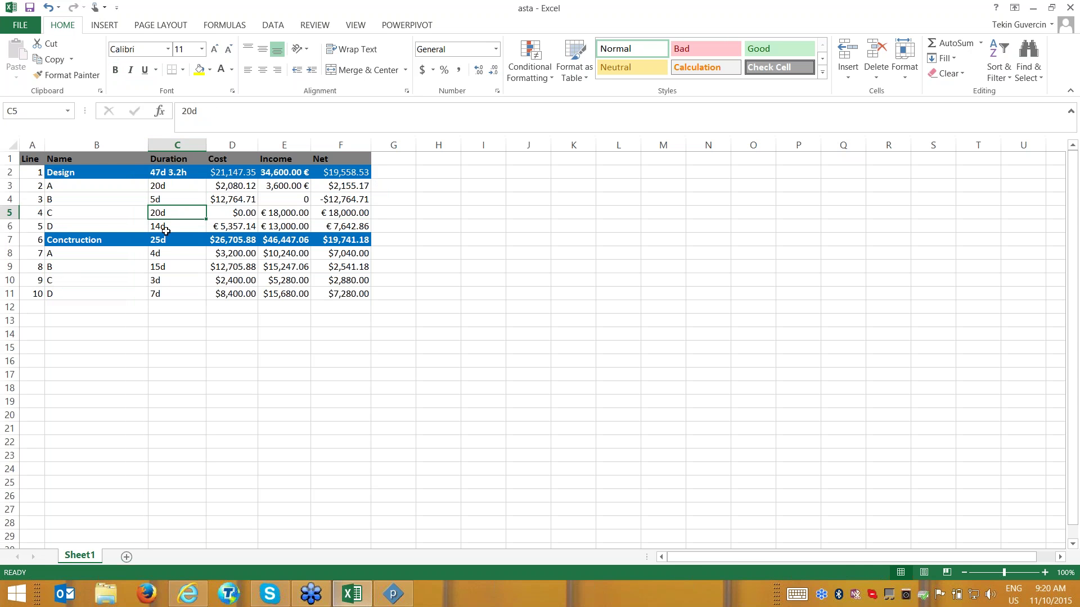
pyautogui.click(168, 228)
pyautogui.click(166, 243)
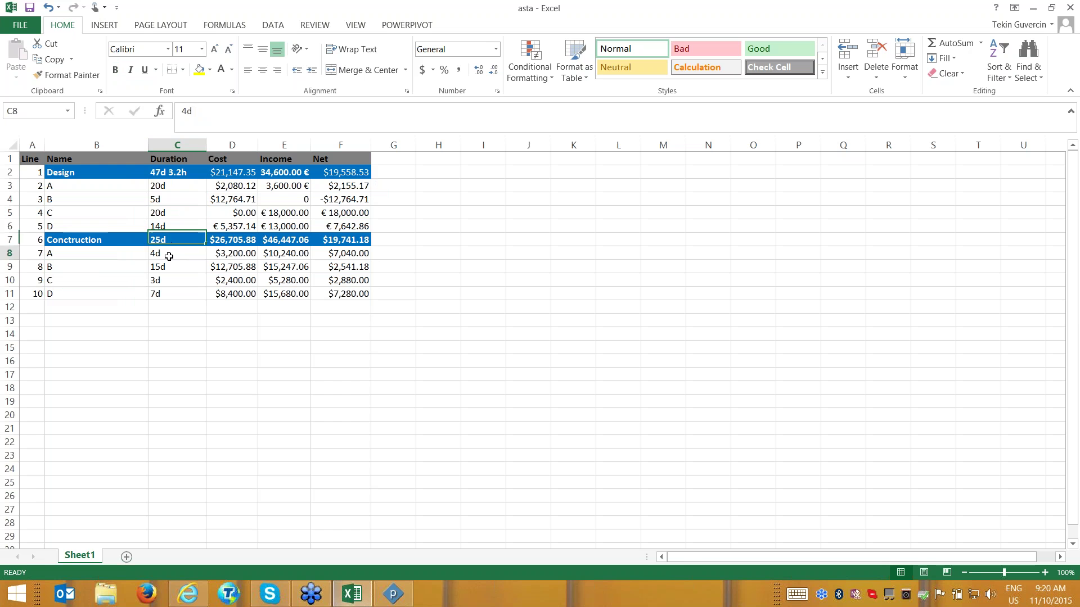
pyautogui.click(167, 254)
pyautogui.click(166, 267)
pyautogui.click(167, 281)
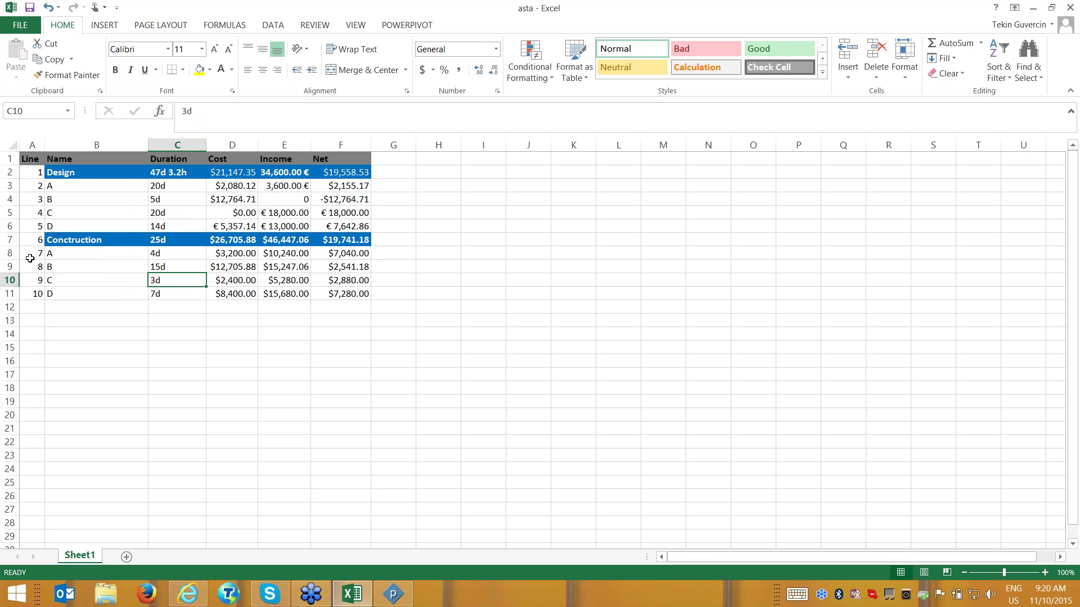
pyautogui.click(9, 253)
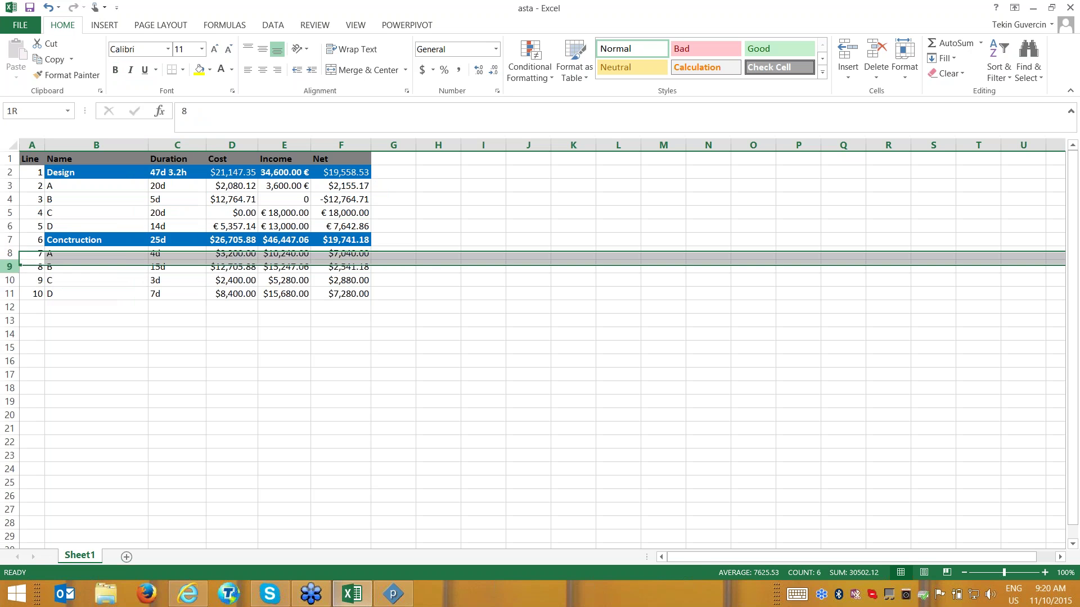
pyautogui.click(10, 266)
pyautogui.click(183, 342)
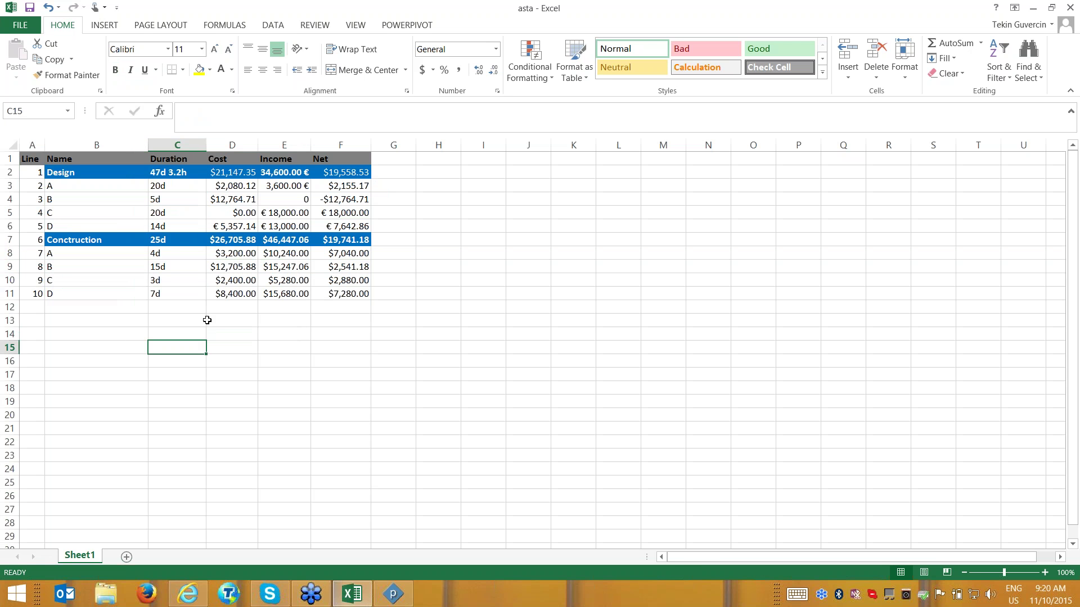
# Enter Jan-2015 in G1 and extend the monthly series across row 1 to Jan-16 in S1.
pyautogui.click(407, 162)
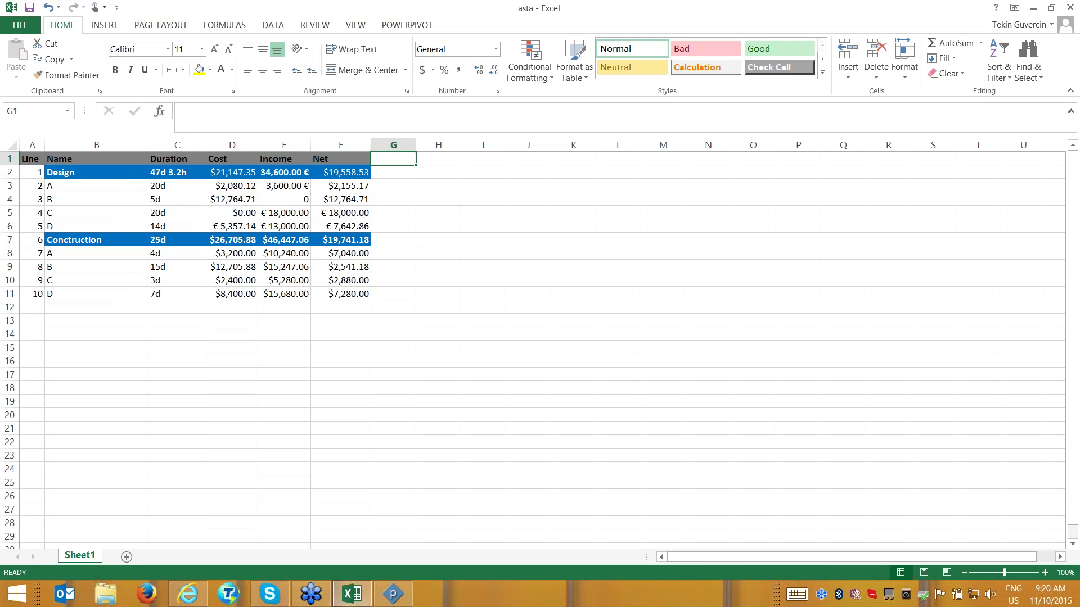
pyautogui.write('Jan')
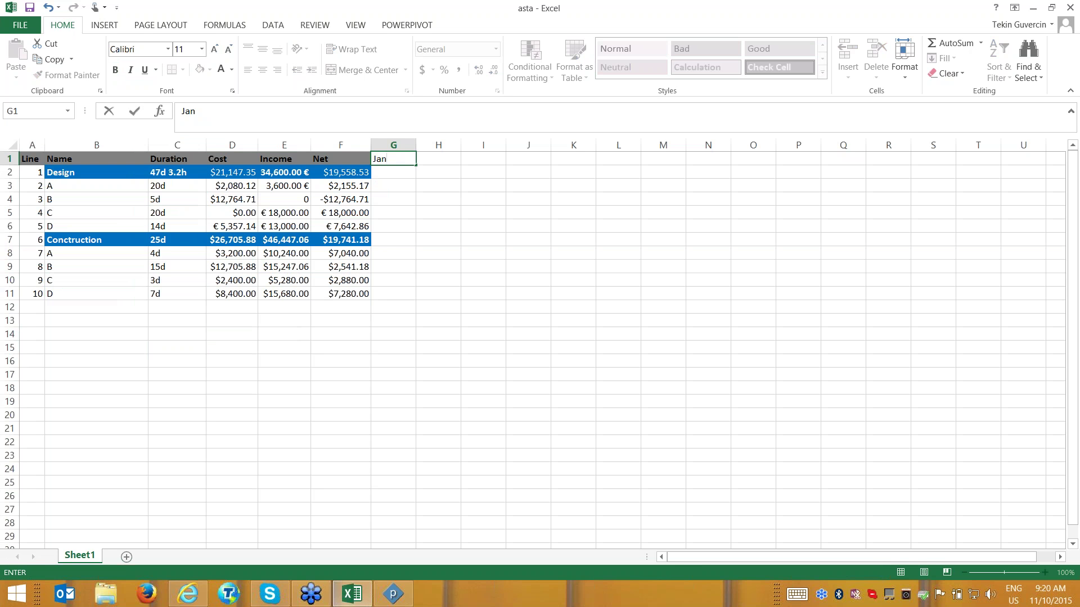
pyautogui.write('-2015')
pyautogui.click(425, 216)
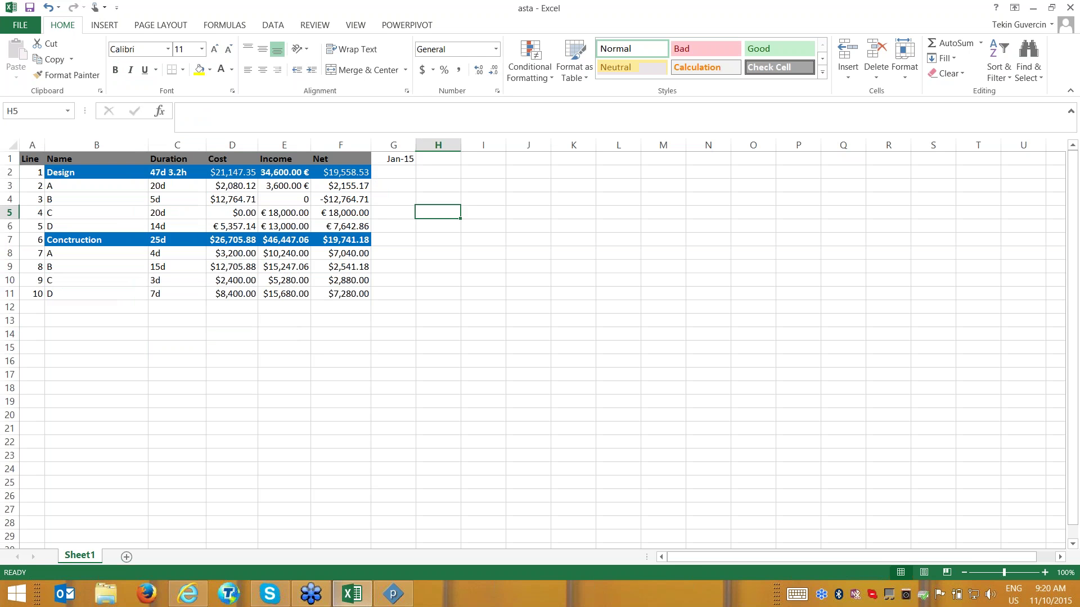
pyautogui.click(416, 162)
pyautogui.moveTo(416, 162); pyautogui.dragTo(944, 161)
pyautogui.click(723, 279)
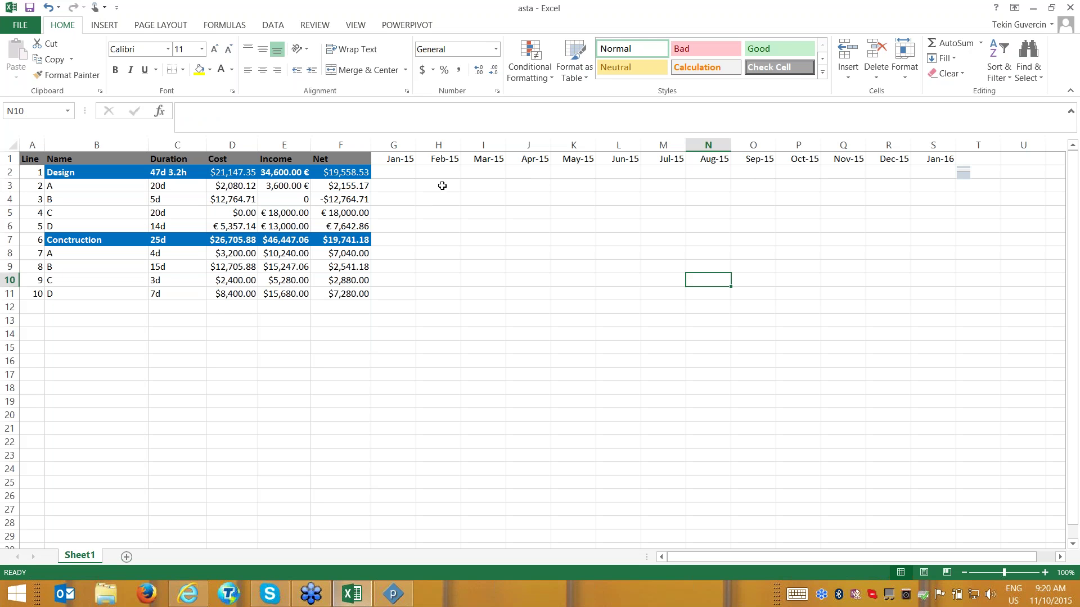
# Fill Design task A's cells G3:H3 and task B's cells H4:J4 with green as timeline bars.
pyautogui.moveTo(400, 186); pyautogui.dragTo(424, 186)
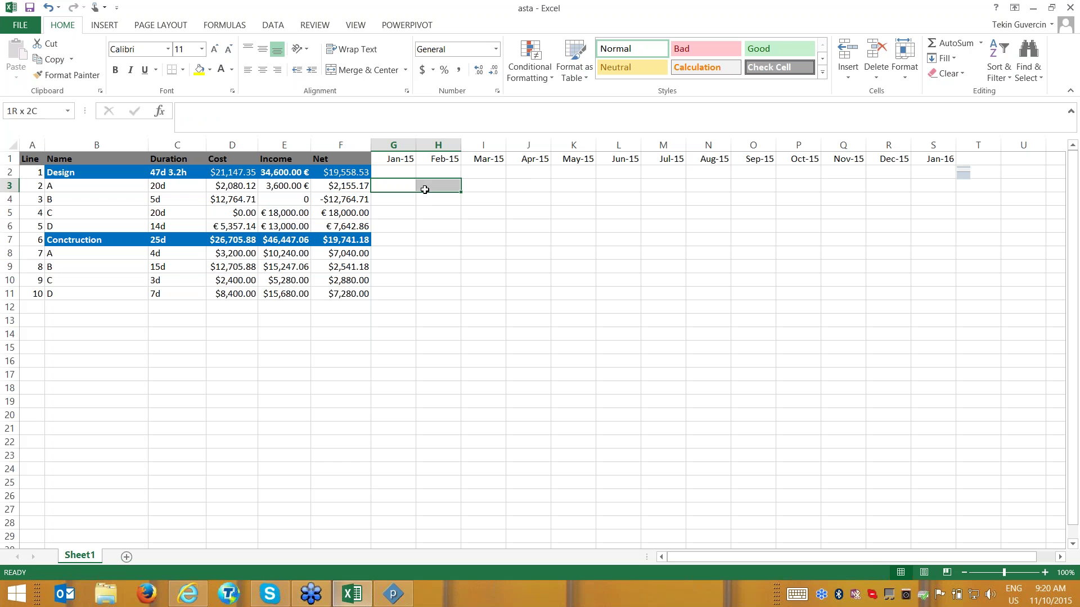
pyautogui.click(211, 73)
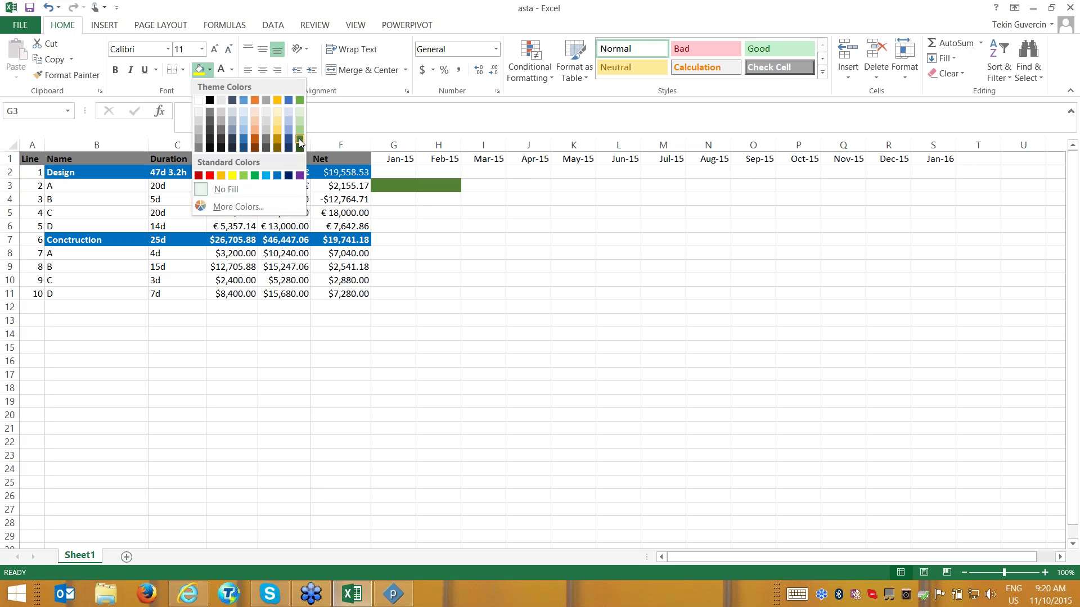
pyautogui.click(299, 100)
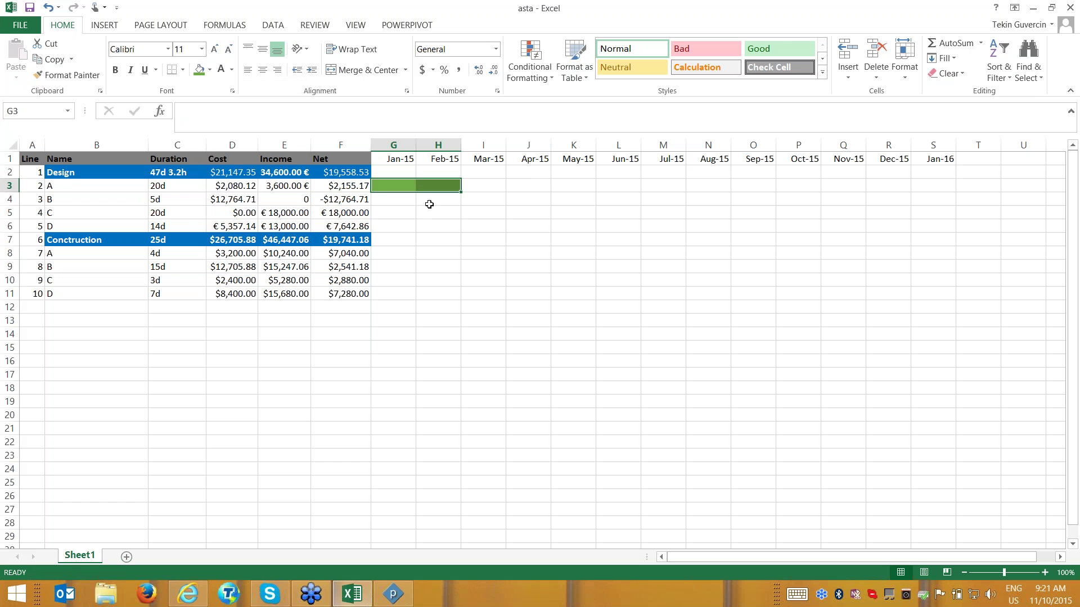
pyautogui.moveTo(430, 204); pyautogui.dragTo(533, 200)
pyautogui.click(199, 69)
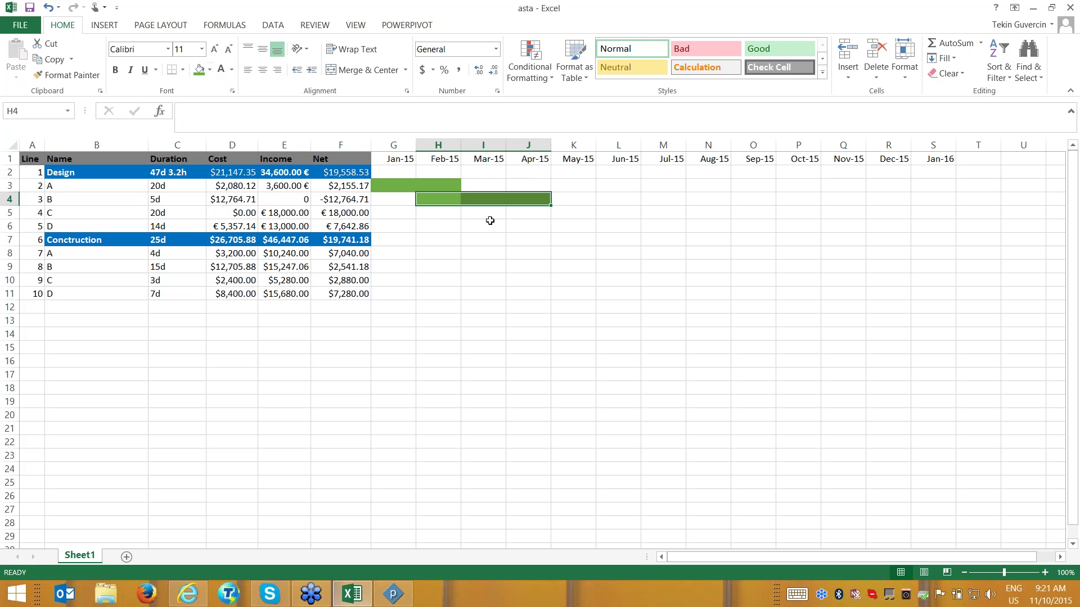
# Fill Design task C's cells H5:K5 and task D's cells I6:J6 with the same green.
pyautogui.moveTo(450, 214); pyautogui.dragTo(564, 214)
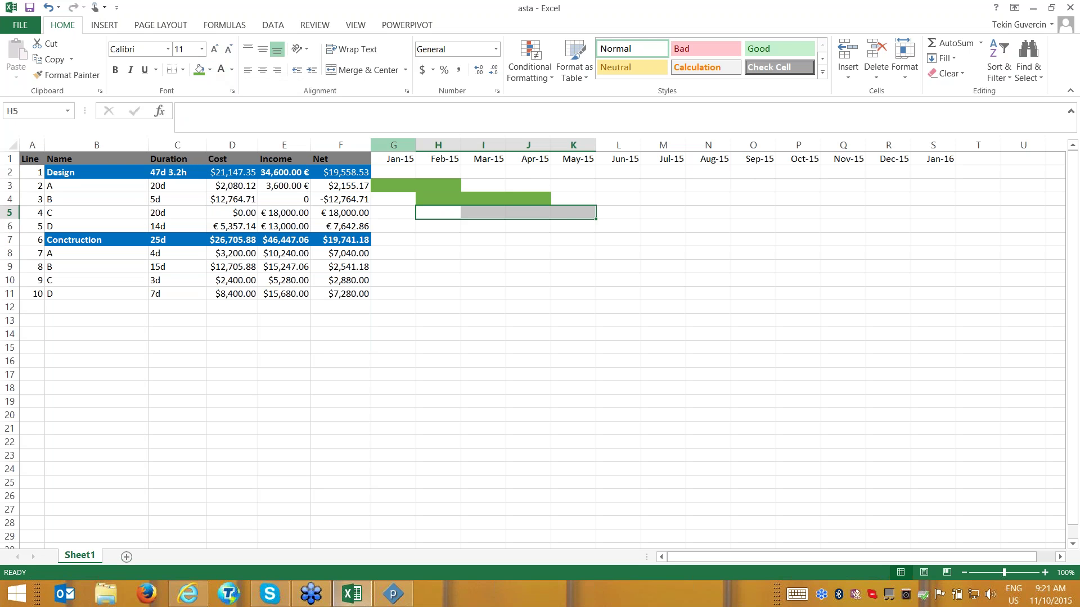
pyautogui.click(199, 70)
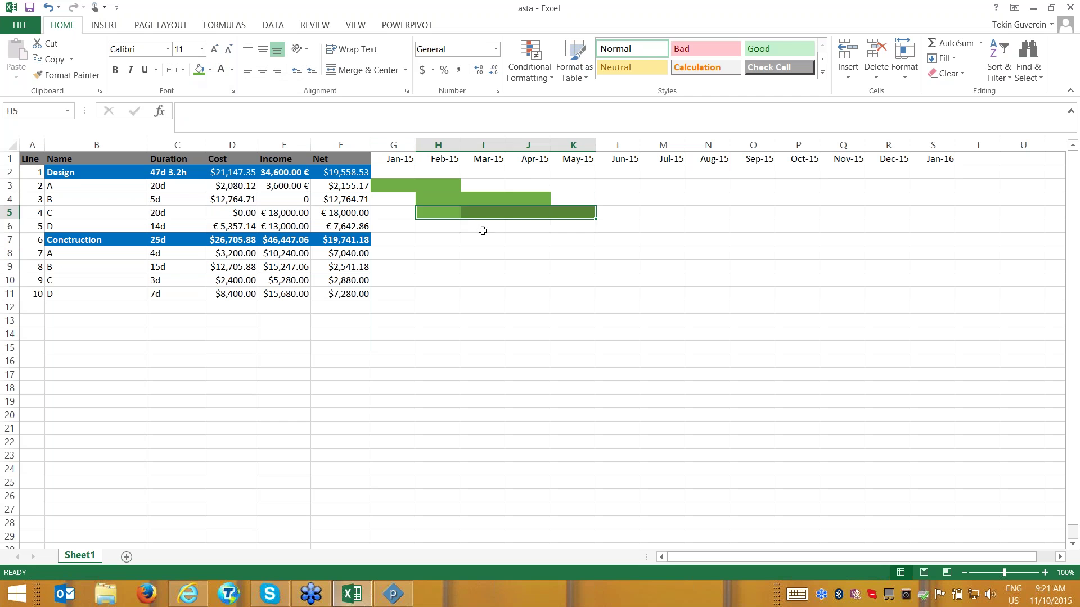
pyautogui.moveTo(483, 231); pyautogui.dragTo(529, 227)
pyautogui.click(200, 70)
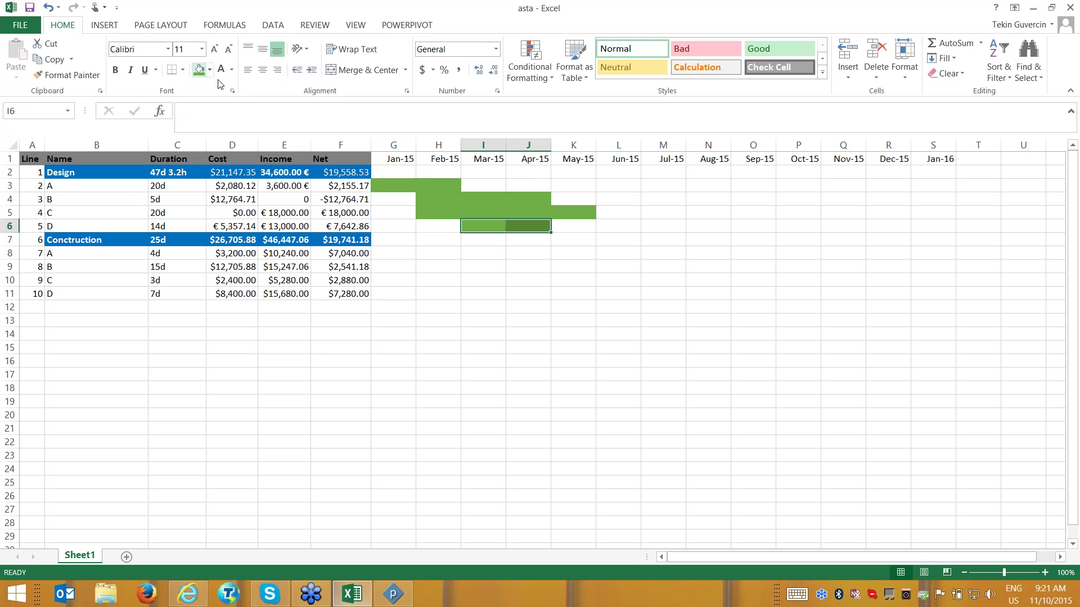
pyautogui.click(508, 253)
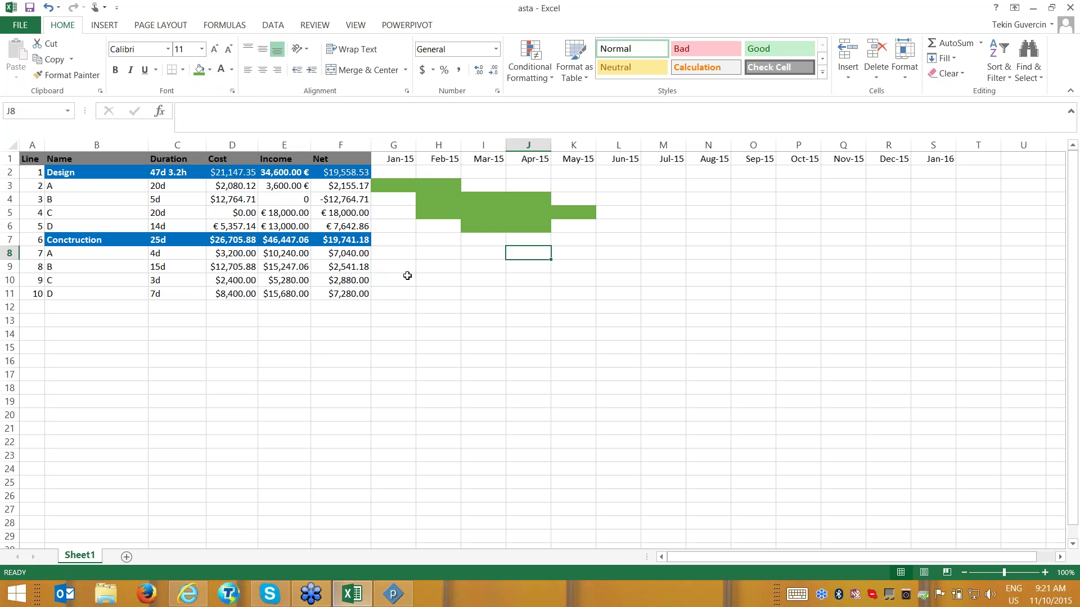
# Fill the Design summary row from Jan-15 to May-15 (G2:K2) with black.
pyautogui.moveTo(393, 172); pyautogui.dragTo(586, 172)
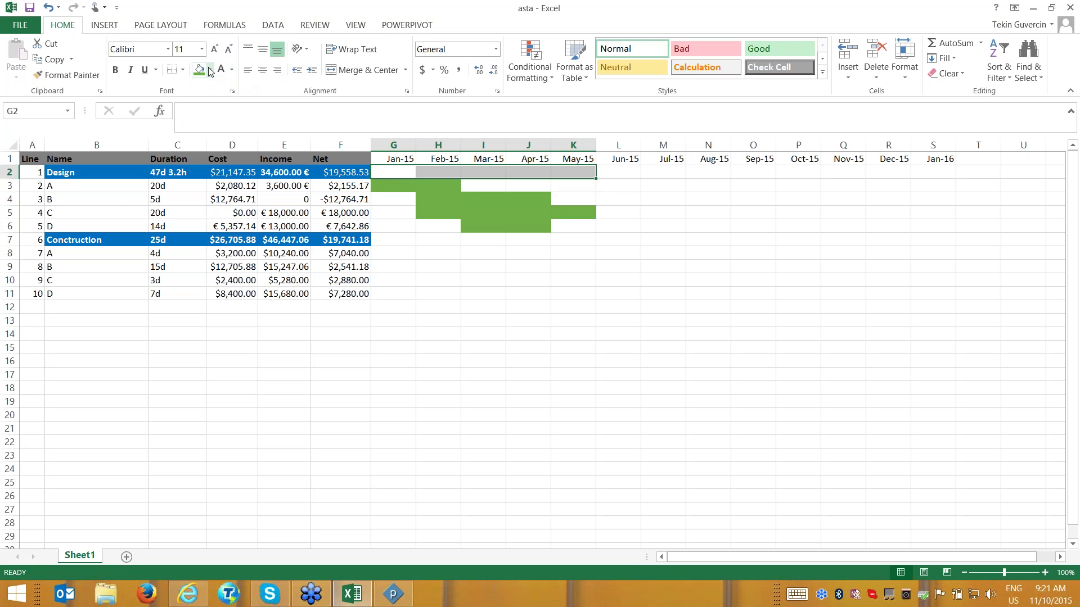
pyautogui.click(210, 69)
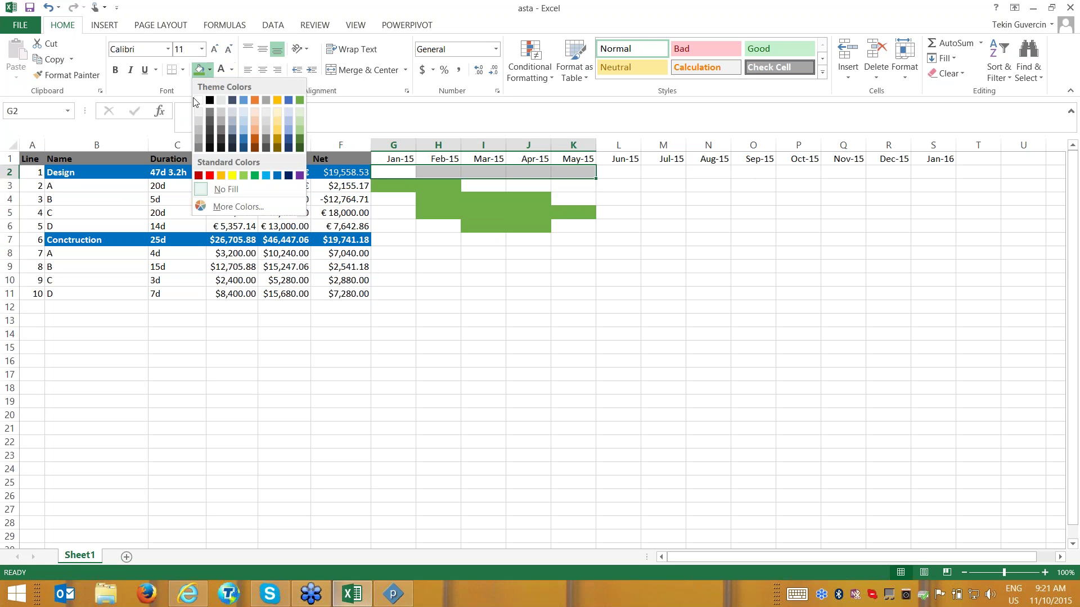
pyautogui.click(209, 101)
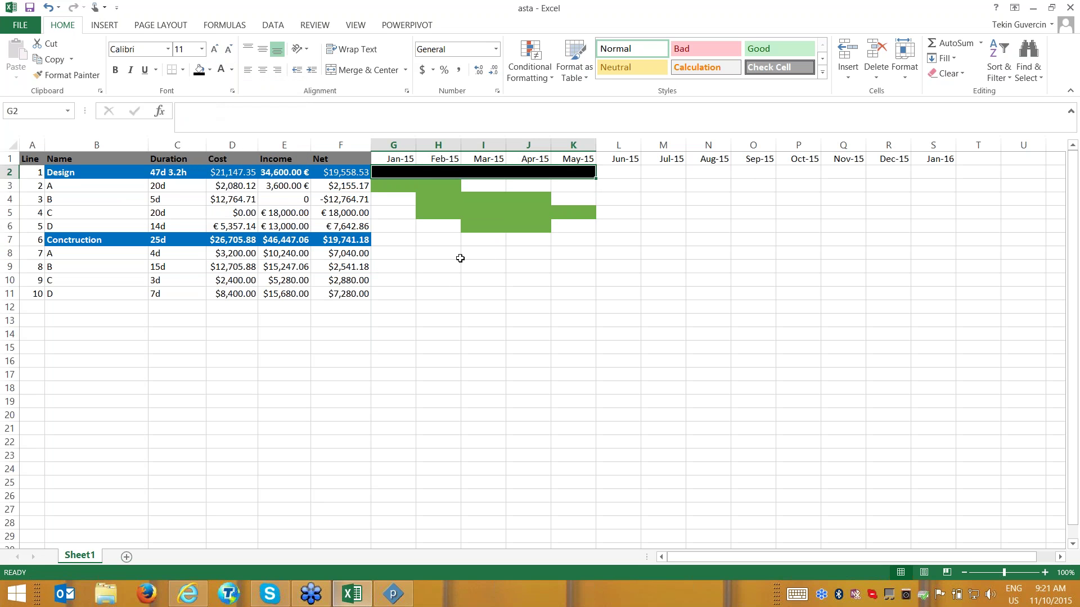
# Fill Construction task A's cells J8:N8 and task B's cells L9:M9 with green as timeline bars.
pyautogui.moveTo(511, 256); pyautogui.dragTo(689, 252)
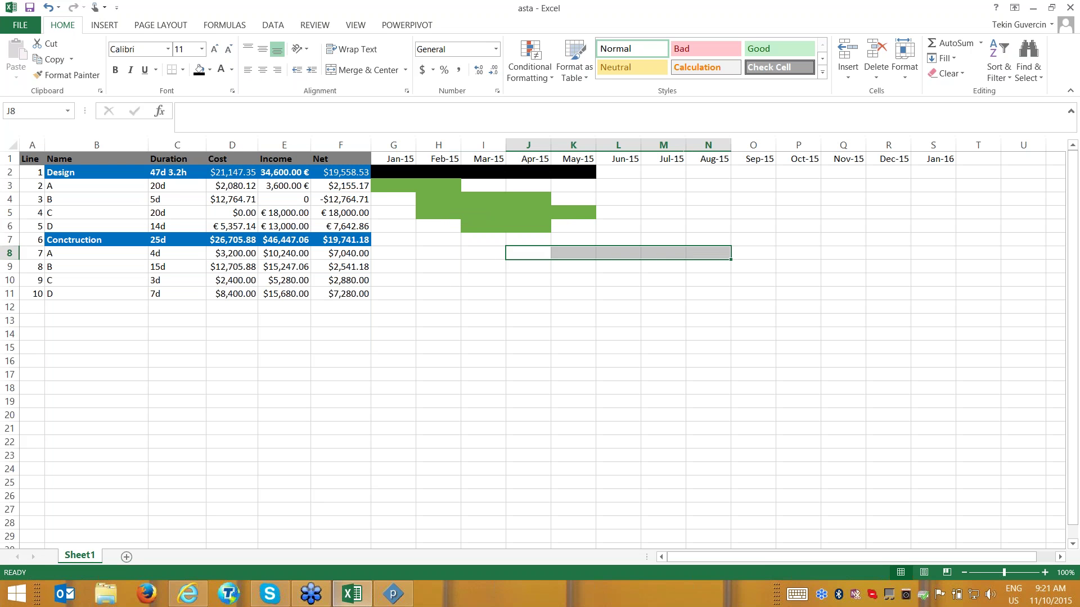
pyautogui.click(208, 72)
pyautogui.click(296, 100)
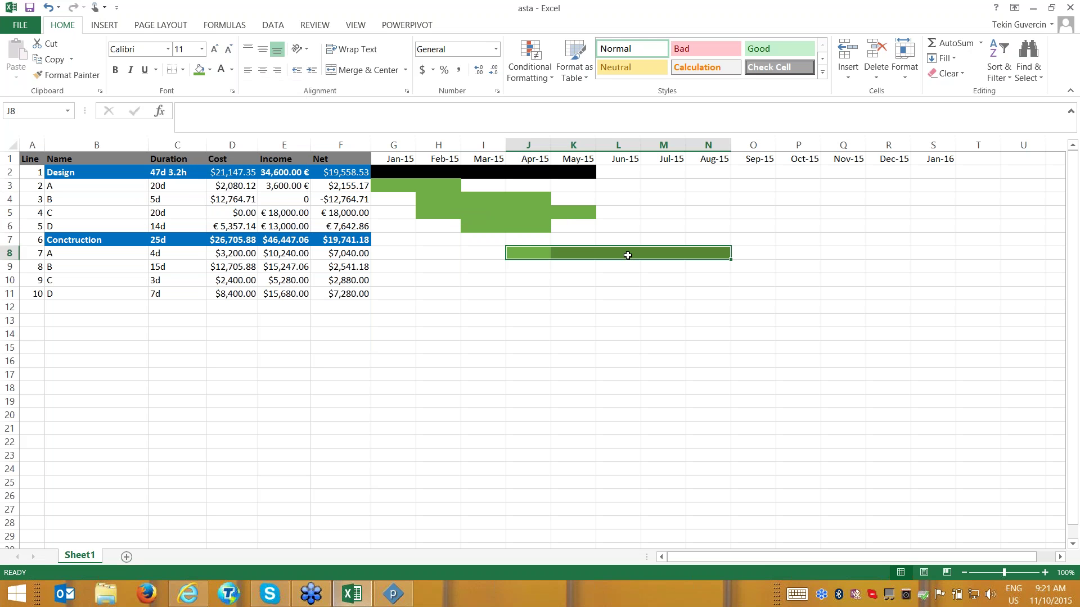
pyautogui.moveTo(628, 272); pyautogui.dragTo(647, 261)
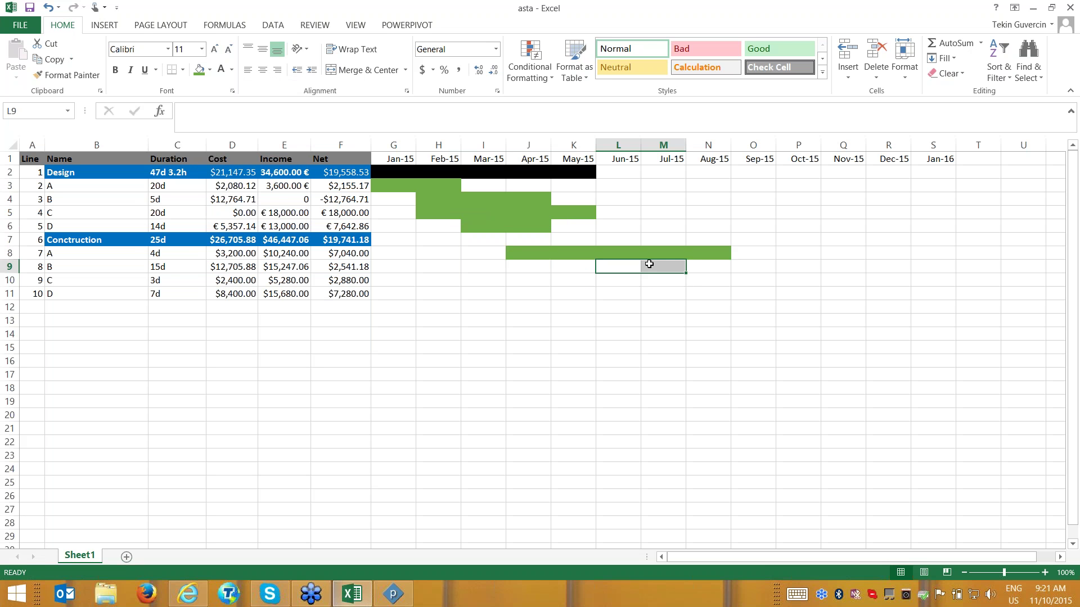
pyautogui.click(199, 70)
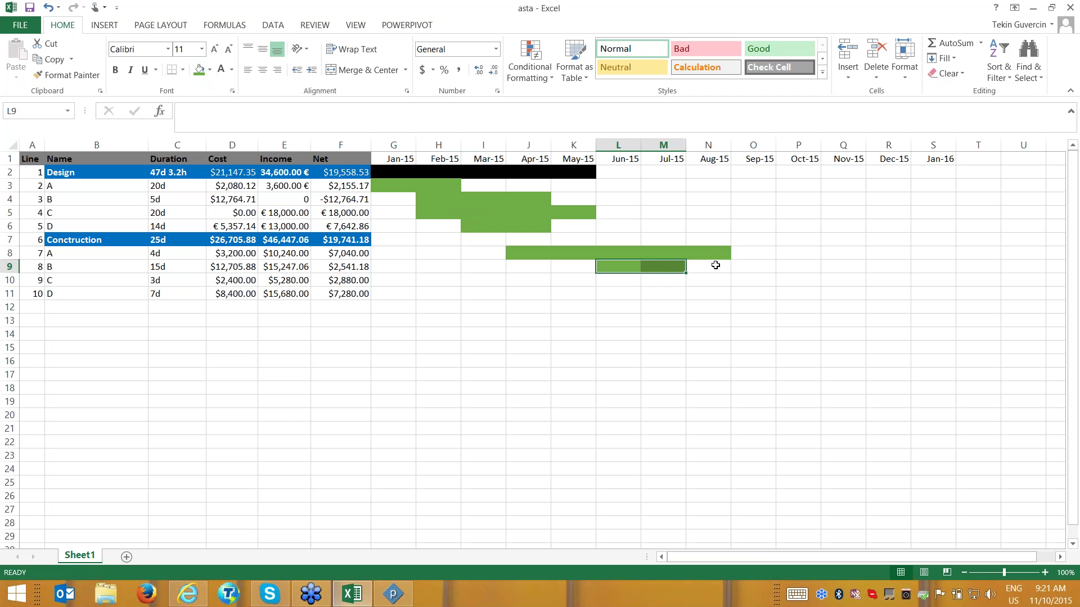
# Fill Construction task C's cells M10:P10 and task D's cells P11:R11 with green as timeline bars.
pyautogui.moveTo(665, 282); pyautogui.dragTo(810, 280)
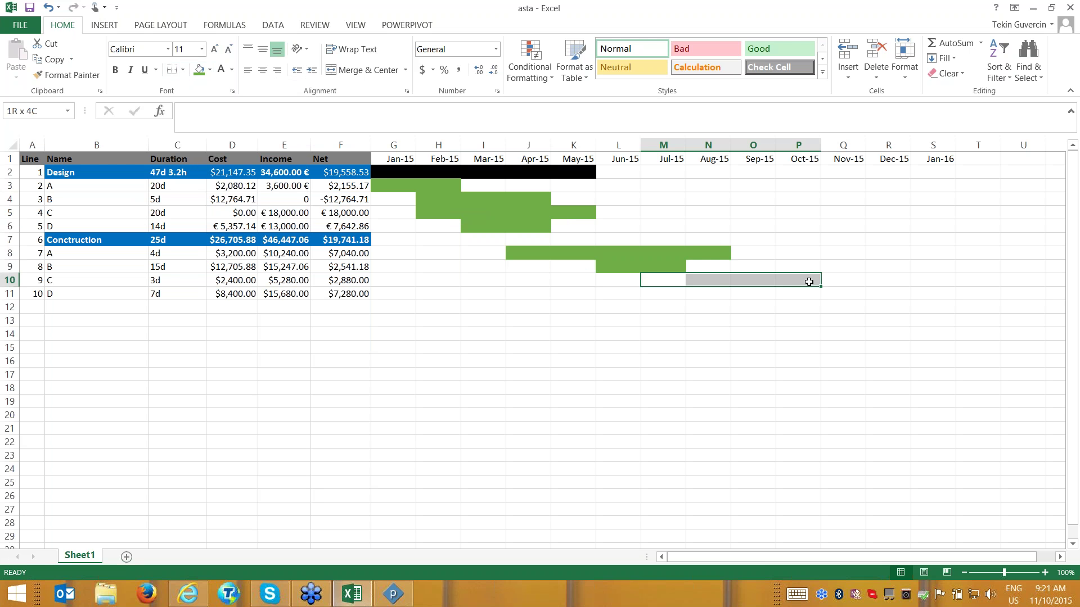
pyautogui.click(198, 70)
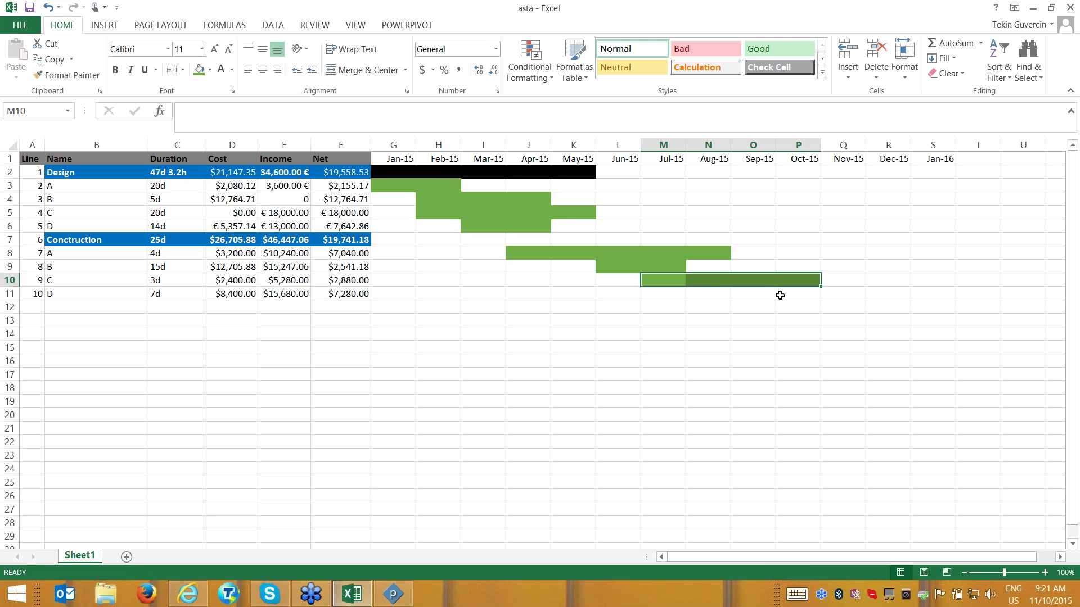
pyautogui.moveTo(780, 295); pyautogui.dragTo(891, 293)
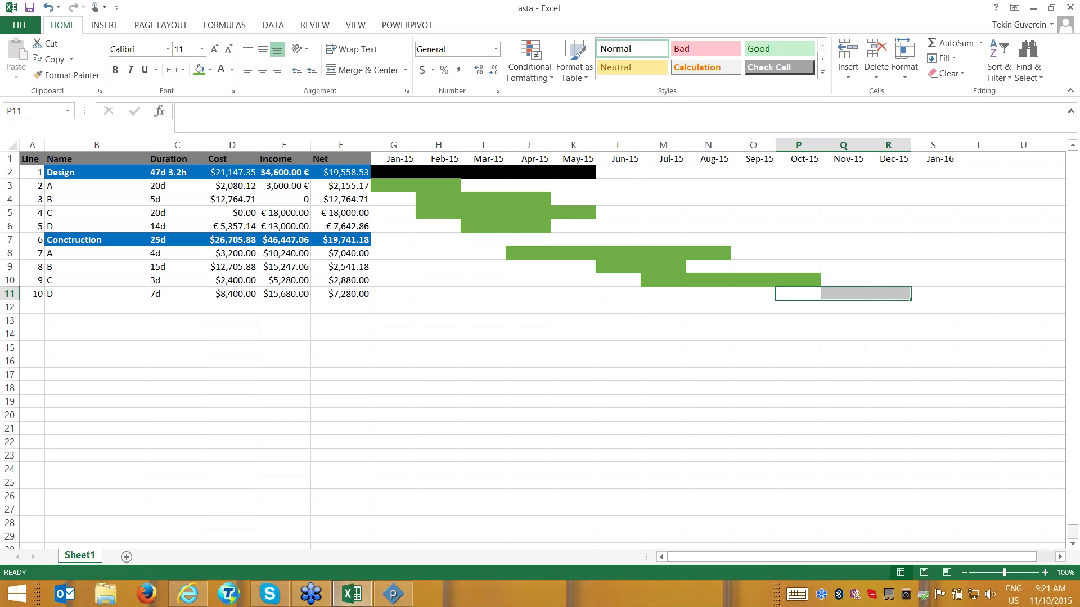
pyautogui.click(199, 70)
# Fill the Construction summary row from Apr-15 to Dec-15 (J7:R7) with black.
pyautogui.click(483, 240)
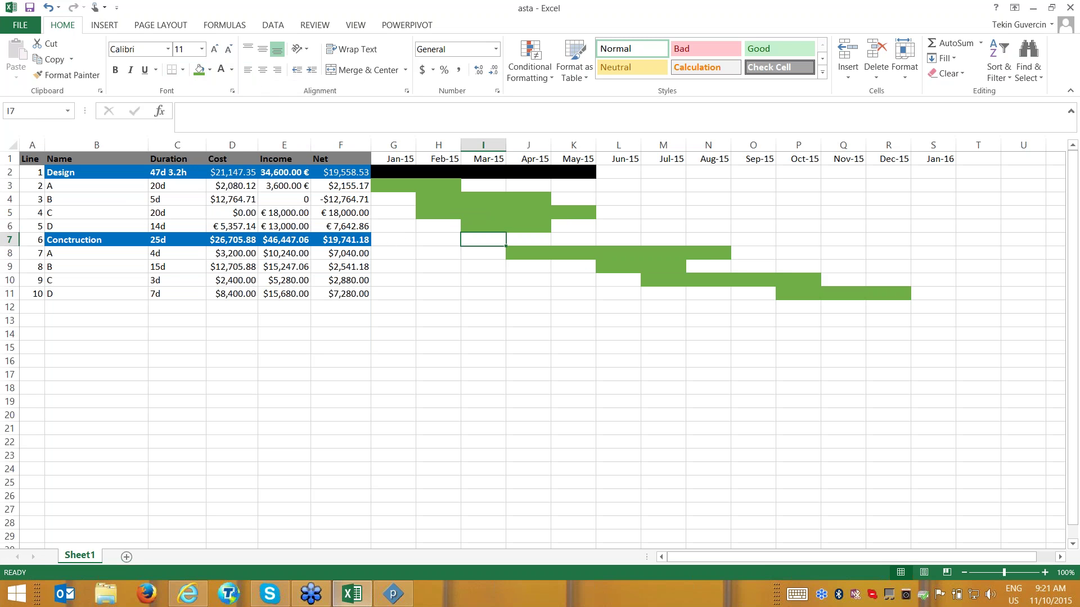
pyautogui.moveTo(393, 238); pyautogui.dragTo(891, 241)
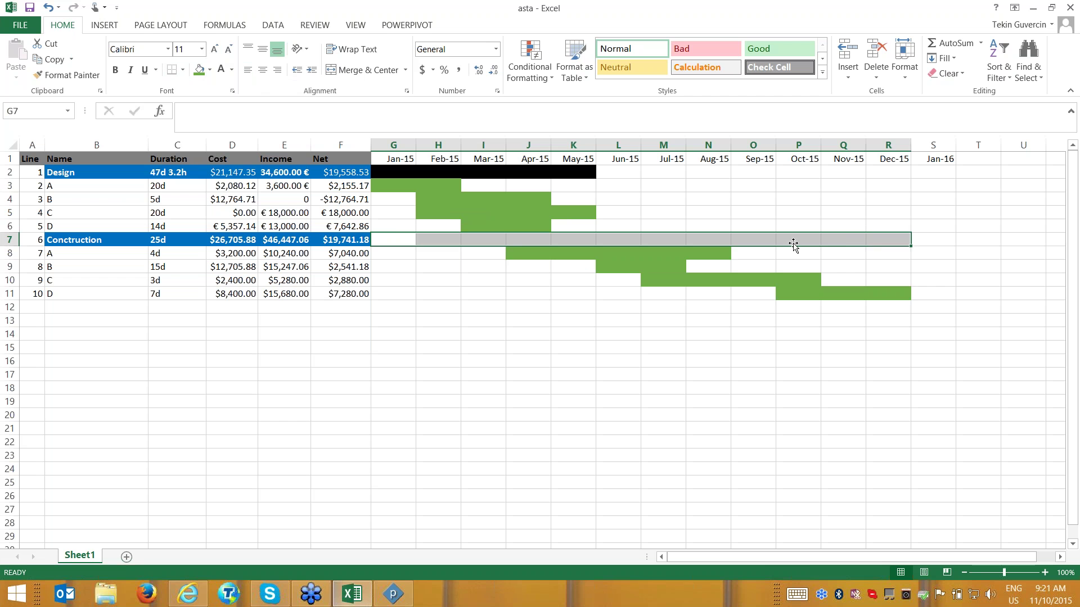
pyautogui.moveTo(523, 239); pyautogui.dragTo(882, 241)
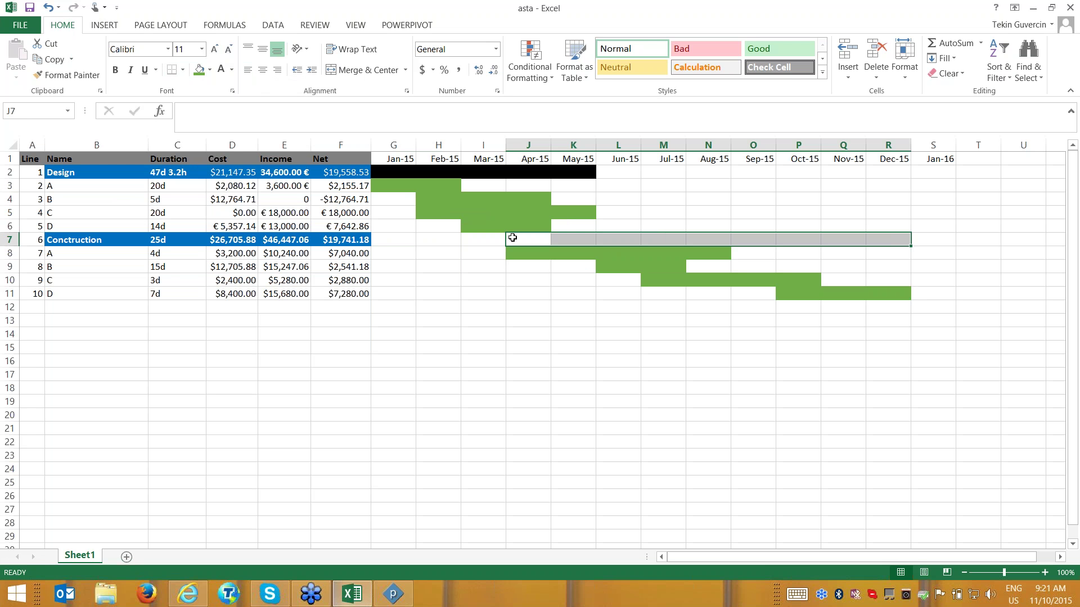
pyautogui.click(183, 148)
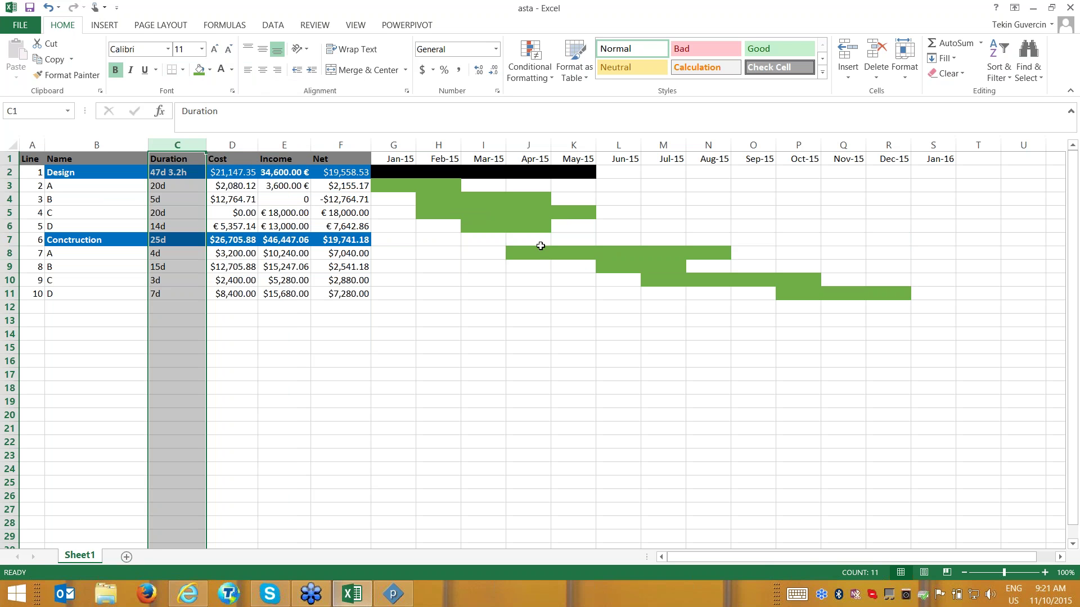
pyautogui.moveTo(527, 241); pyautogui.dragTo(892, 234)
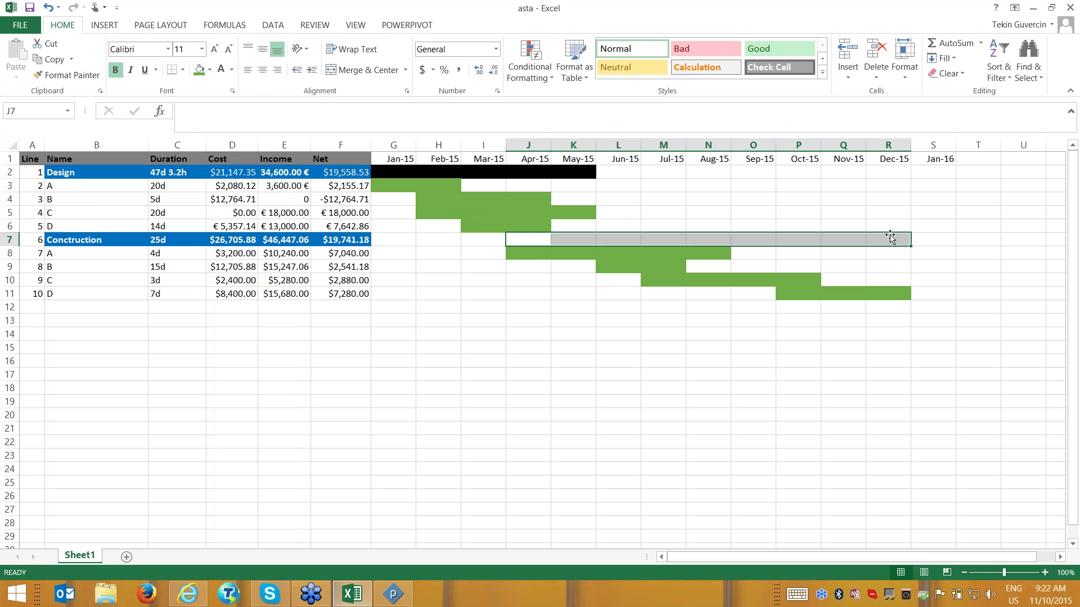
pyautogui.click(209, 70)
pyautogui.click(206, 97)
pyautogui.click(521, 305)
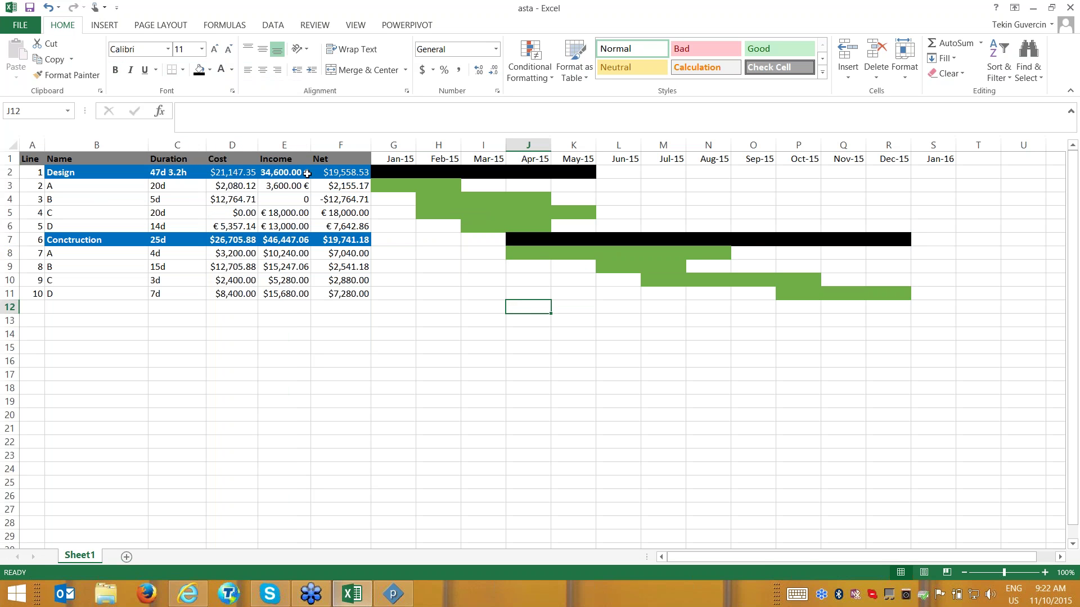
# Enter a formula in G3 that allocates 25% of Design task A's cost in D3 to Jan-15.
pyautogui.click(231, 145)
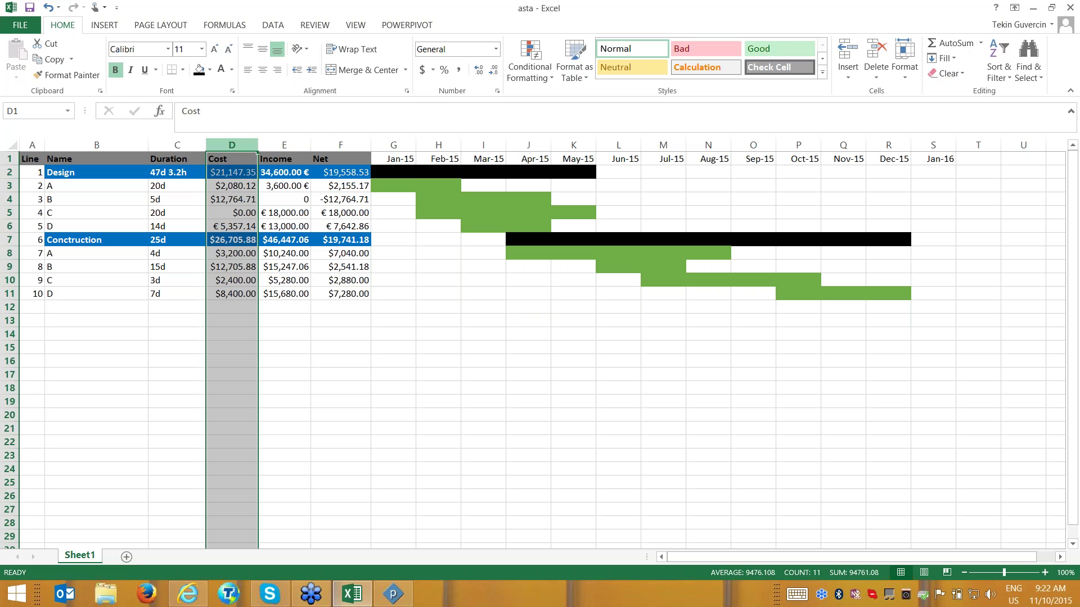
pyautogui.click(394, 184)
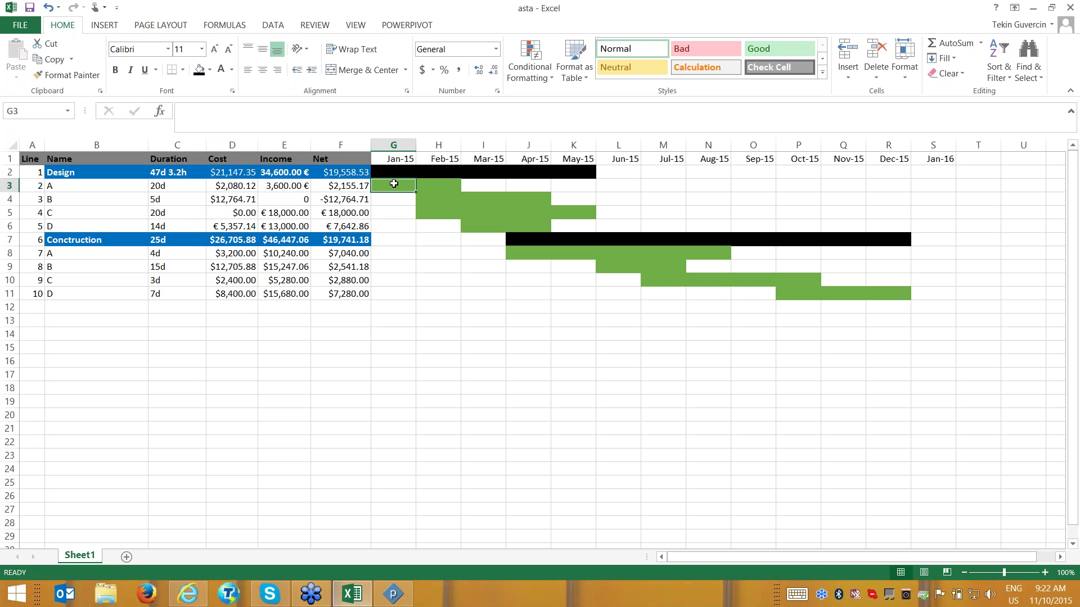
pyautogui.write('=')
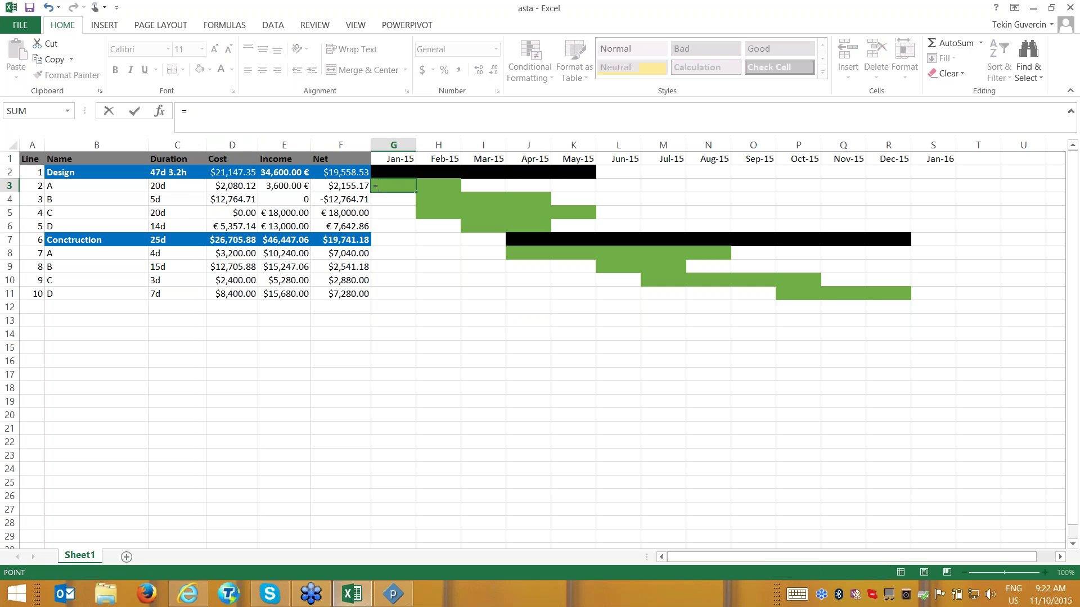
pyautogui.press('Left')
pyautogui.press('Left')
pyautogui.press('Left')
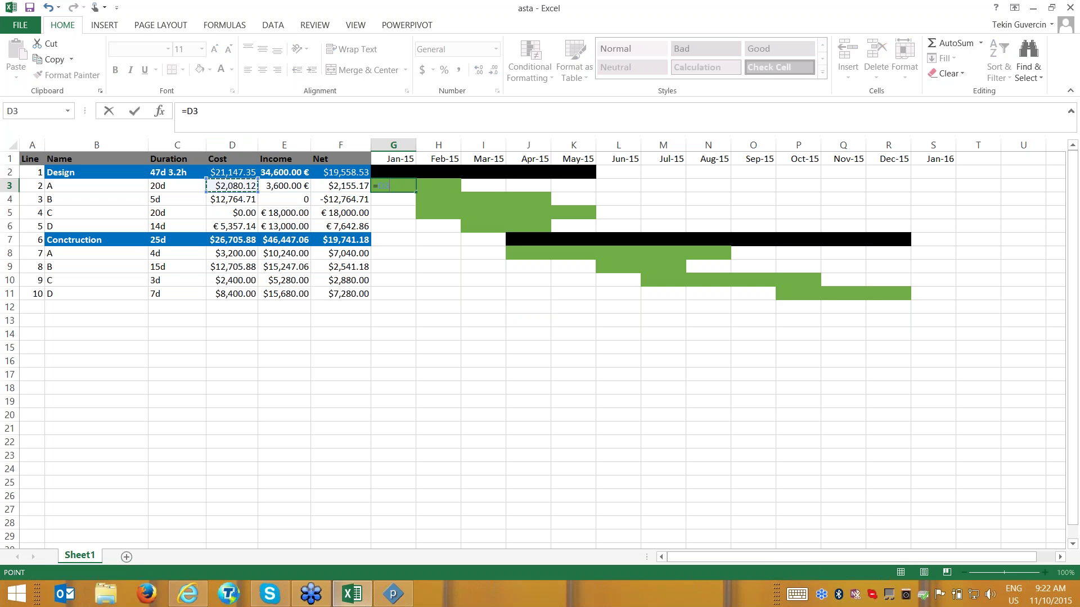
pyautogui.write('*25')
pyautogui.press('Return')
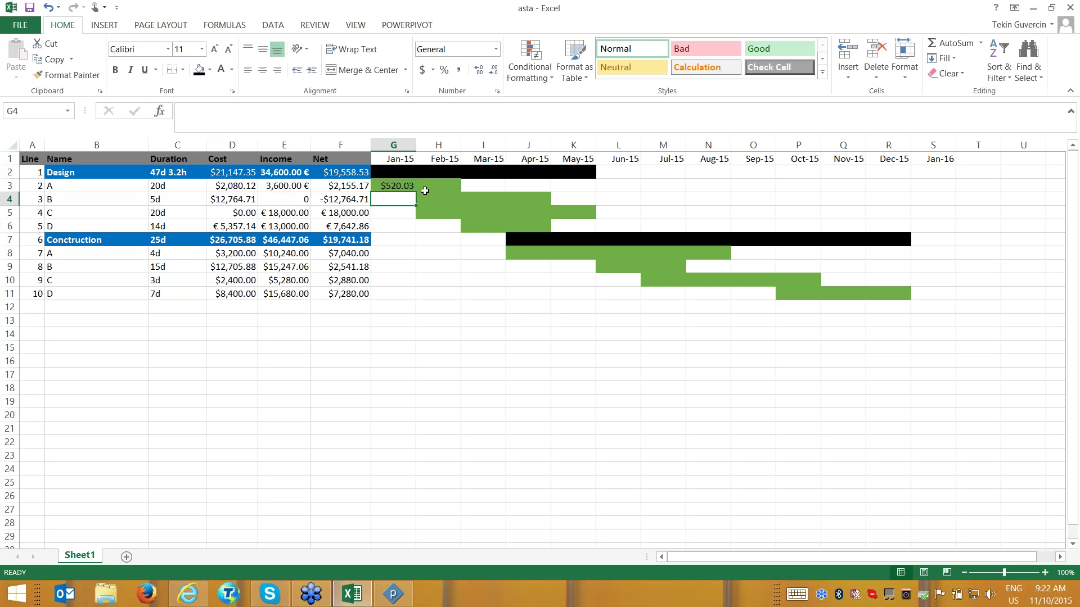
# Allocate the rest of Design task A's cost to Feb-15 with the formula =D3-G3 in H3.
pyautogui.click(440, 184)
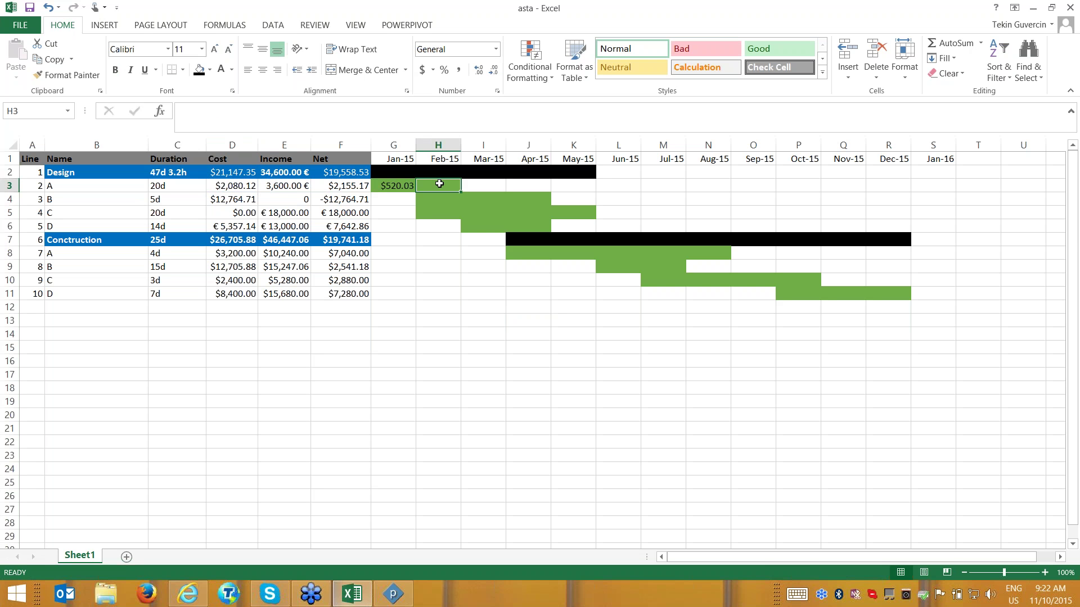
pyautogui.write('=')
pyautogui.press('Left')
pyautogui.press('Left')
pyautogui.press('Left')
pyautogui.press('Left')
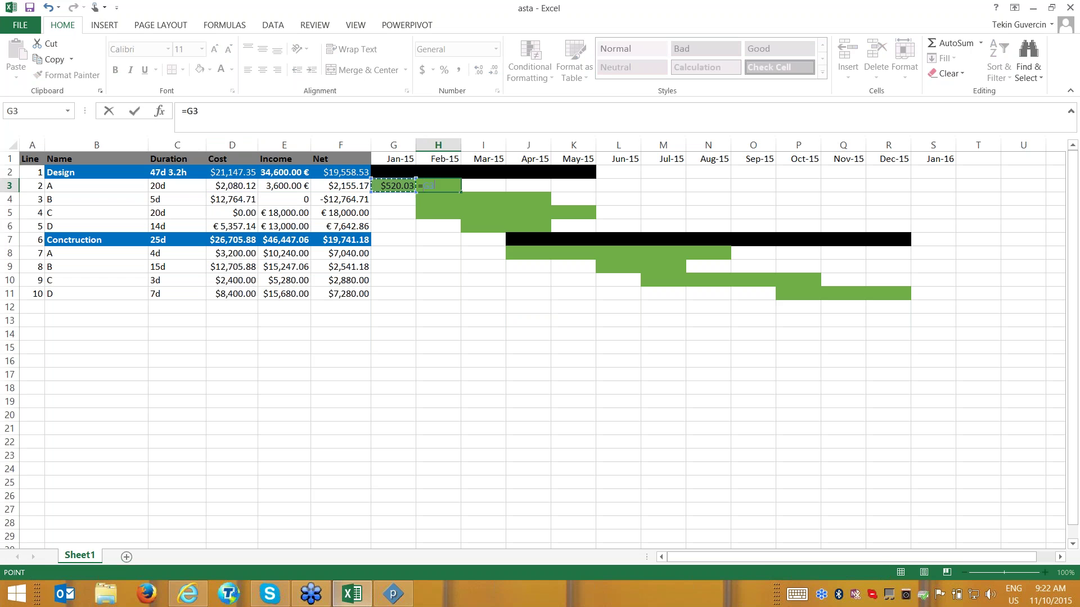
pyautogui.write('-')
pyautogui.press('Left')
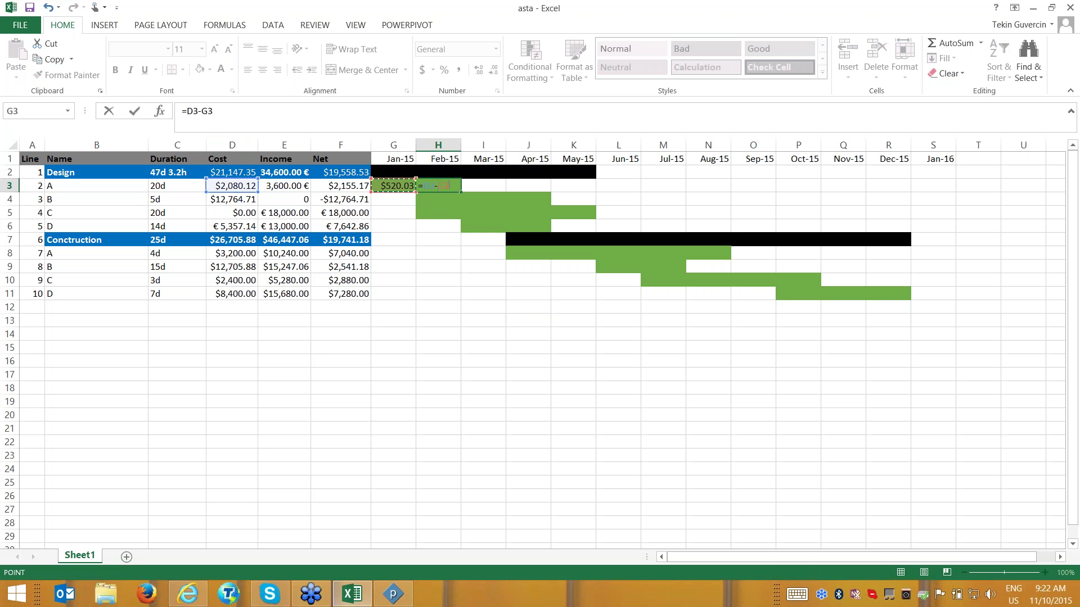
pyautogui.press('Return')
# Total the Jan-15 costs in G12 by summing G3:G11.
pyautogui.moveTo(389, 188); pyautogui.dragTo(528, 199)
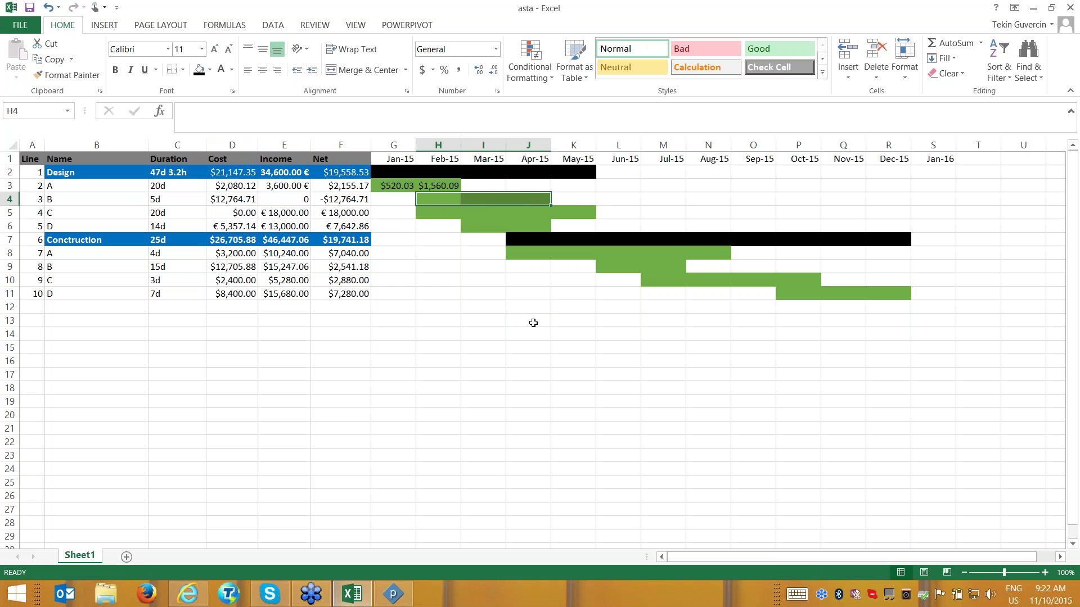
pyautogui.moveTo(394, 307); pyautogui.dragTo(398, 186)
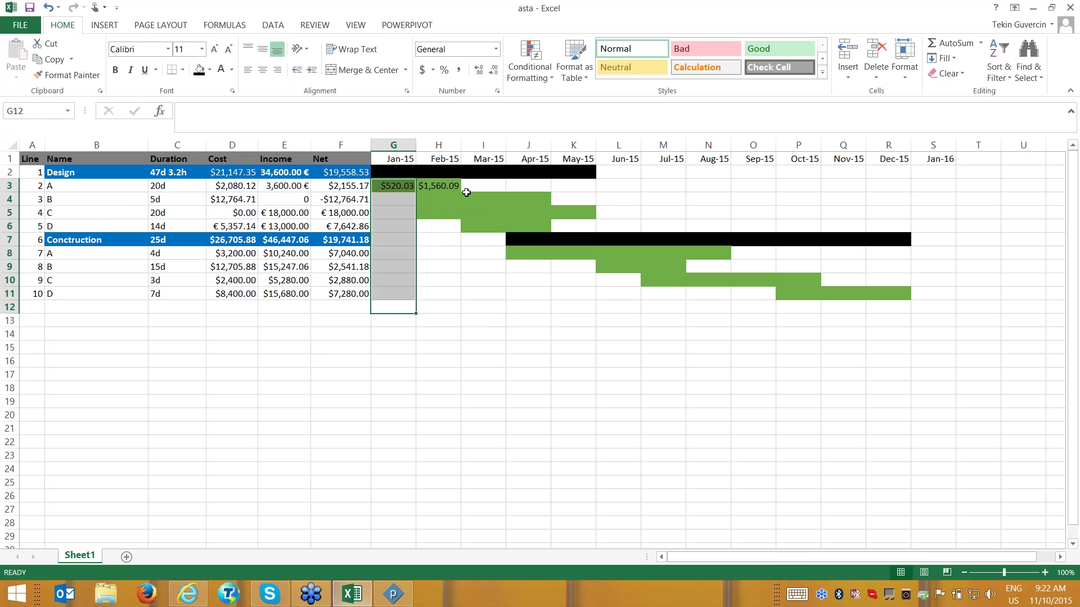
pyautogui.click(953, 43)
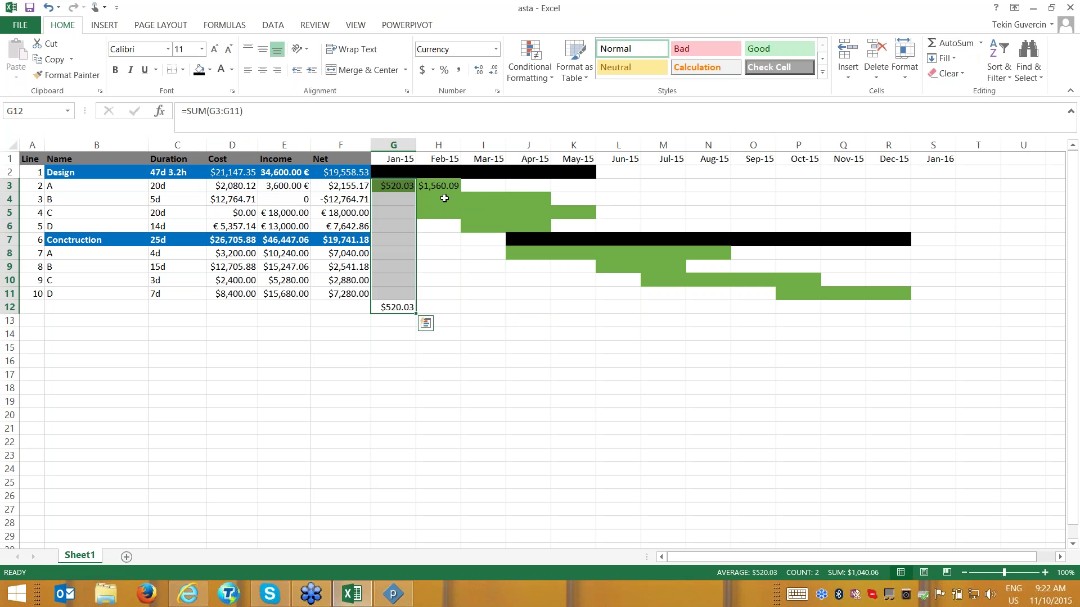
# Enter =D4/3 in H4 as Design task B's Feb-15 cost and copy the formula across to I4:J4.
pyautogui.click(449, 199)
pyautogui.write('=')
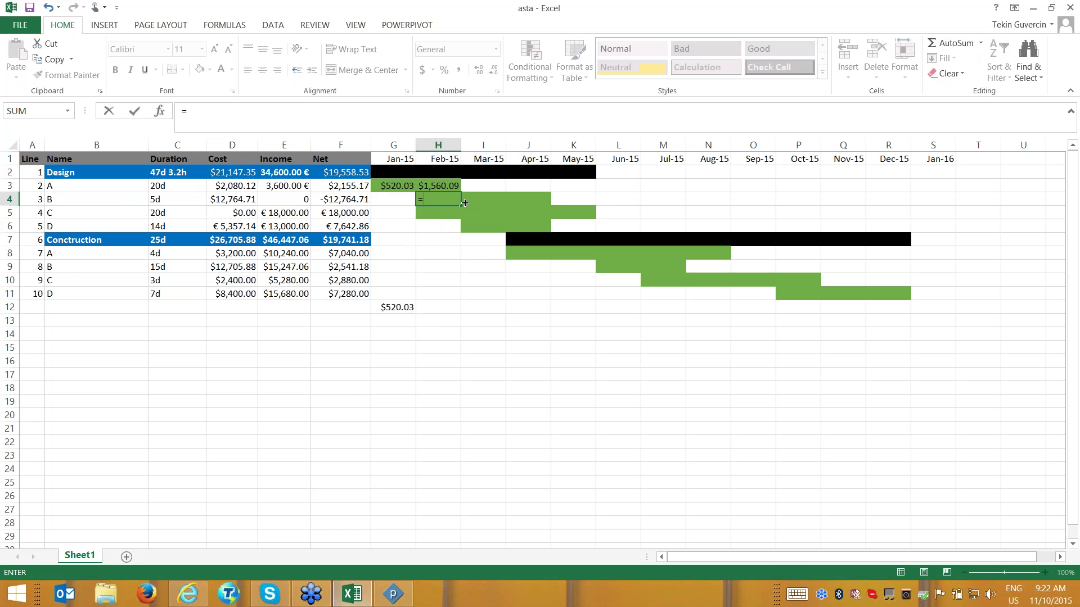
pyautogui.press('Left')
pyautogui.press('Left')
pyautogui.press('Left')
pyautogui.press('Left')
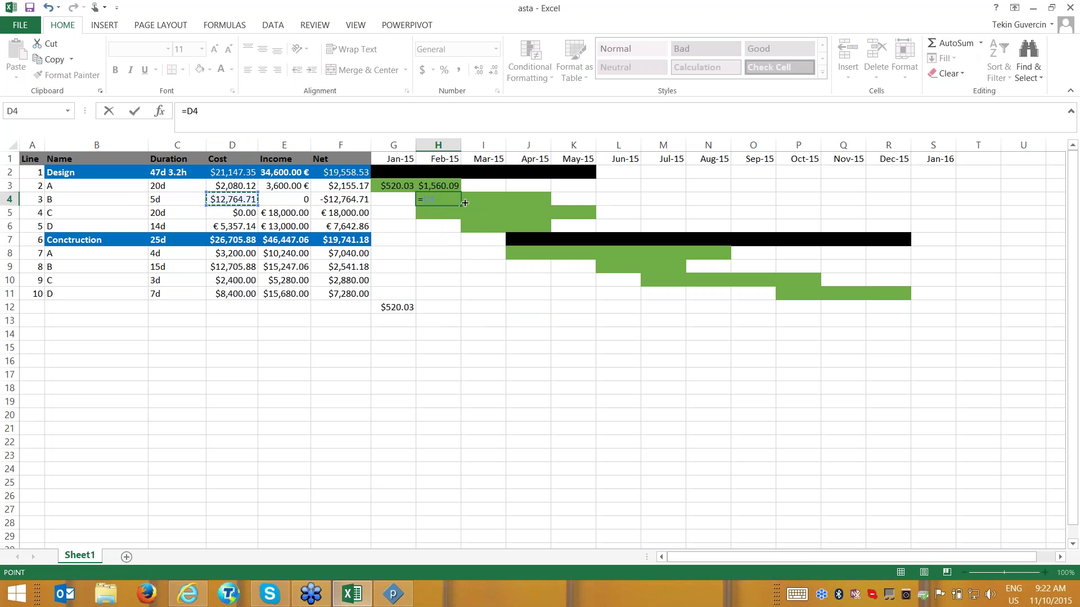
pyautogui.write('/3')
pyautogui.press('Tab')
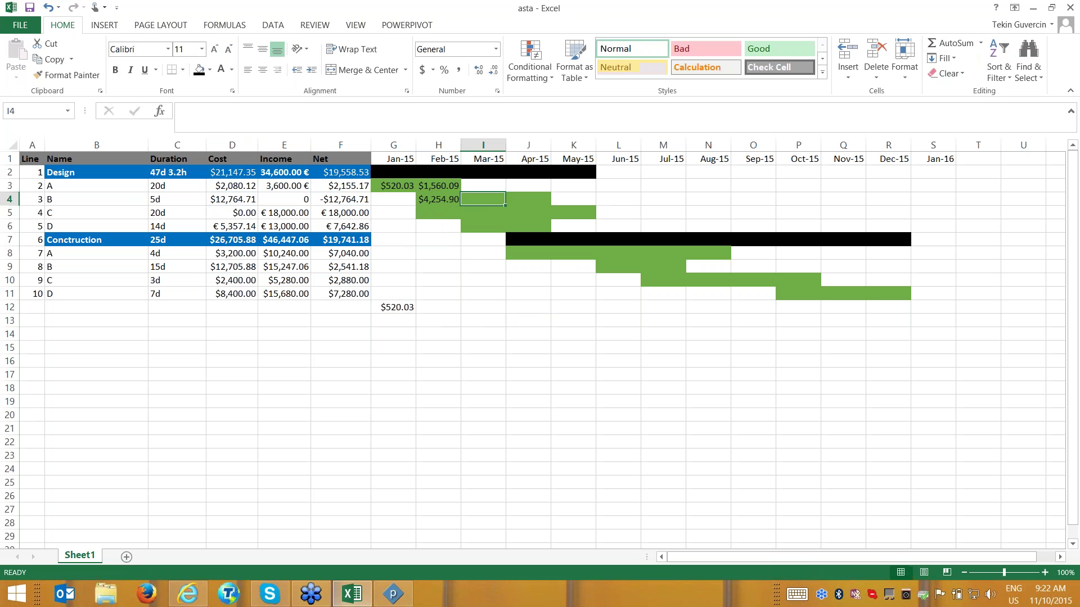
pyautogui.click(452, 199)
pyautogui.moveTo(460, 206); pyautogui.dragTo(554, 217)
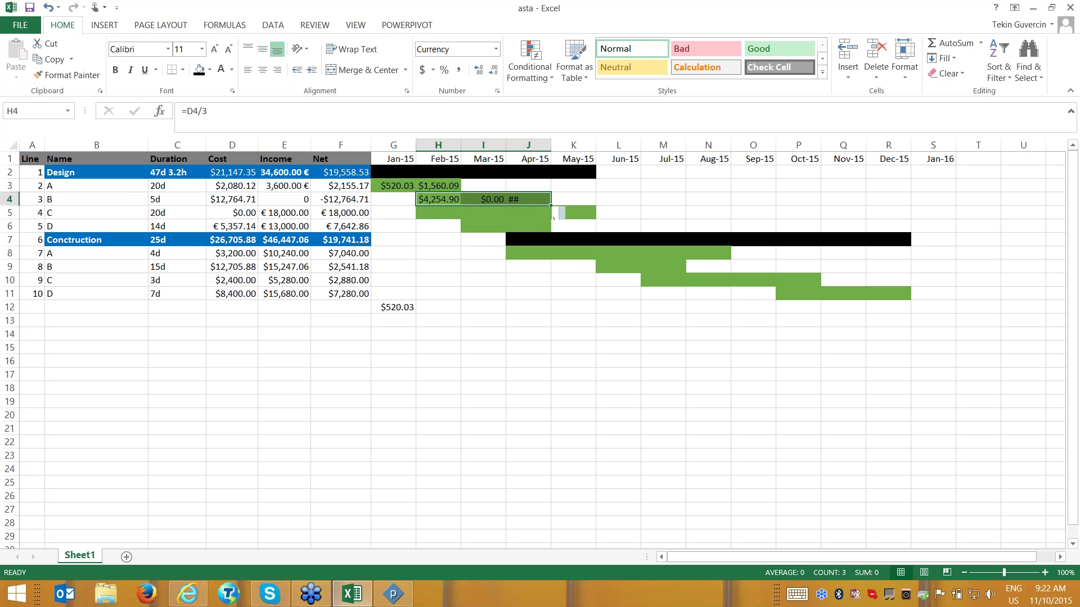
# Replace the Mar-15 formula for Design task B in I4 with =D4/3.
pyautogui.click(484, 199)
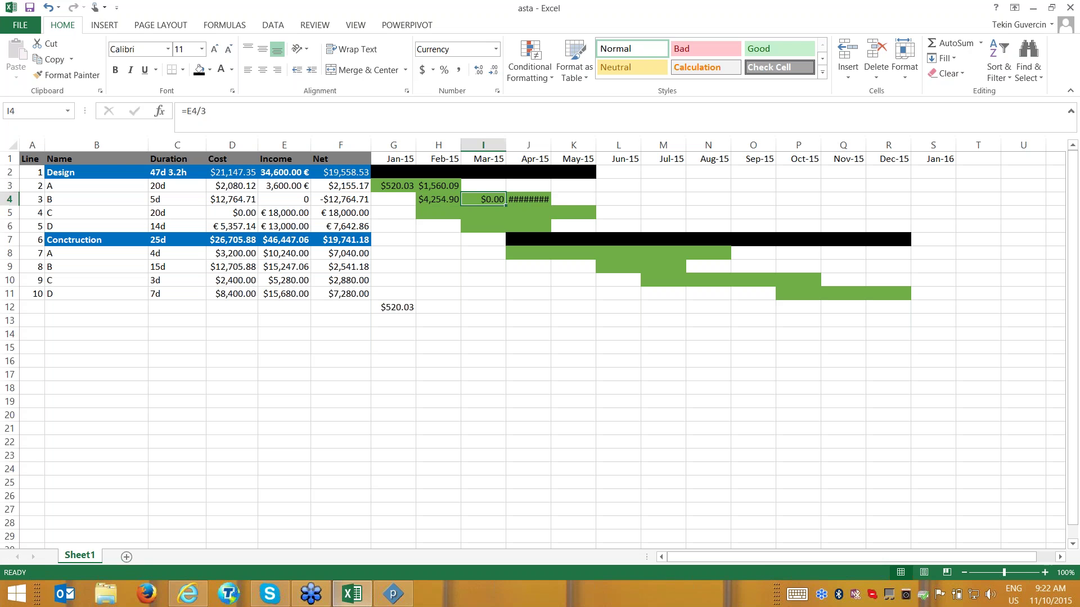
pyautogui.write('=')
pyautogui.press('Left')
pyautogui.press('Left')
pyautogui.press('Left')
pyautogui.press('Left')
pyautogui.press('Left')
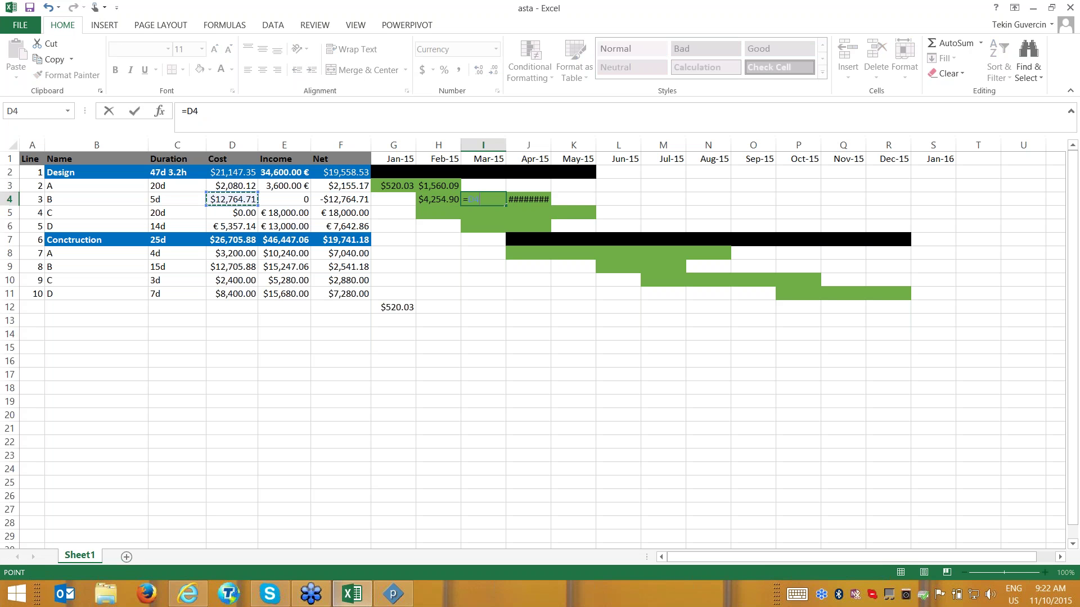
pyautogui.write('/3')
pyautogui.press('Tab')
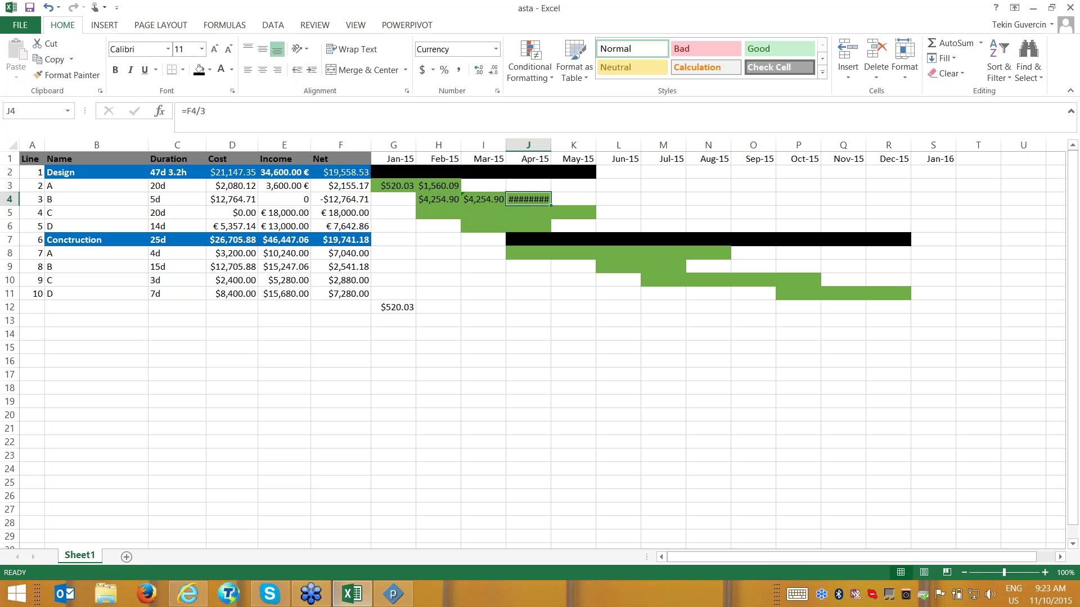
# Replace the Apr-15 formula for Design task B in J4 with =D4/3.
pyautogui.write('=')
pyautogui.press('Left')
pyautogui.press('Left')
pyautogui.press('Left')
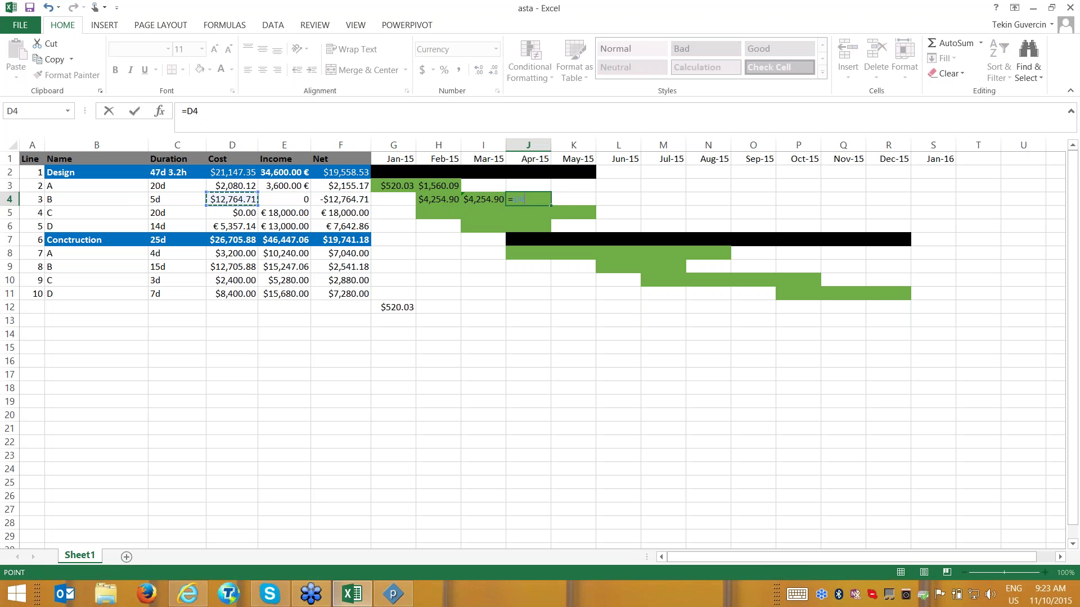
pyautogui.write('/3')
pyautogui.press('Return')
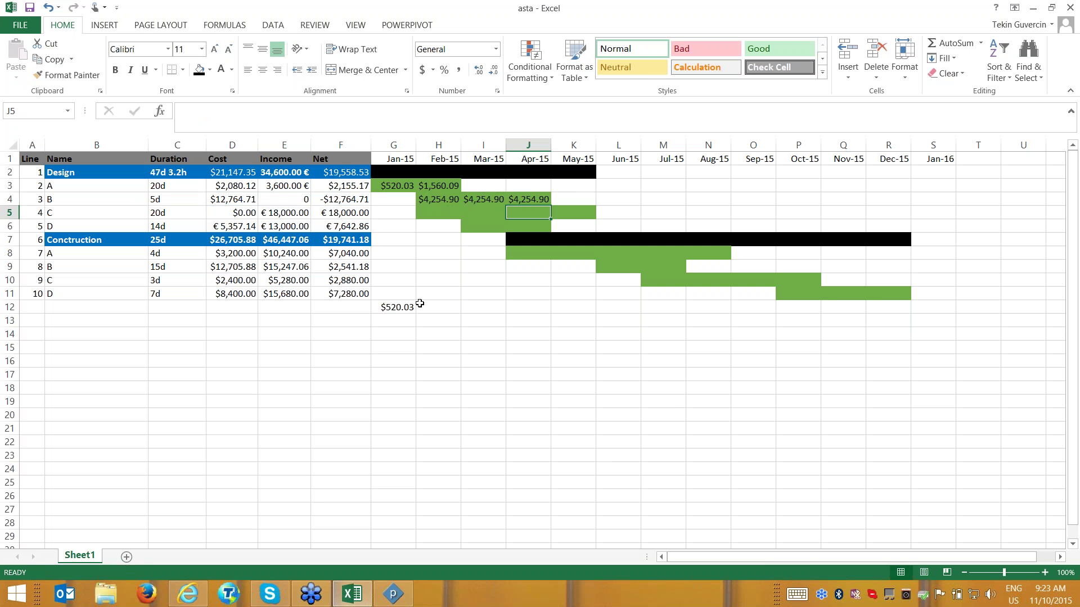
# Total the Feb-15 and Mar-15 costs in H12 and I12 by summing rows 3 to 11 of each column.
pyautogui.moveTo(438, 309); pyautogui.dragTo(444, 186)
pyautogui.click(950, 43)
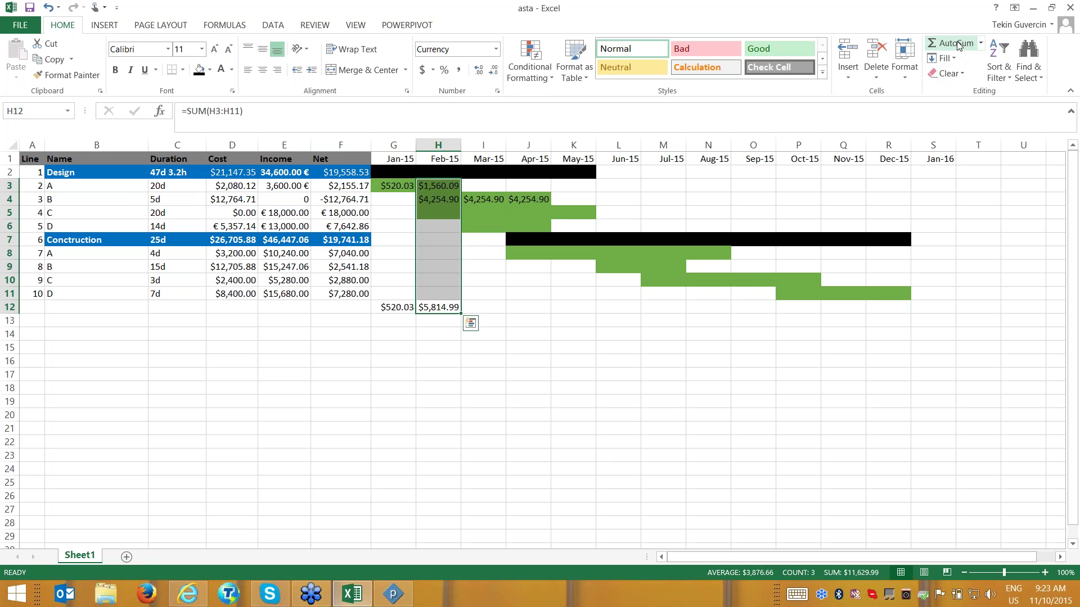
pyautogui.moveTo(484, 307); pyautogui.dragTo(492, 192)
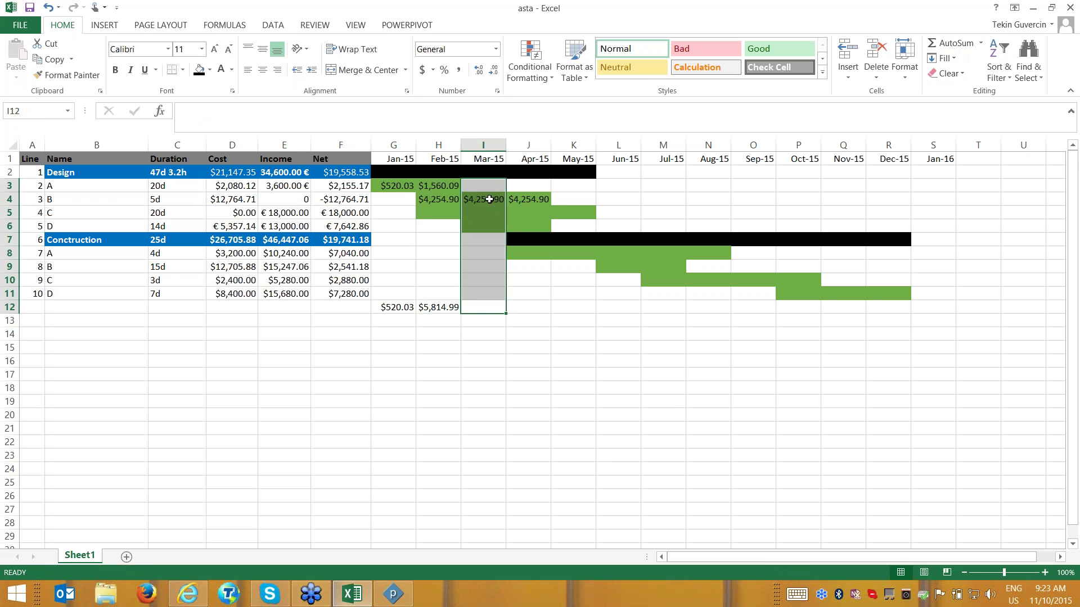
pyautogui.click(964, 48)
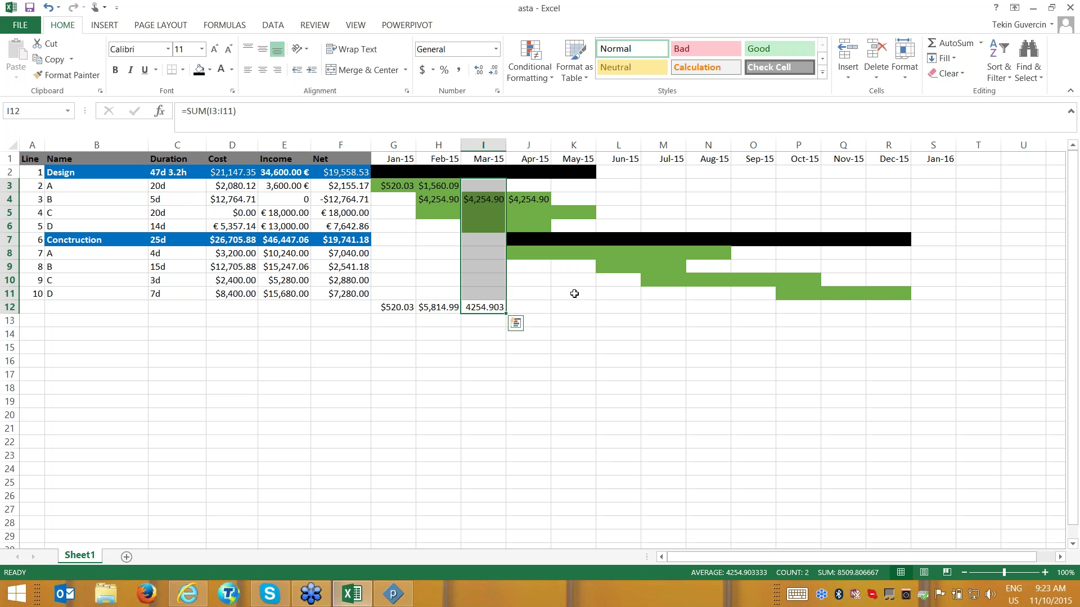
pyautogui.moveTo(394, 334); pyautogui.dragTo(903, 457)
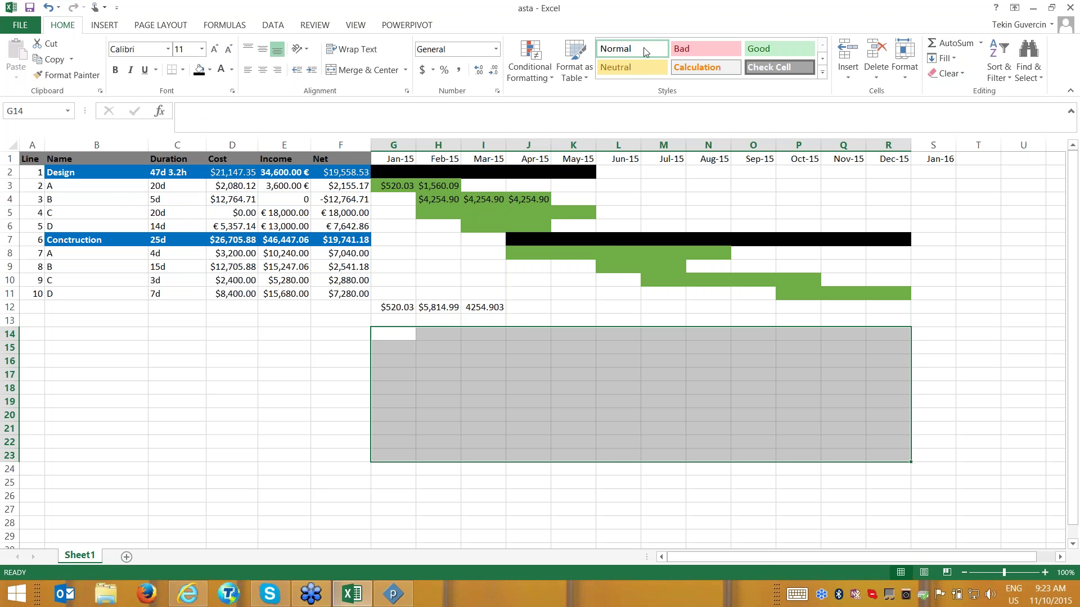
# Copy Design task B's Apr-15 formula from J4 across to K4.
pyautogui.click(524, 200)
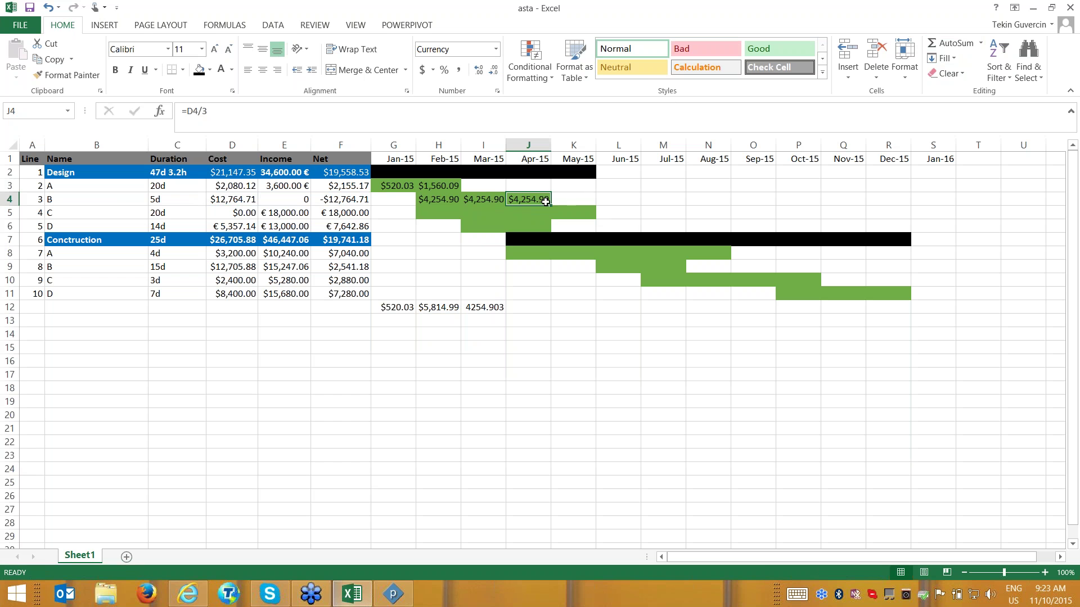
pyautogui.moveTo(551, 206); pyautogui.dragTo(597, 207)
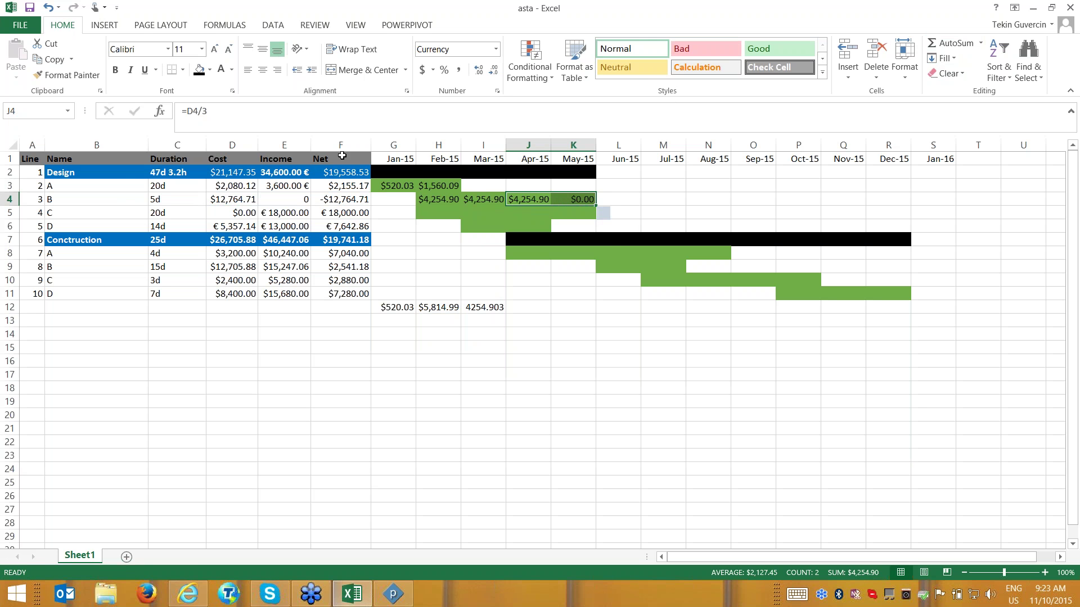
# Undo the formula copy into K4, then select columns A to F of the task table.
pyautogui.hotkey('ctrl', 'z')
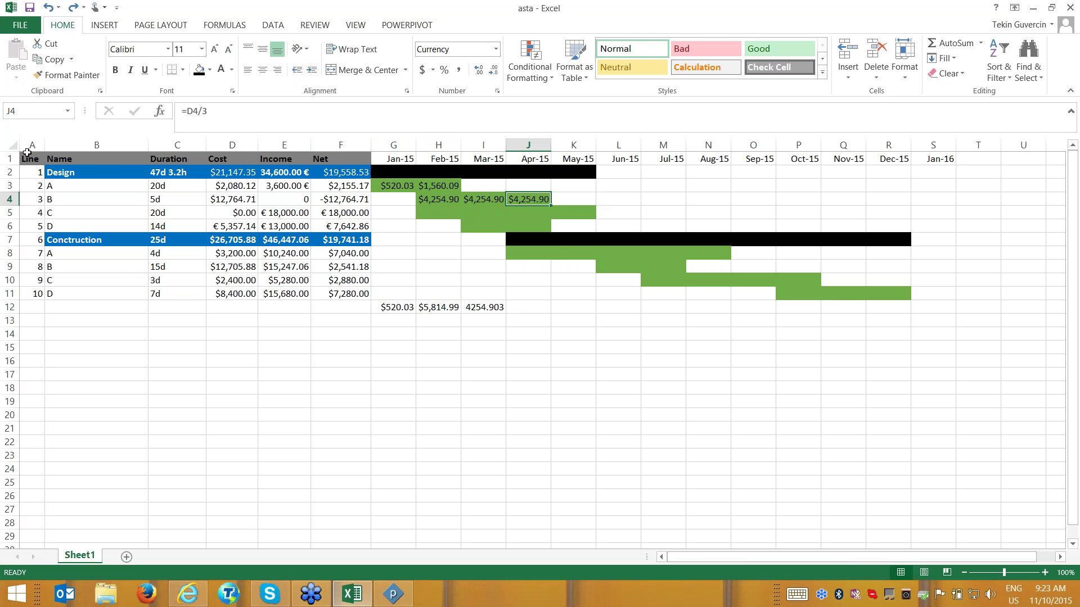
pyautogui.moveTo(28, 145); pyautogui.dragTo(334, 149)
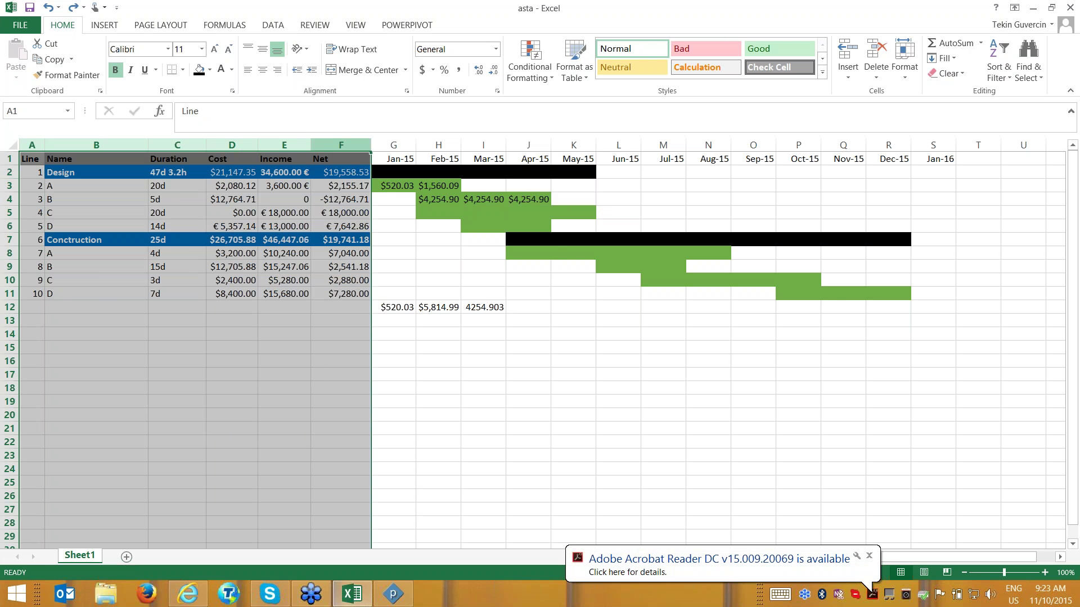
# Shrink the Excel window and place it beside the Asta Powerproject task table for side-by-side comparison.
pyautogui.click(405, 604)
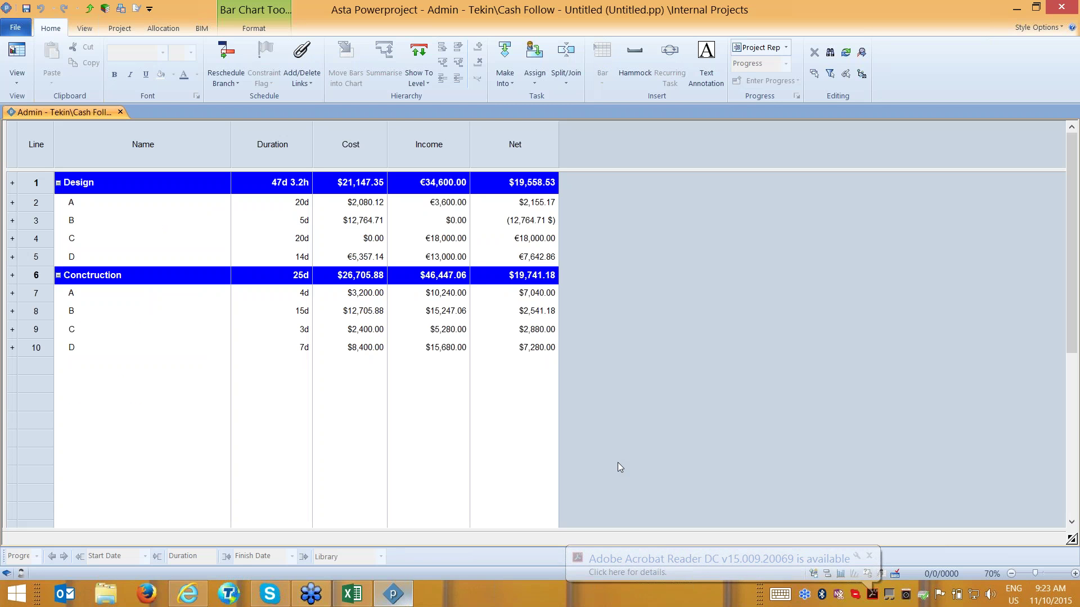
pyautogui.click(361, 595)
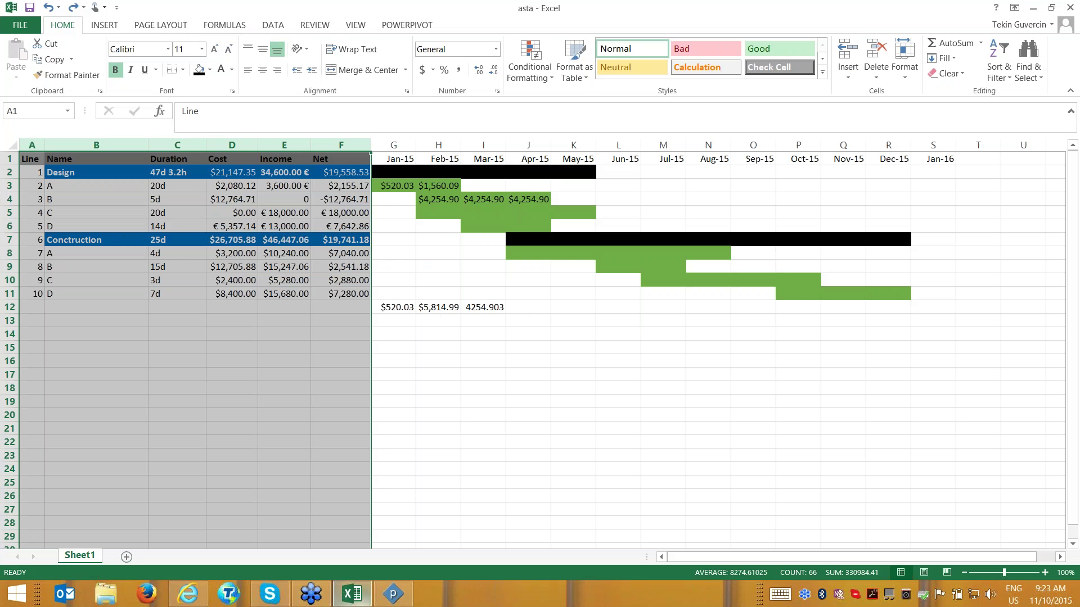
pyautogui.click(1052, 7)
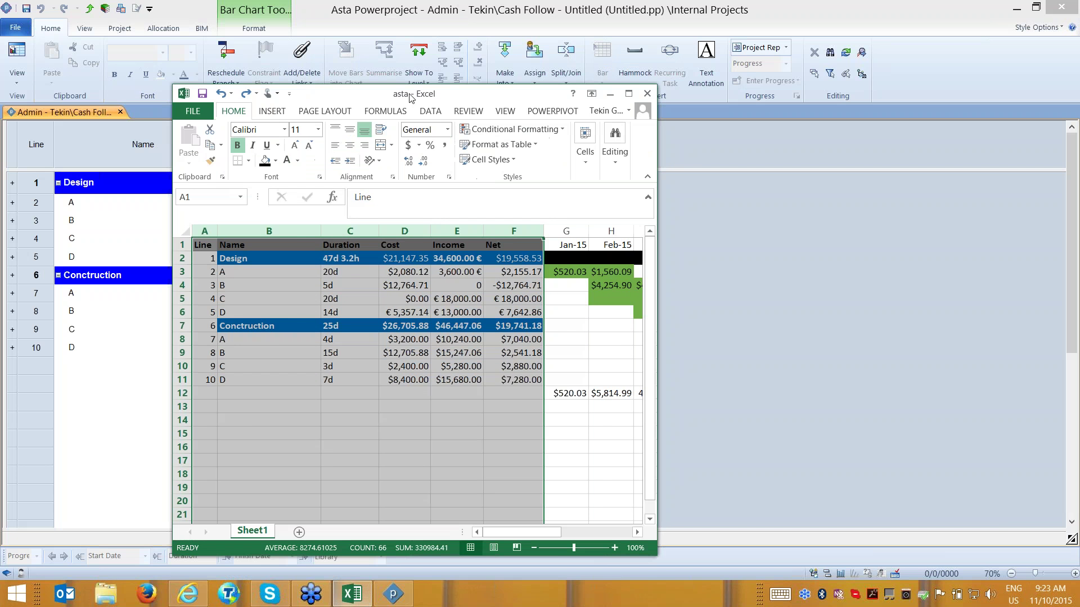
pyautogui.moveTo(449, 98); pyautogui.dragTo(801, 136)
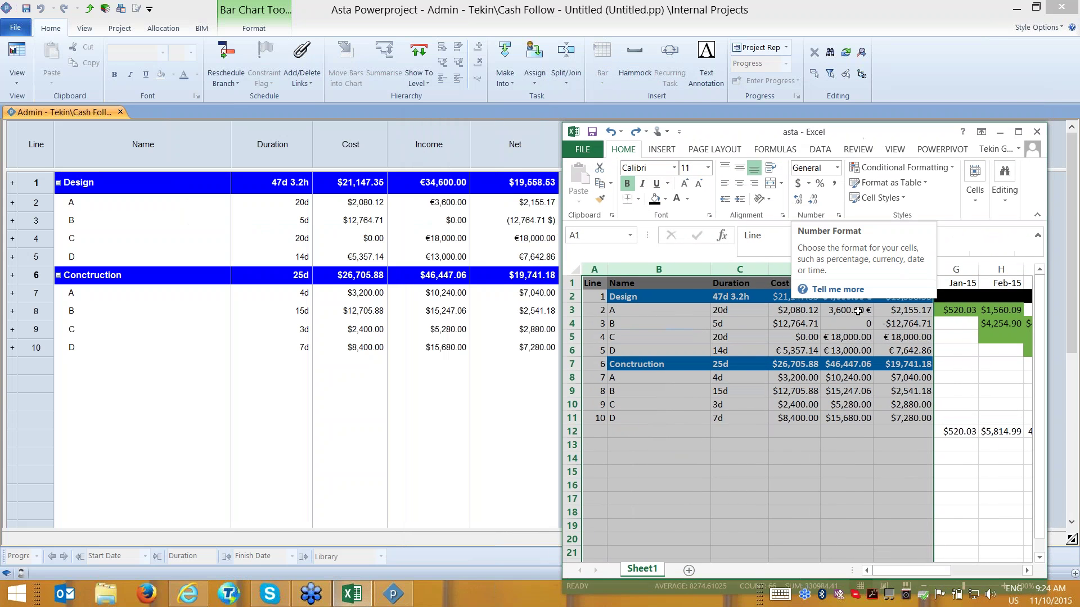
pyautogui.click(956, 364)
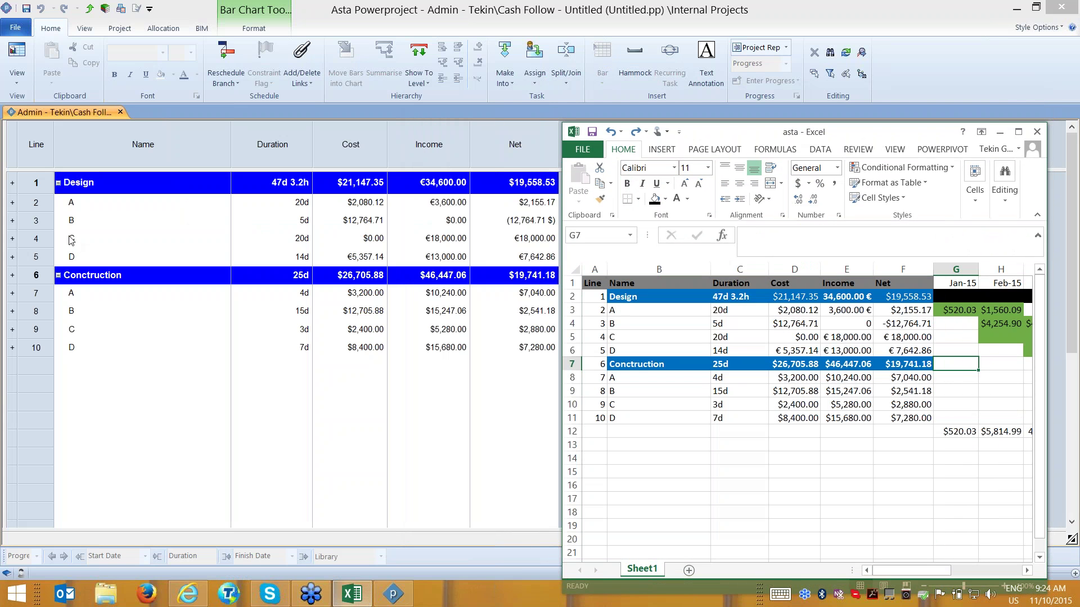
# Compare the Asta Powerproject table with the Excel sheet, and minimize Excel to leave Powerproject in view.
pyautogui.click(79, 186)
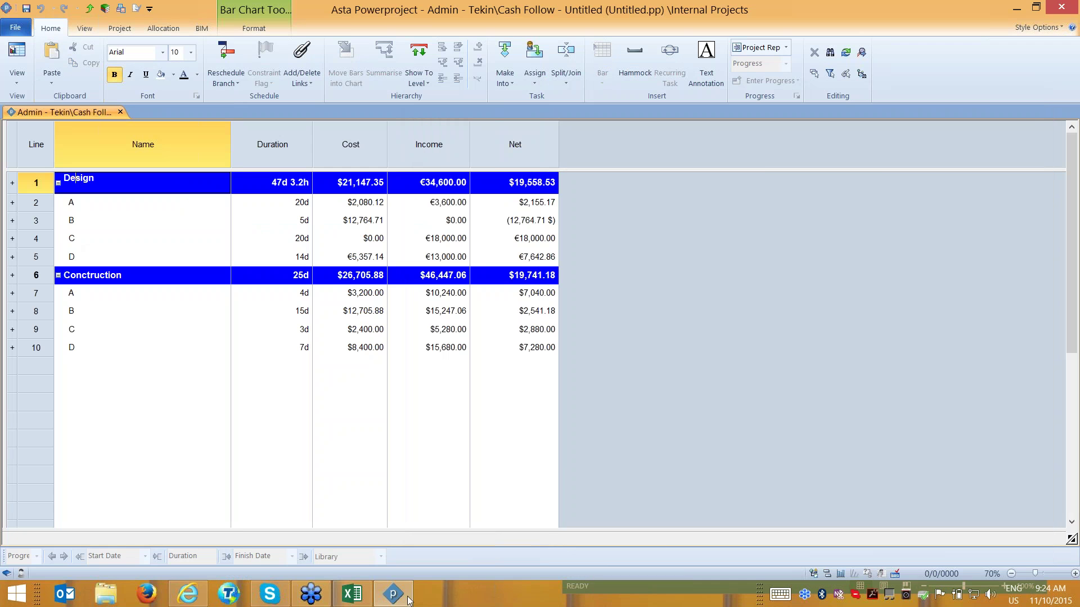
pyautogui.click(352, 594)
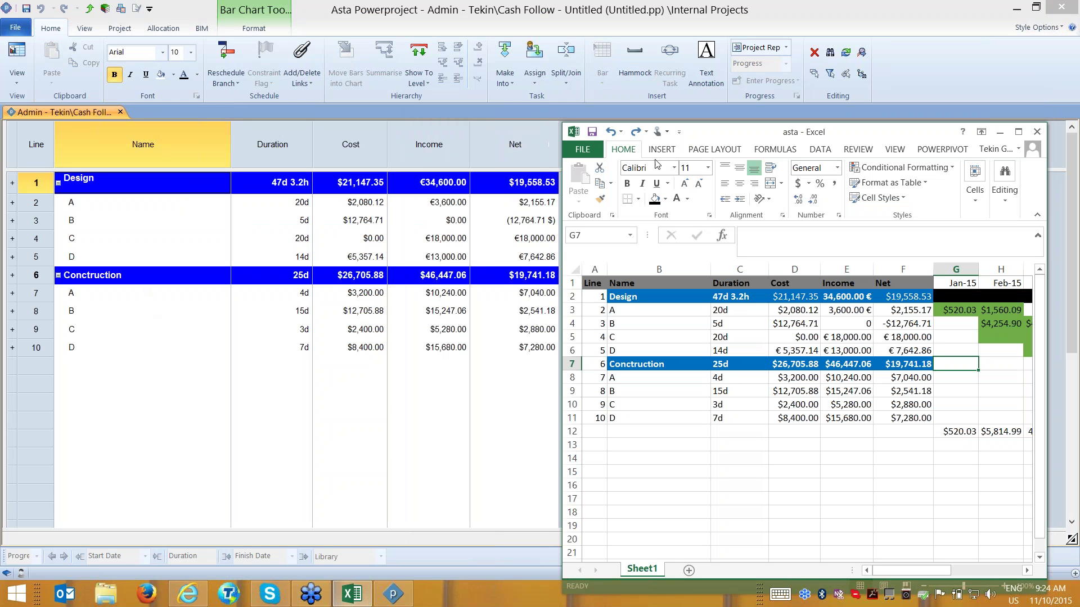
pyautogui.click(998, 135)
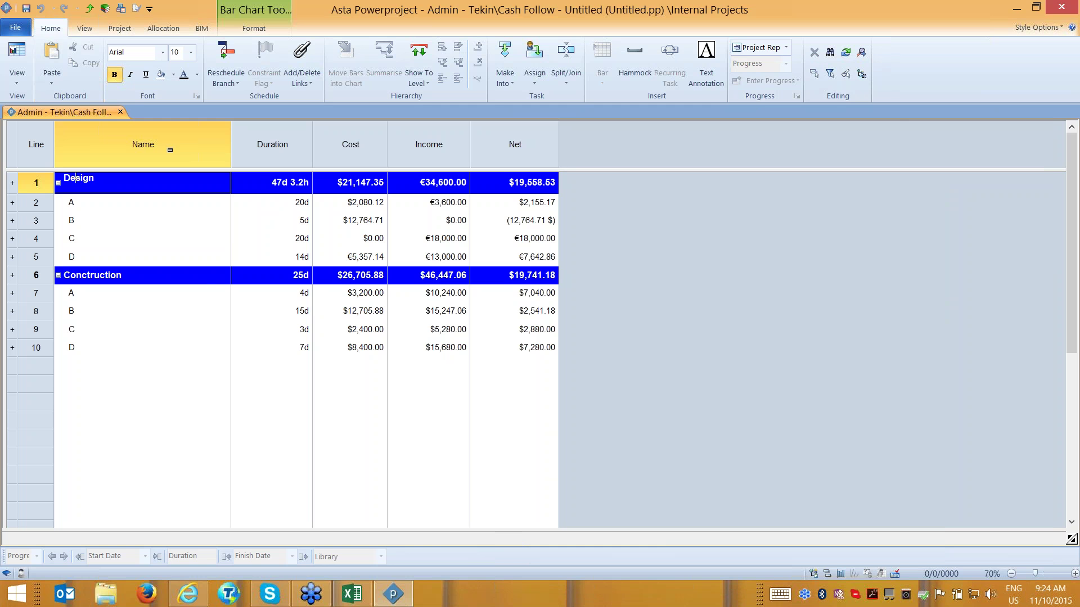
# Give the Duration cell of Design task C a cyan cell colour override through its cell formatting.
pyautogui.click(143, 149)
pyautogui.click(283, 149)
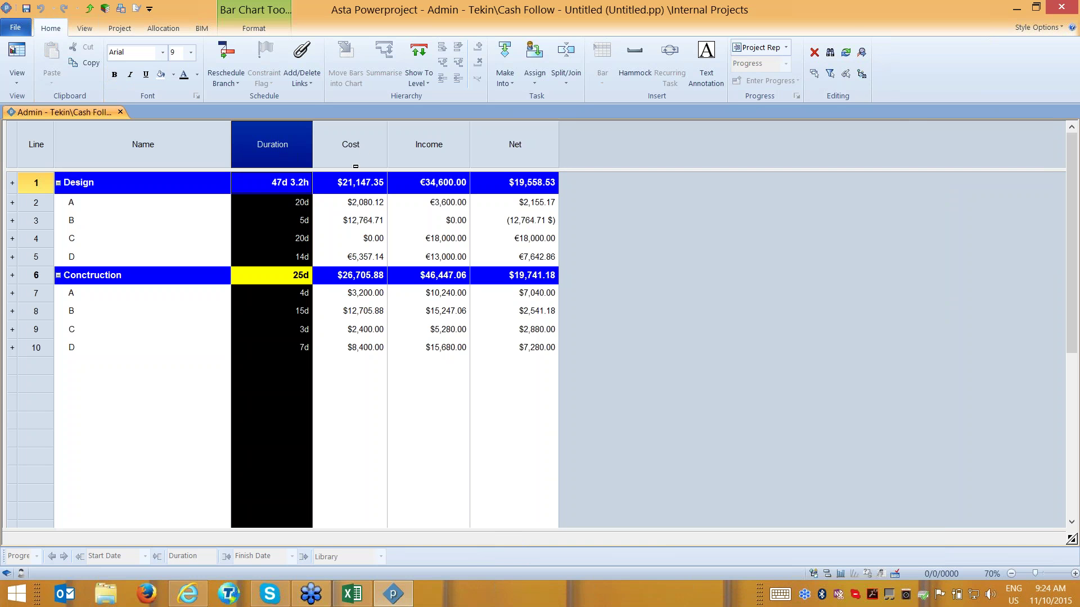
pyautogui.click(283, 225)
pyautogui.press('Return')
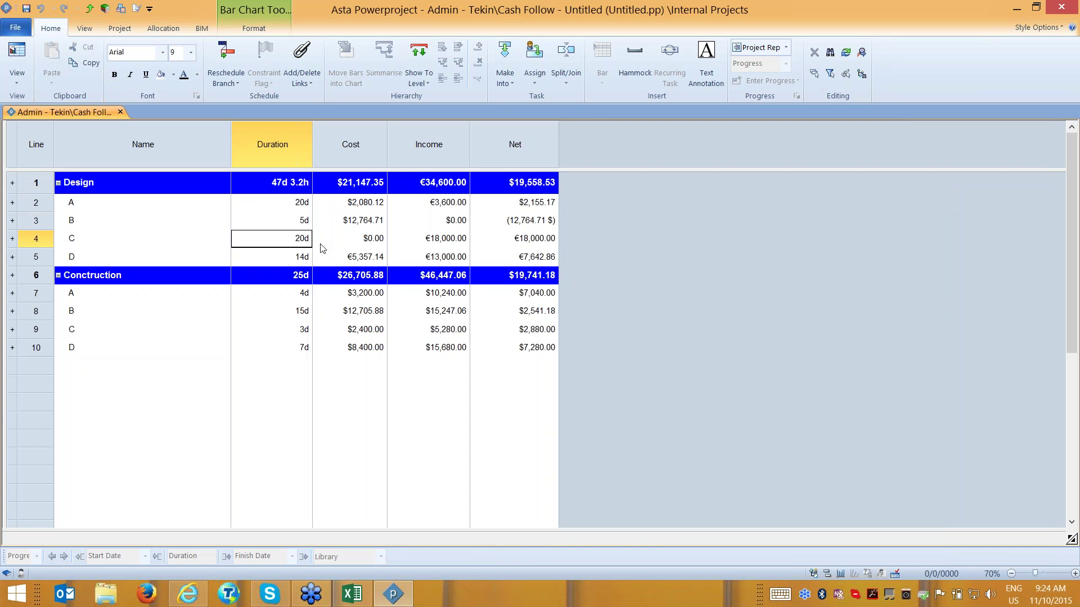
pyautogui.rightClick(279, 241)
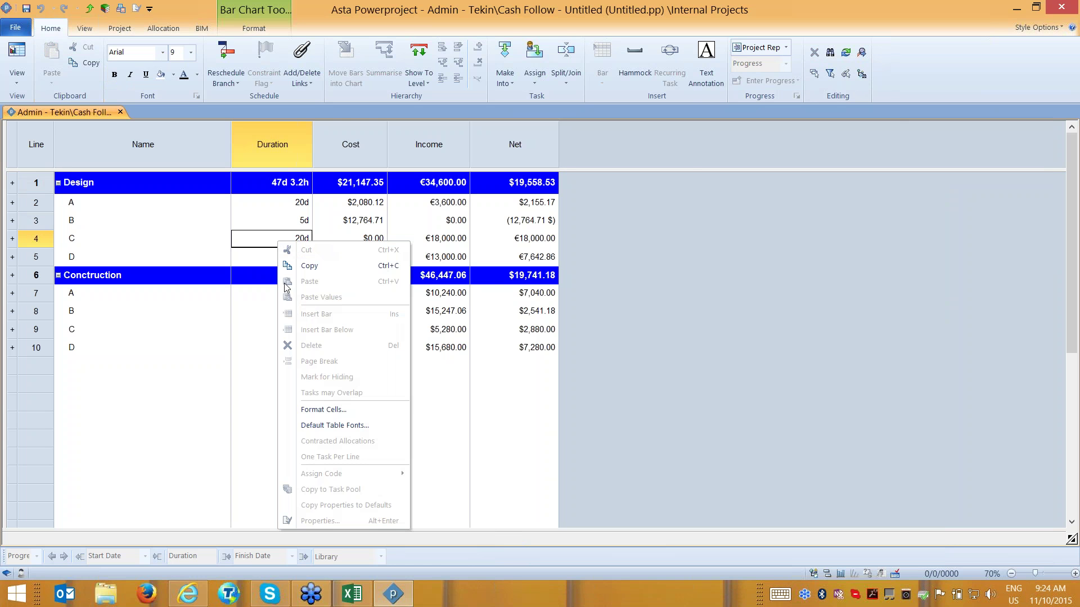
pyautogui.click(325, 409)
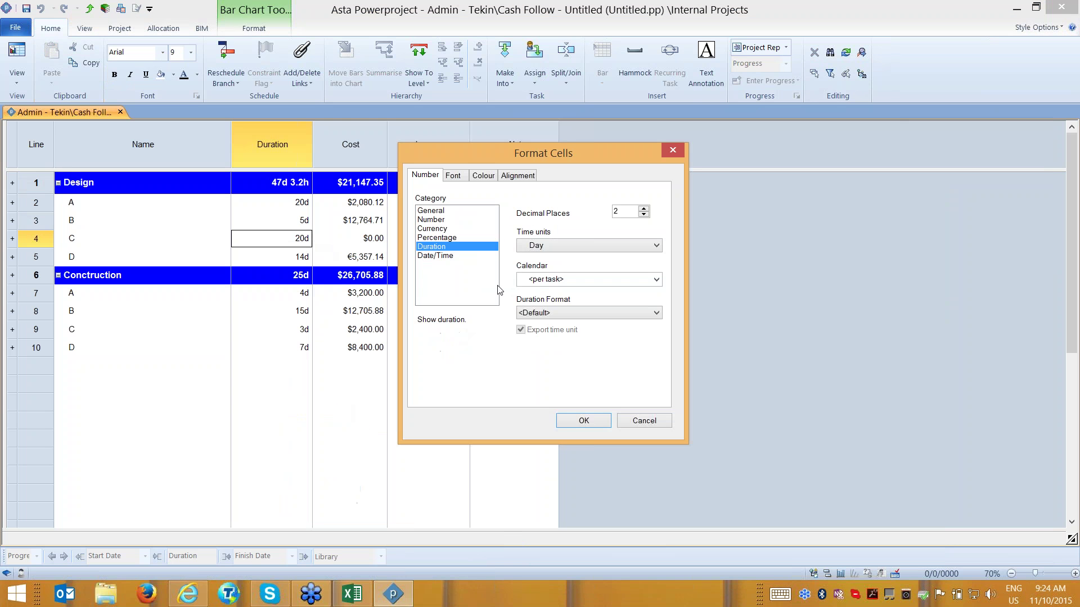
pyautogui.click(441, 228)
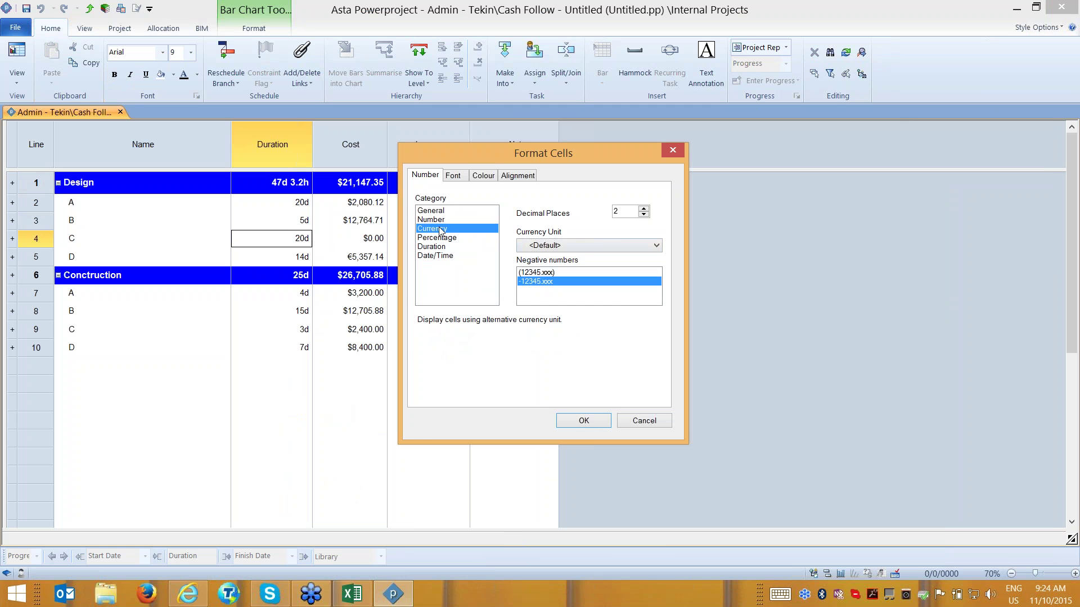
pyautogui.click(477, 177)
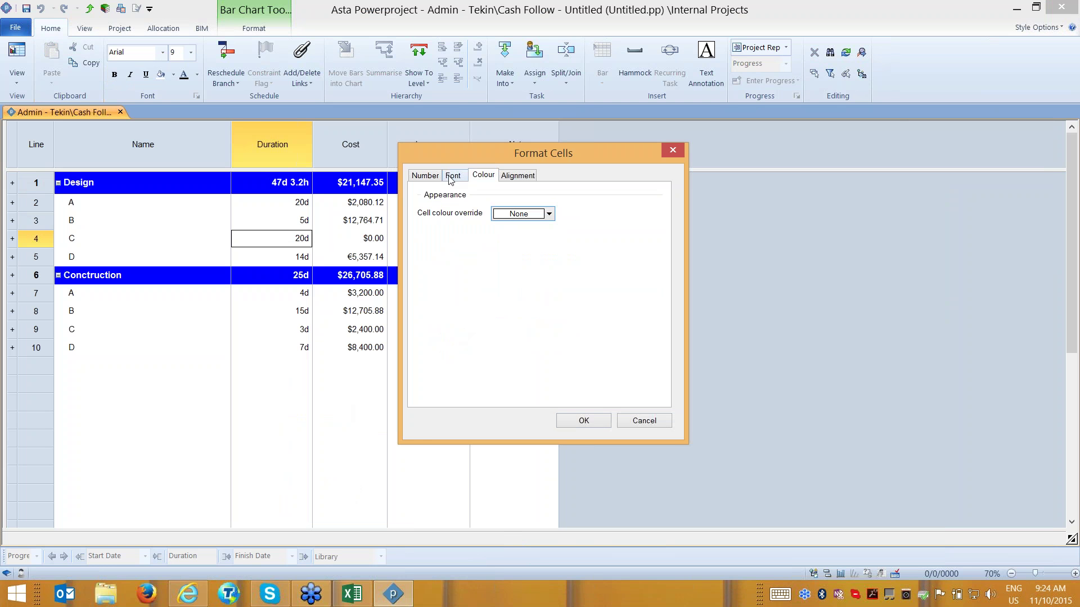
pyautogui.click(452, 177)
pyautogui.click(483, 176)
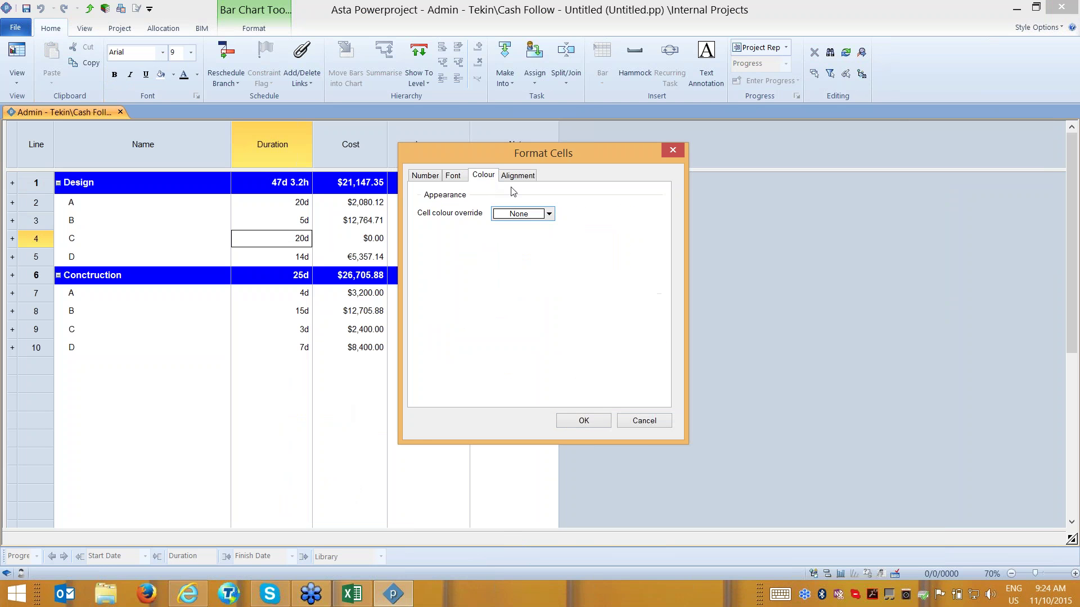
pyautogui.click(548, 215)
pyautogui.click(544, 239)
pyautogui.click(592, 423)
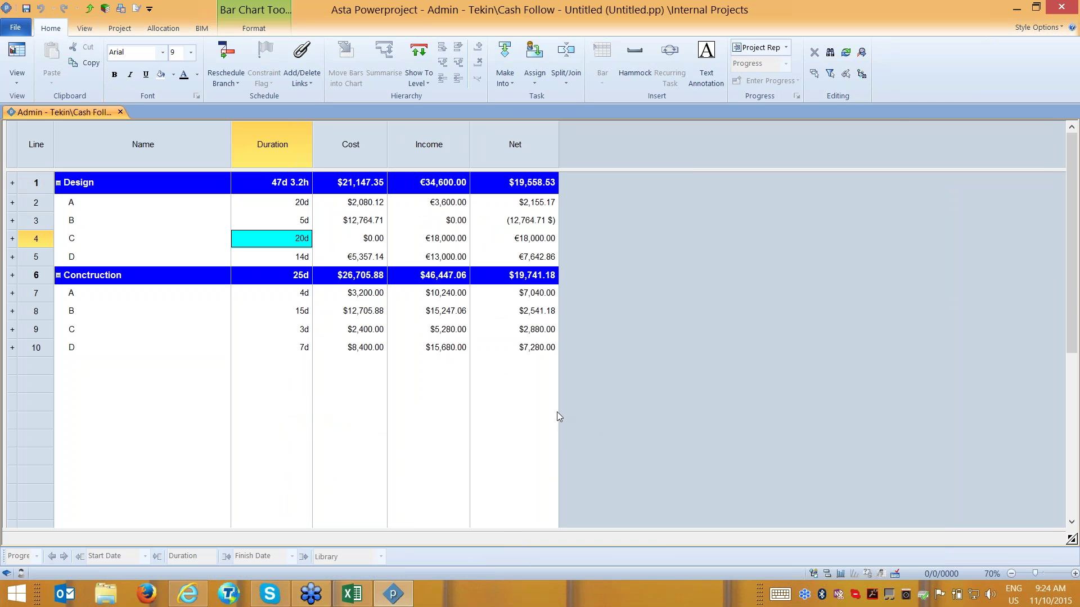
pyautogui.click(15, 27)
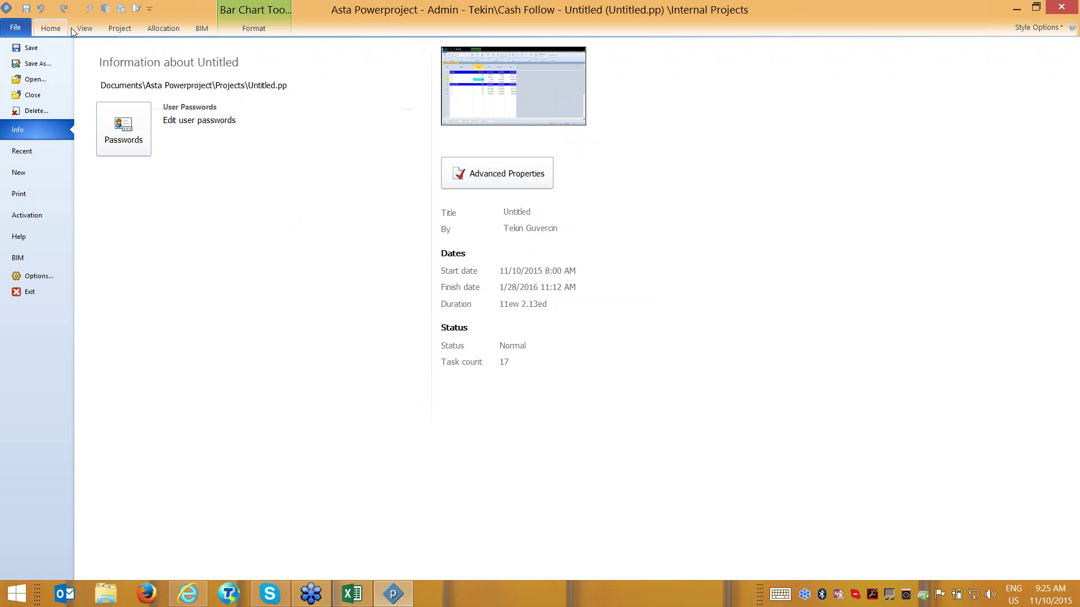
pyautogui.click(261, 26)
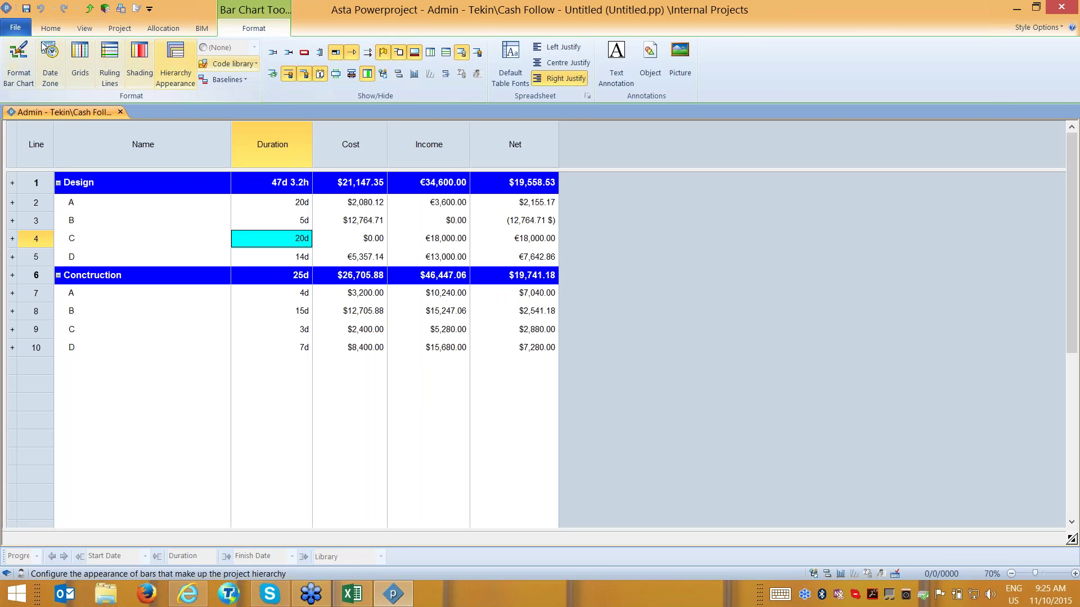
pyautogui.click(198, 33)
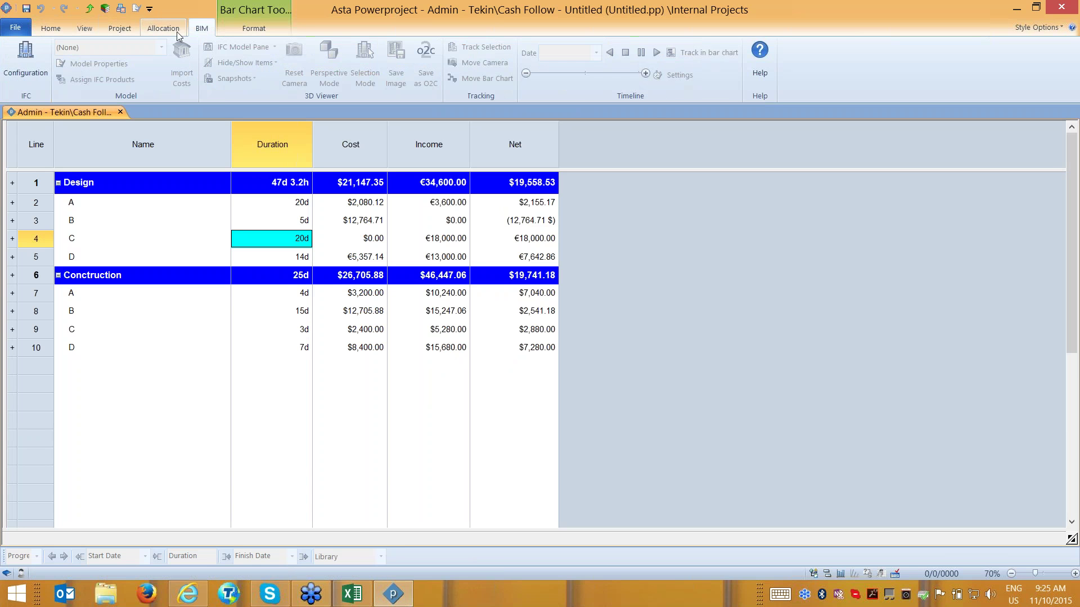
pyautogui.click(120, 33)
pyautogui.click(85, 33)
pyautogui.click(50, 34)
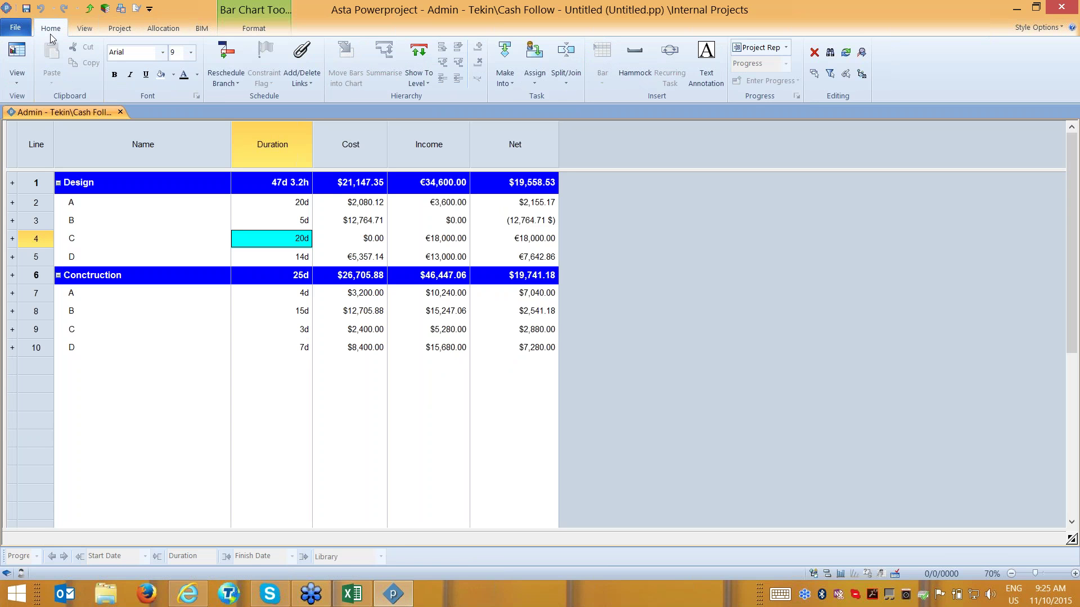
# Add a Start date column to the task table and move it after the Net column.
pyautogui.click(180, 153)
pyautogui.click(272, 147)
pyautogui.click(351, 148)
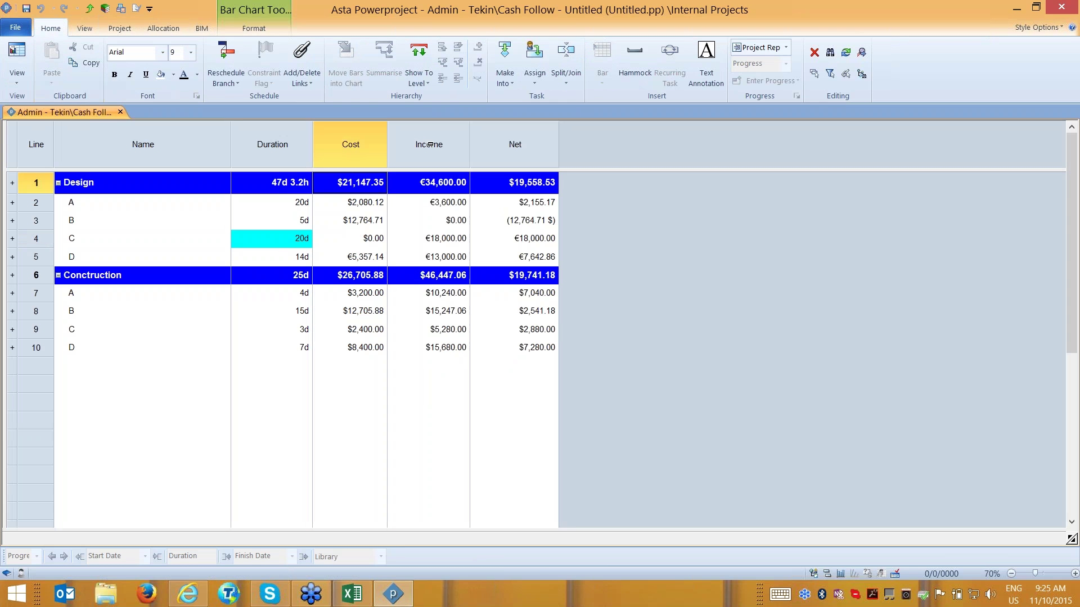
pyautogui.click(430, 145)
pyautogui.click(515, 145)
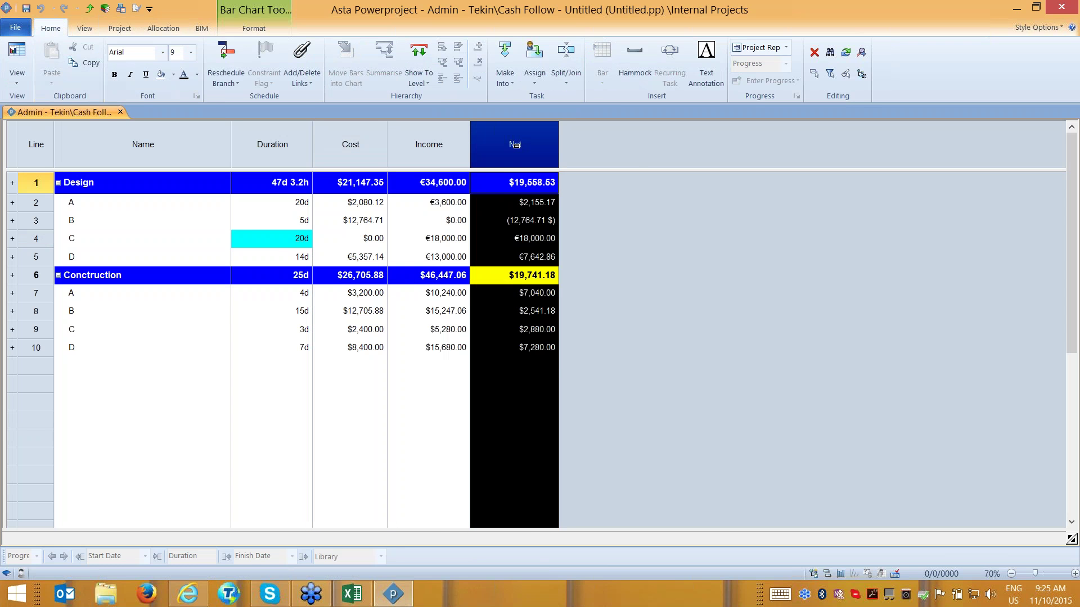
pyautogui.rightClick(516, 145)
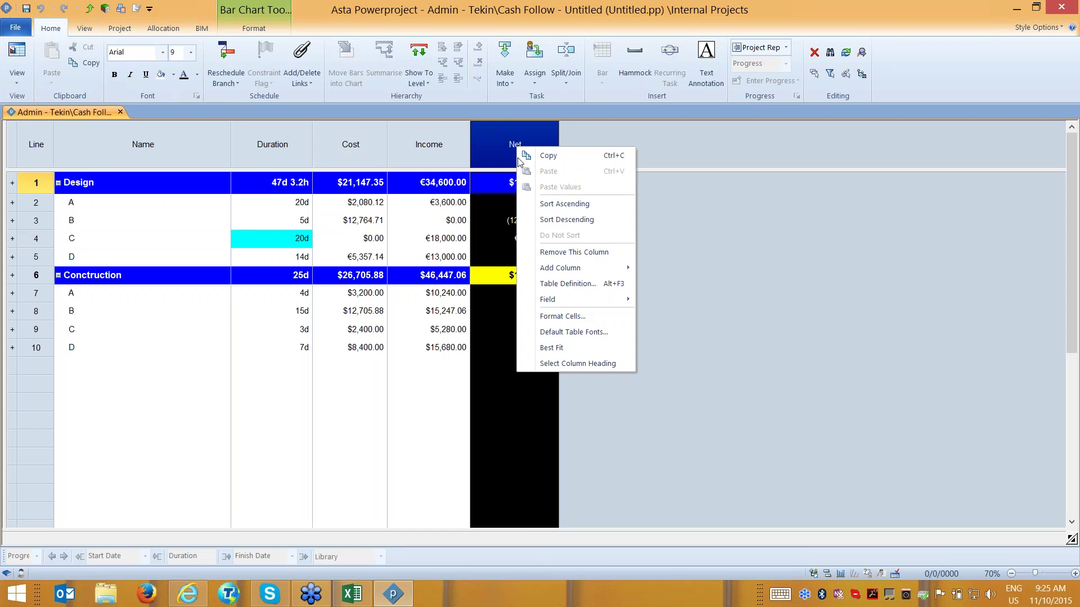
pyautogui.moveTo(577, 268)
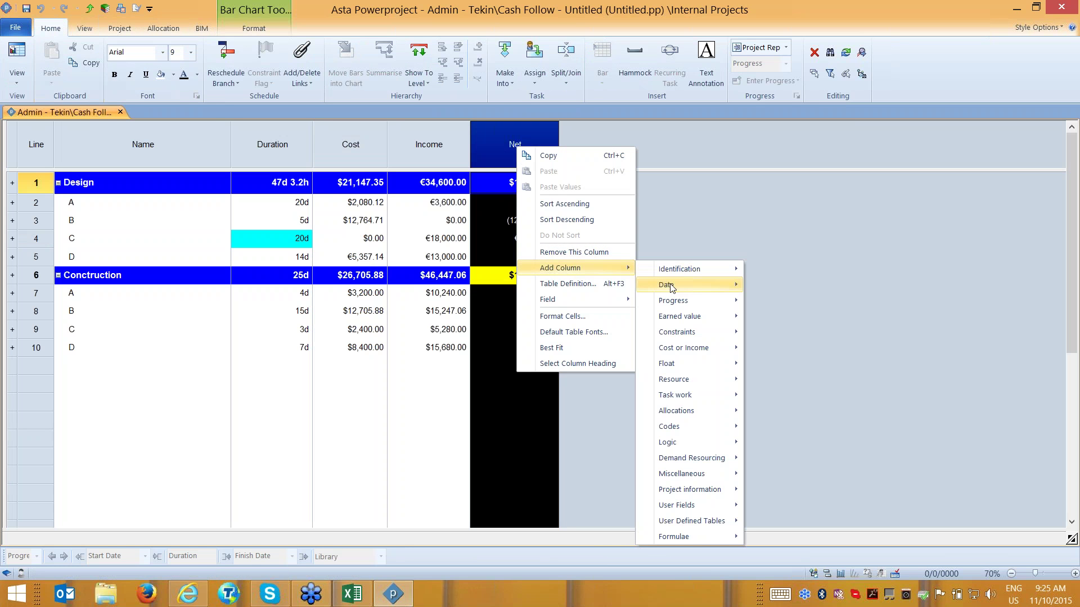
pyautogui.moveTo(671, 288)
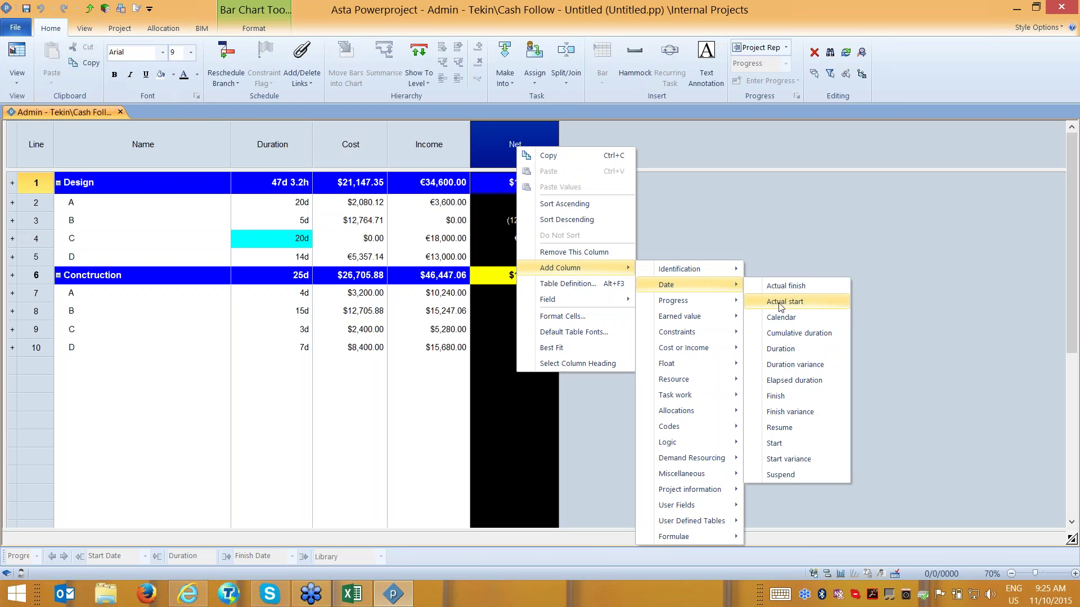
pyautogui.click(785, 444)
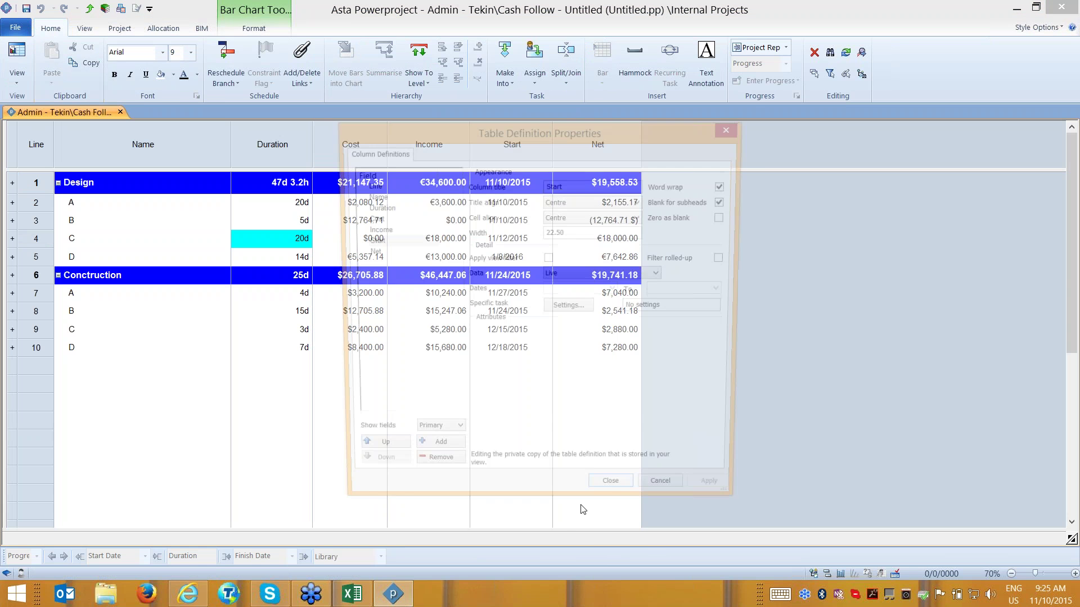
pyautogui.press('Return')
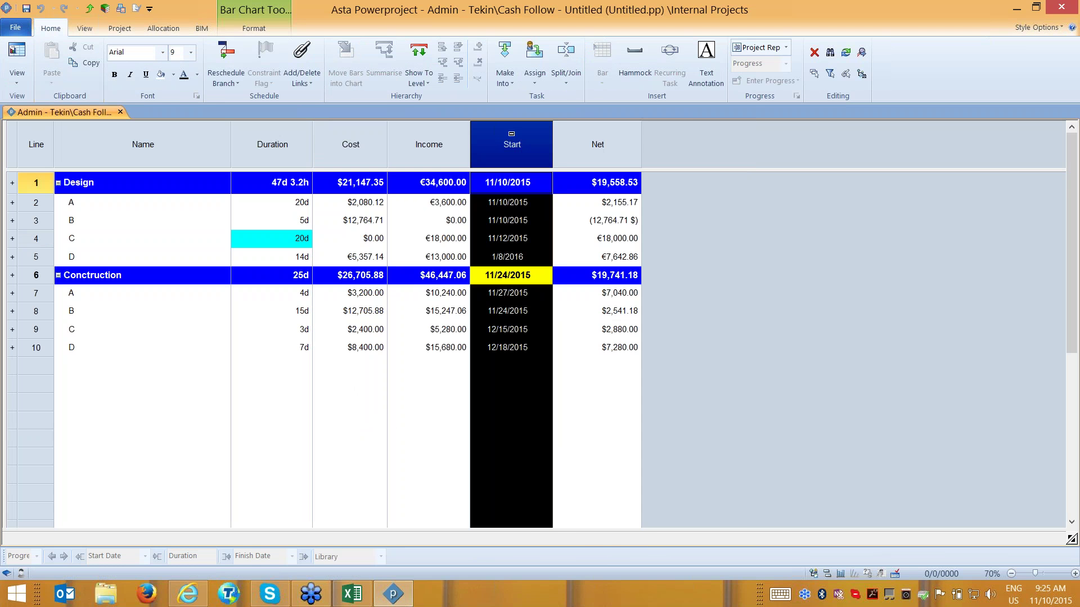
pyautogui.moveTo(509, 131); pyautogui.dragTo(613, 144)
# Open the start date calendar of Design task A and dismiss it.
pyautogui.click(634, 202)
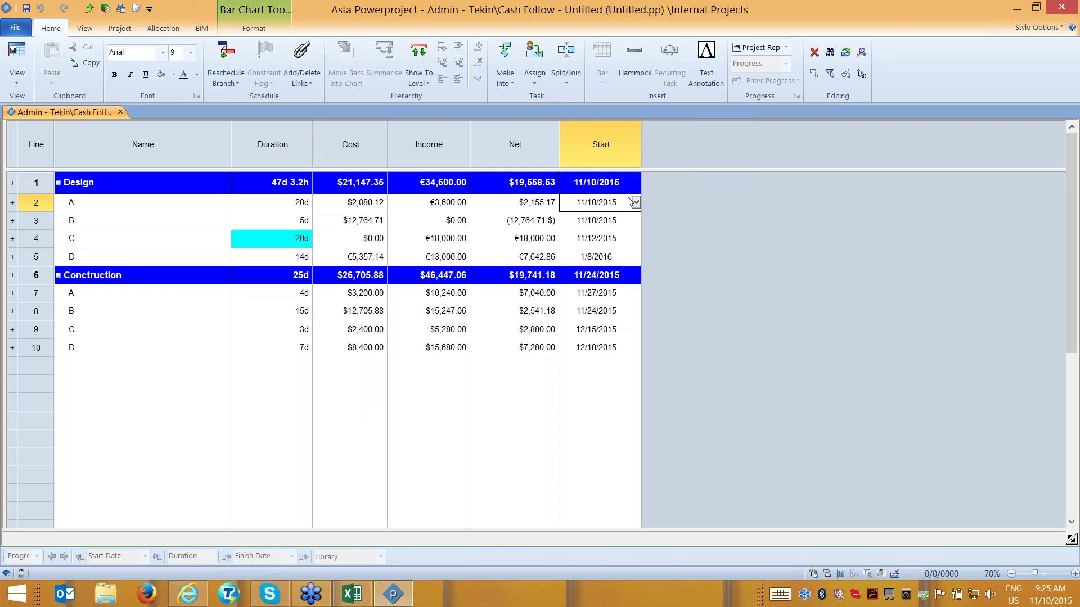
pyautogui.click(635, 204)
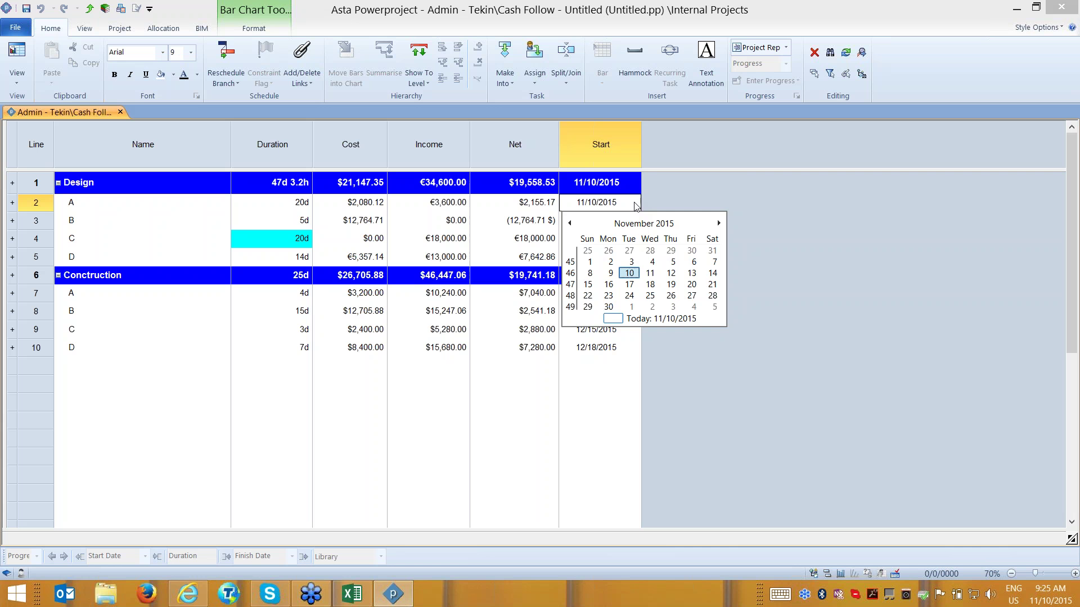
pyautogui.click(736, 201)
# Display the bar chart beside the task table and select Design task A's bar.
pyautogui.click(206, 145)
pyautogui.moveTo(206, 146); pyautogui.dragTo(579, 145)
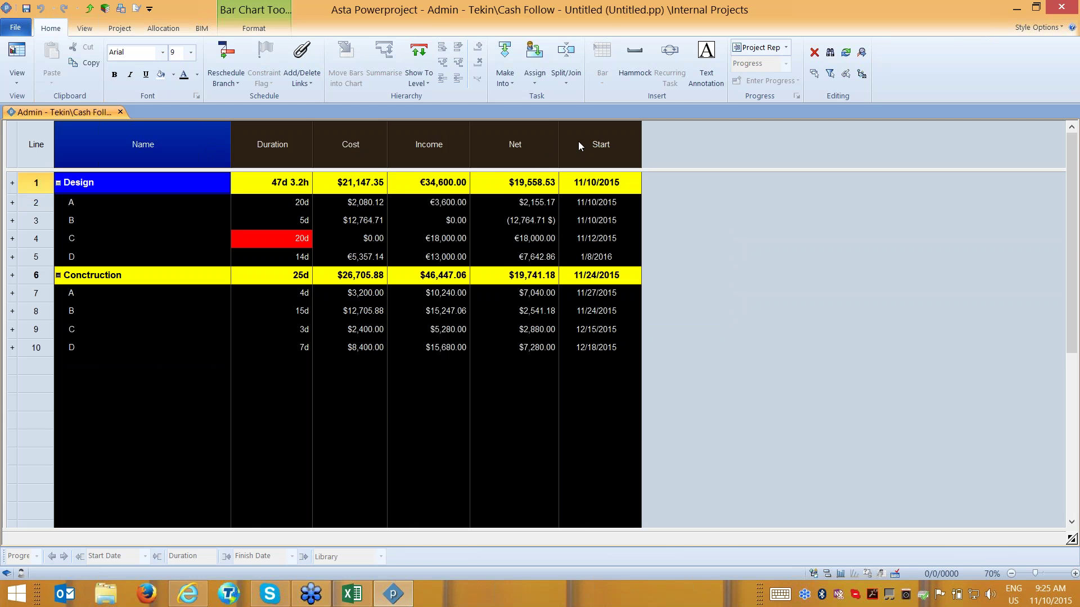
pyautogui.click(827, 574)
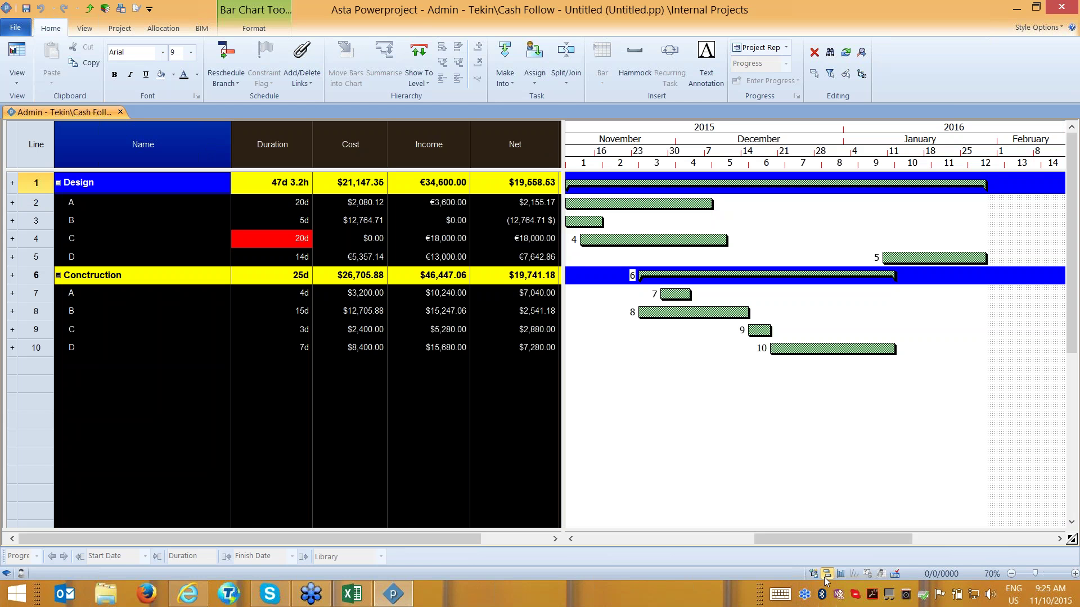
pyautogui.click(713, 448)
pyautogui.moveTo(790, 540)
pyautogui.mouseDown()
pyautogui.moveTo(753, 541)
pyautogui.moveTo(770, 540)
pyautogui.mouseUp()
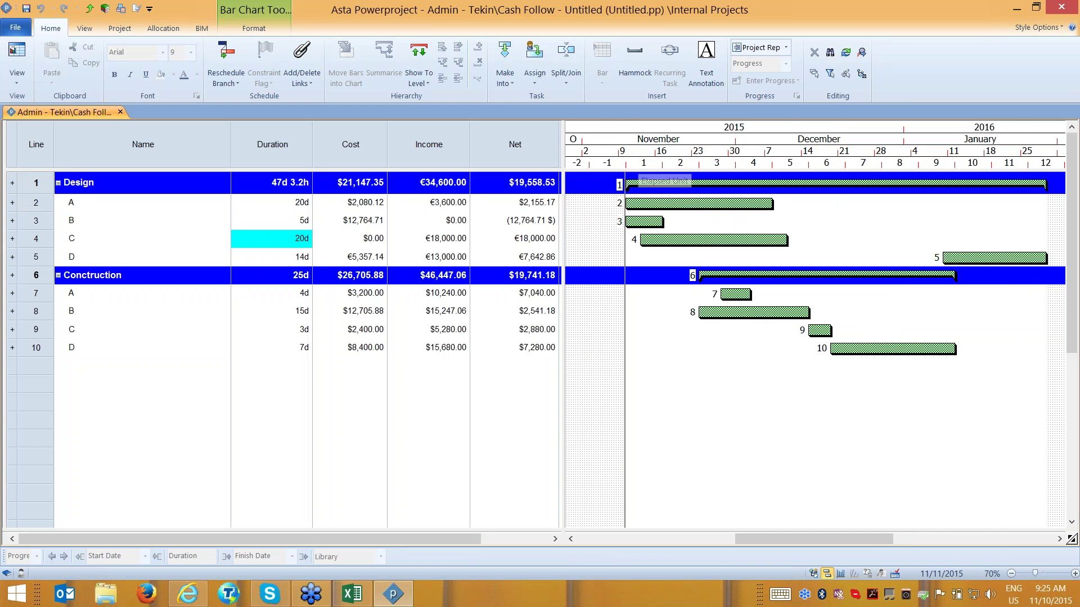
pyautogui.click(634, 205)
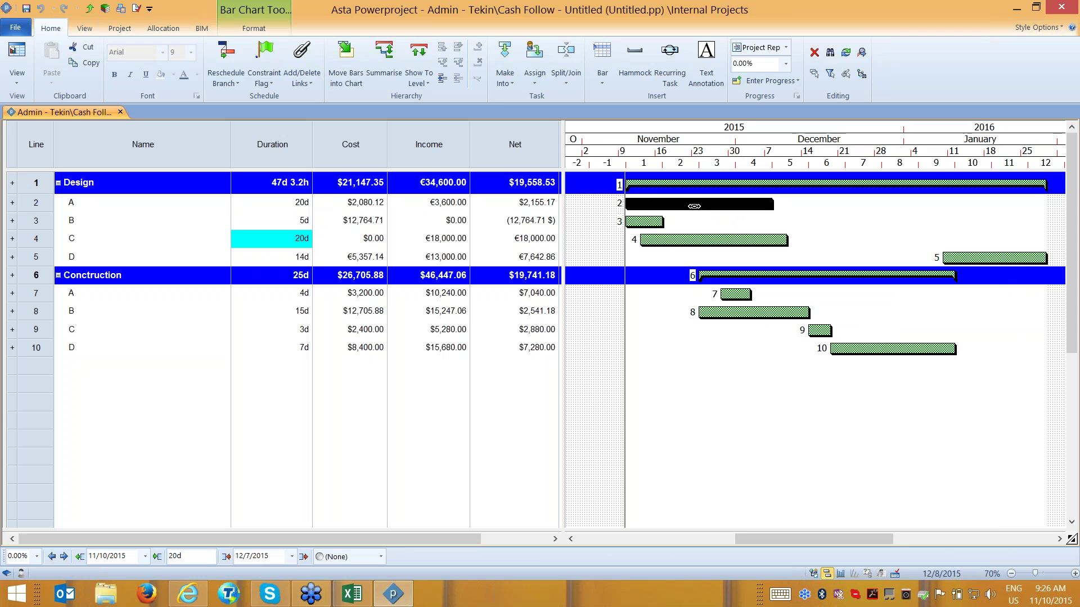
# Move Design task D's bar earlier on the chart so it starts on 1/4/2016.
pyautogui.click(648, 225)
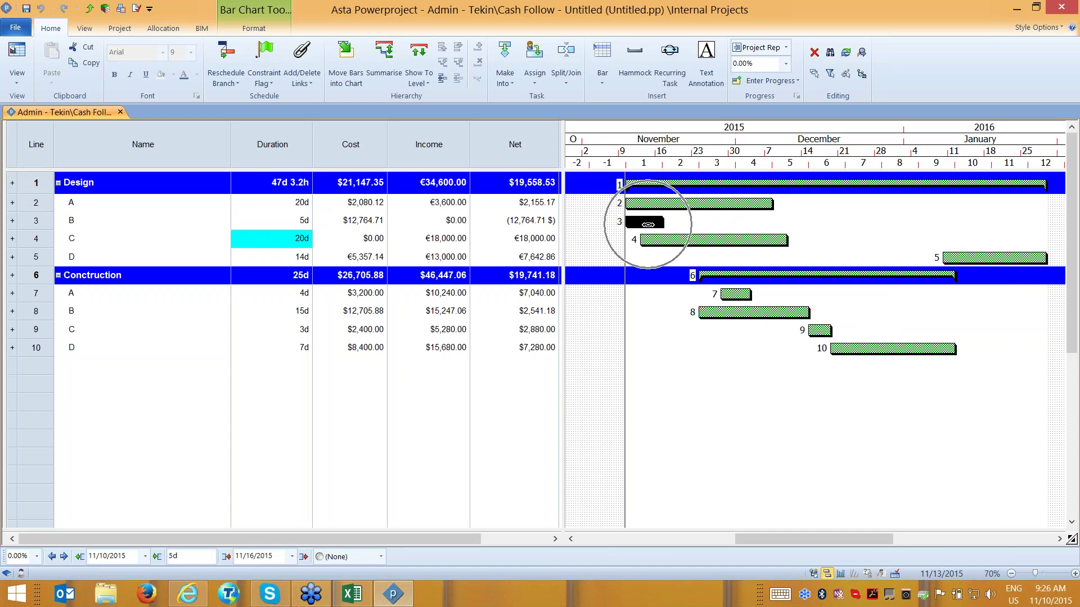
pyautogui.click(67, 238)
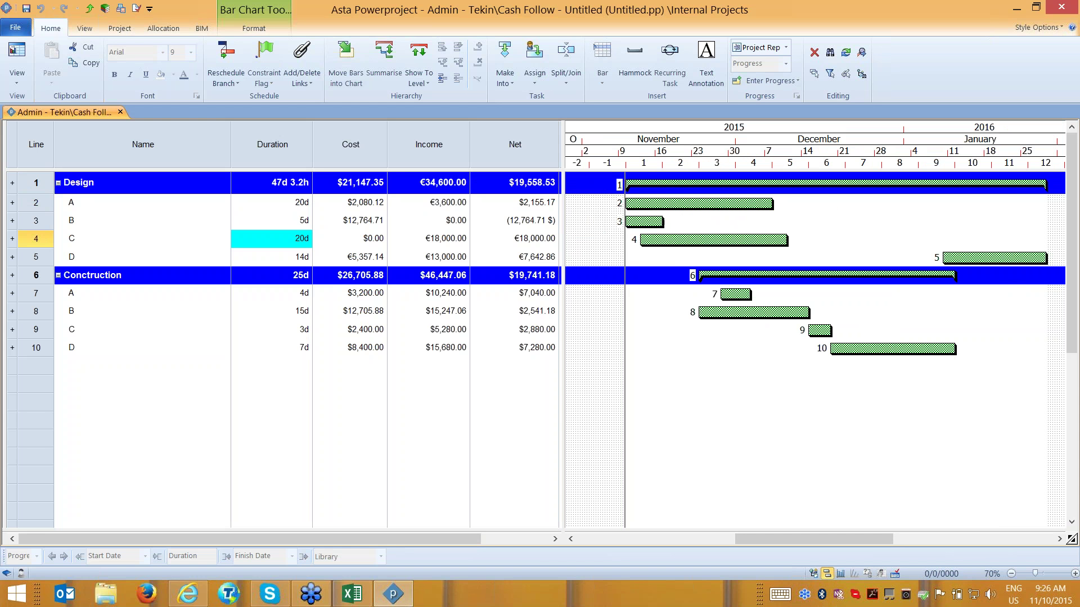
pyautogui.click(45, 257)
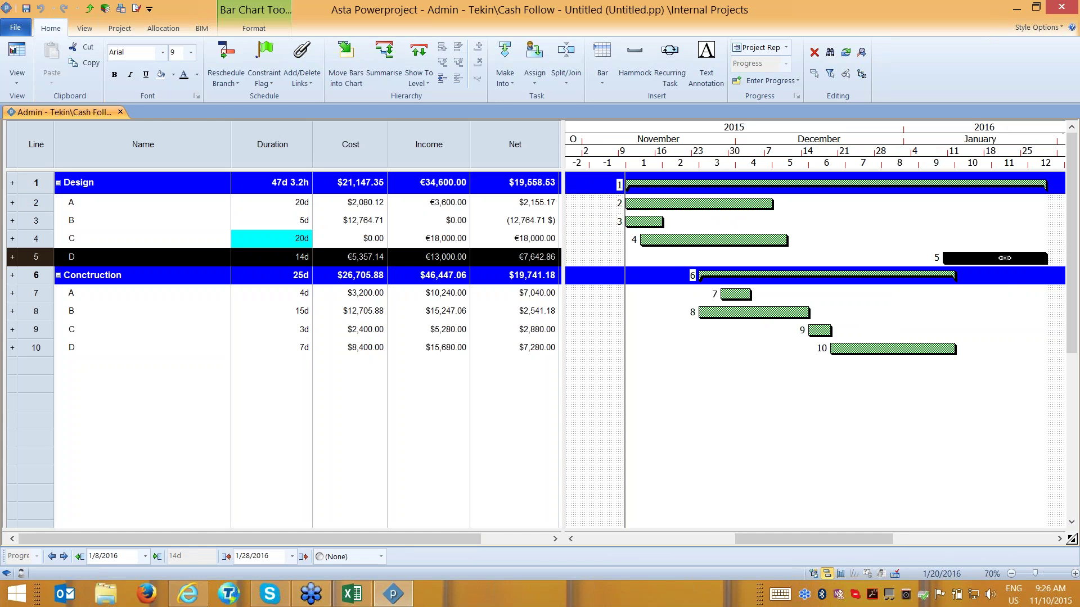
pyautogui.click(1002, 261)
pyautogui.moveTo(996, 257); pyautogui.dragTo(911, 257)
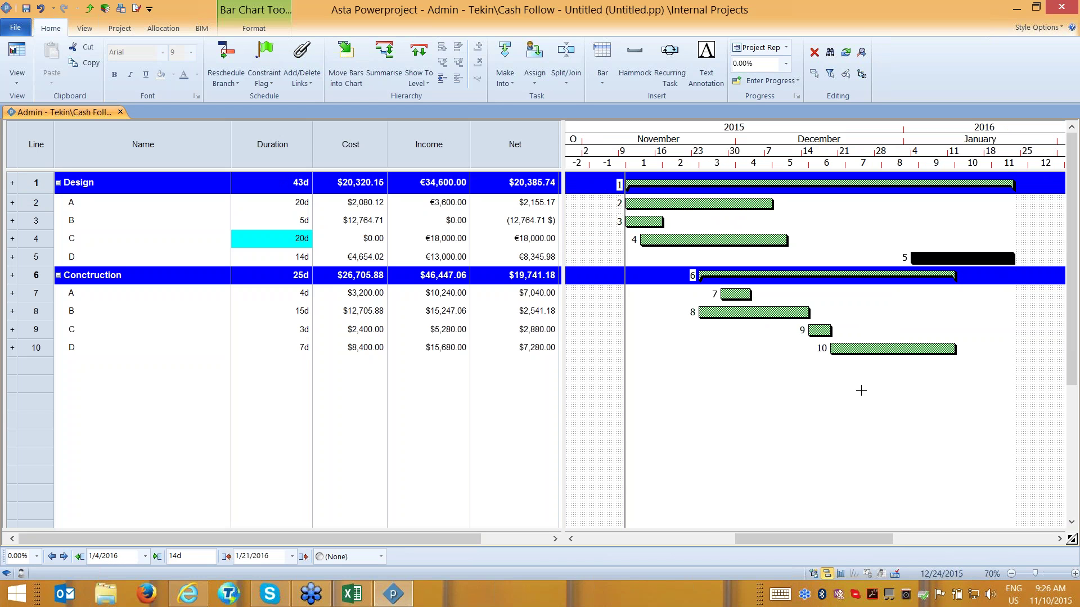
# Highlight the critical tasks in red on the bar chart and select the Design and Construction rows briefly.
pyautogui.click(253, 28)
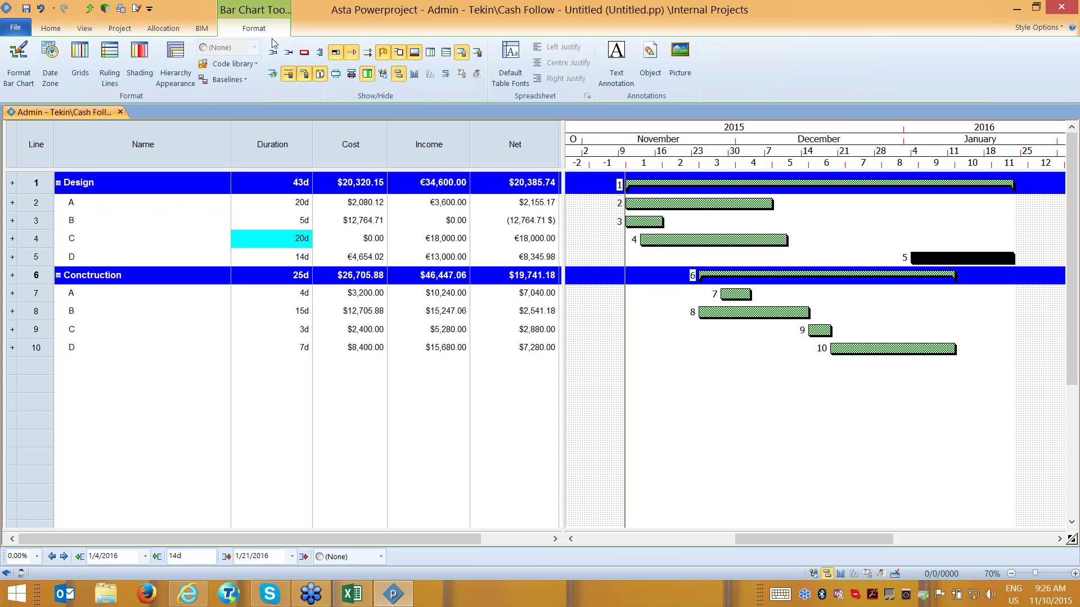
pyautogui.click(366, 55)
pyautogui.click(365, 55)
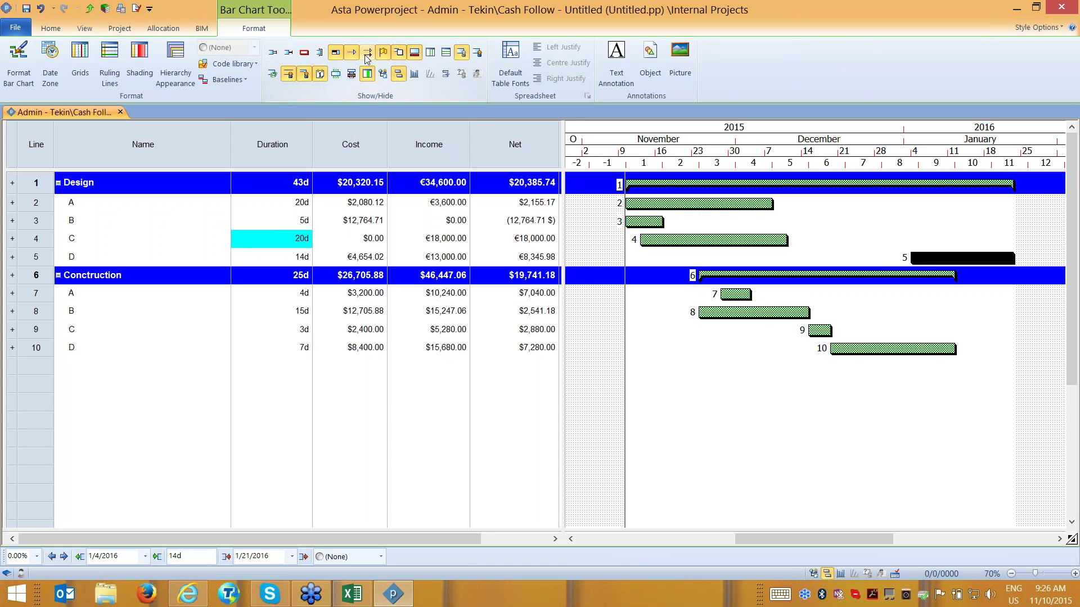
pyautogui.click(367, 56)
pyautogui.click(367, 56)
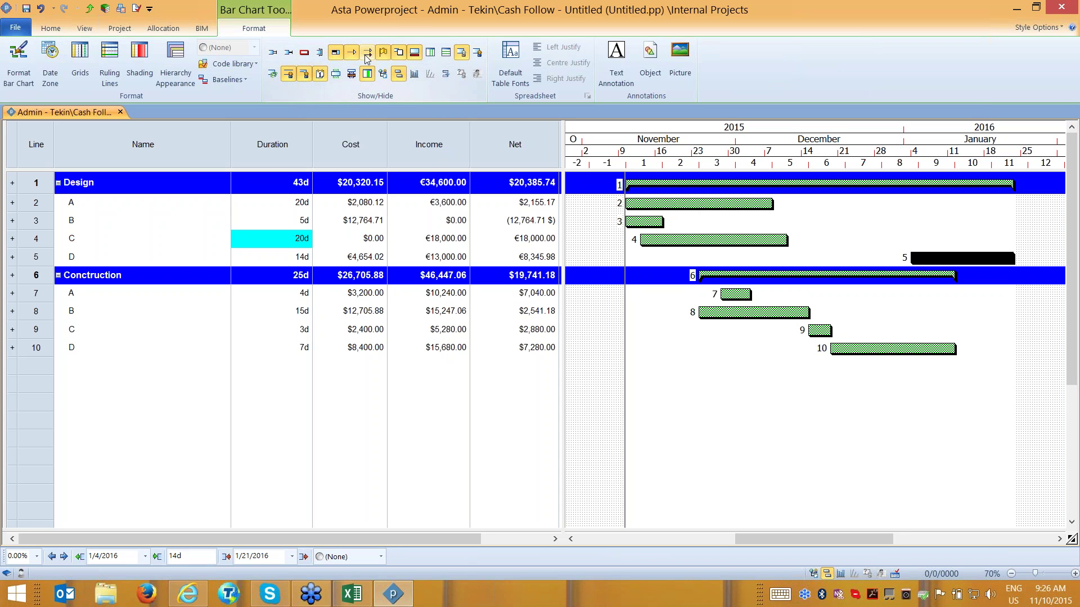
pyautogui.click(304, 57)
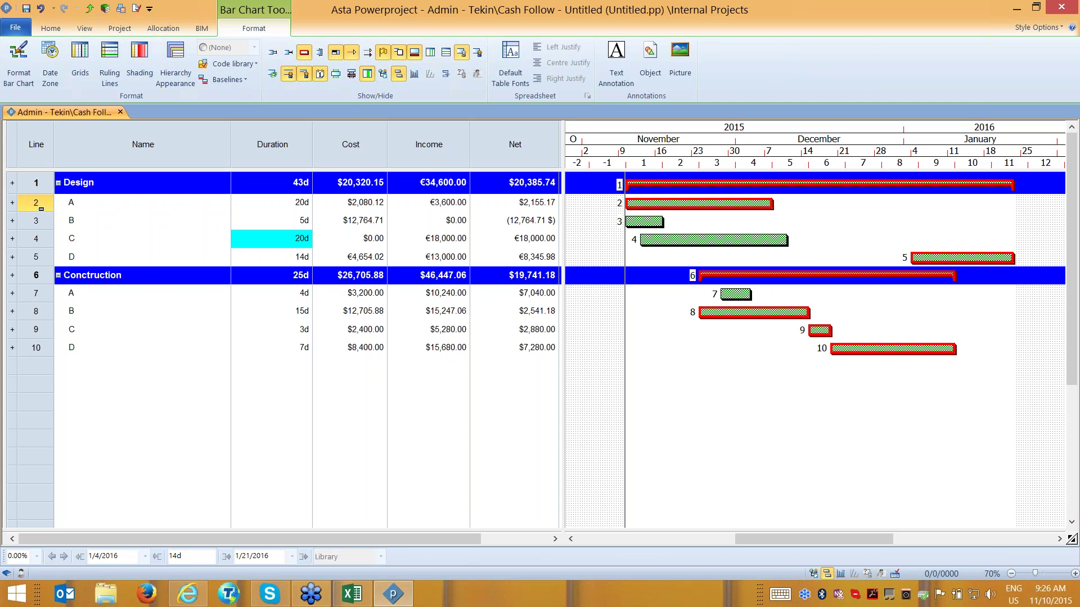
pyautogui.moveTo(39, 205); pyautogui.dragTo(29, 343)
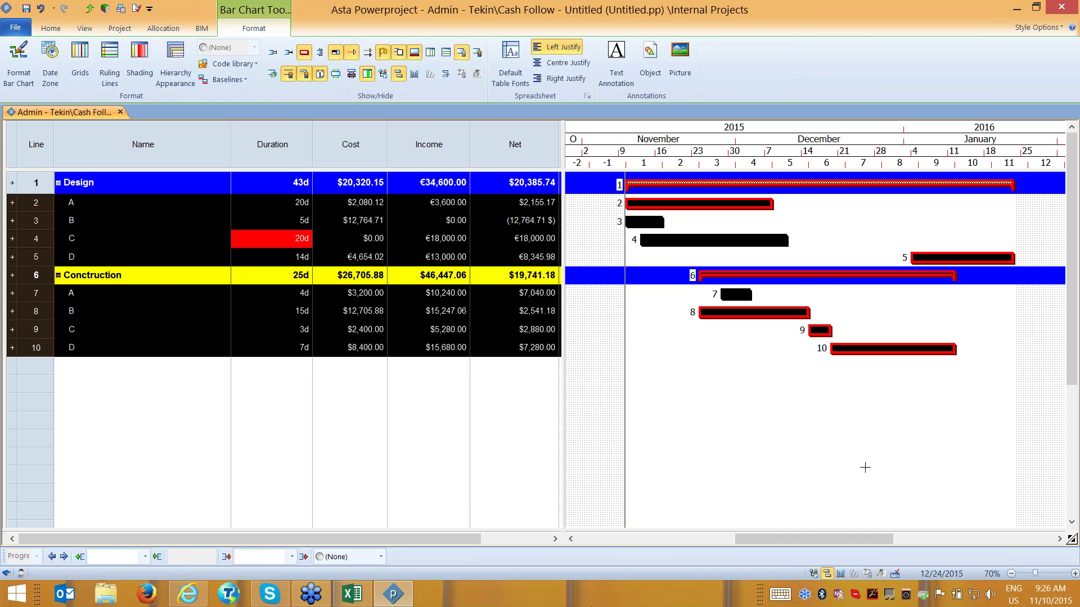
pyautogui.click(850, 464)
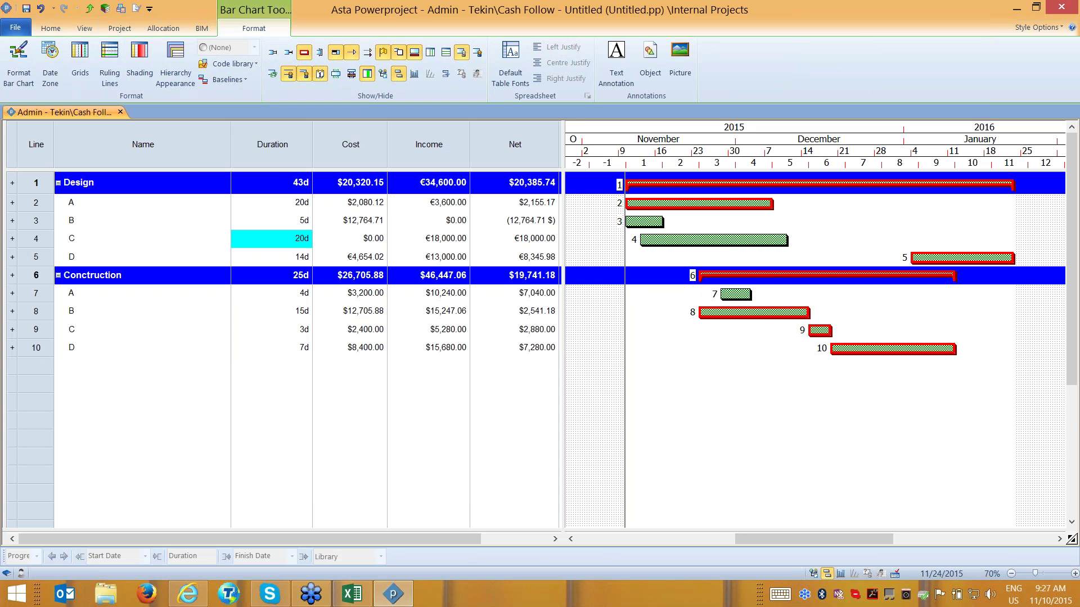
# Show the histogram pane beneath the chart and adjust its row heights so the net cash flow graph fills it.
pyautogui.click(841, 573)
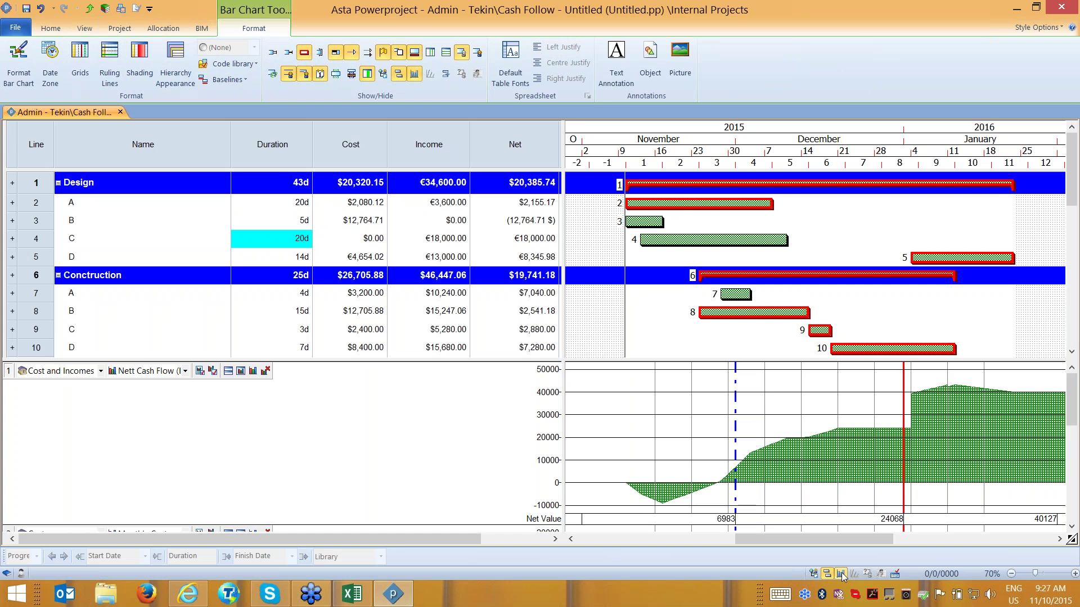
pyautogui.click(239, 373)
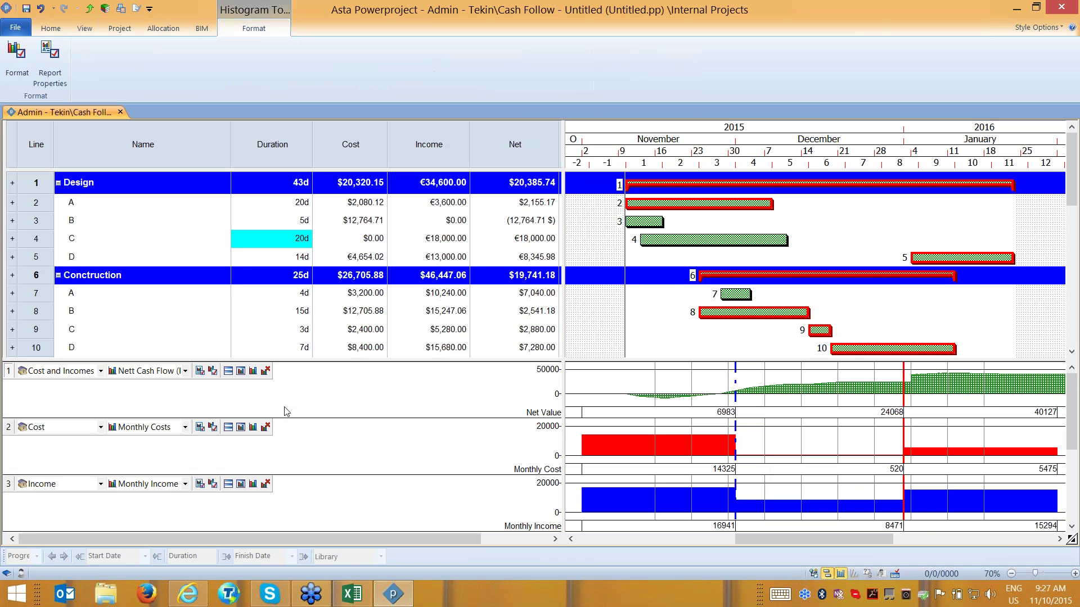
pyautogui.moveTo(288, 425); pyautogui.dragTo(285, 401)
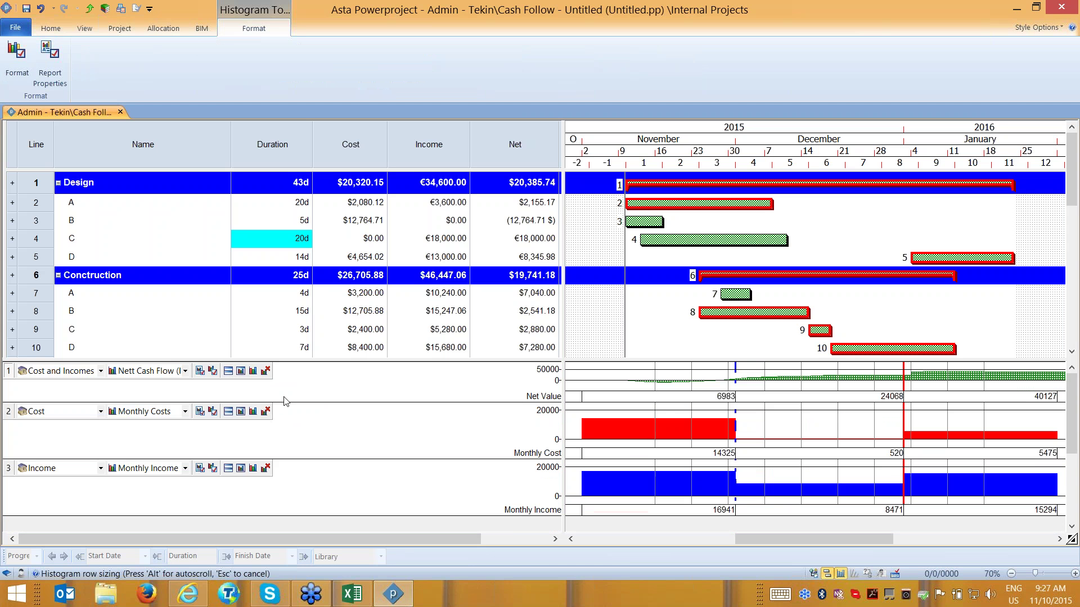
pyautogui.moveTo(333, 467)
pyautogui.mouseDown()
pyautogui.moveTo(330, 530)
pyautogui.moveTo(324, 465)
pyautogui.moveTo(316, 513)
pyautogui.moveTo(333, 456)
pyautogui.mouseUp()
pyautogui.moveTo(343, 402); pyautogui.dragTo(335, 522)
# Highlight the table columns from Name to Net and examine the dip in the net cash flow graph.
pyautogui.moveTo(167, 142); pyautogui.dragTo(498, 152)
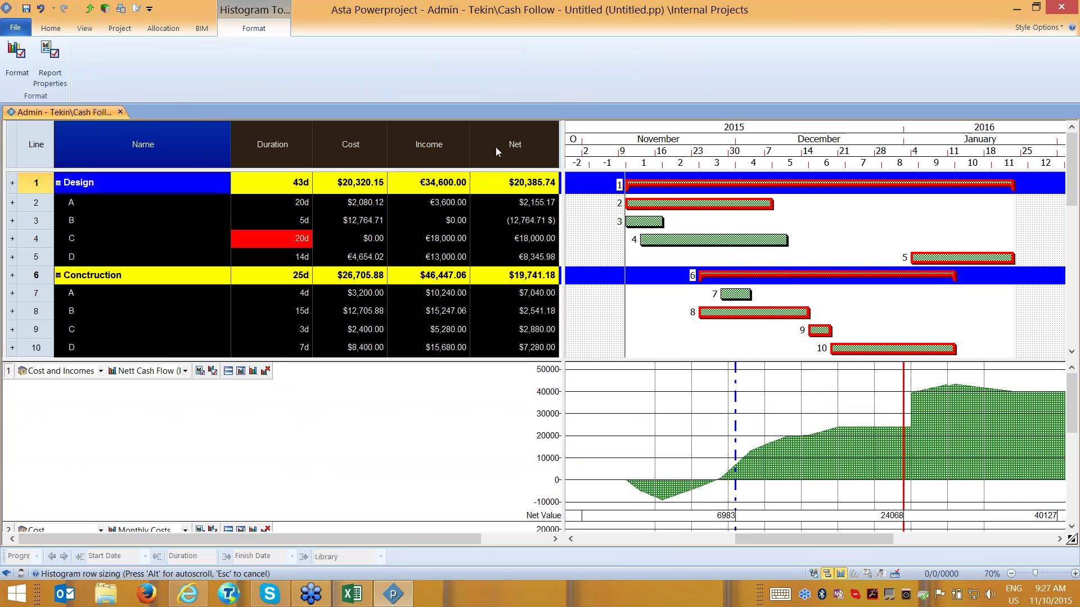
pyautogui.click(683, 505)
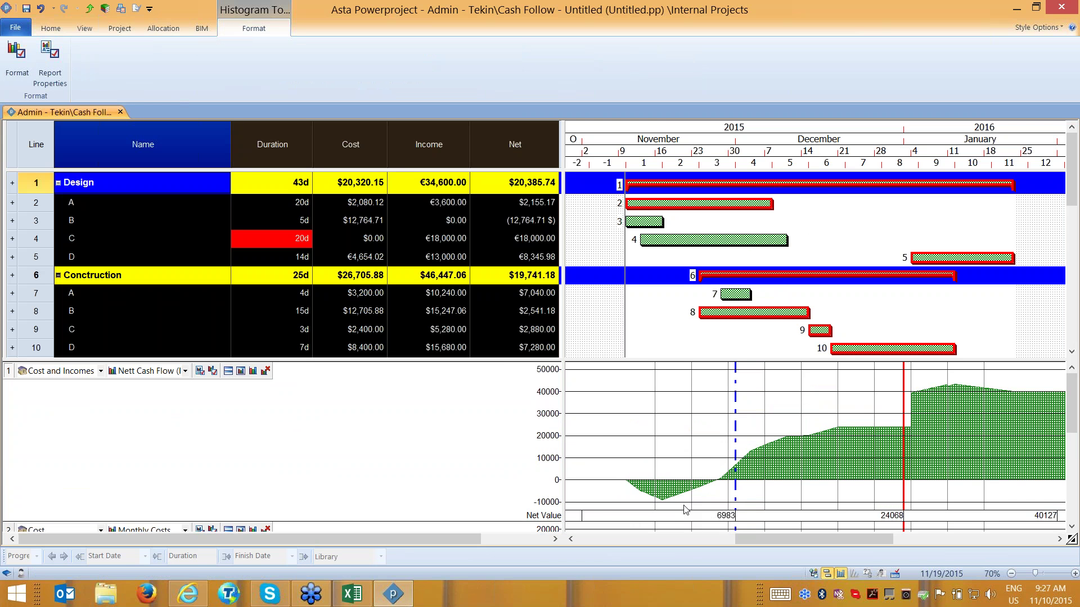
pyautogui.click(672, 345)
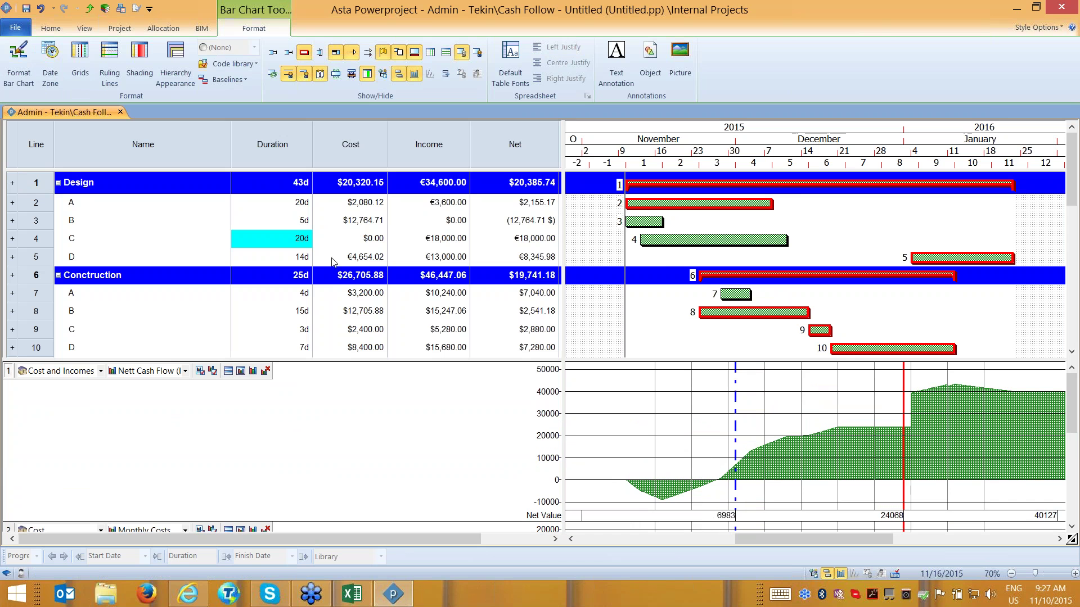
# Reschedule the project, straightening progress to the progress entry period and recording it against the Project Report Date.
pyautogui.click(667, 204)
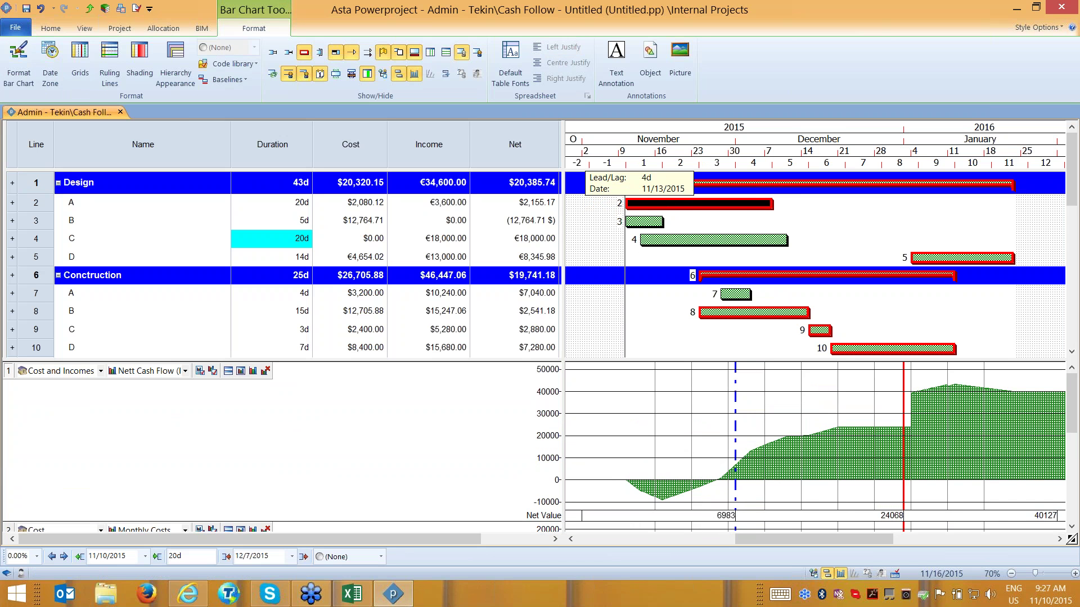
pyautogui.click(655, 224)
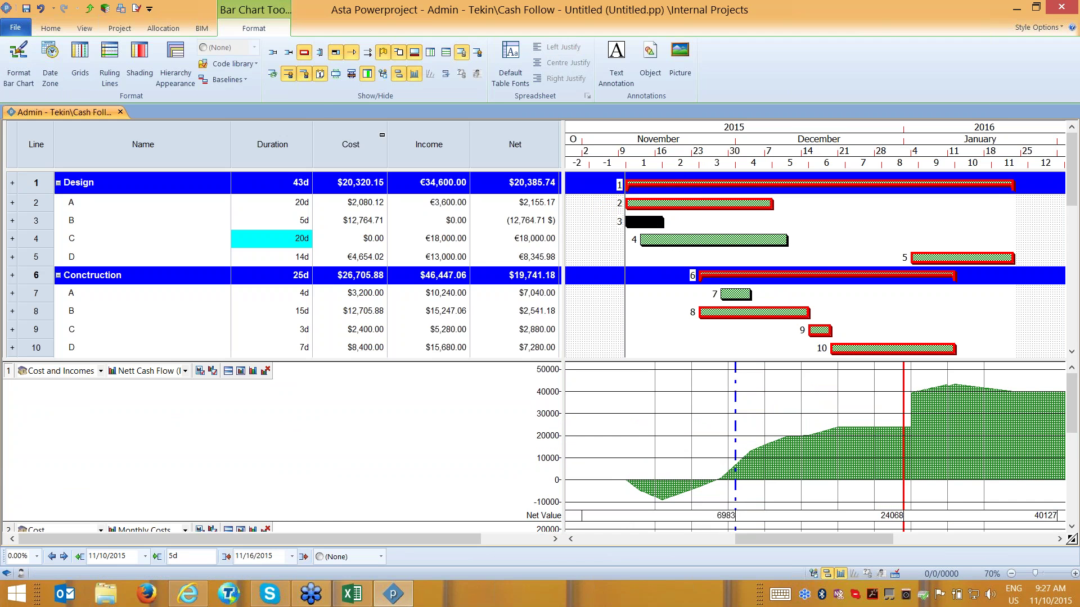
pyautogui.click(295, 57)
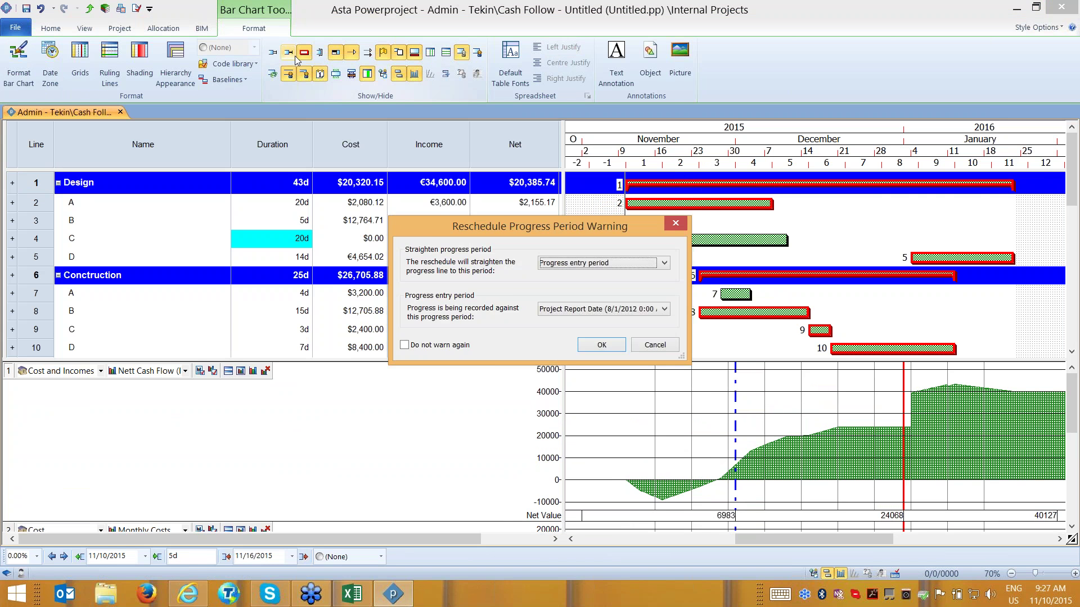
pyautogui.press('Return')
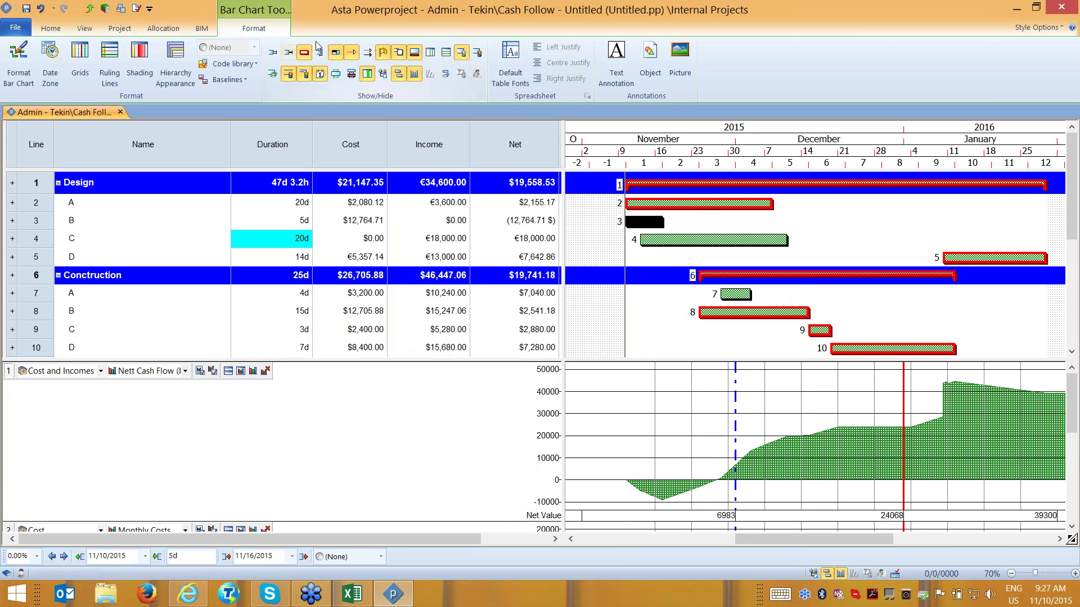
# Display the float lines on the bar chart and select Design task B's row.
pyautogui.click(367, 53)
pyautogui.click(367, 53)
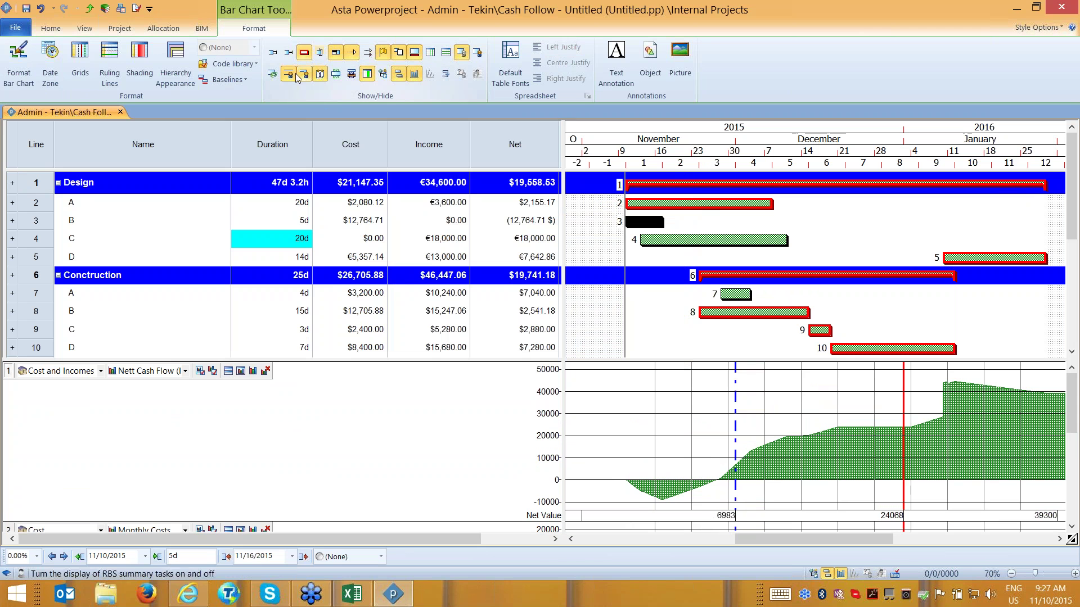
pyautogui.click(287, 52)
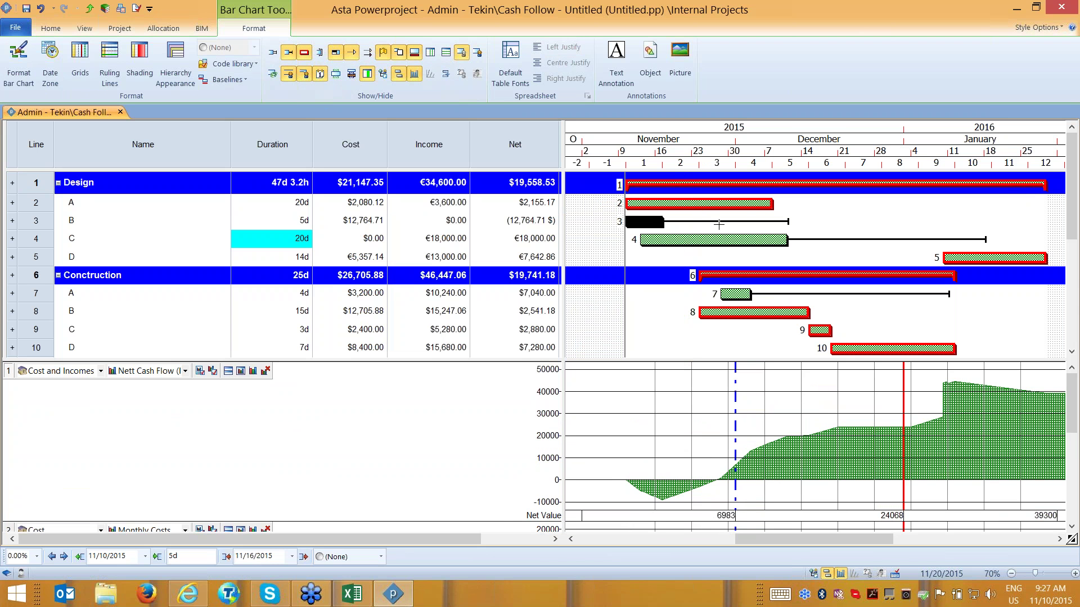
pyautogui.click(789, 219)
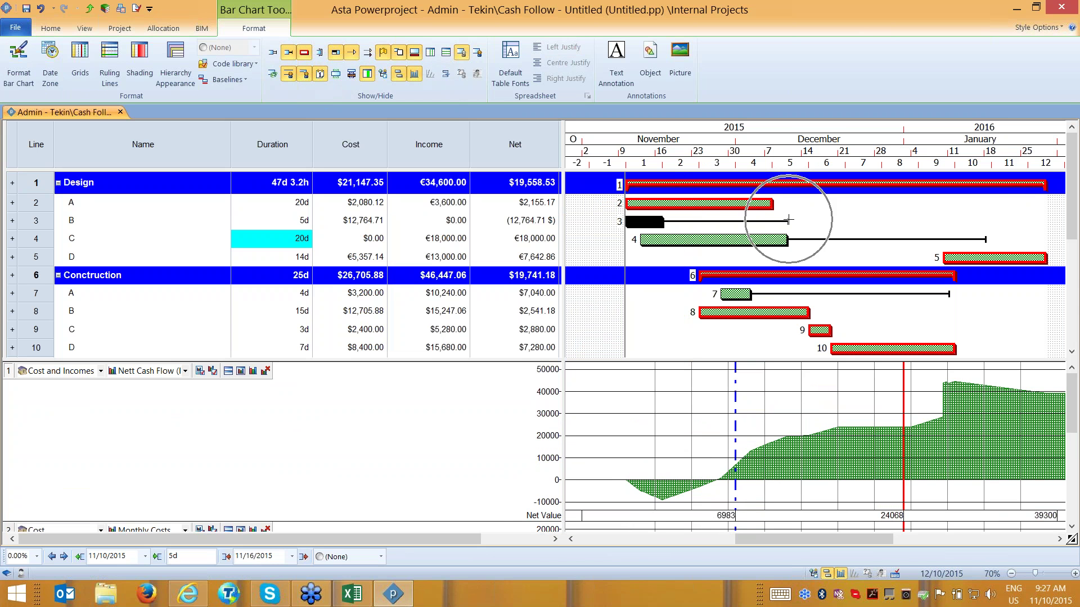
pyautogui.click(175, 221)
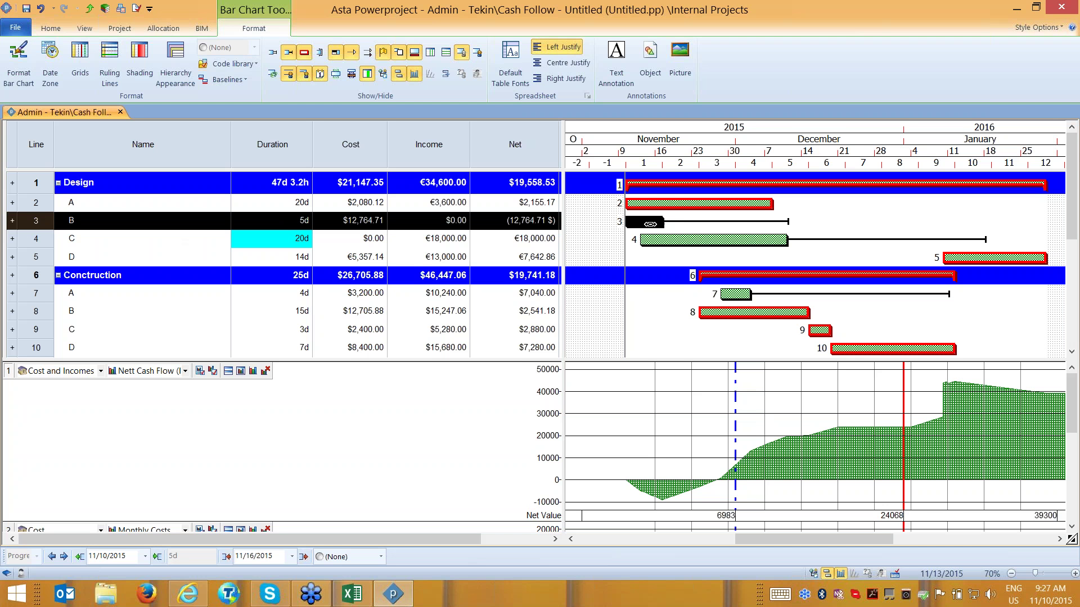
# Shift Design task B's bar day by day to start on 12/4/2015, and return it to 11/10/2015.
pyautogui.click(661, 224)
pyautogui.click(793, 219)
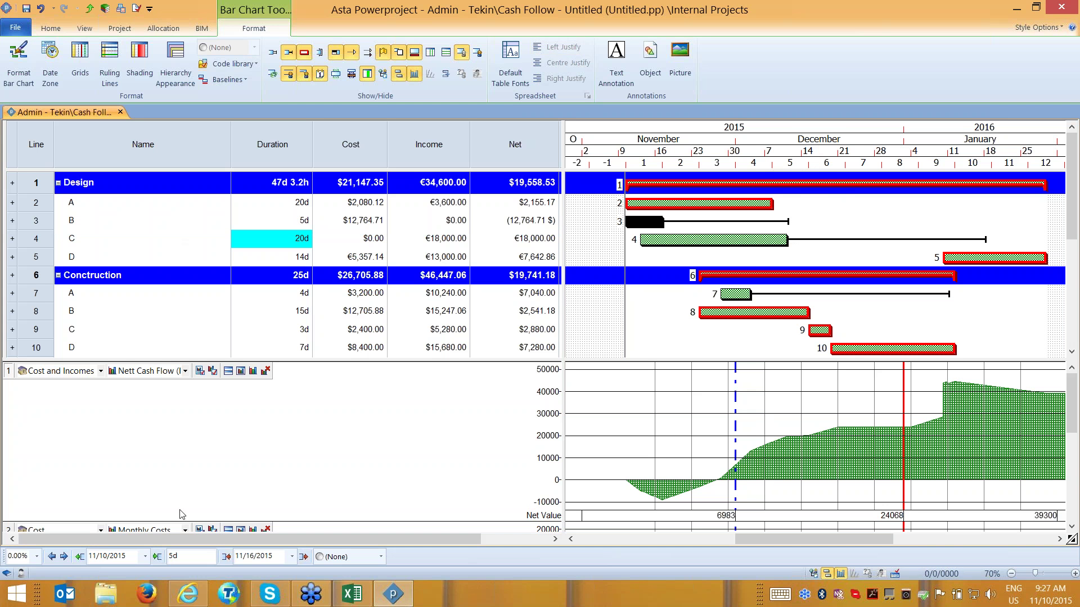
pyautogui.click(64, 557)
pyautogui.click(64, 556)
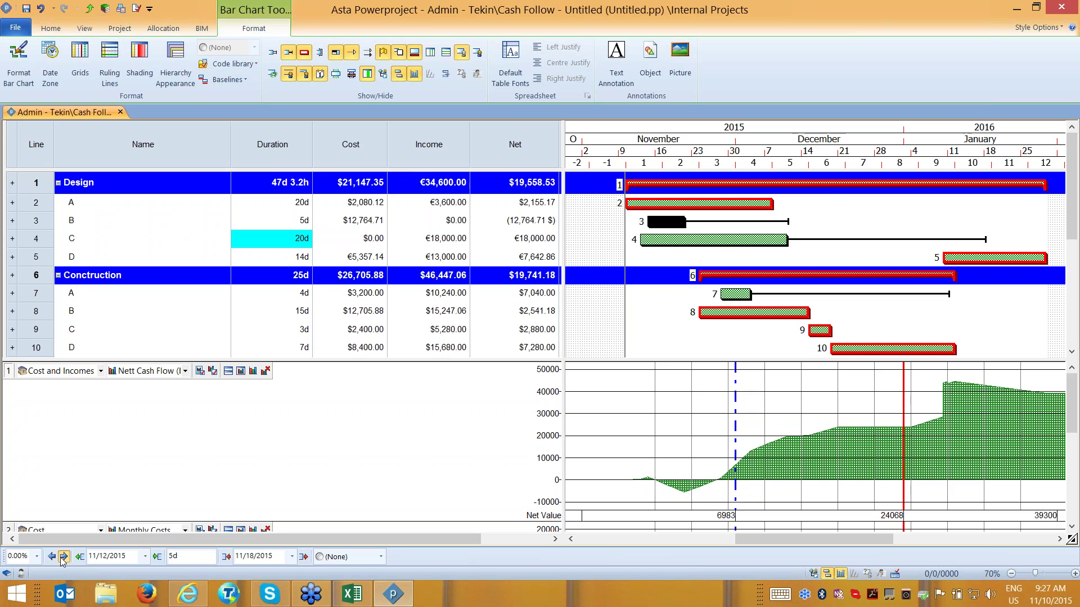
pyautogui.click(64, 557)
pyautogui.click(64, 557)
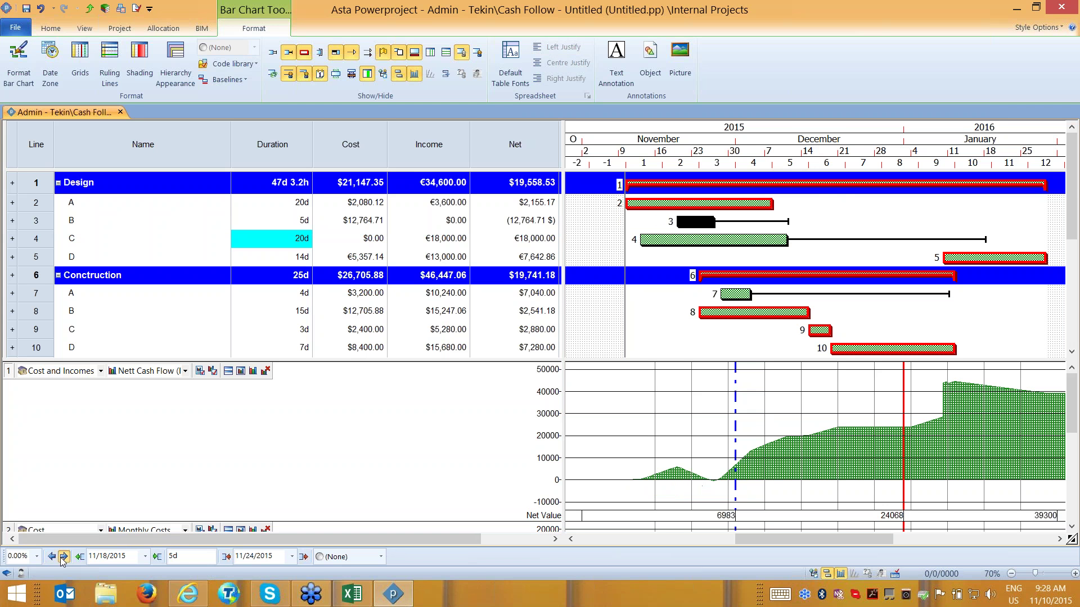
pyautogui.click(64, 557)
pyautogui.click(64, 557)
pyautogui.click(63, 557)
pyautogui.click(64, 557)
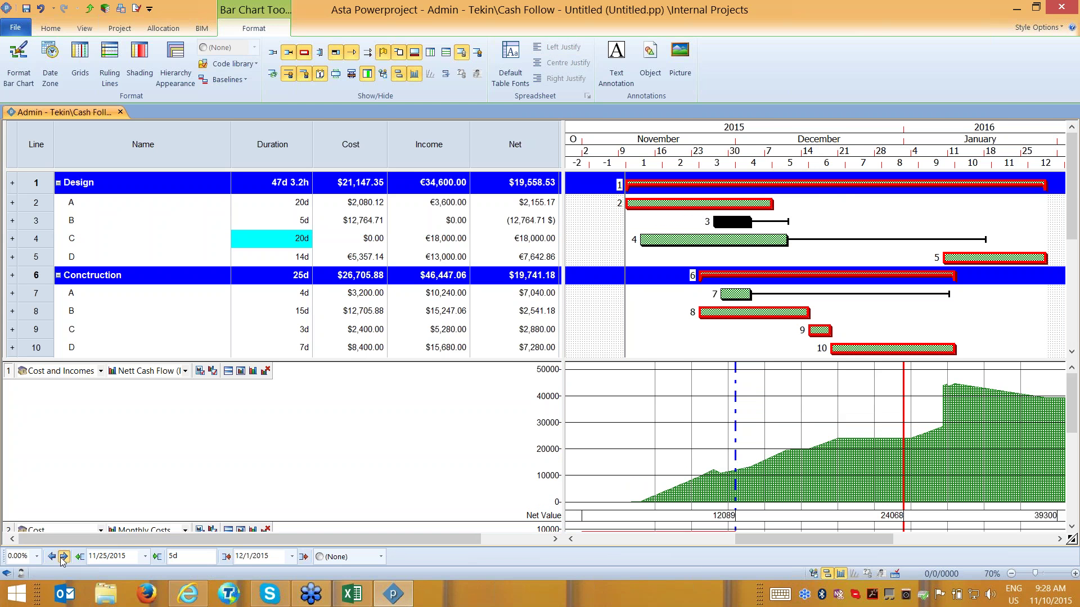
pyautogui.click(64, 556)
pyautogui.click(63, 557)
pyautogui.click(64, 557)
pyautogui.click(63, 557)
pyautogui.click(64, 557)
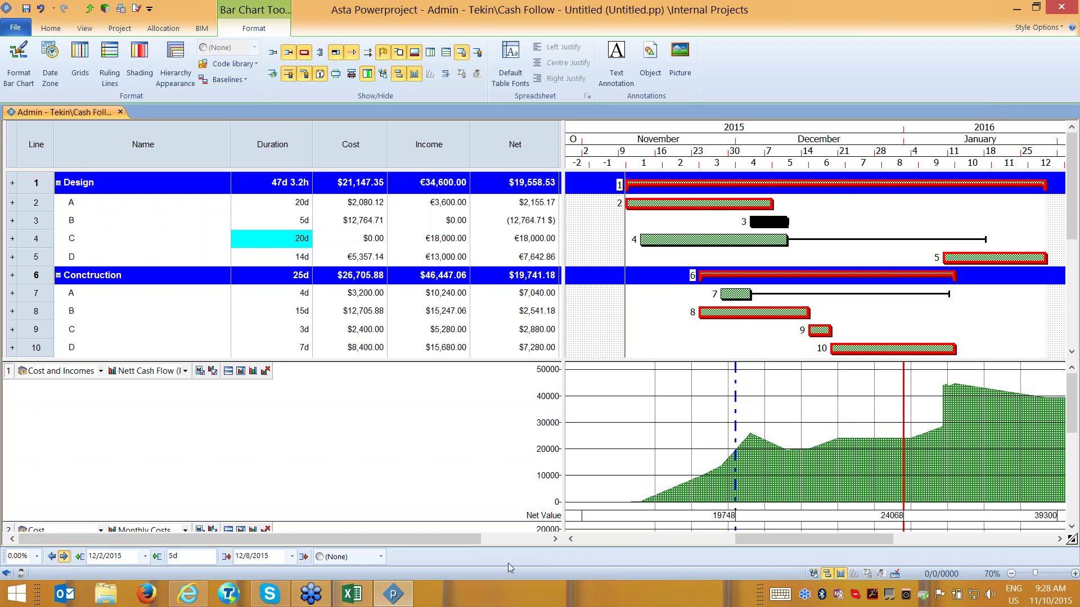
pyautogui.click(64, 557)
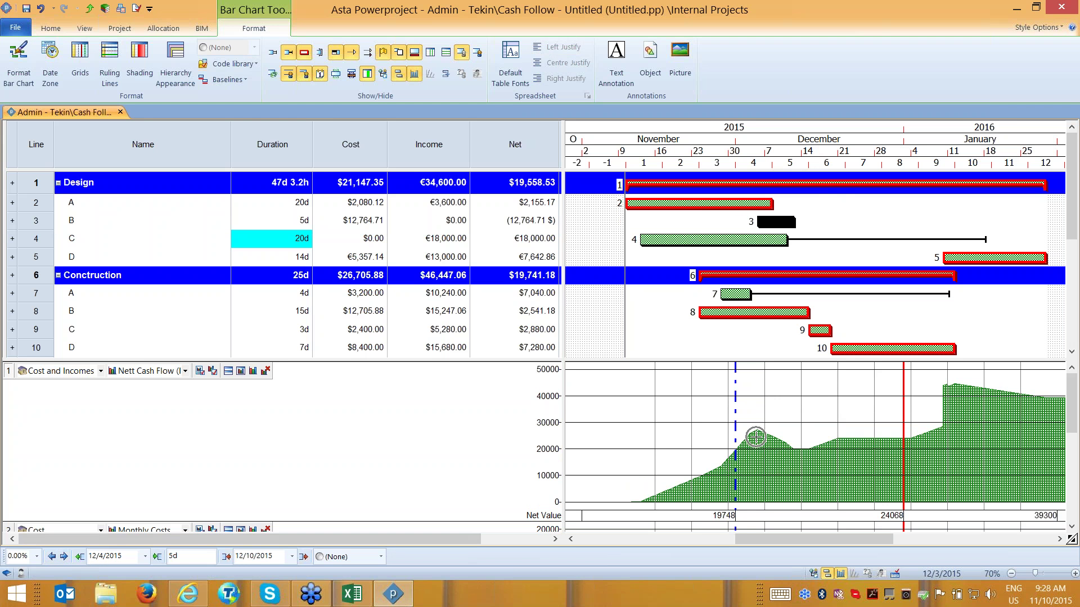
pyautogui.moveTo(757, 437)
pyautogui.moveTo(792, 221); pyautogui.dragTo(654, 225)
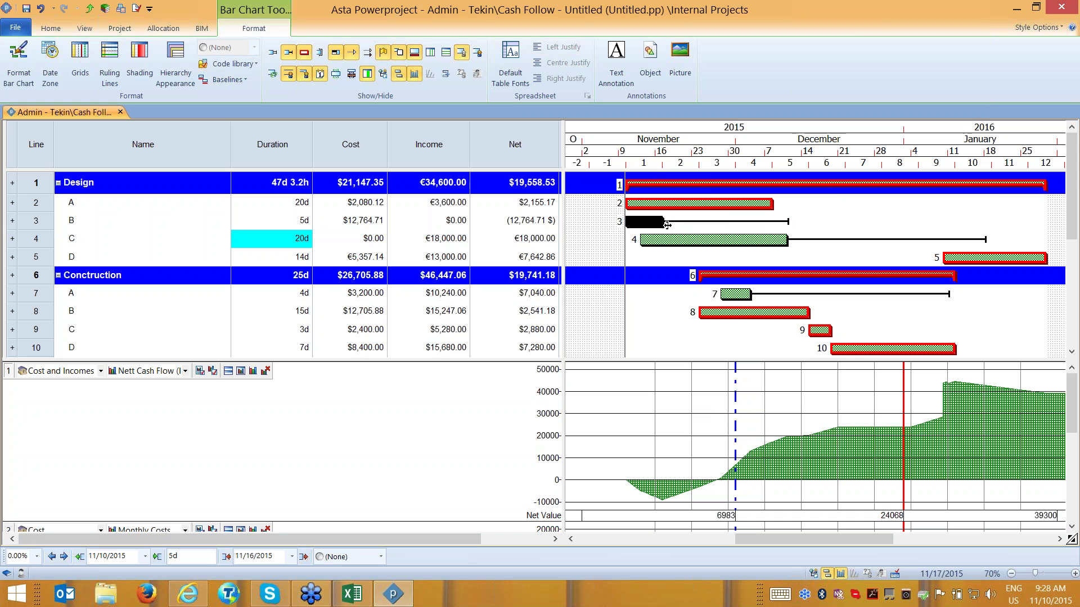
# Stretch Design task B's bar to a 22-day duration, and shorten it to 4 days.
pyautogui.moveTo(665, 225); pyautogui.dragTo(789, 224)
pyautogui.click(656, 480)
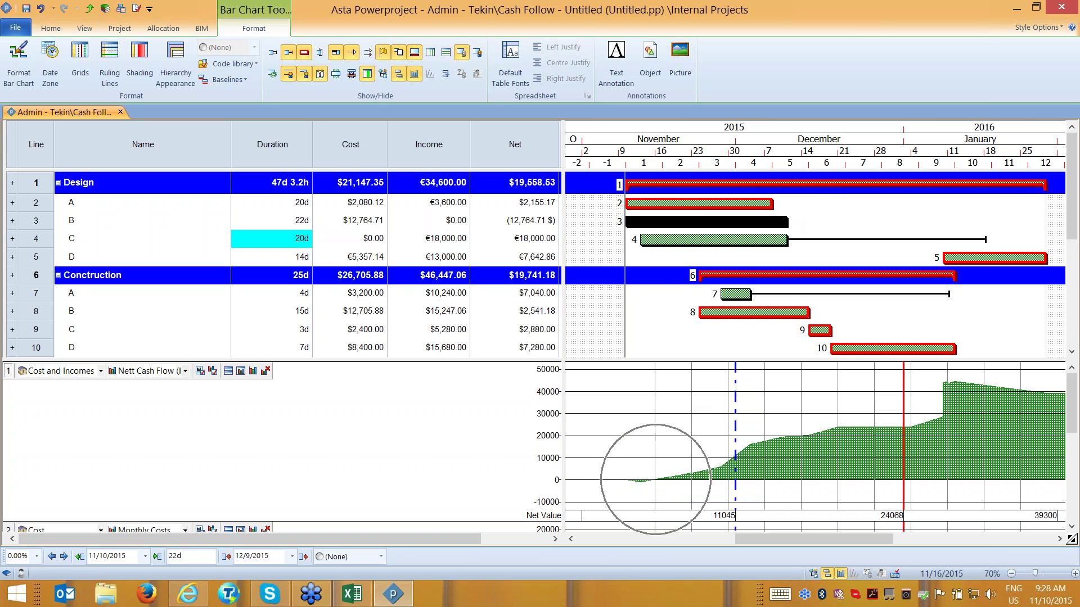
pyautogui.moveTo(786, 221); pyautogui.dragTo(657, 224)
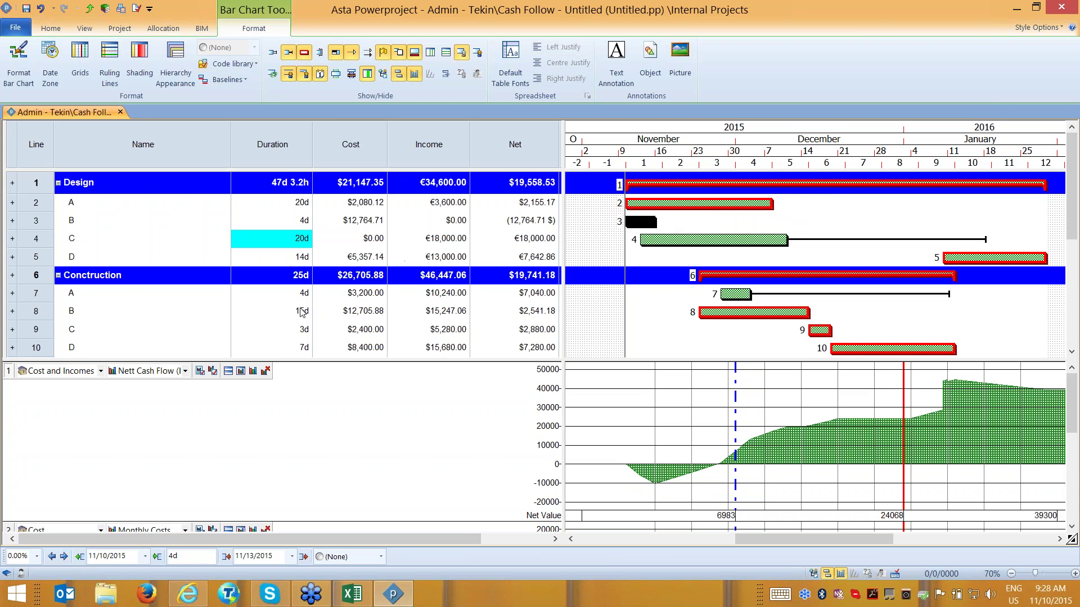
# Remove the net cash flow and monthly income histograms, and make the remaining Monthly Costs histogram report Project Costs instead of Cost.
pyautogui.click(265, 370)
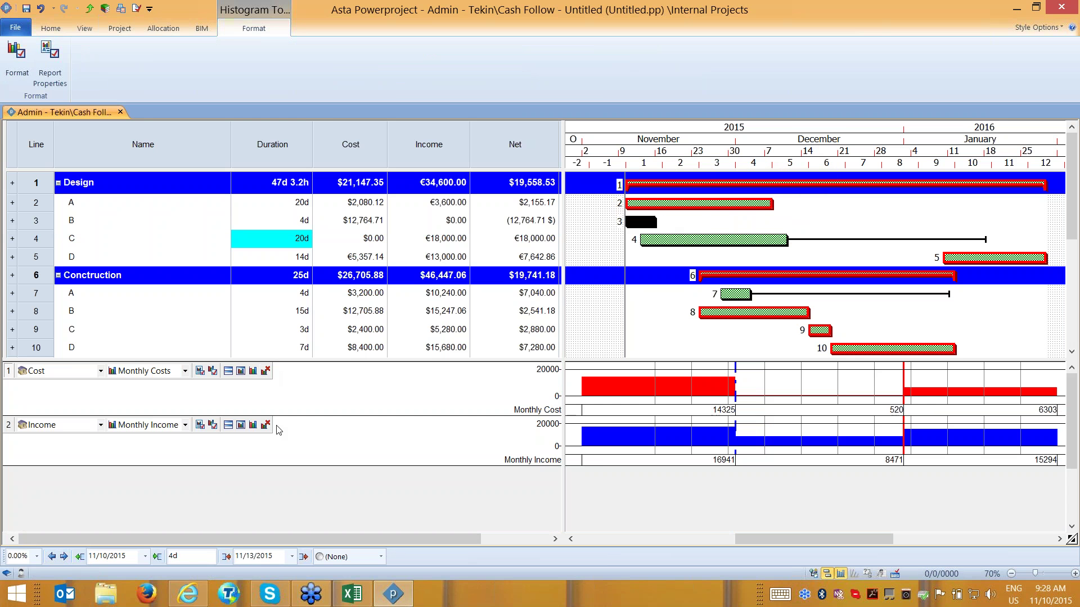
pyautogui.click(265, 425)
pyautogui.click(99, 372)
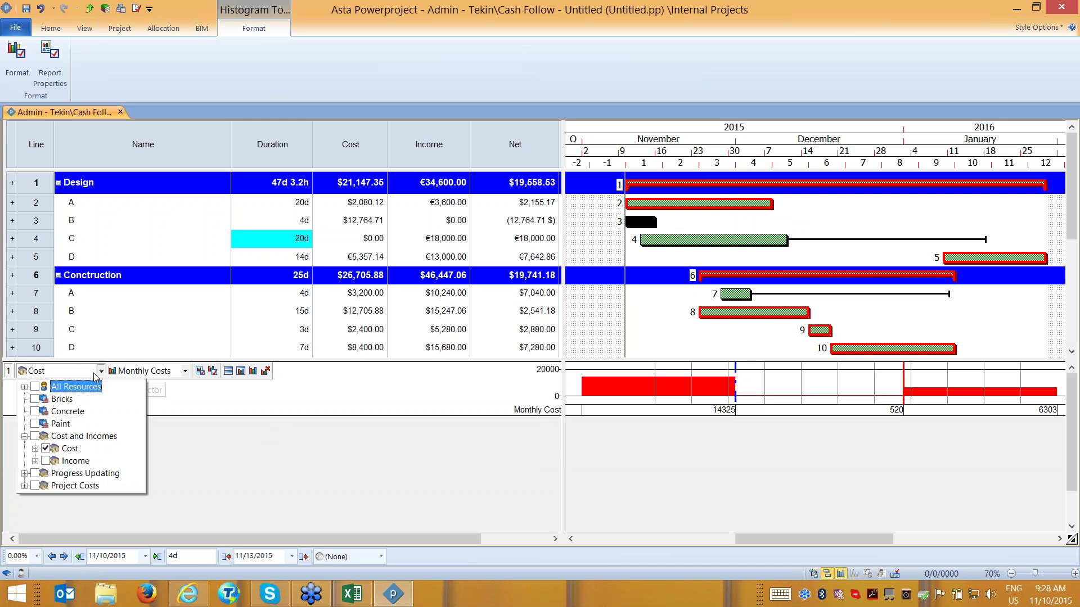
pyautogui.click(35, 486)
pyautogui.click(69, 449)
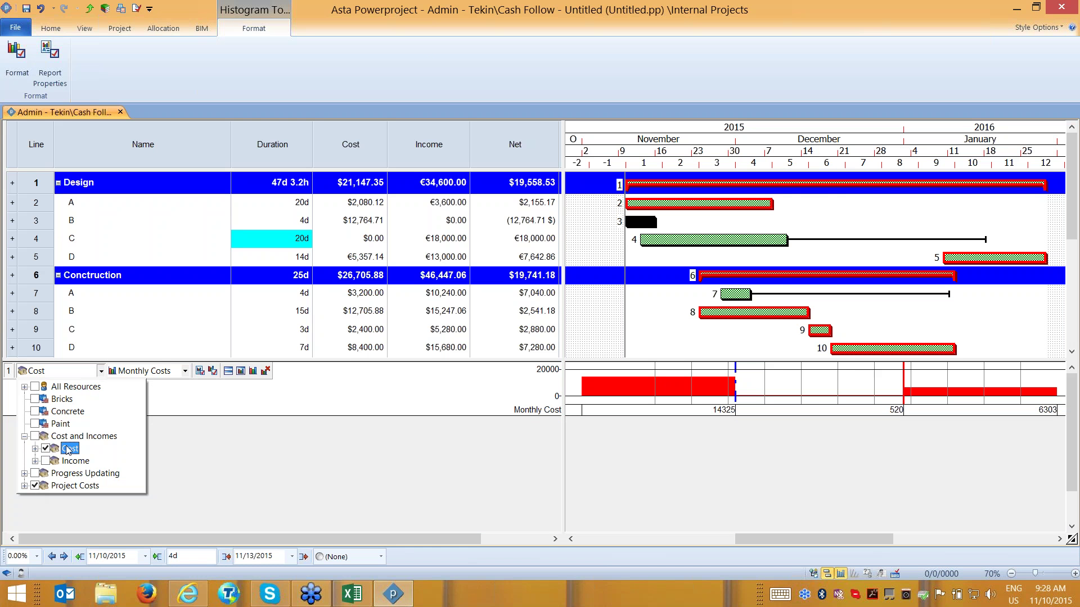
pyautogui.click(79, 448)
pyautogui.click(278, 426)
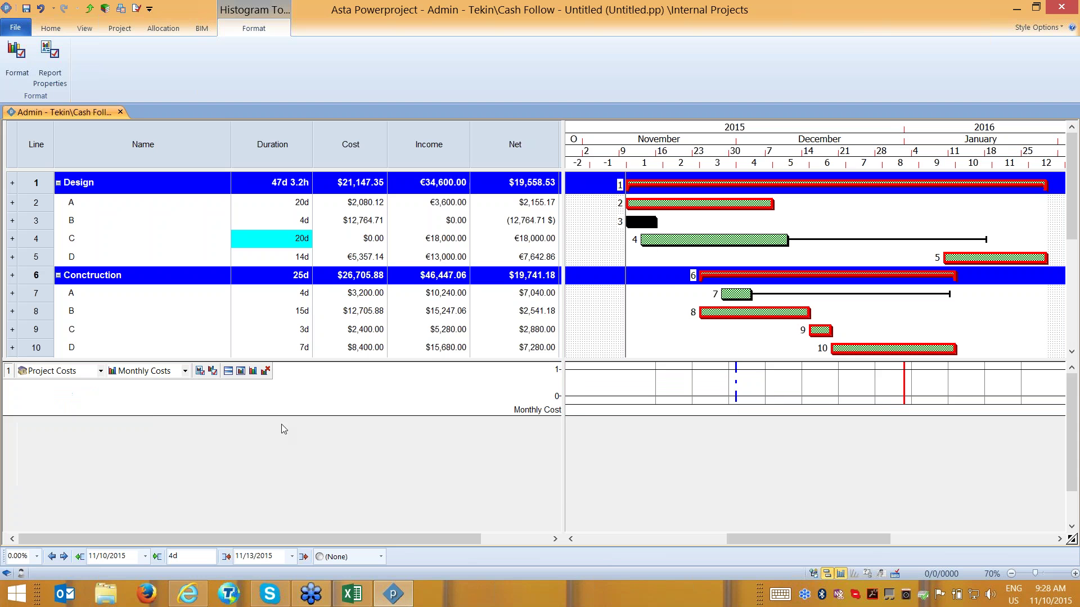
# Enlarge the histogram row and the task area above it, and delete all Design and Construction tasks on lines 1 to 10.
pyautogui.moveTo(282, 417); pyautogui.dragTo(264, 523)
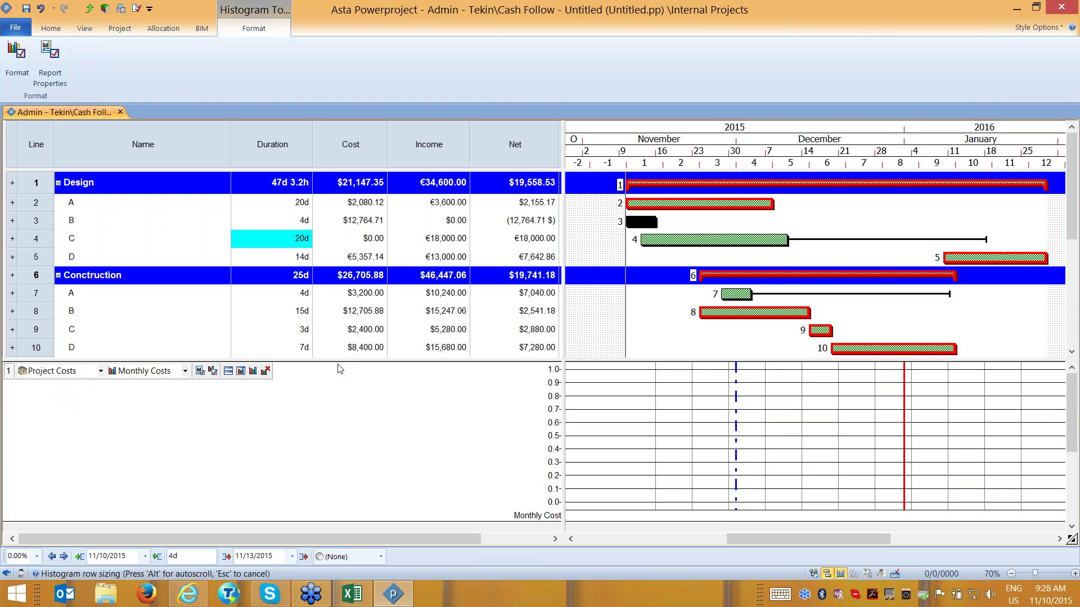
pyautogui.moveTo(340, 360); pyautogui.dragTo(339, 403)
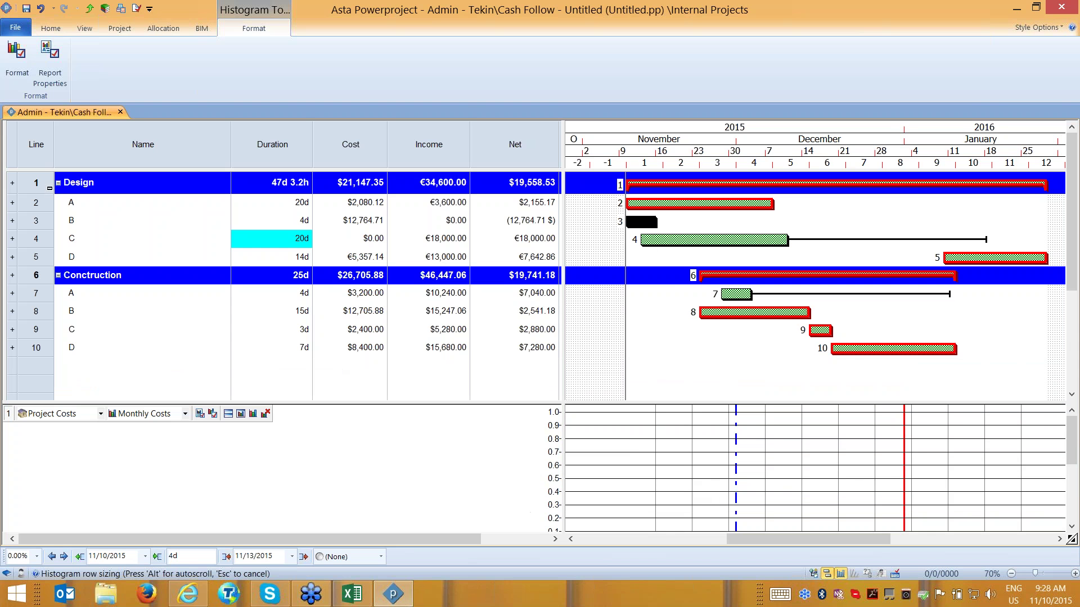
pyautogui.moveTo(50, 188); pyautogui.dragTo(58, 357)
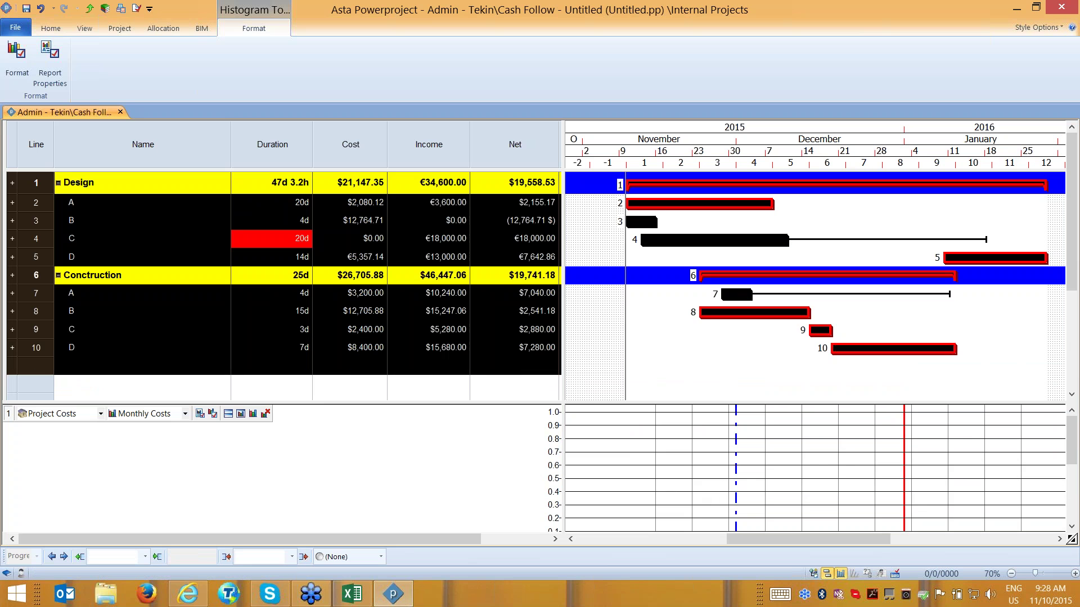
pyautogui.press('Delete')
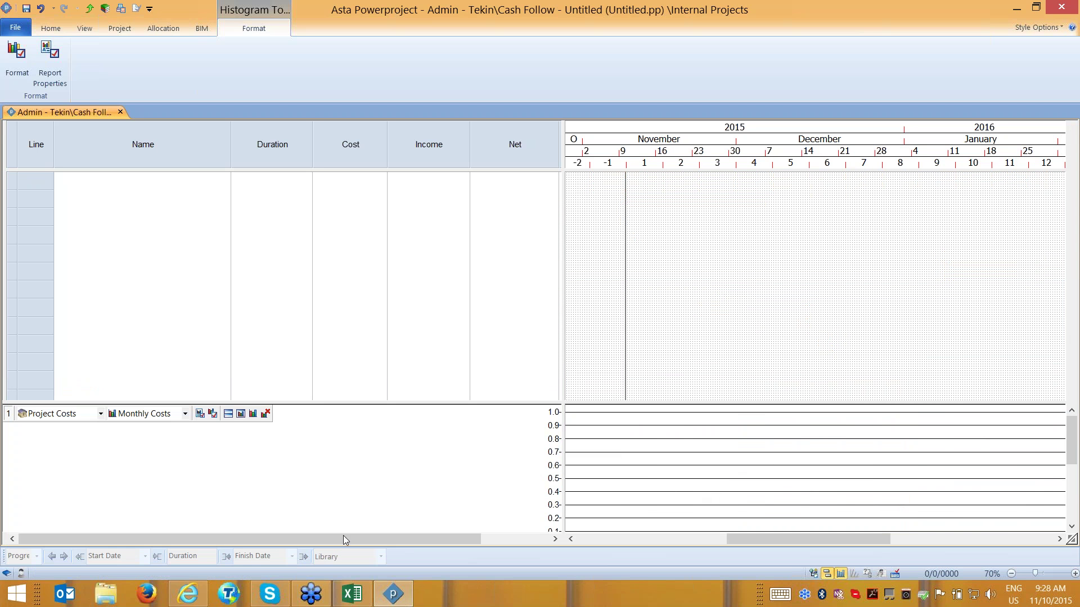
# Switch to the asta workbook in Excel, maximise its window and add a new worksheet.
pyautogui.click(365, 599)
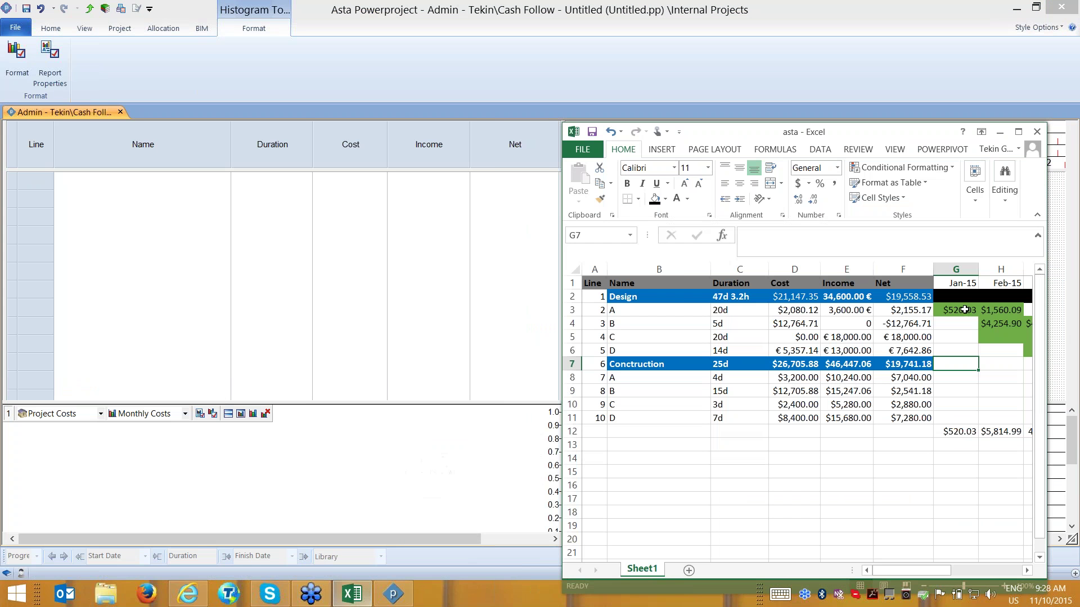
pyautogui.click(1036, 132)
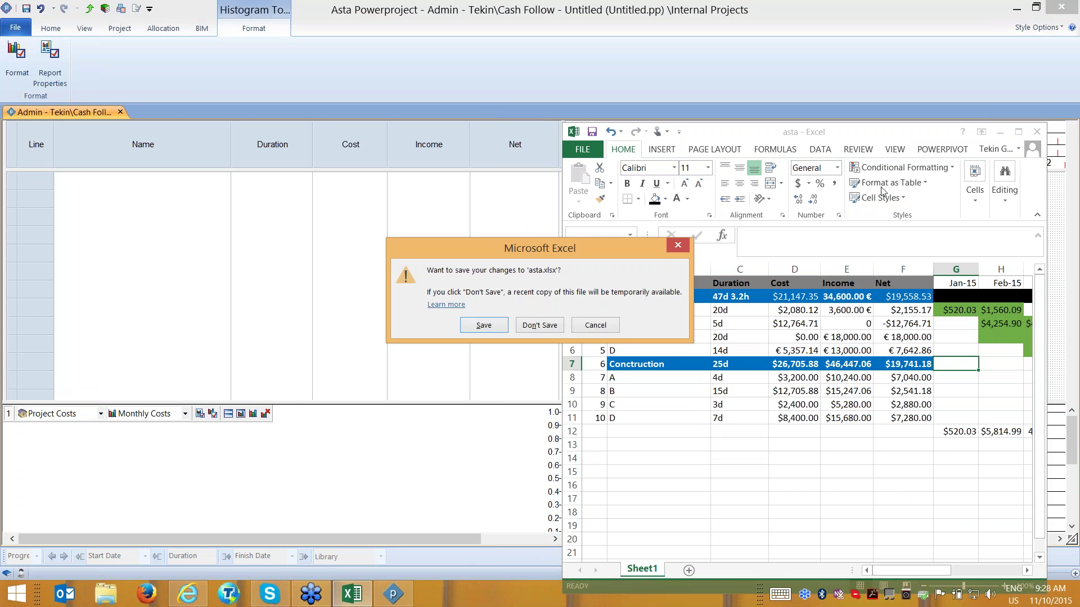
pyautogui.click(612, 327)
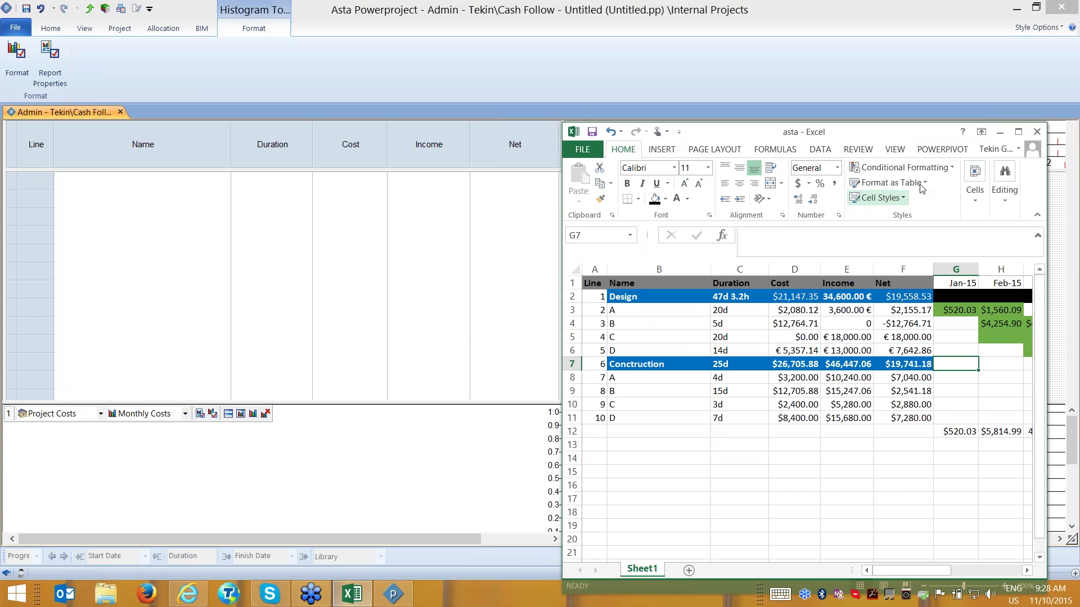
pyautogui.click(1020, 132)
pyautogui.click(126, 556)
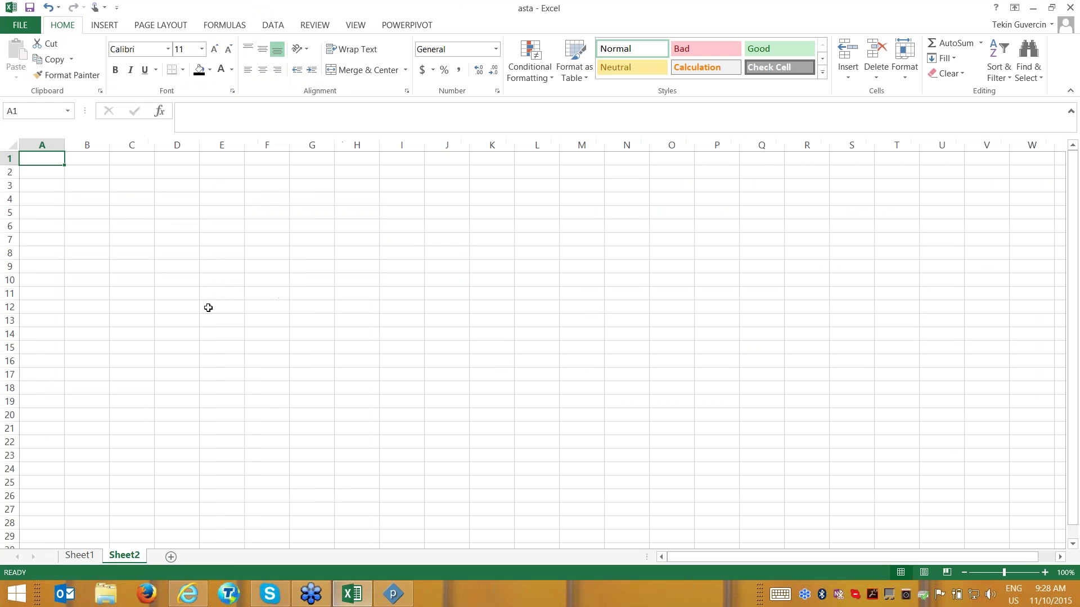
# List the task names A, B, C, D, E, F and G down column D of Sheet2, from D2 to D8.
pyautogui.click(177, 173)
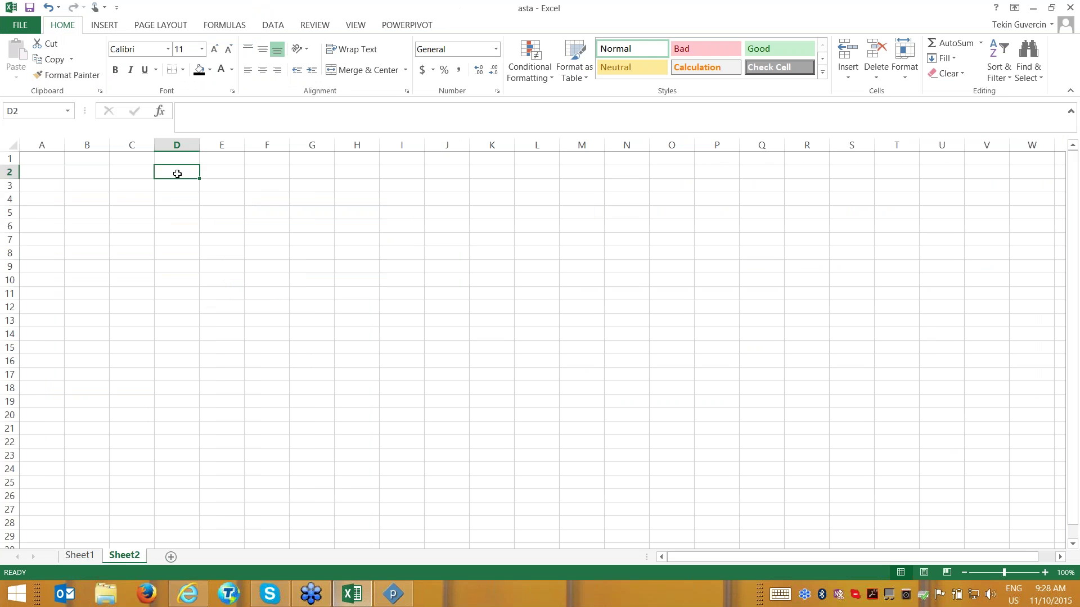
pyautogui.write('A')
pyautogui.press('Return')
pyautogui.write('B')
pyautogui.press('Return')
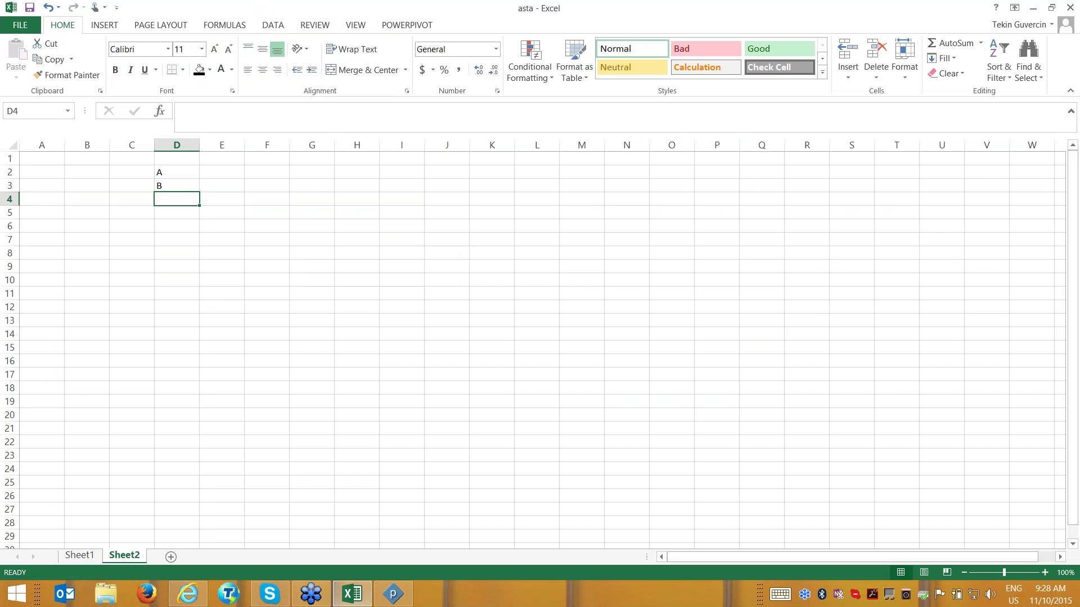
pyautogui.write('C')
pyautogui.press('Return')
pyautogui.write('D')
pyautogui.press('Return')
pyautogui.write('E')
pyautogui.press('Return')
pyautogui.write('F')
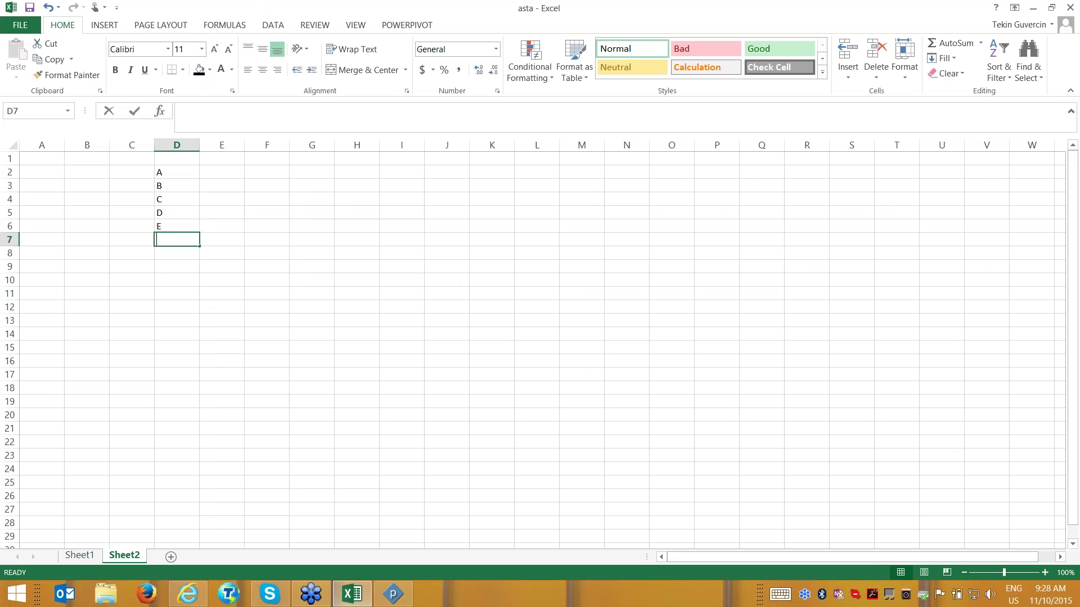
pyautogui.press('Return')
pyautogui.write('g')
pyautogui.press('Return')
pyautogui.press('Up')
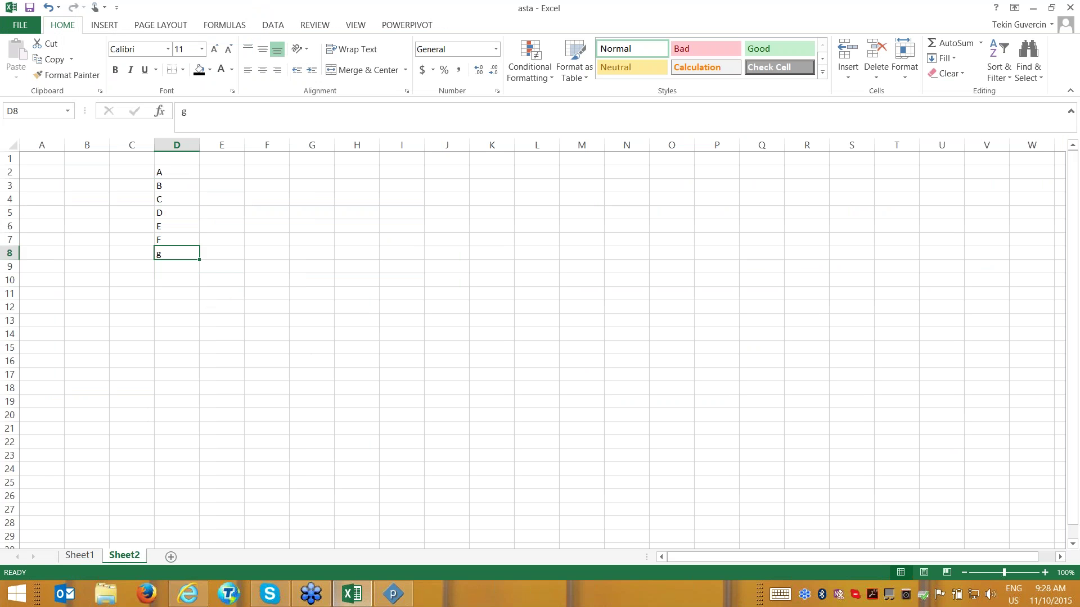
pyautogui.write('G')
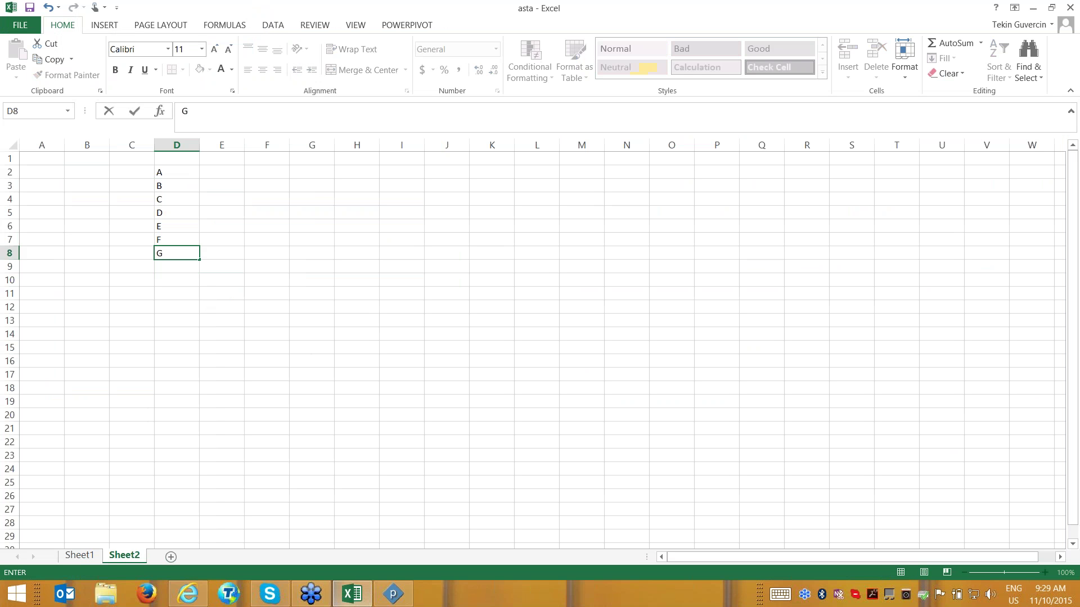
# Extend the task name list with H in D9 and K in D10.
pyautogui.click(178, 178)
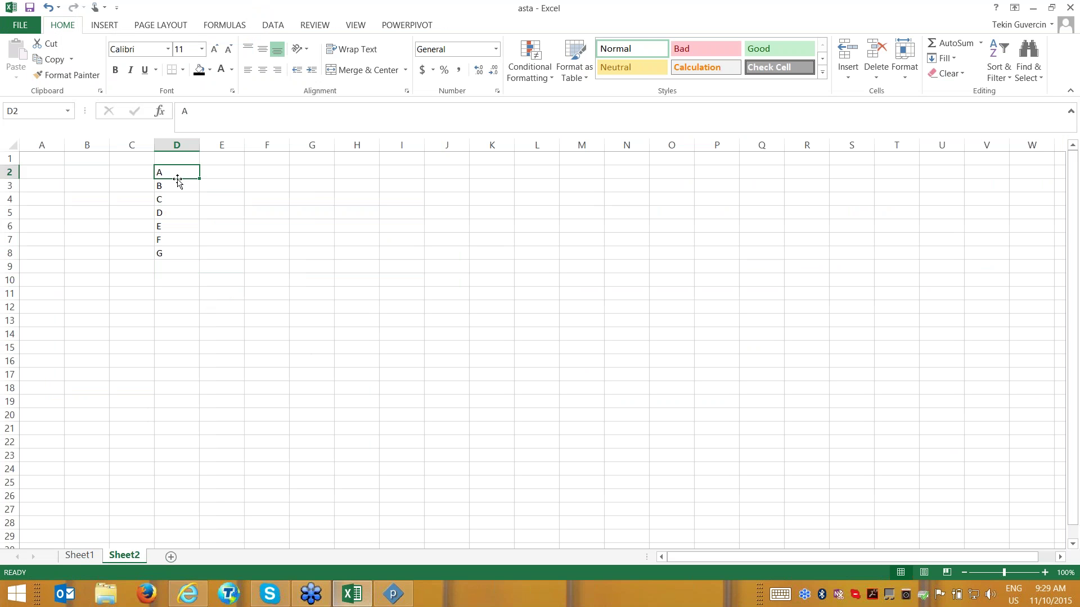
pyautogui.click(176, 185)
pyautogui.click(163, 198)
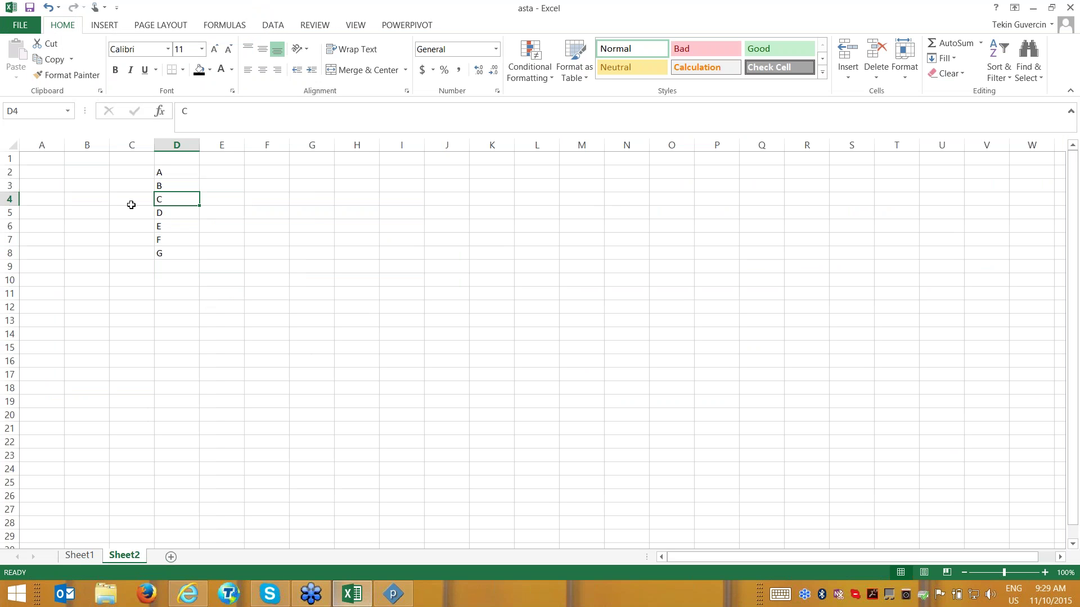
pyautogui.moveTo(180, 173); pyautogui.dragTo(171, 262)
pyautogui.click(171, 263)
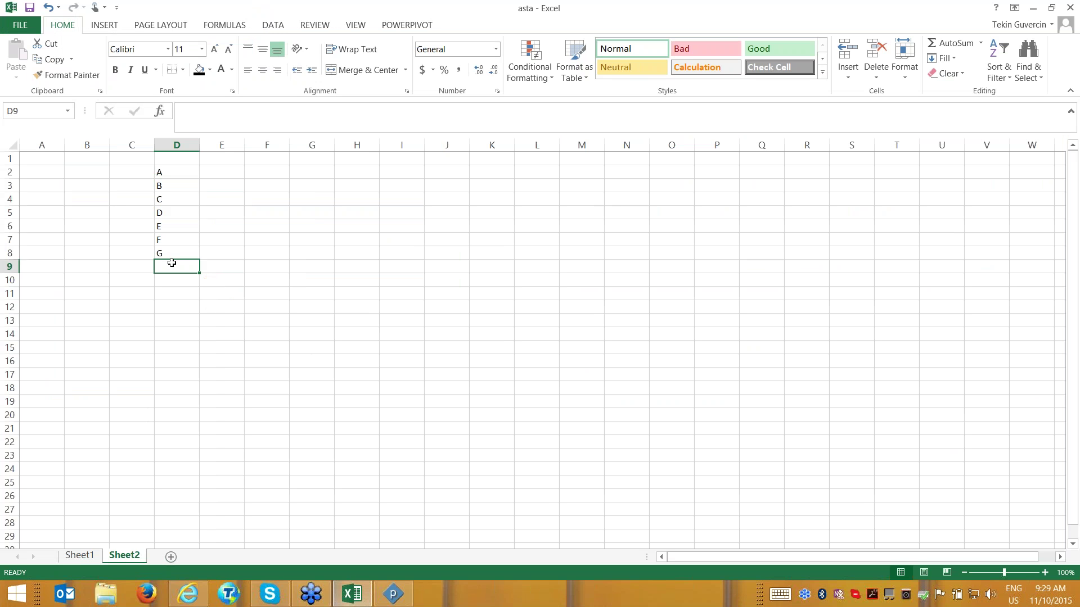
pyautogui.write('H')
pyautogui.press('Return')
pyautogui.write('K')
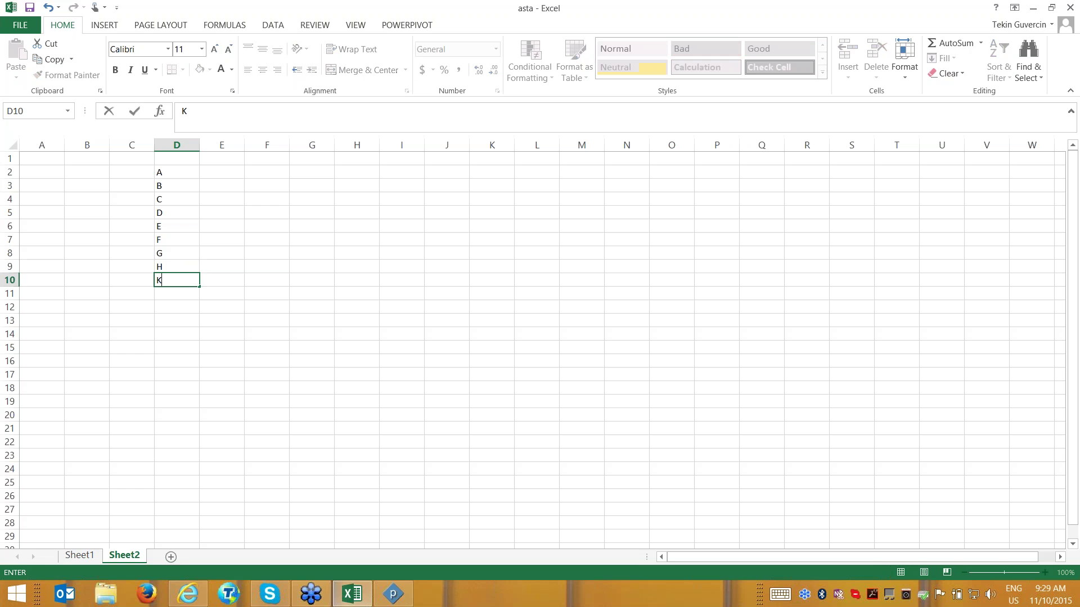
pyautogui.press('Return')
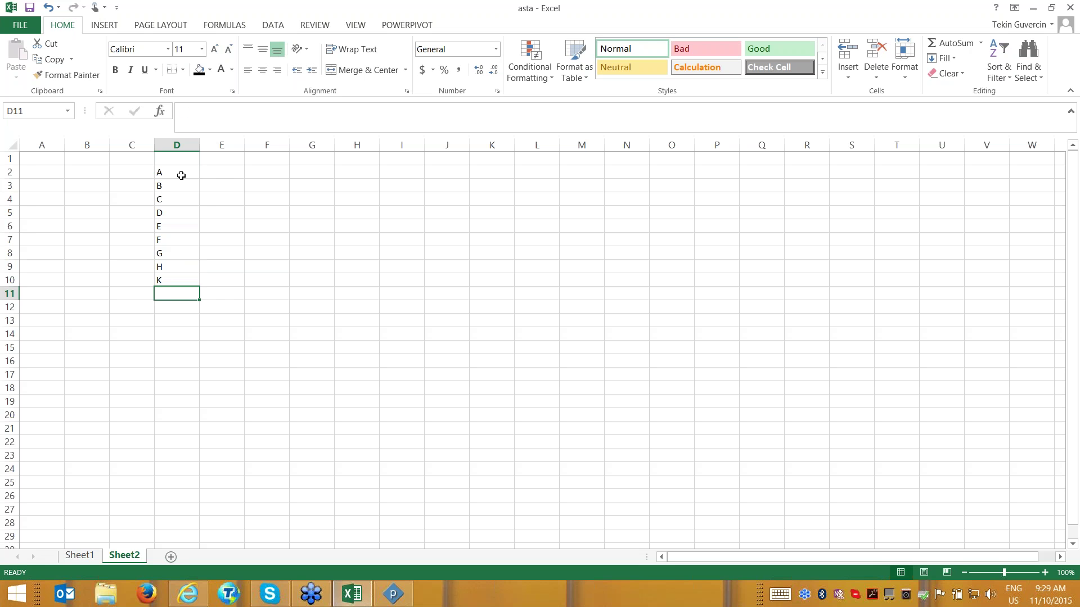
pyautogui.moveTo(180, 174); pyautogui.dragTo(184, 287)
# Enter the task durations 1d, 1w, 1m, 2d, 5d, 2w, 10d, 4d and 0d in cells E2 to E10.
pyautogui.click(227, 175)
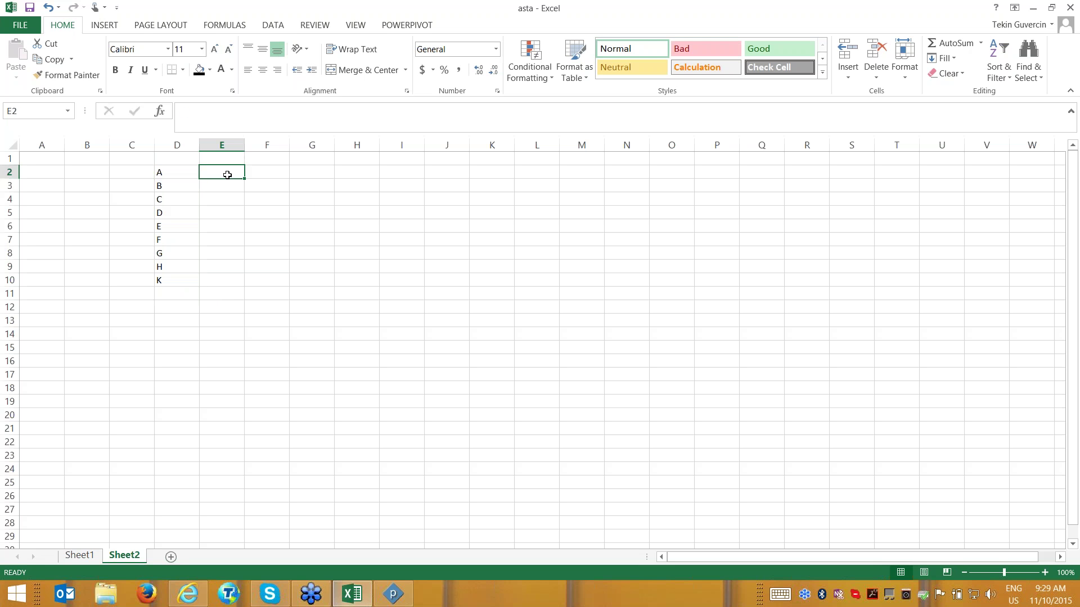
pyautogui.write('1d')
pyautogui.press('Return')
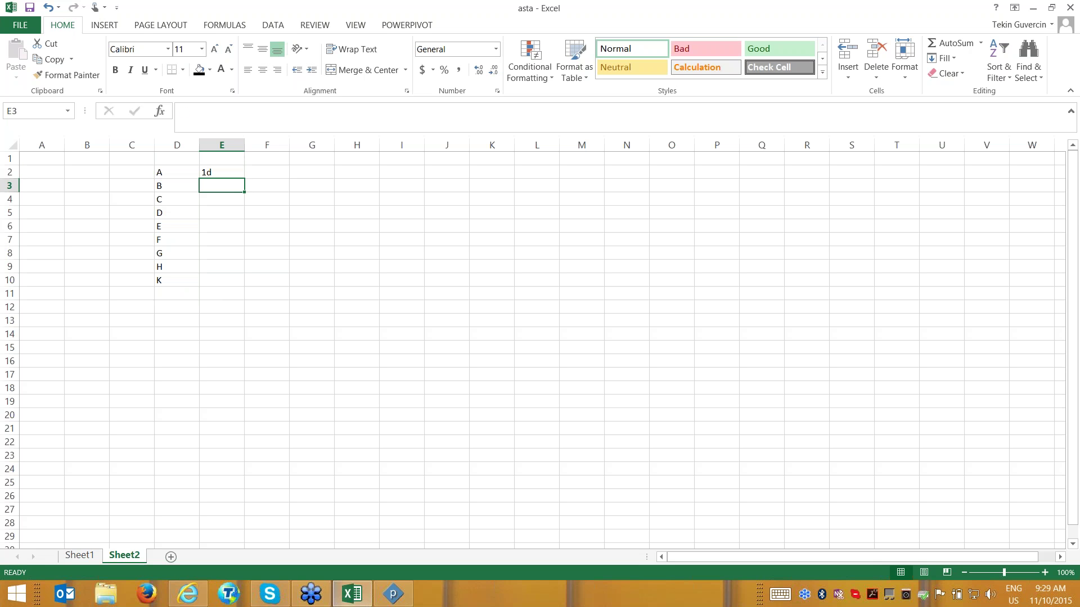
pyautogui.write('1w')
pyautogui.press('Return')
pyautogui.write('1')
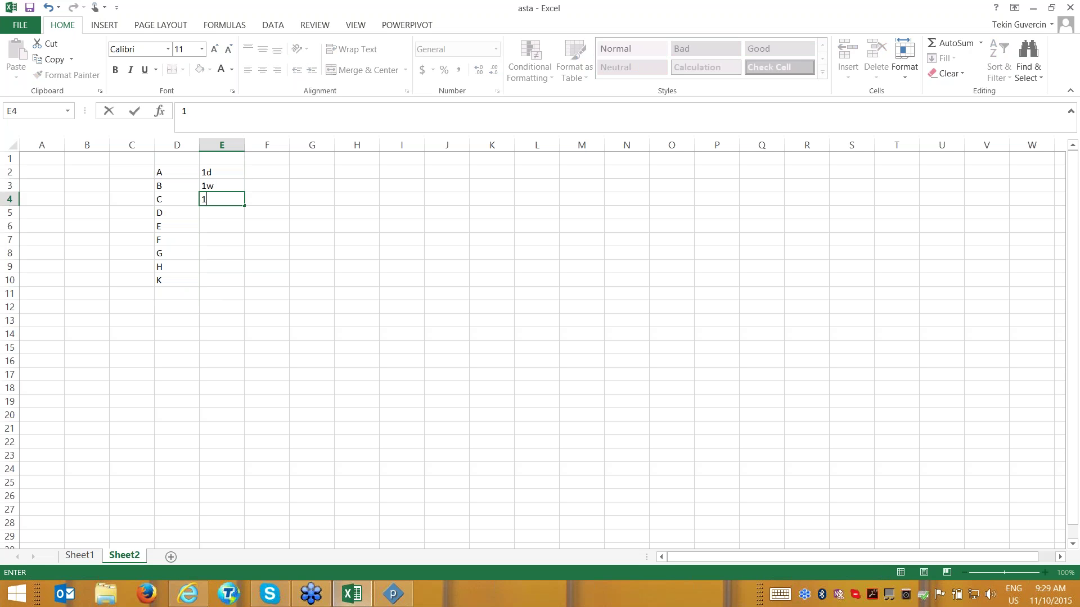
pyautogui.write('m')
pyautogui.press('Return')
pyautogui.write('2d')
pyautogui.press('Return')
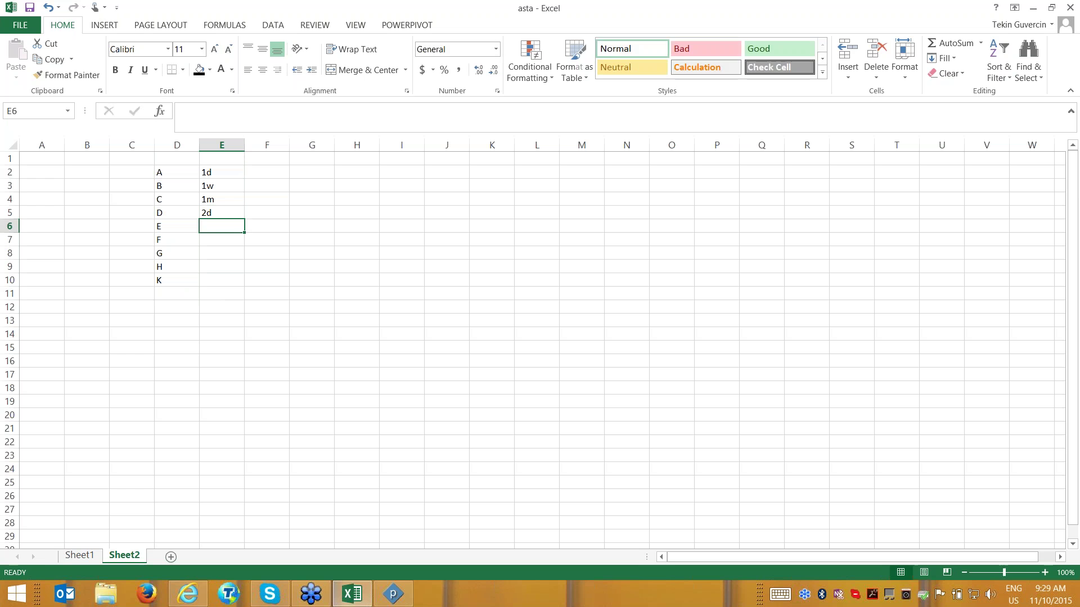
pyautogui.write('5d')
pyautogui.press('Return')
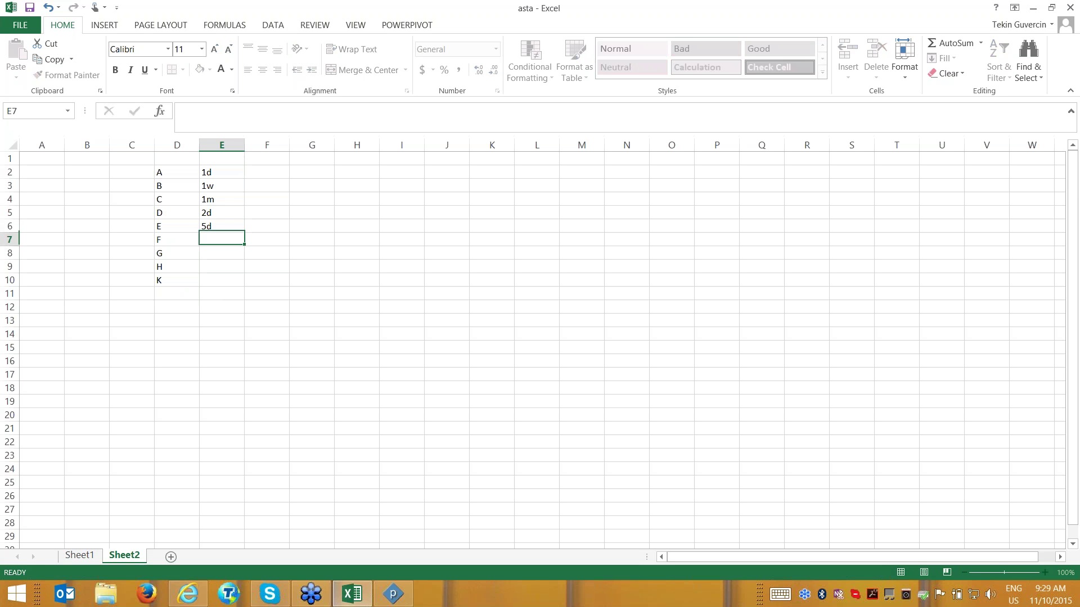
pyautogui.write('2w')
pyautogui.press('Return')
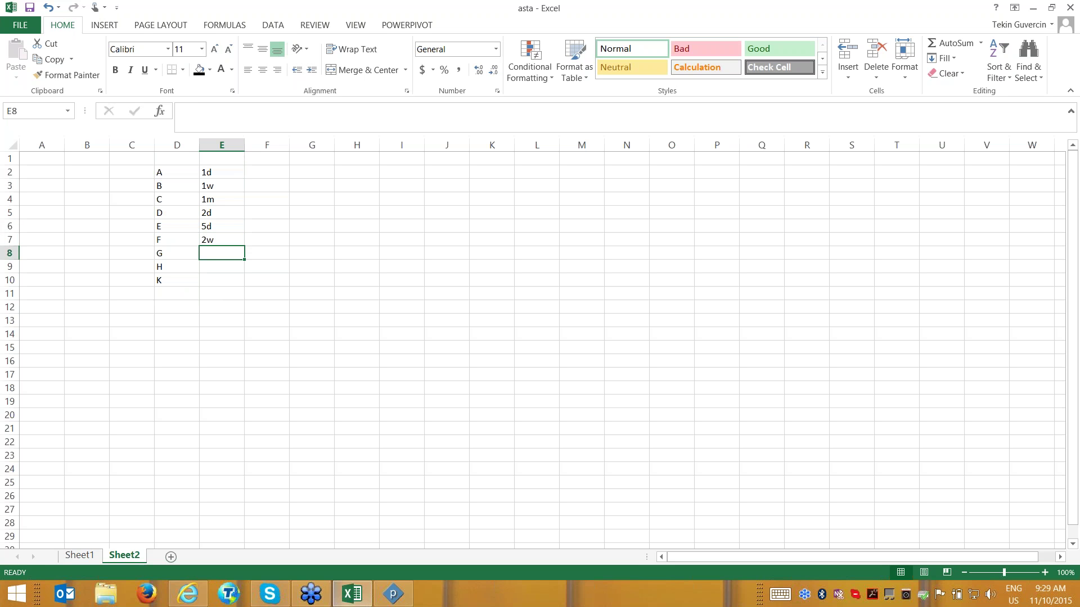
pyautogui.write('10d')
pyautogui.press('Return')
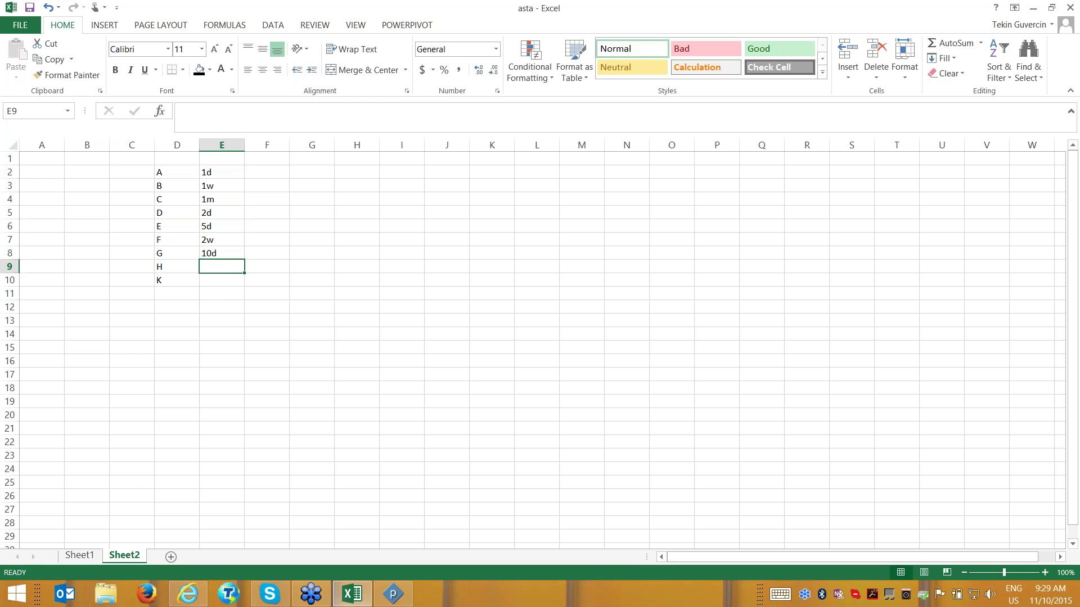
pyautogui.write('4d')
pyautogui.press('Return')
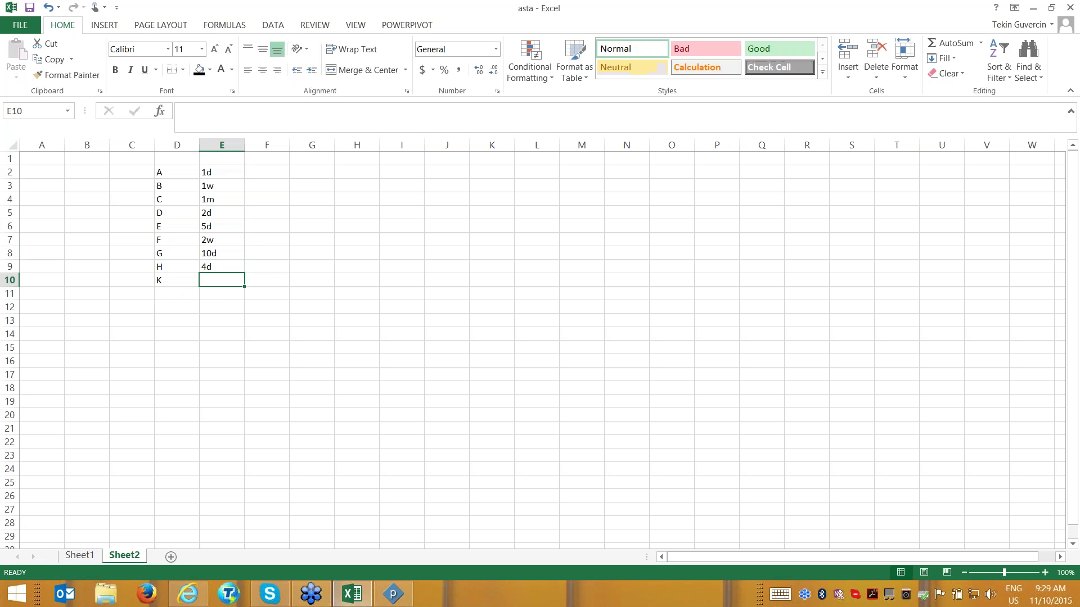
pyautogui.write('0d')
pyautogui.press('Return')
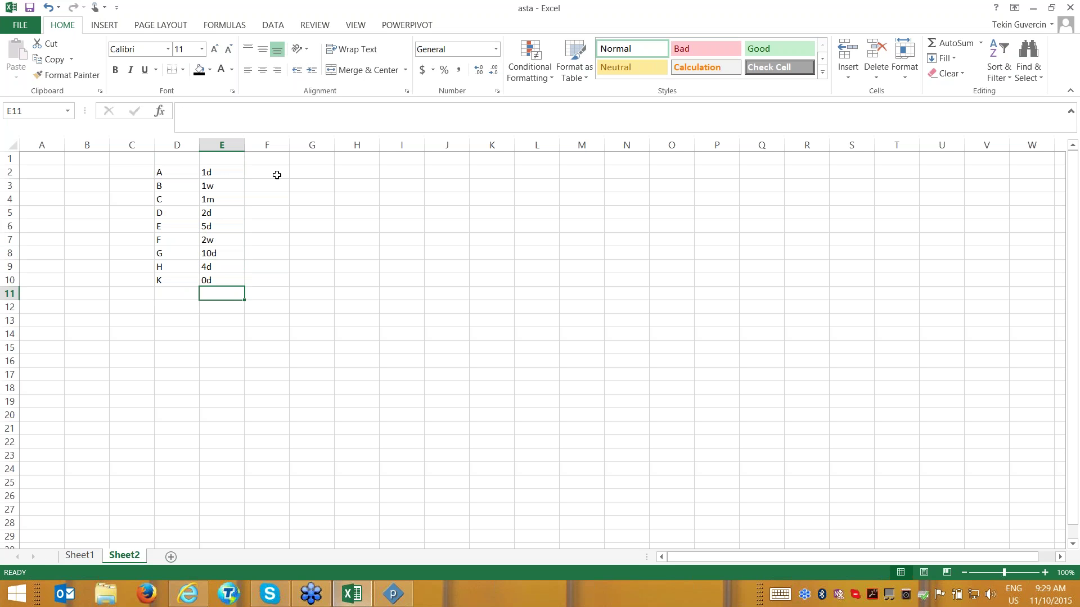
# Enter the task amounts 100, 300, 400, 500 and 300 in cells F2 to F6.
pyautogui.click(274, 173)
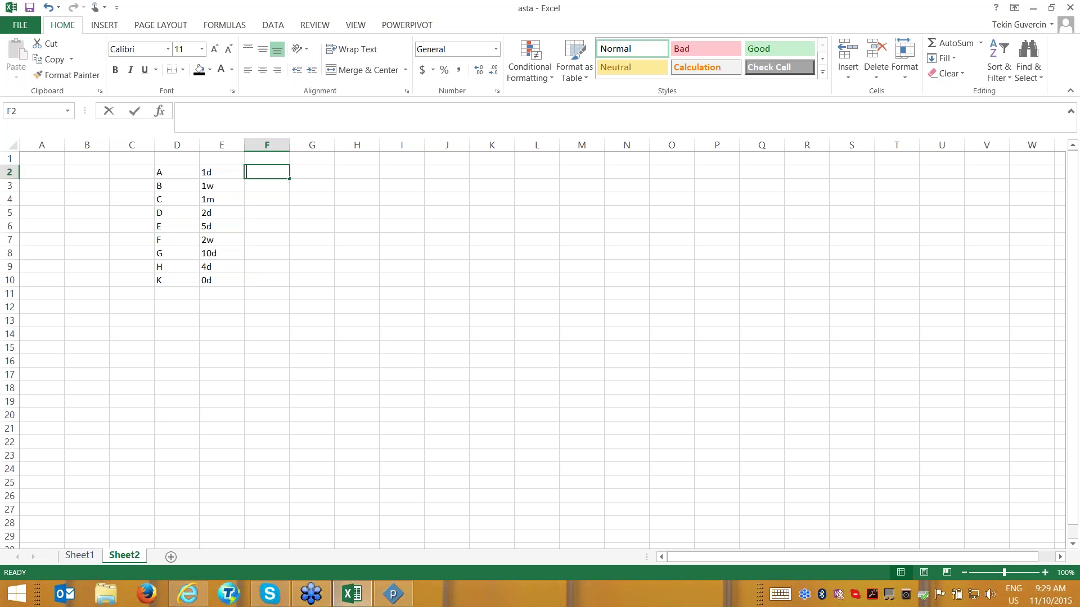
pyautogui.write('100')
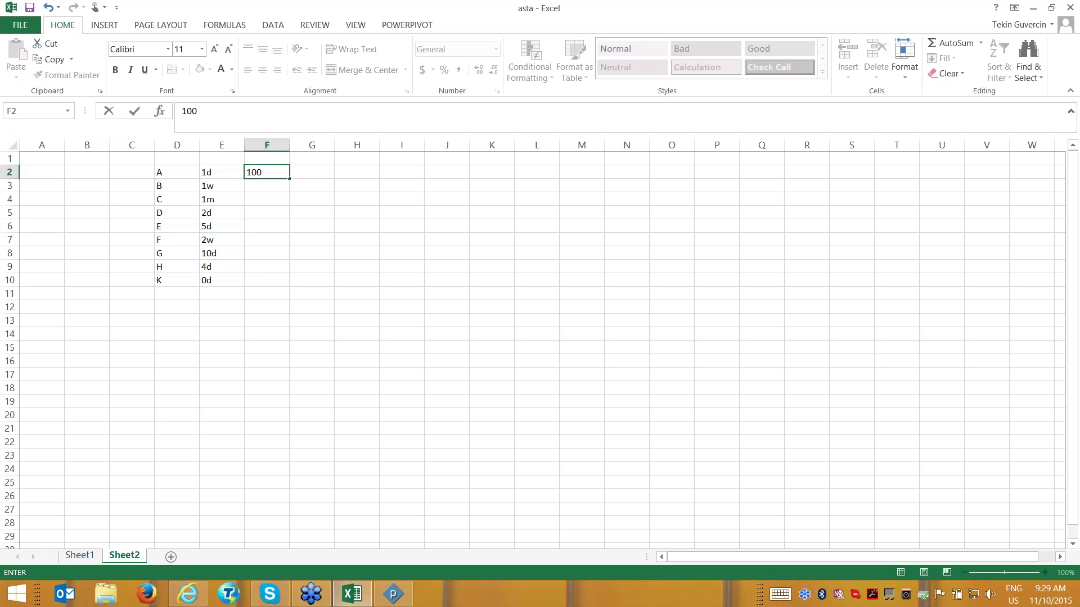
pyautogui.press('Return')
pyautogui.write('300')
pyautogui.press('Return')
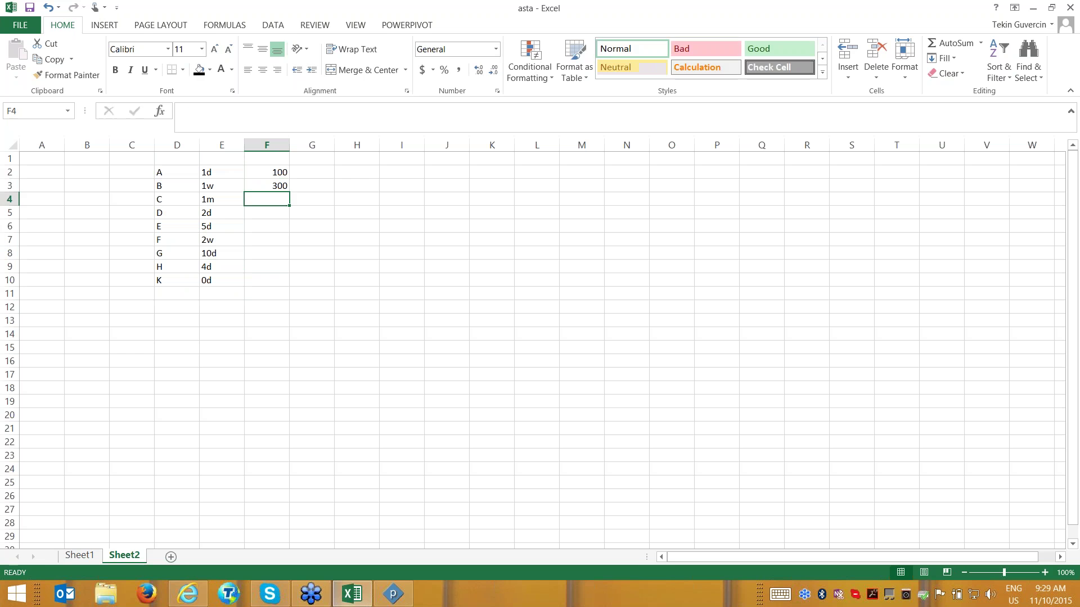
pyautogui.write('400')
pyautogui.press('Return')
pyautogui.write('500')
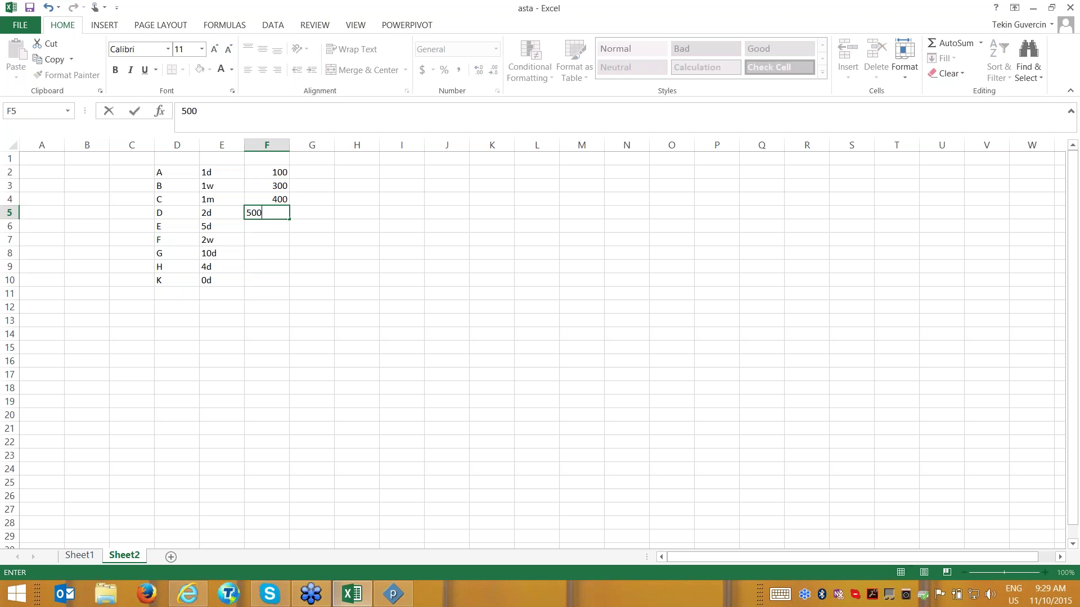
pyautogui.press('Return')
pyautogui.write('300')
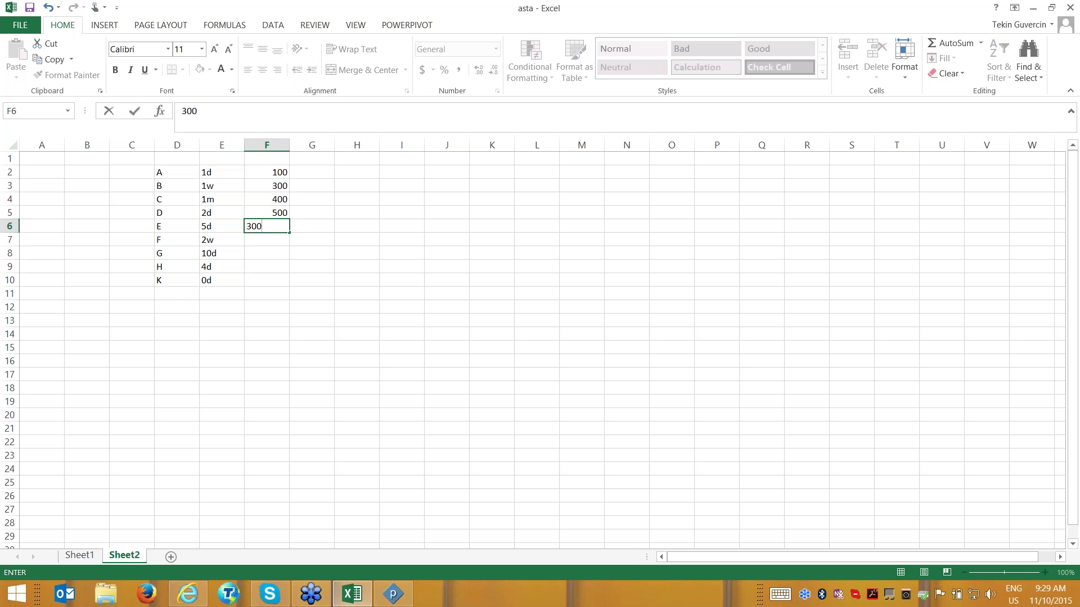
pyautogui.hotkey('ctrl', 'Return')
# Copy the amounts in F2 to F6 to the cells from F7 down, and clear the surplus value in F11.
pyautogui.moveTo(260, 173); pyautogui.dragTo(272, 224)
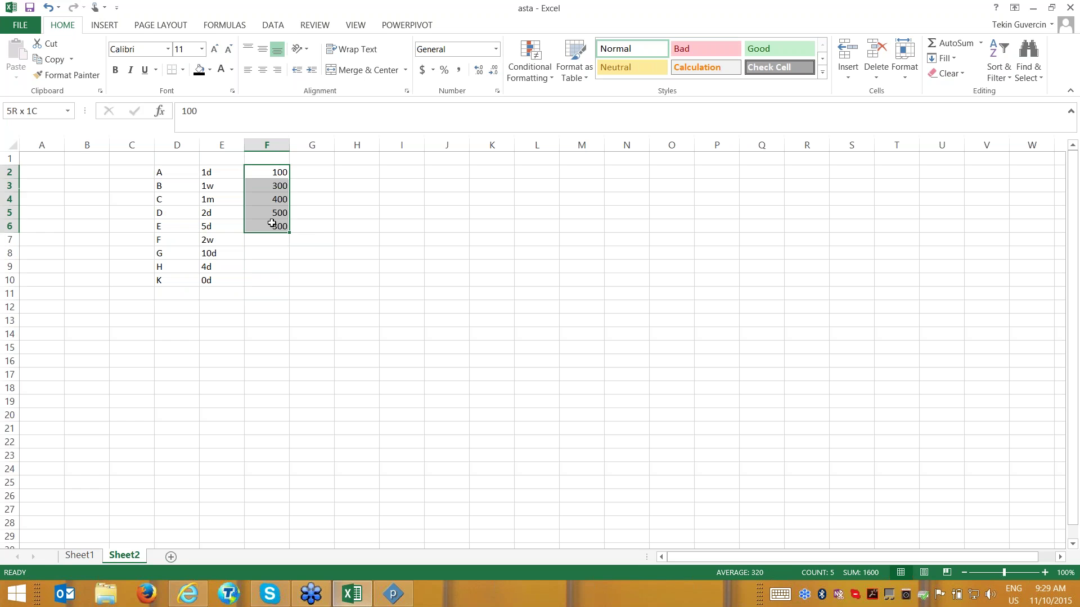
pyautogui.hotkey('ctrl', 'c')
pyautogui.press('Down')
pyautogui.press('Down')
pyautogui.press('Down')
pyautogui.press('Down')
pyautogui.press('Down')
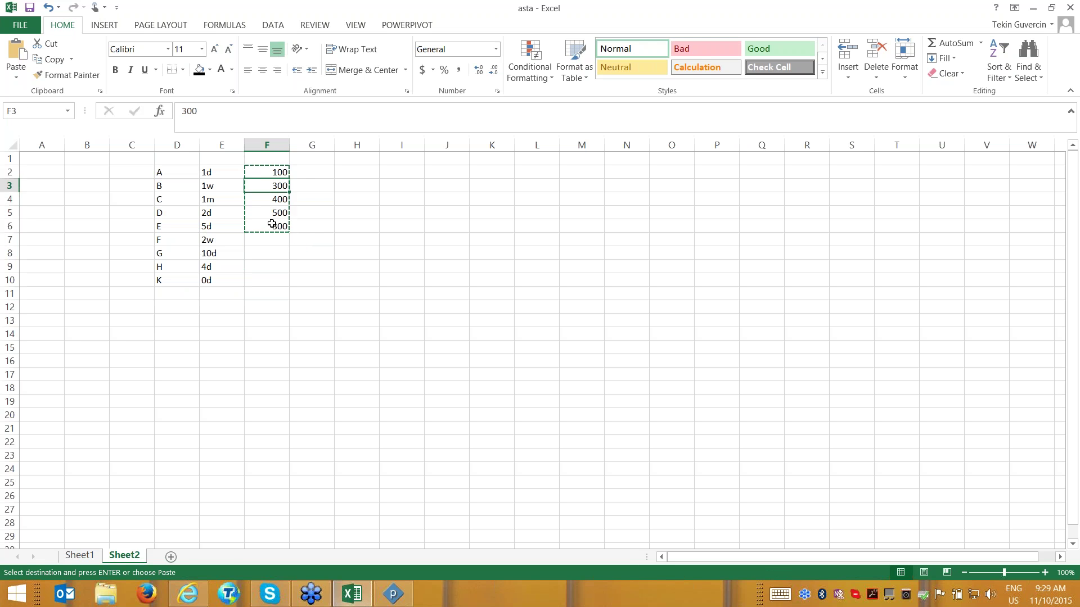
pyautogui.hotkey('ctrl', 'v')
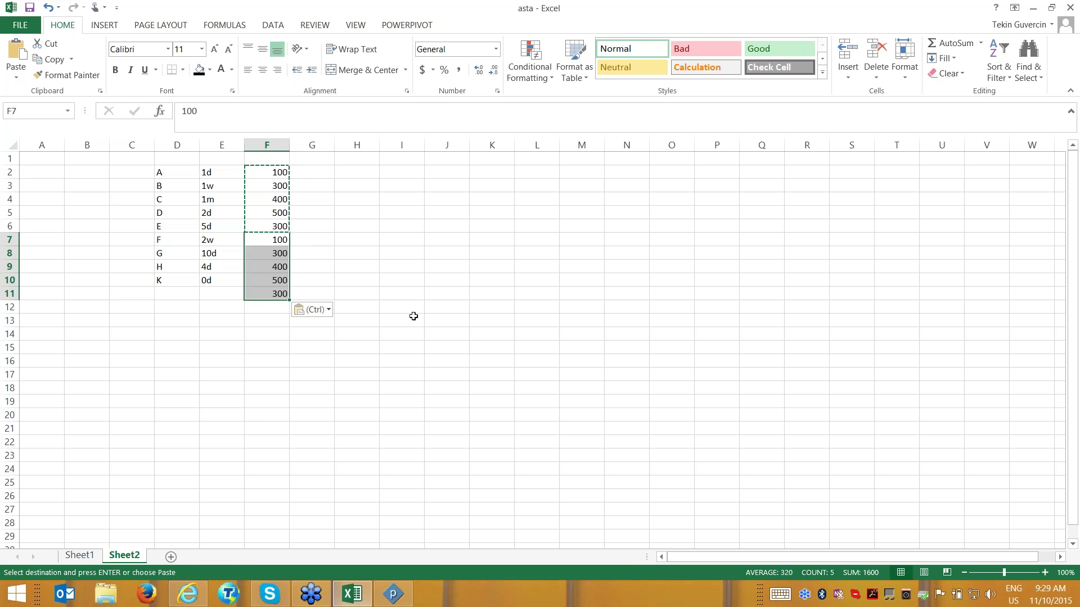
pyautogui.click(255, 295)
pyautogui.press('Delete')
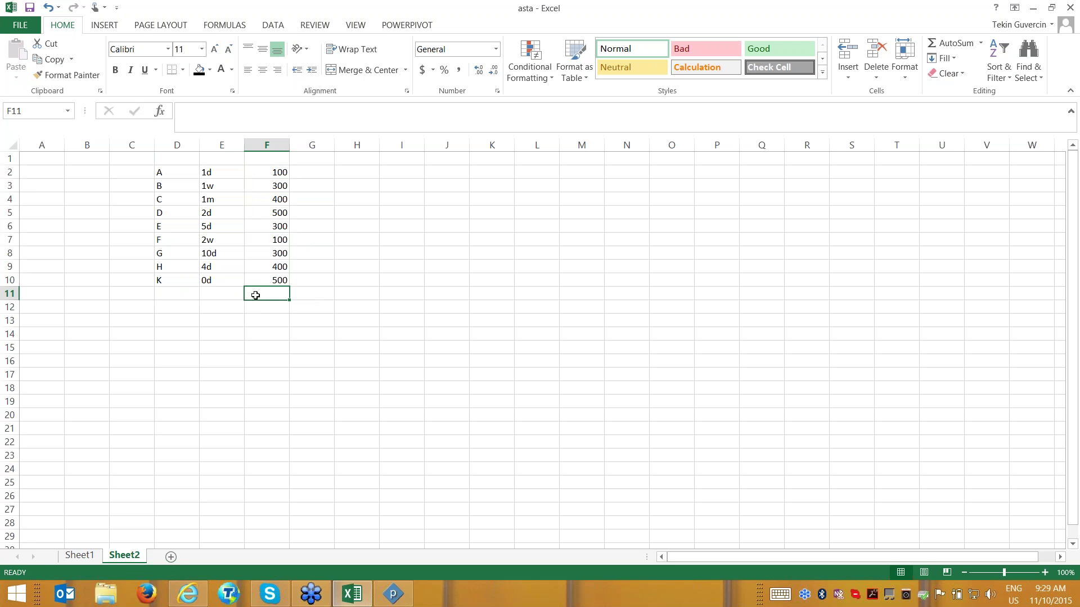
# Copy the task table D2:F10 and paste it into the Name, Duration and Cost columns of the empty project in Asta Powerproject.
pyautogui.moveTo(186, 174); pyautogui.dragTo(248, 279)
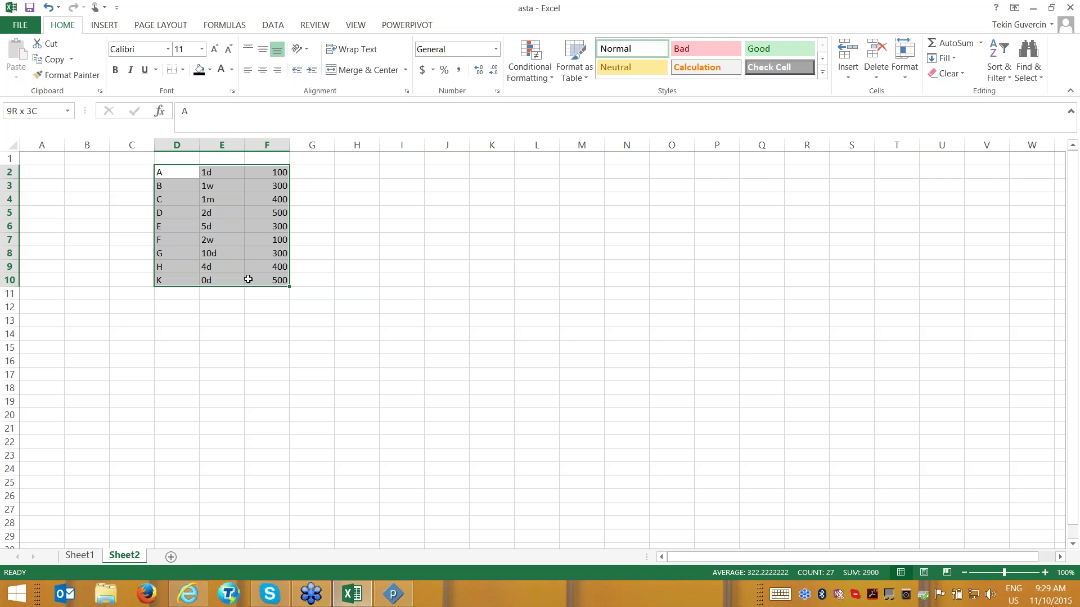
pyautogui.hotkey('ctrl', 'q')
pyautogui.rightClick(248, 253)
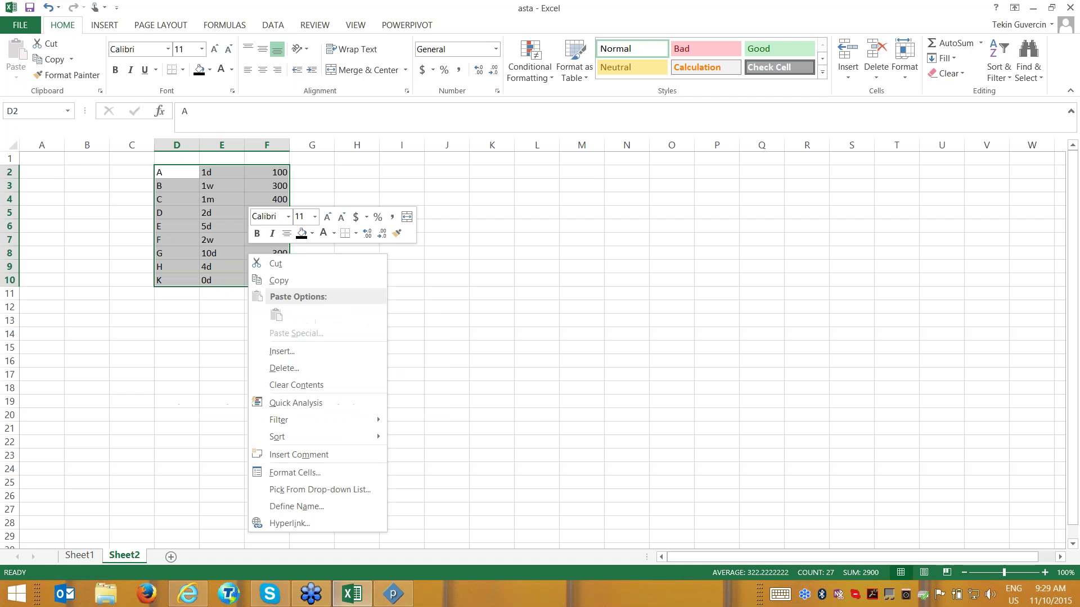
pyautogui.click(267, 280)
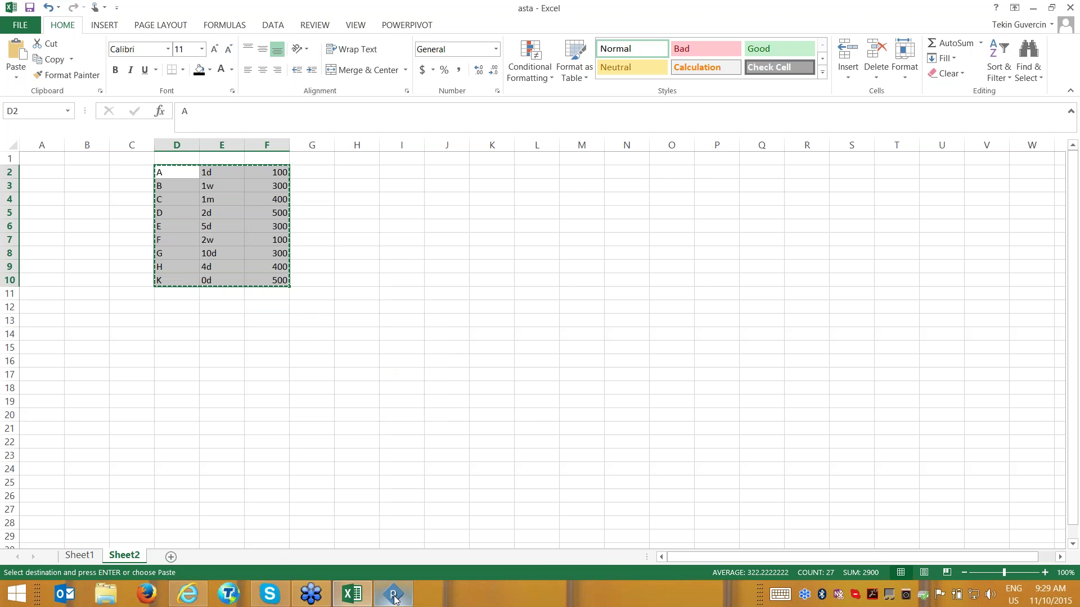
pyautogui.click(393, 596)
pyautogui.moveTo(170, 180); pyautogui.dragTo(366, 179)
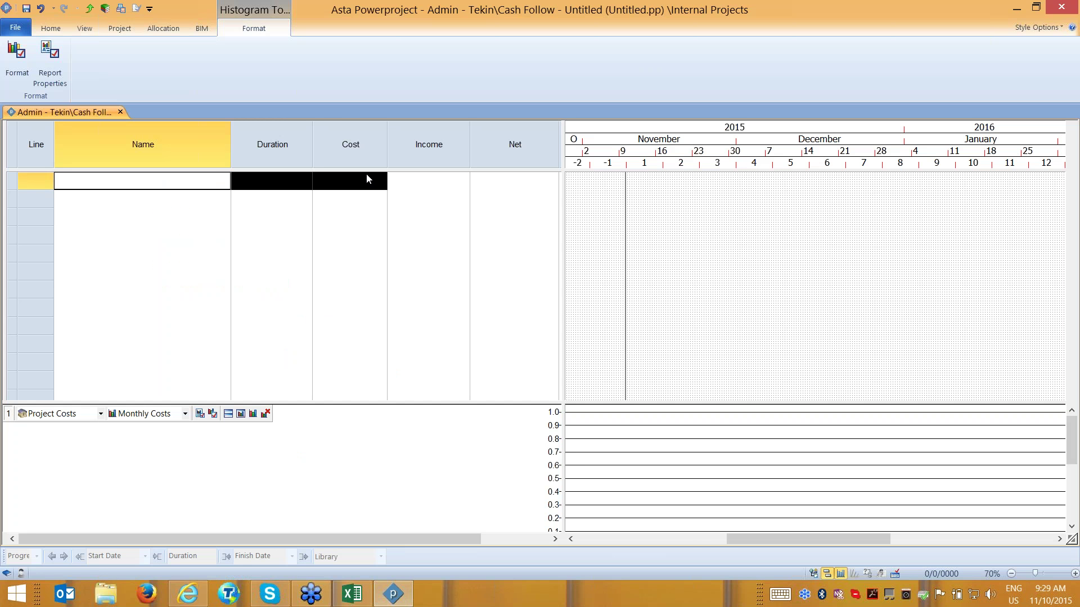
pyautogui.hotkey('ctrl', 'v')
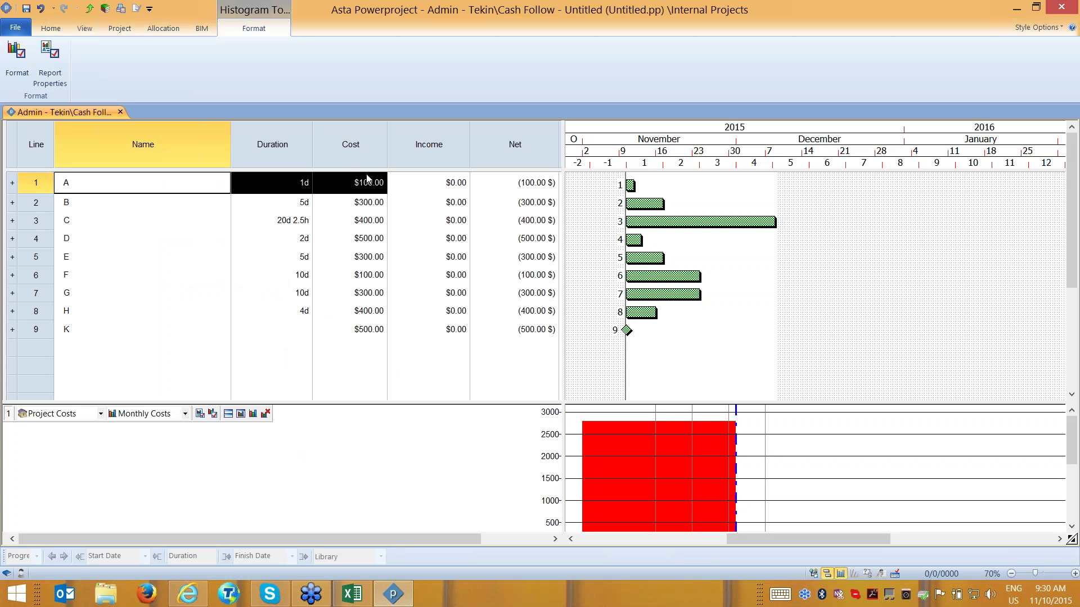
# Review the pasted names, durations and costs, and show the row of monthly cost values beneath the histogram.
pyautogui.click(112, 141)
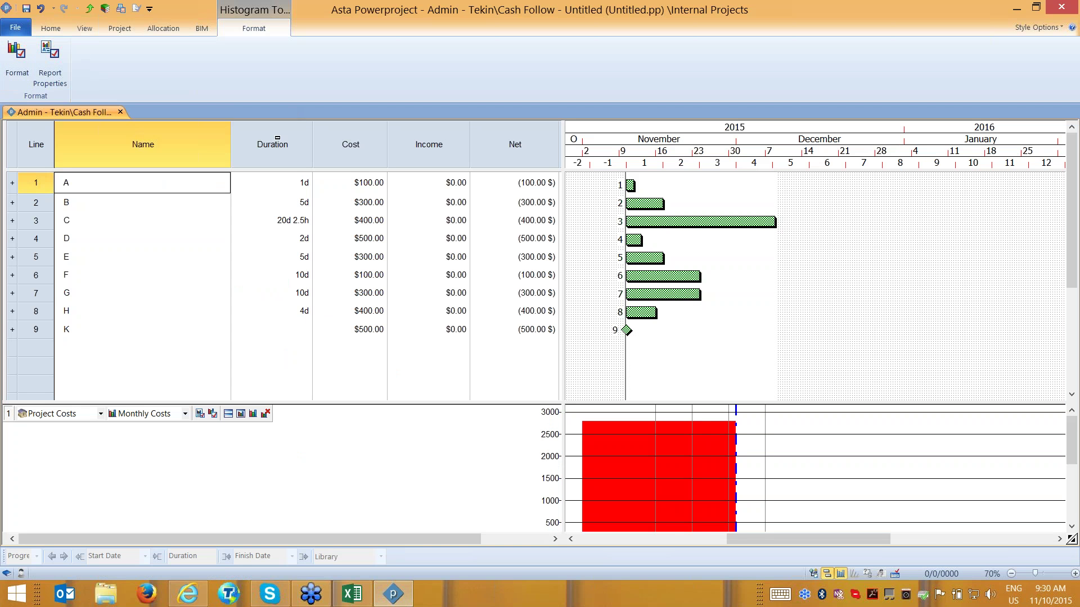
pyautogui.click(277, 139)
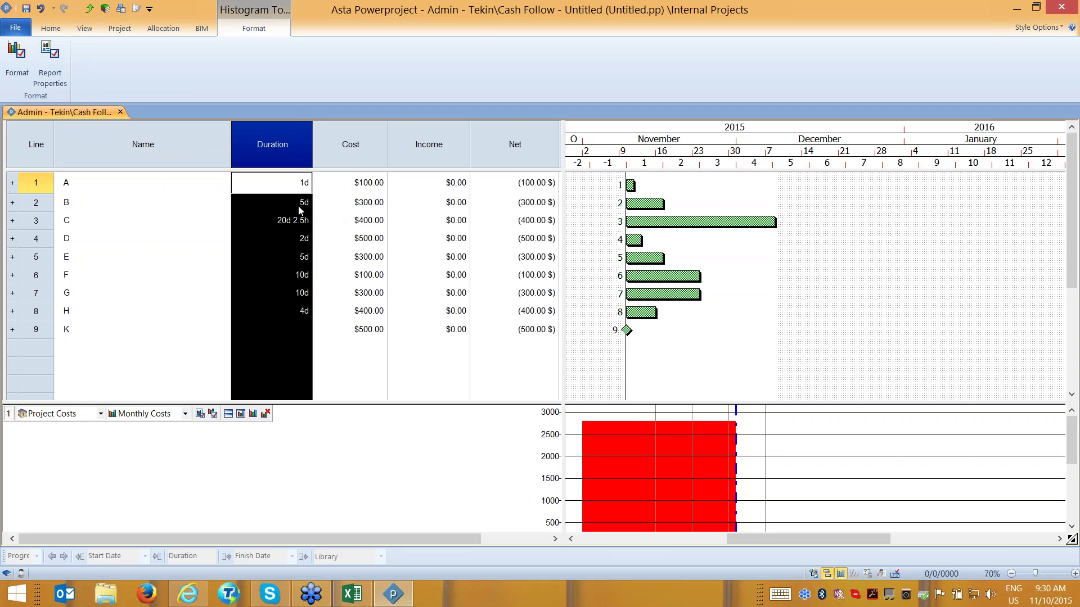
pyautogui.click(42, 203)
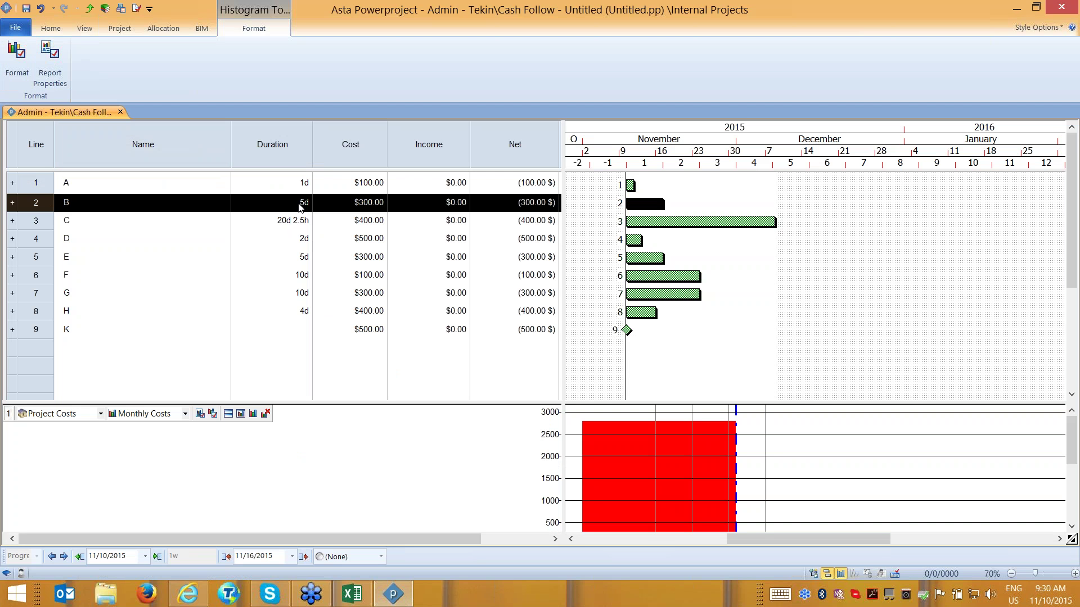
pyautogui.click(110, 217)
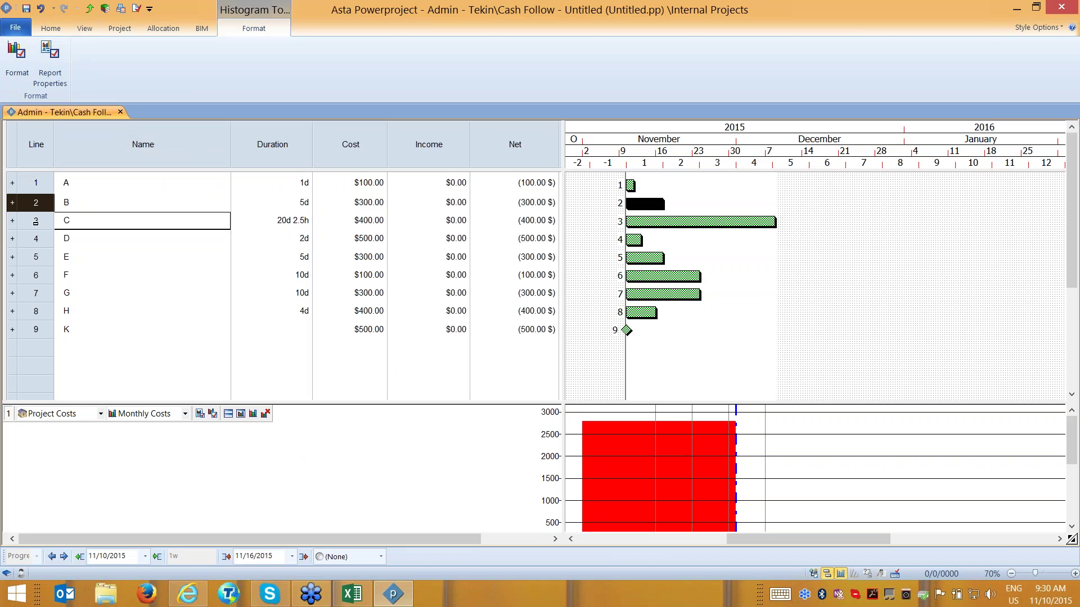
pyautogui.click(305, 223)
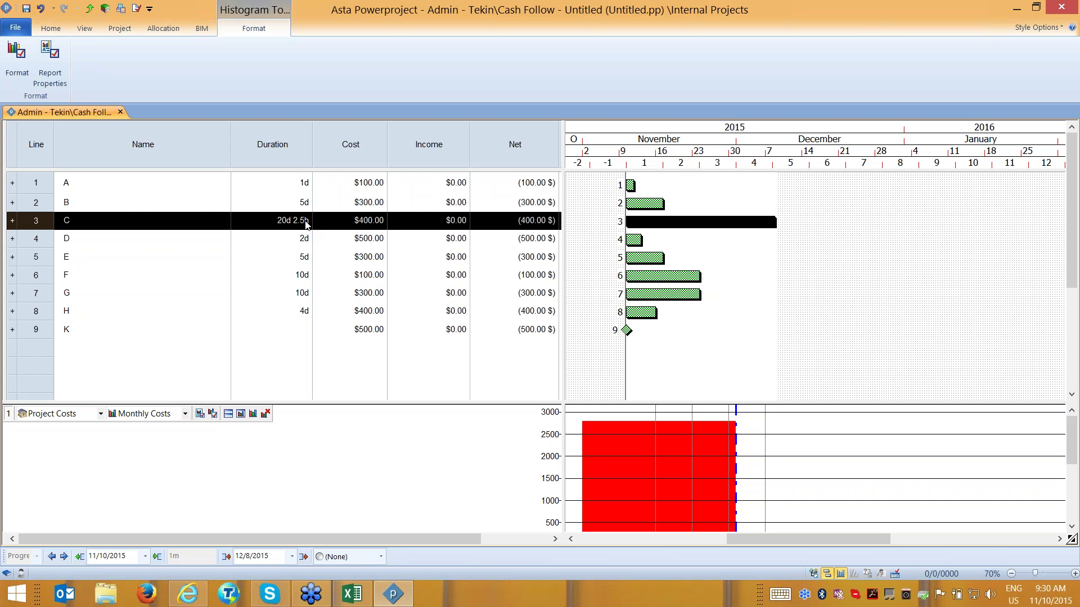
pyautogui.click(341, 329)
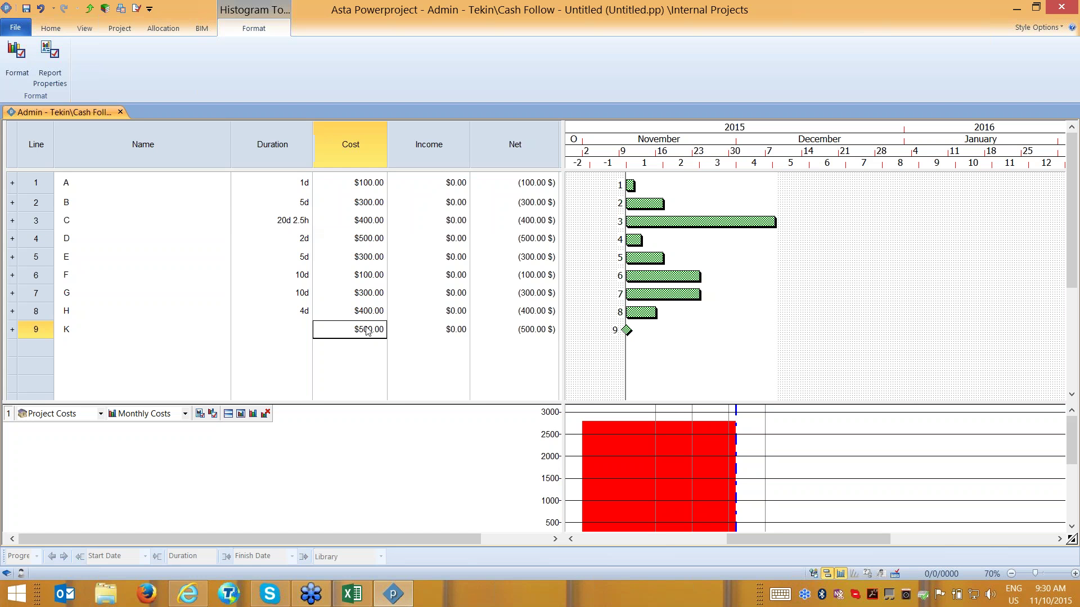
pyautogui.click(307, 149)
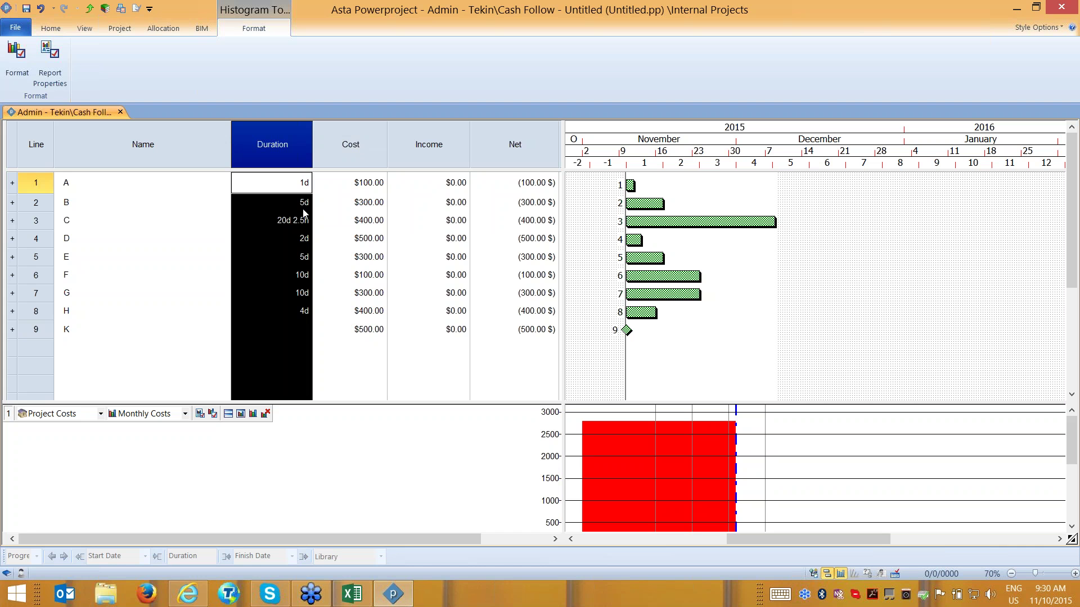
pyautogui.click(228, 414)
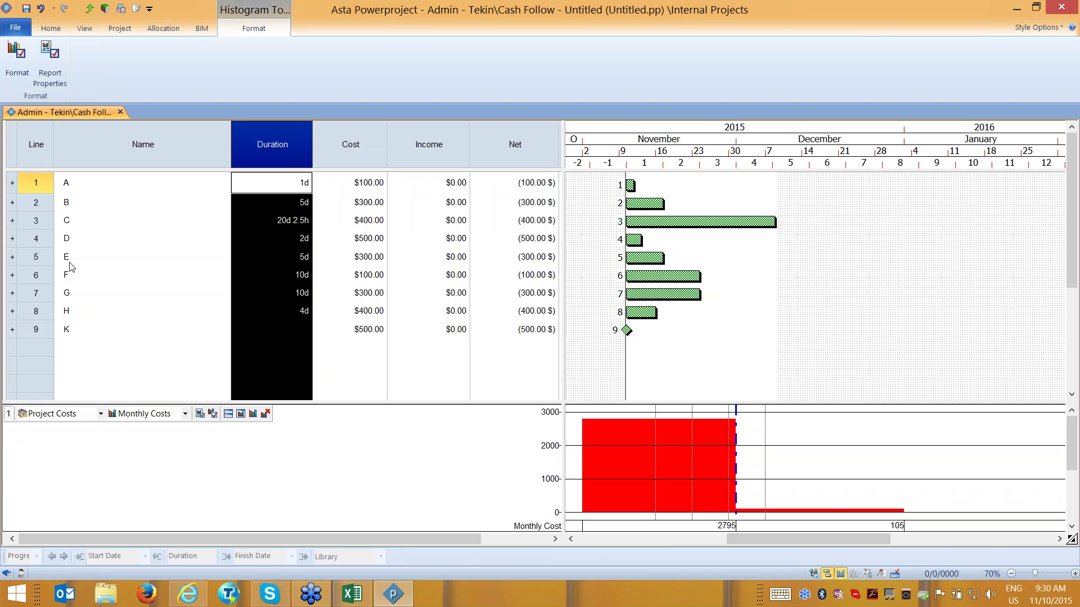
pyautogui.click(39, 184)
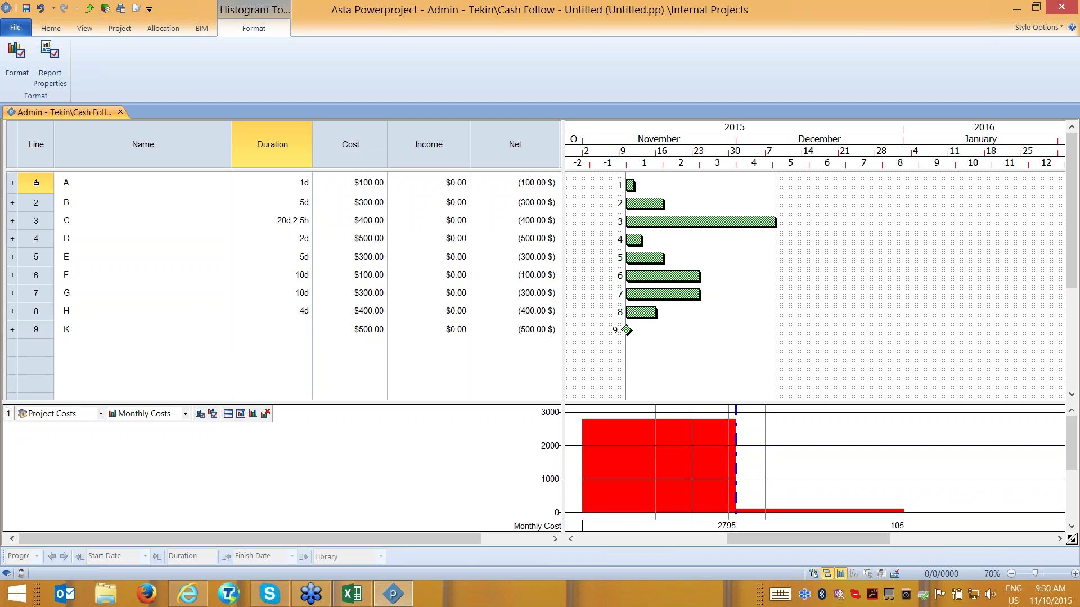
pyautogui.keyDown('ctrl'); pyautogui.click(43, 255); pyautogui.keyUp('ctrl')
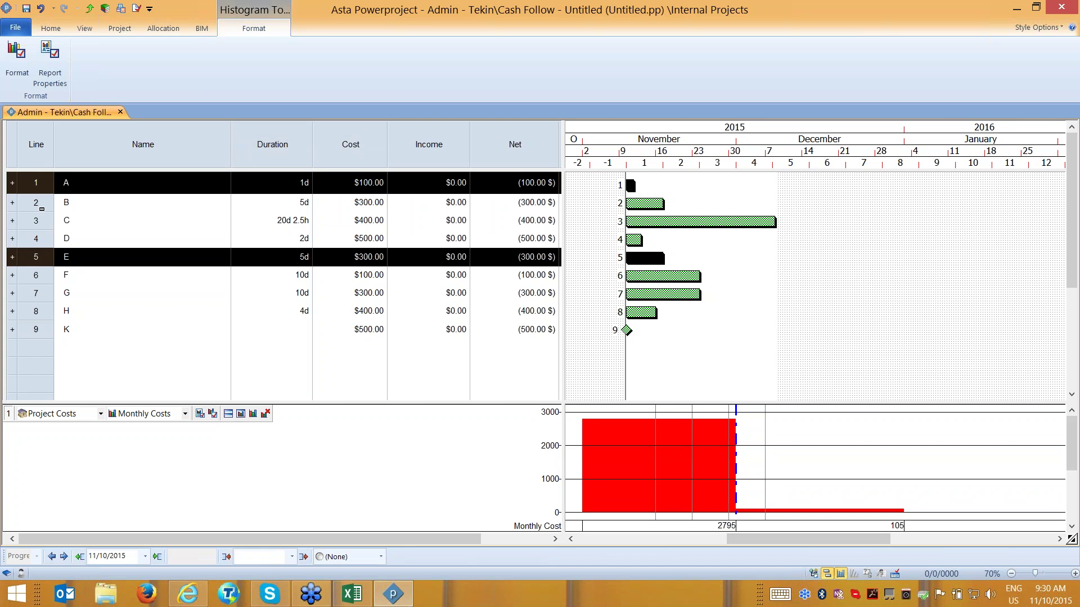
pyautogui.click(40, 183)
pyautogui.hotkey('shift', 'Down')
pyautogui.hotkey('shift', 'Down')
pyautogui.hotkey('shift', 'Down')
pyautogui.hotkey('shift', 'Down')
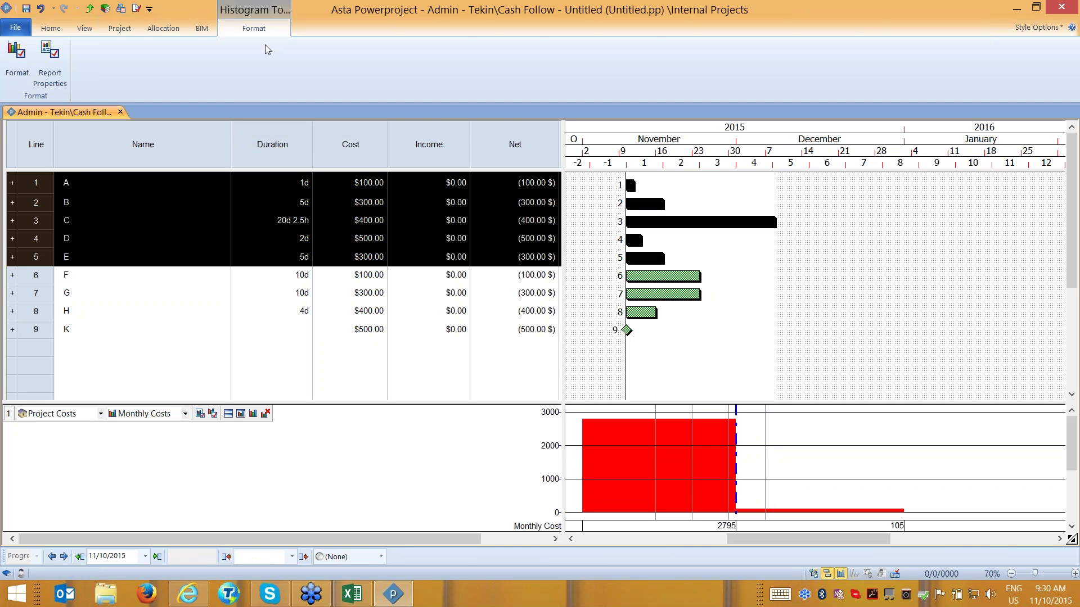
pyautogui.click(917, 302)
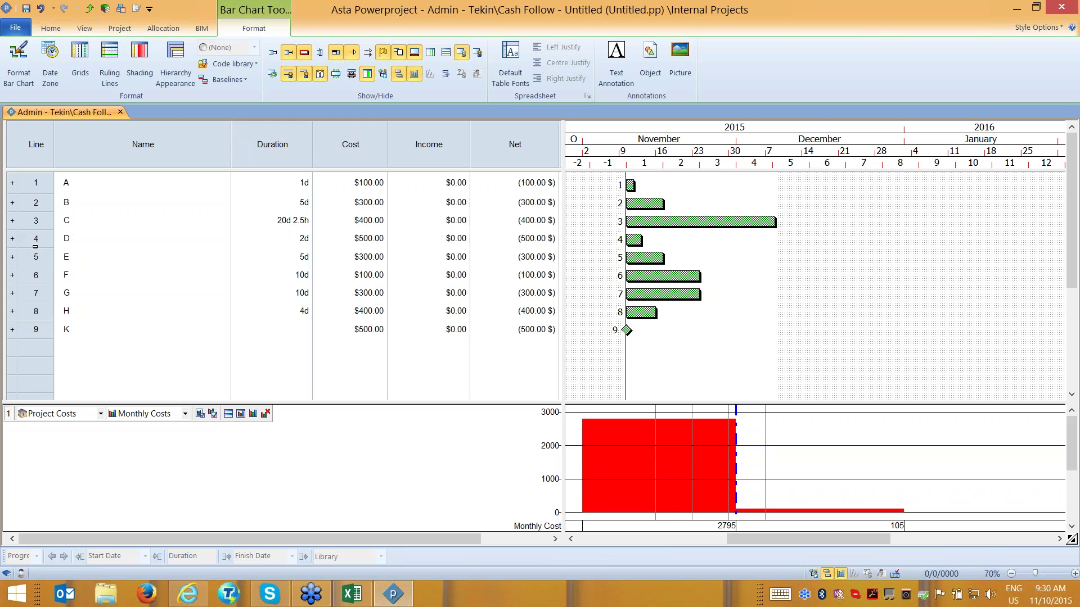
# Summarise tasks A to E under a new summary line and name it Design.
pyautogui.moveTo(38, 248); pyautogui.dragTo(234, 191)
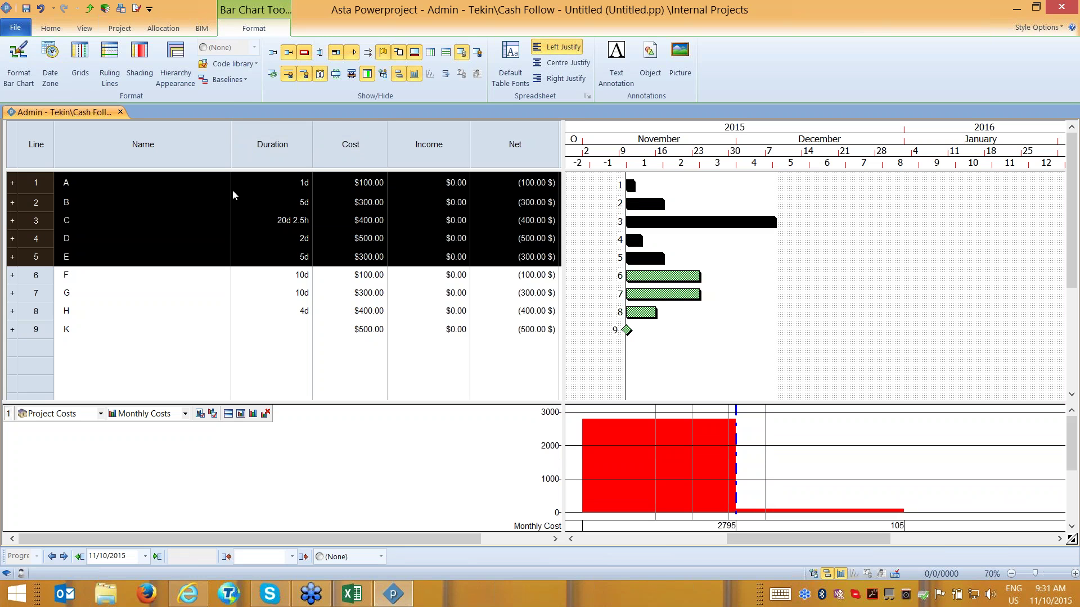
pyautogui.click(51, 28)
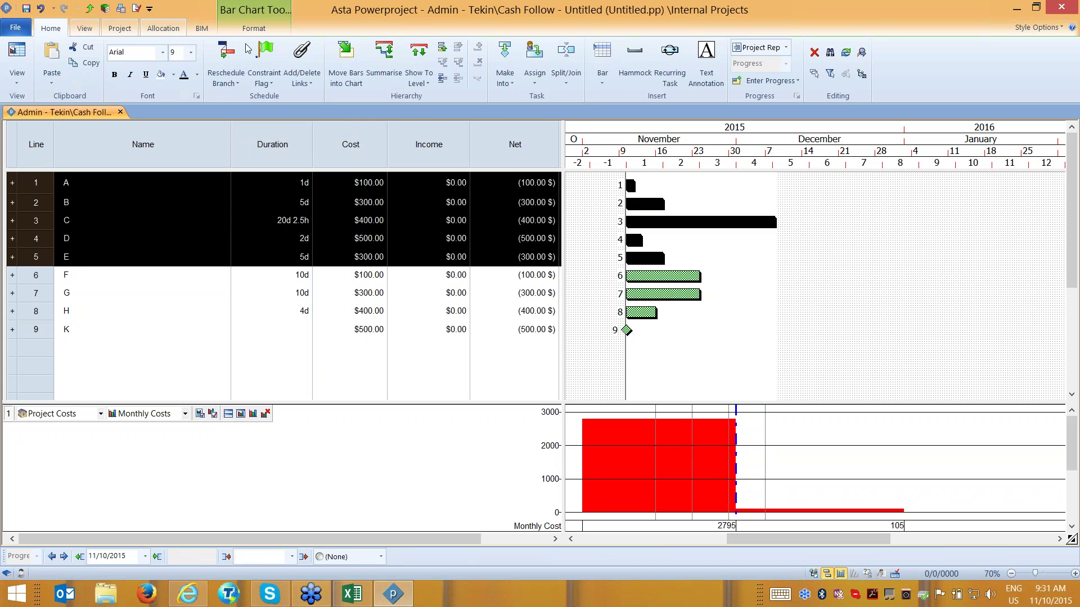
pyautogui.click(384, 63)
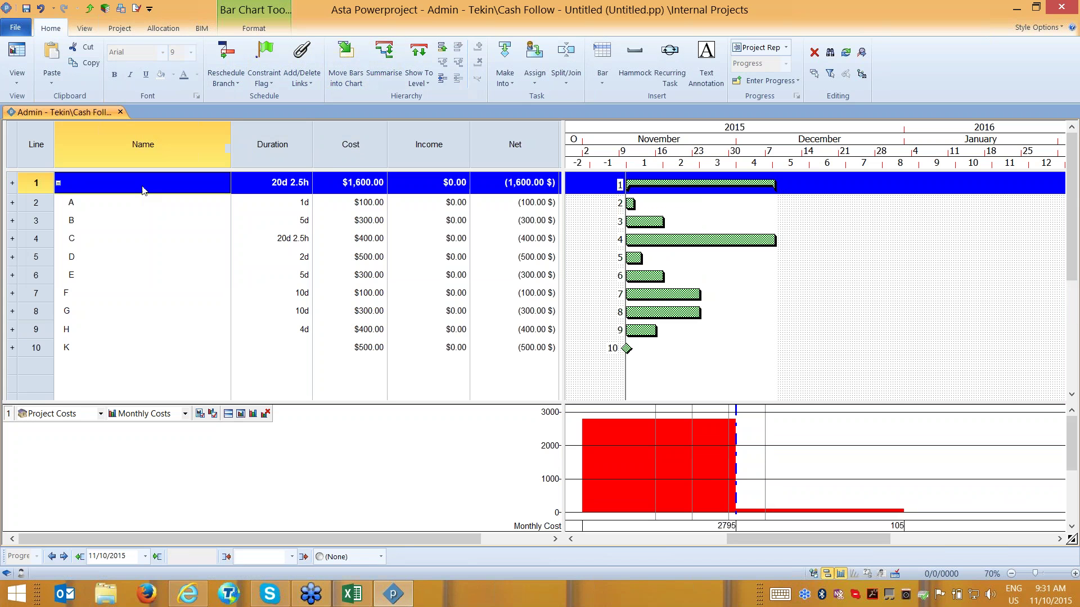
pyautogui.write('De')
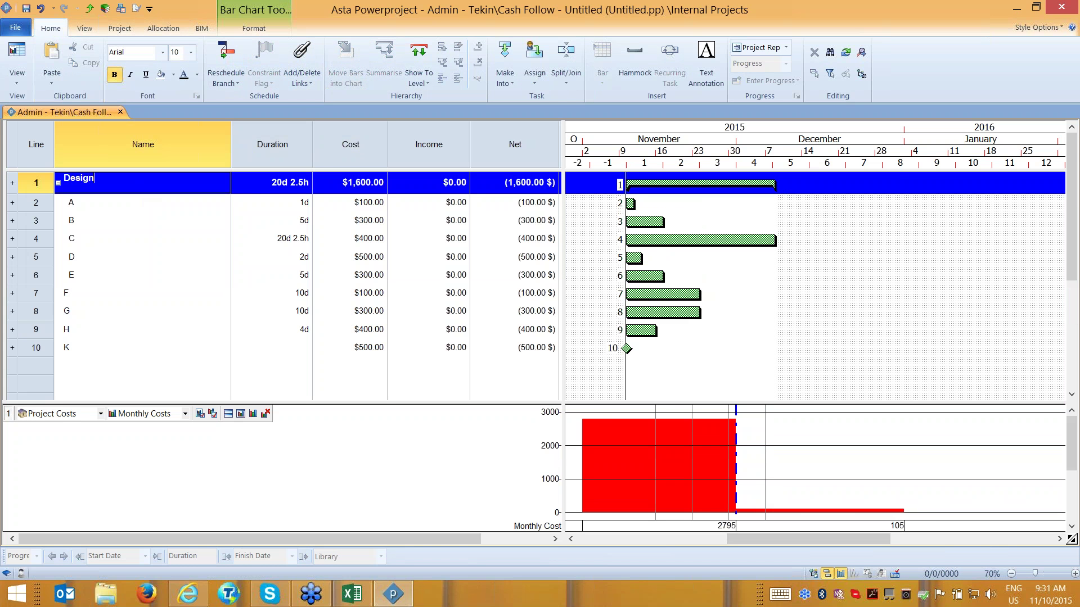
pyautogui.write('sign')
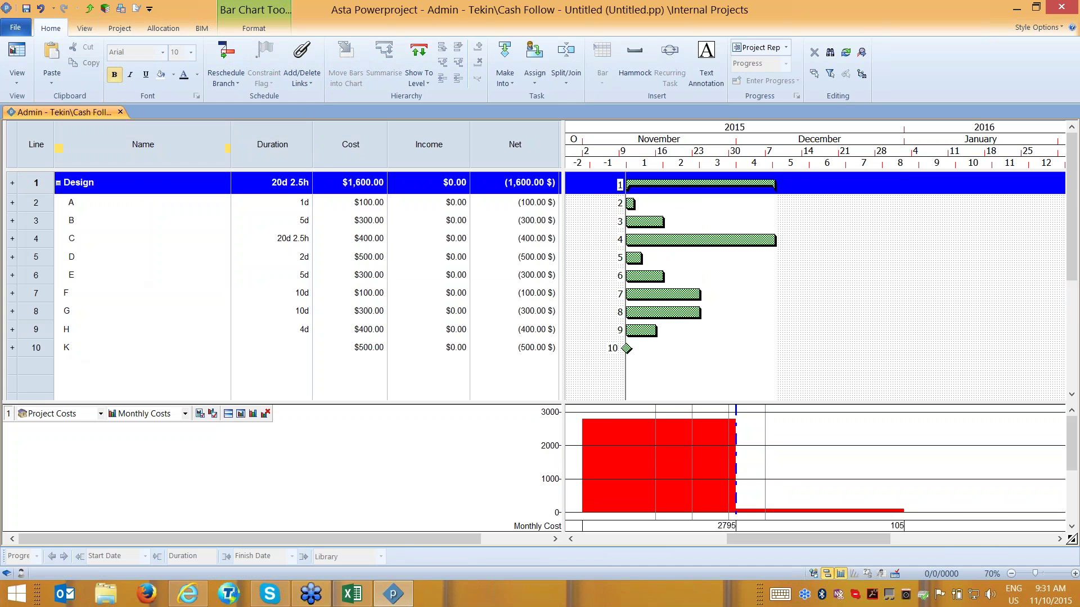
# Summarise tasks F, G, H and K under a new summary line and name it Procurement.
pyautogui.moveTo(56, 349); pyautogui.dragTo(33, 297)
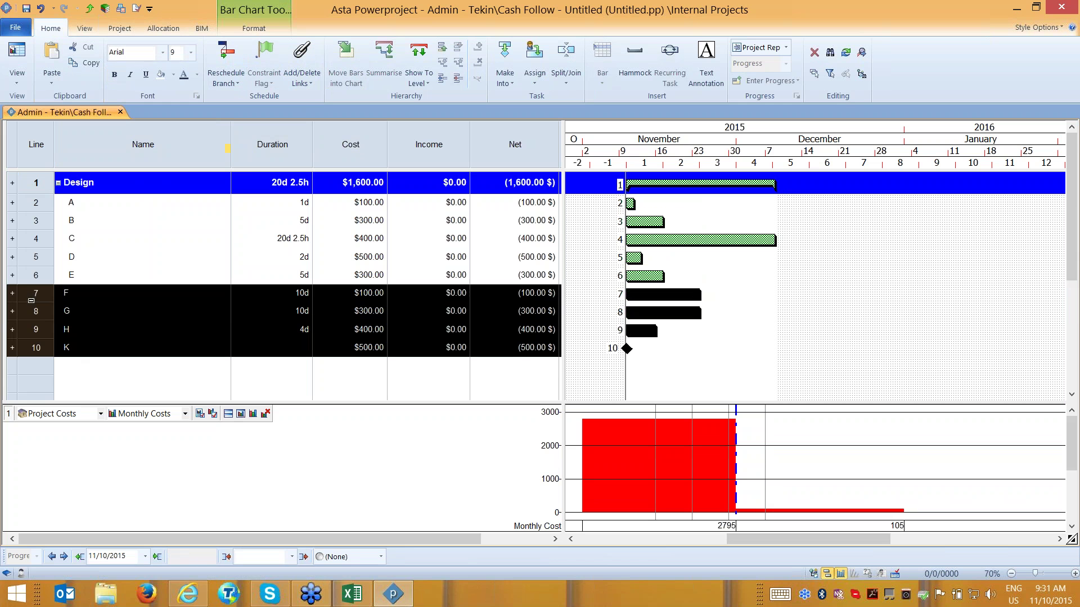
pyautogui.click(384, 63)
pyautogui.click(124, 292)
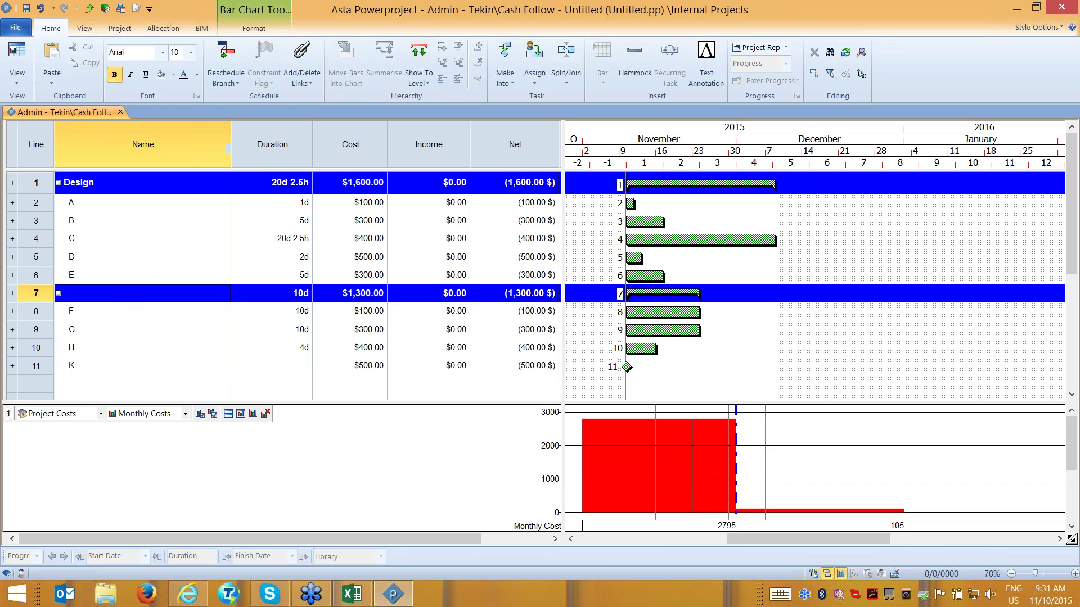
pyautogui.write('Procurement')
pyautogui.press('Return')
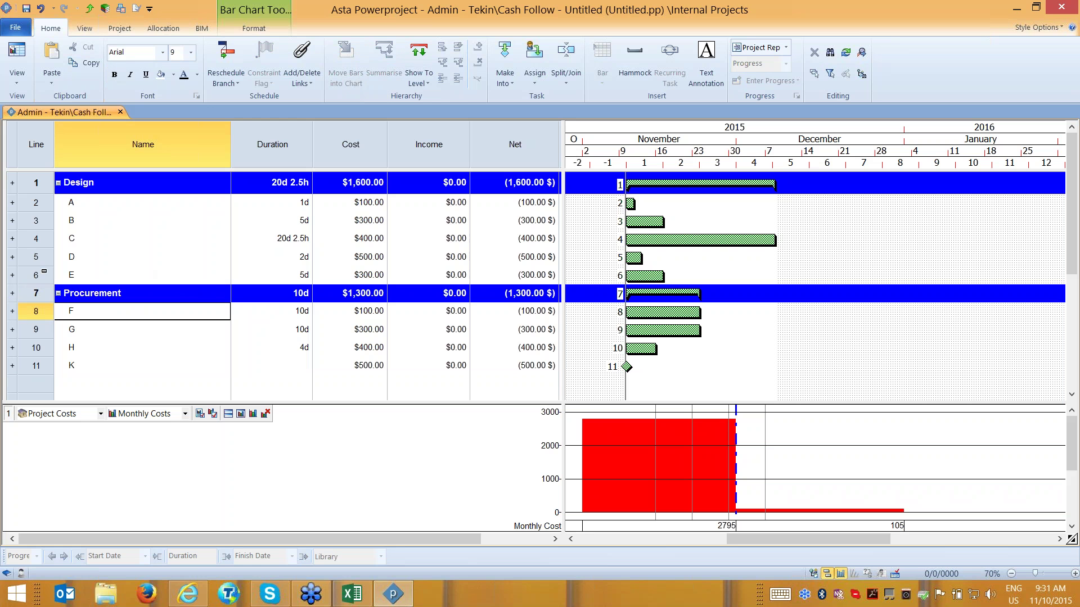
# Link tasks A to E in sequence under Design, and link tasks F, G, H and K in sequence under Procurement.
pyautogui.moveTo(43, 272); pyautogui.dragTo(44, 204)
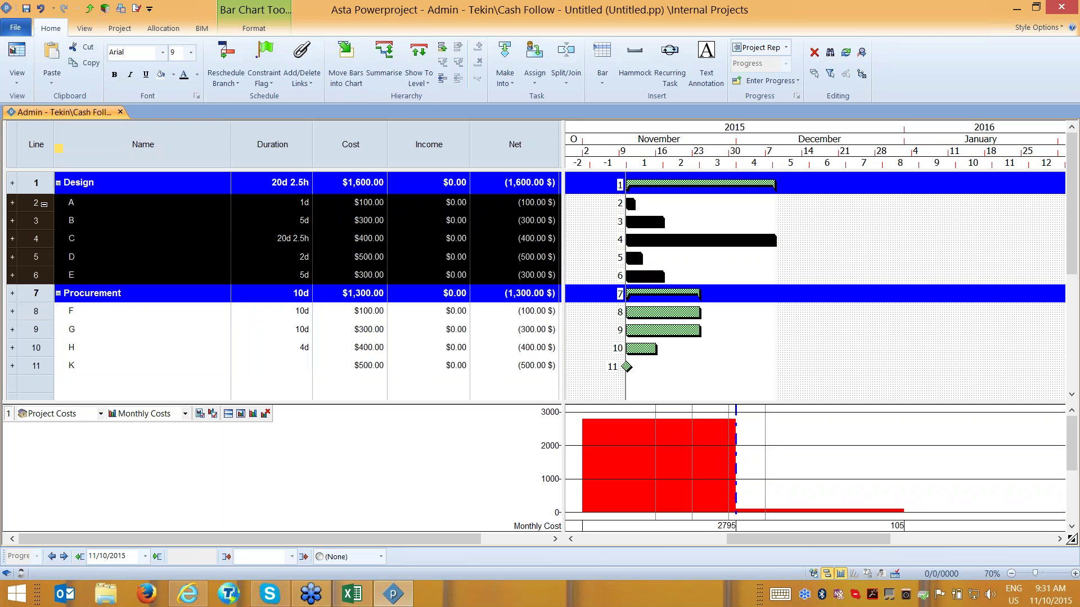
pyautogui.click(311, 87)
pyautogui.click(320, 116)
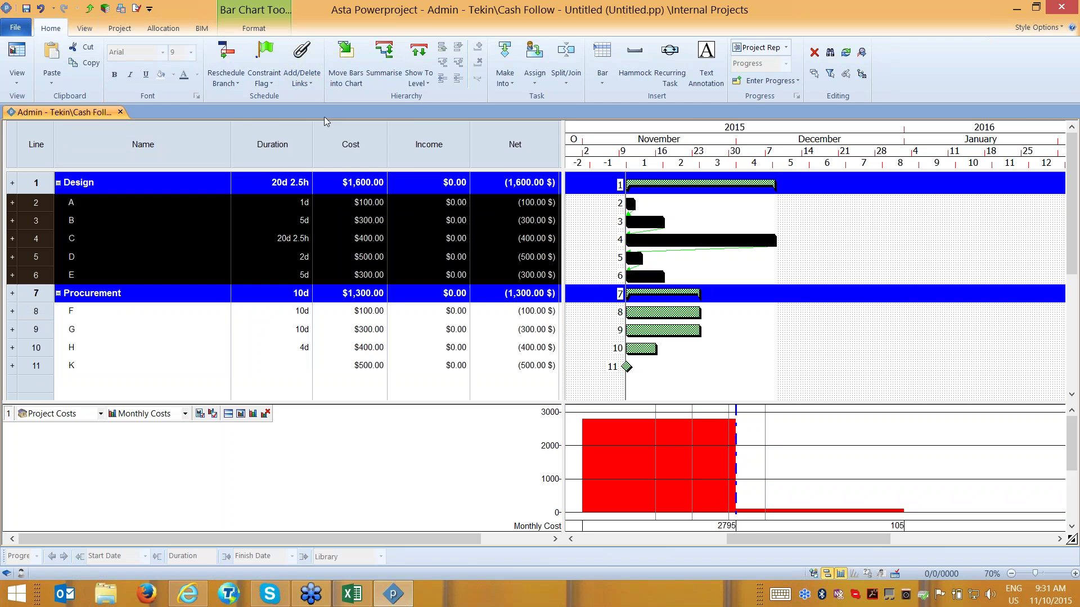
pyautogui.moveTo(44, 367); pyautogui.dragTo(77, 312)
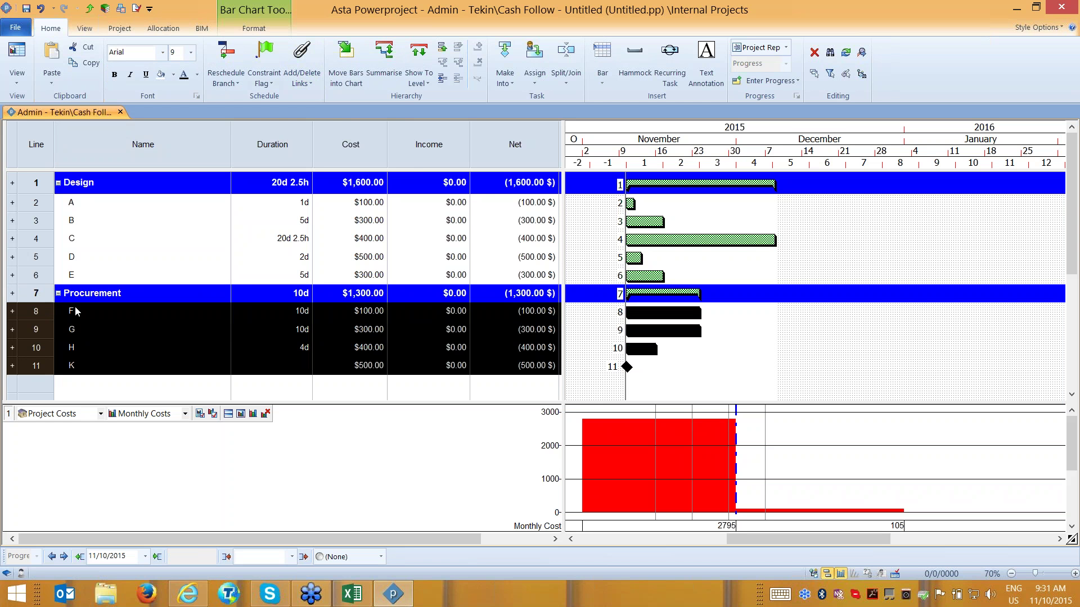
pyautogui.click(312, 86)
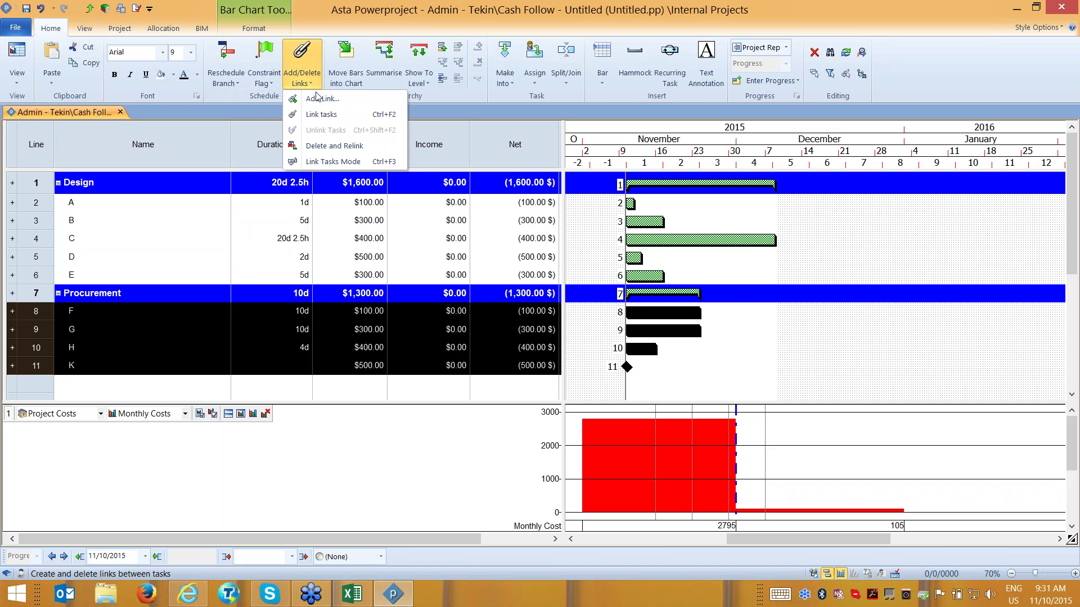
pyautogui.click(321, 114)
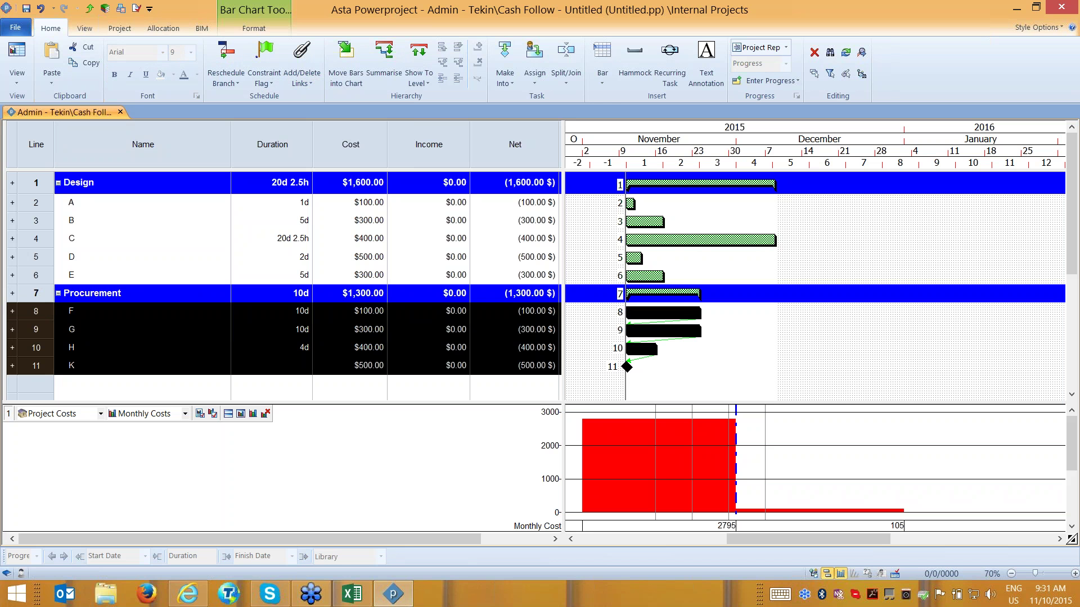
# Reschedule the project, straightening the progress line to the progress entry period.
pyautogui.press('F9')
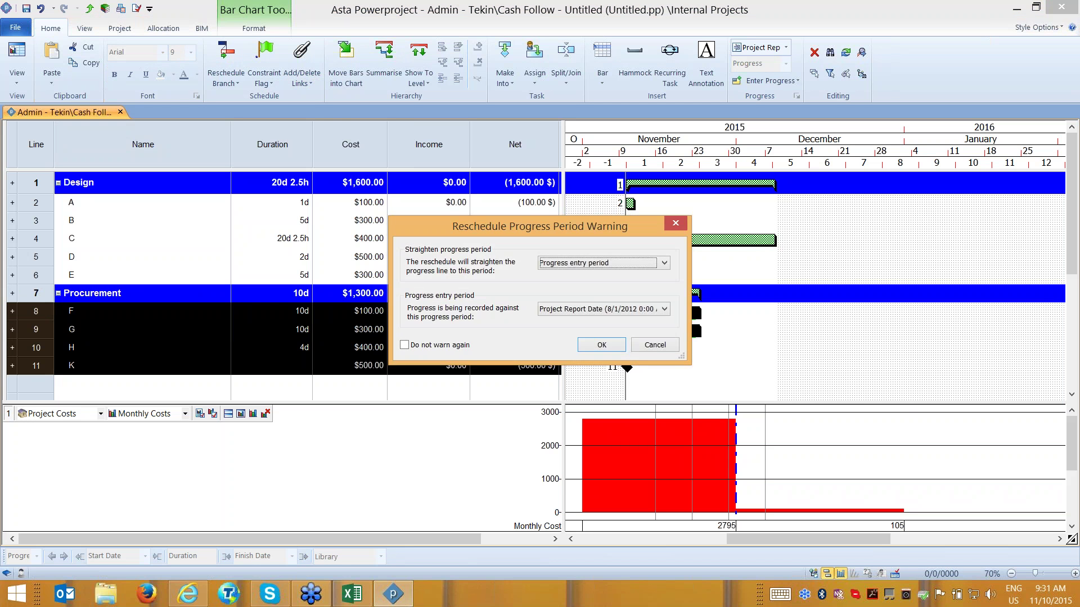
pyautogui.press('Return')
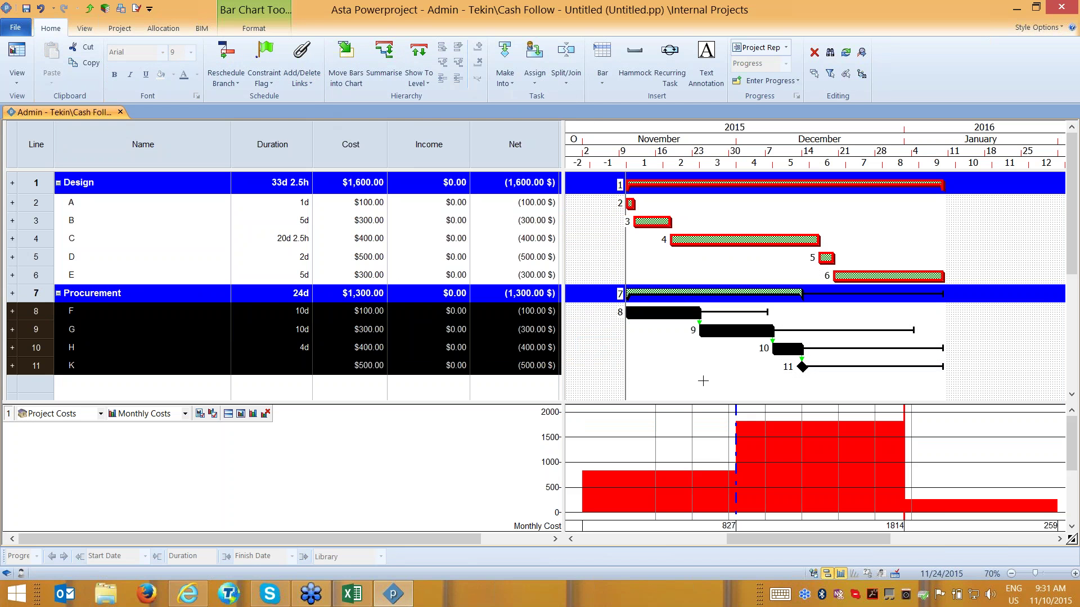
pyautogui.click(699, 381)
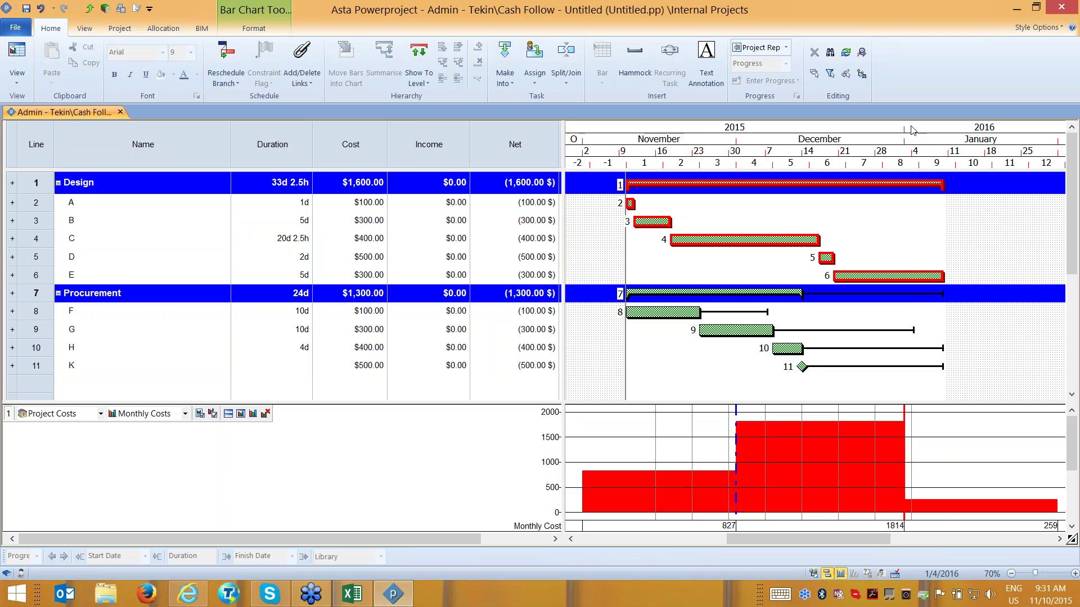
# Examine the monthly costs for November, December and January beneath the histogram against the rescheduled bars.
pyautogui.scroll(-1, 710, 507)
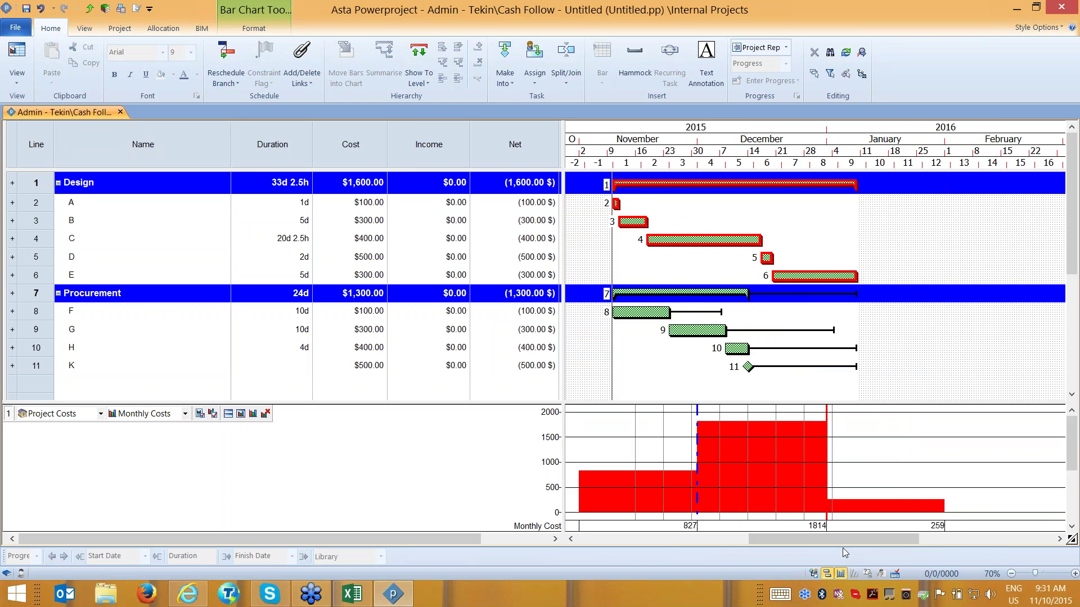
pyautogui.hscroll(-1, 830, 541)
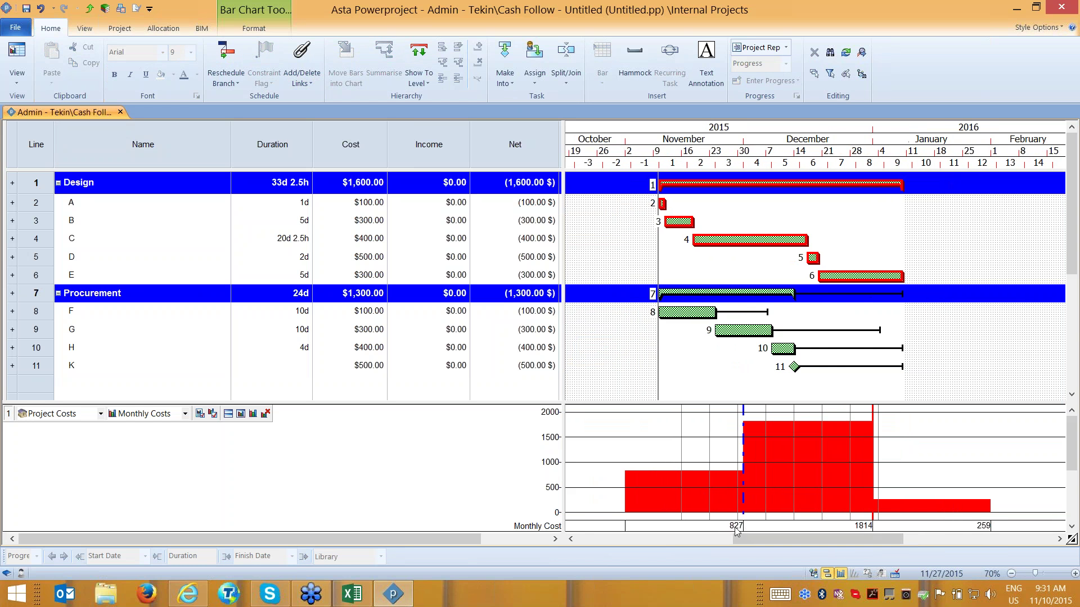
pyautogui.click(735, 146)
pyautogui.click(744, 530)
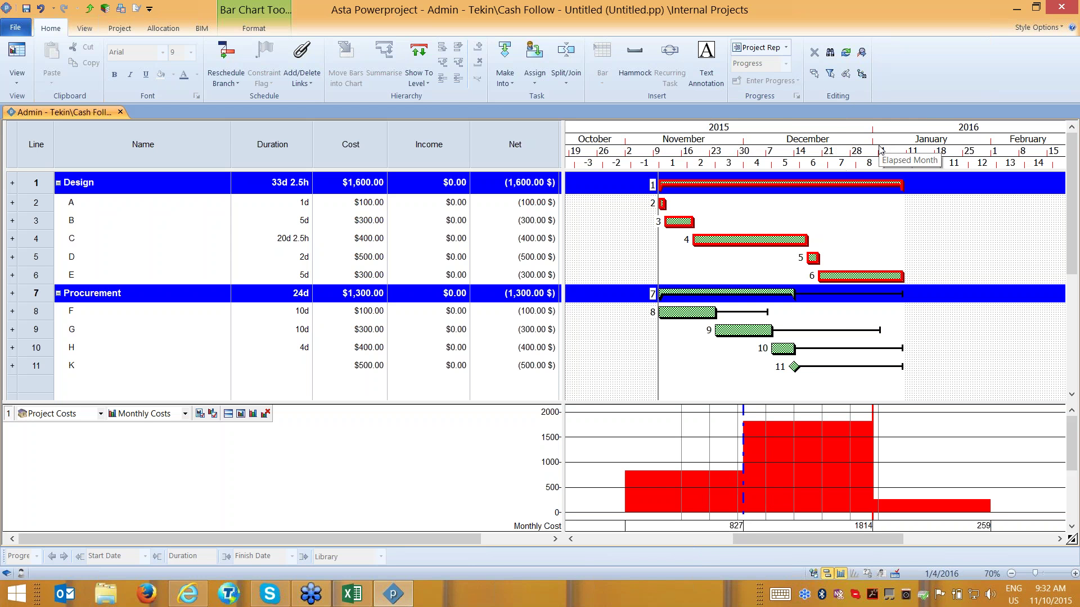
pyautogui.click(864, 538)
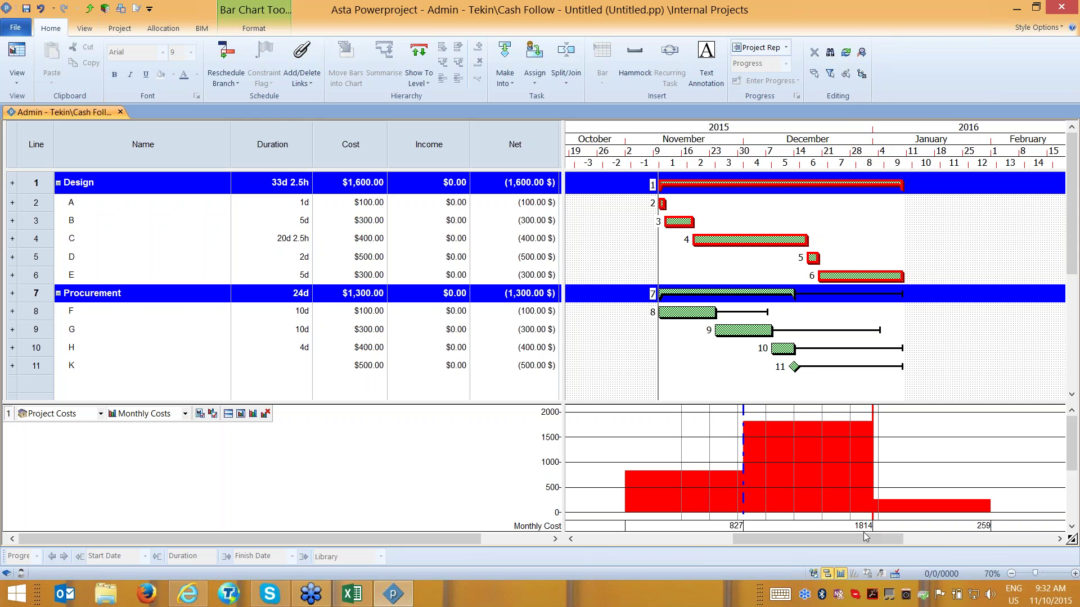
pyautogui.click(985, 533)
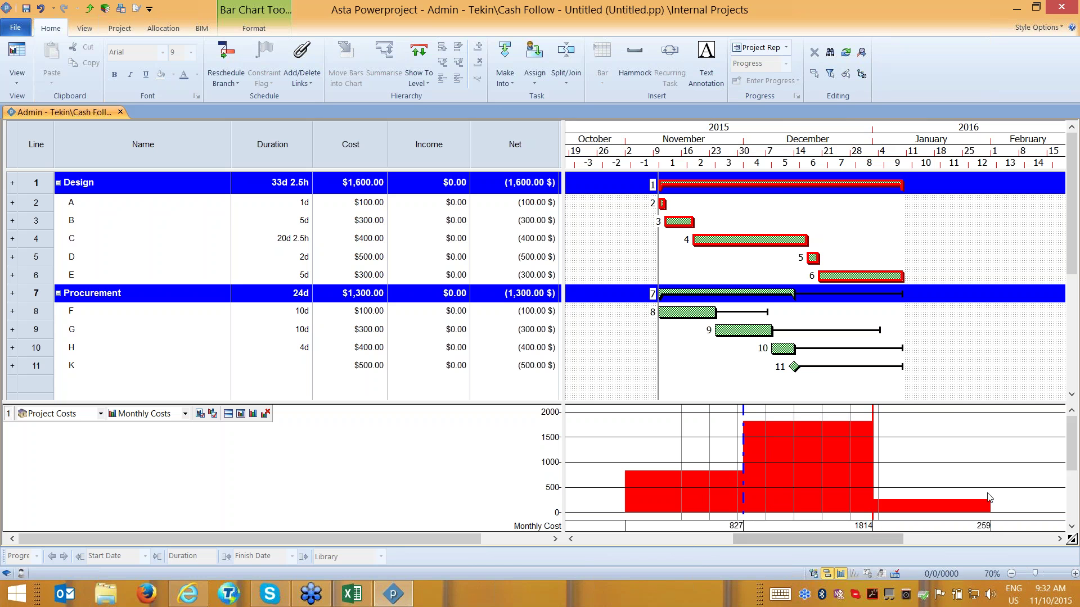
# Link the Design summary bar, from about 12/18/2015, to the start of the Procurement summary bar and reschedule the project.
pyautogui.click(818, 184)
pyautogui.click(755, 293)
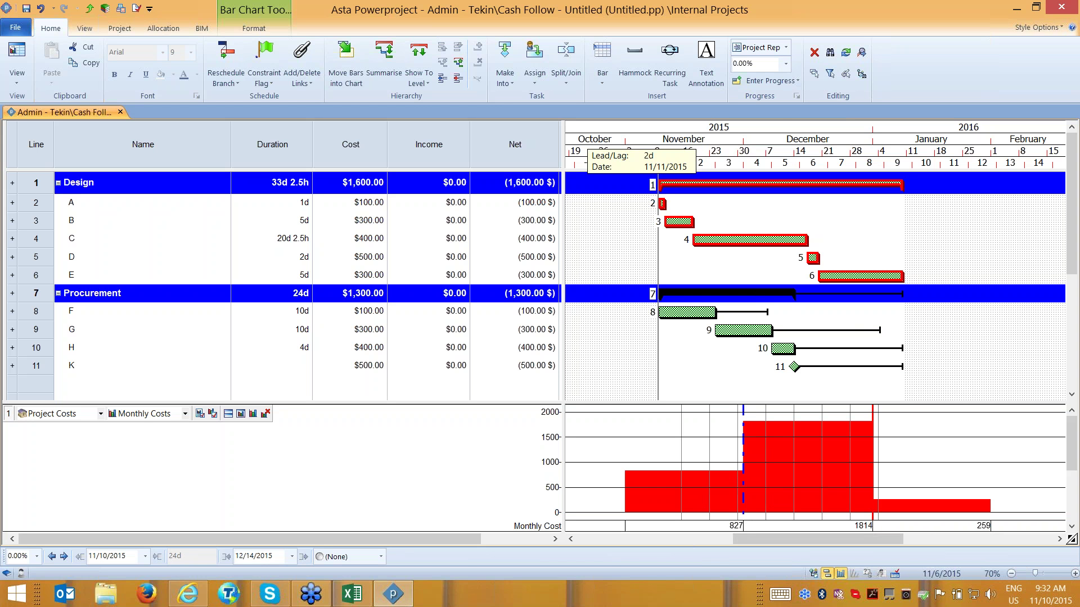
pyautogui.click(677, 186)
pyautogui.click(683, 294)
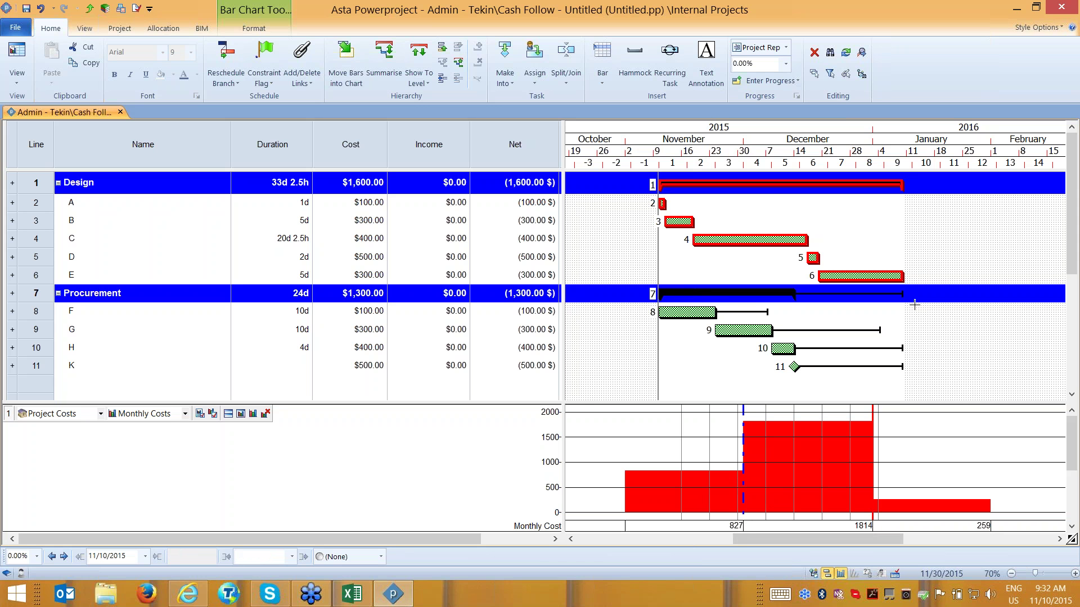
pyautogui.moveTo(708, 194); pyautogui.dragTo(675, 292)
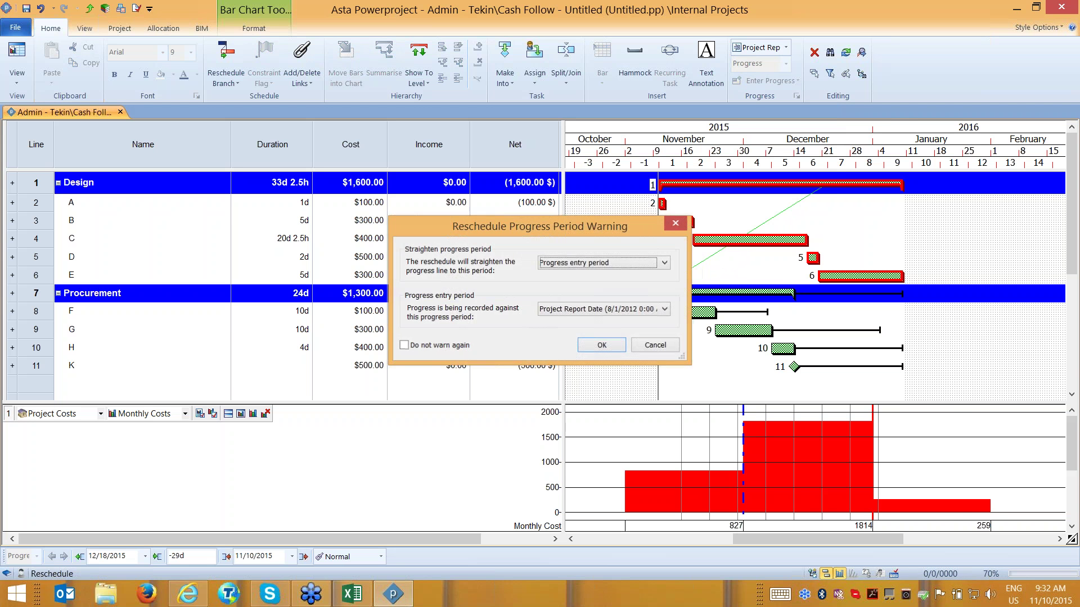
pyautogui.press('Return')
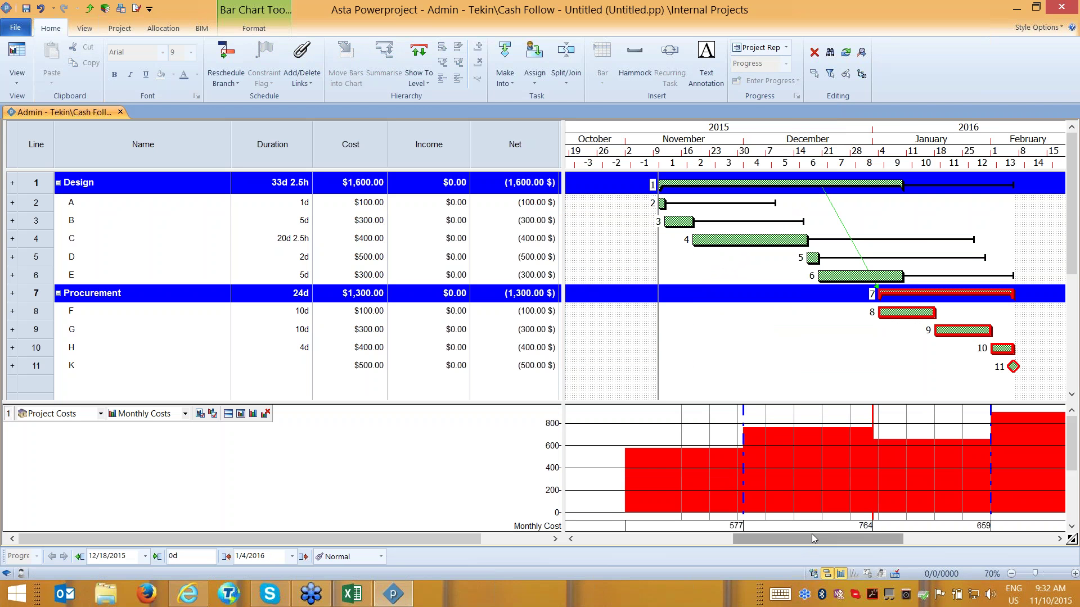
# Review the rescheduled bars and monthly costs through February, along with the Design summary's duration and cost.
pyautogui.moveTo(822, 538); pyautogui.dragTo(835, 539)
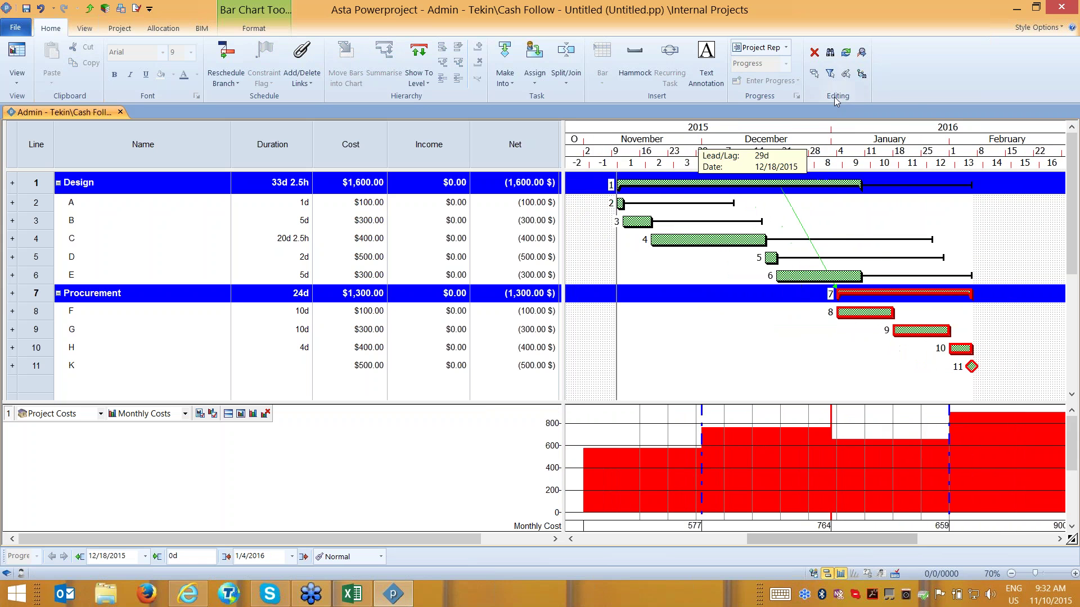
pyautogui.moveTo(816, 131); pyautogui.dragTo(797, 131)
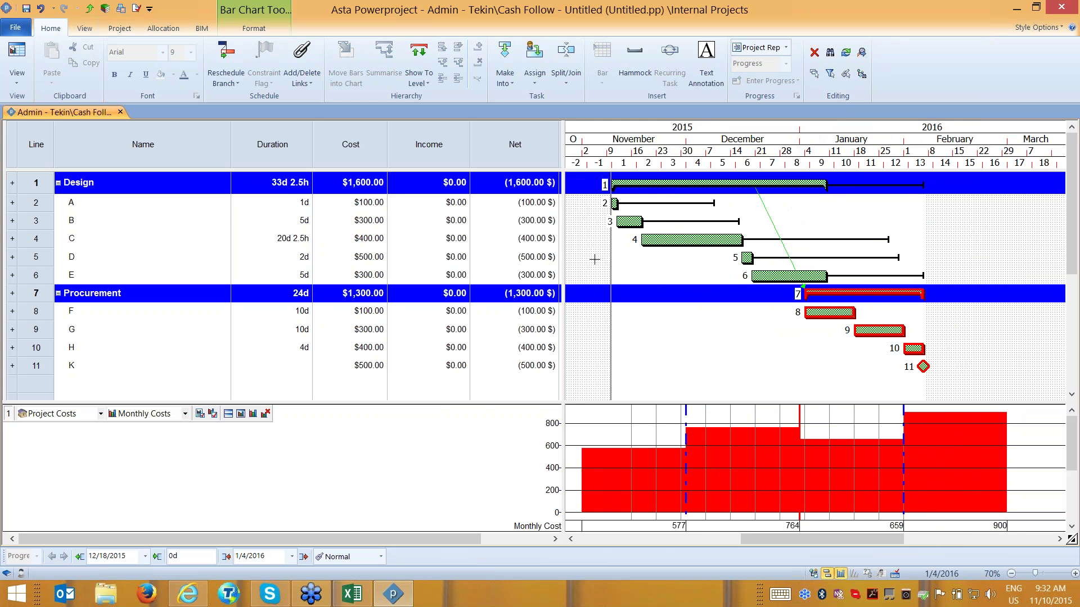
pyautogui.click(271, 190)
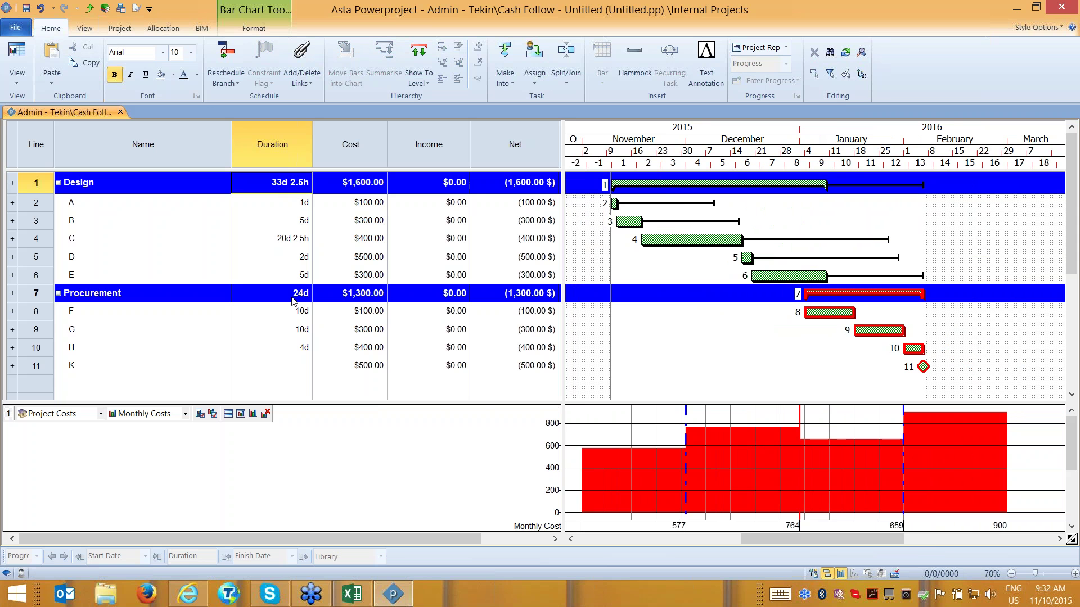
pyautogui.click(364, 190)
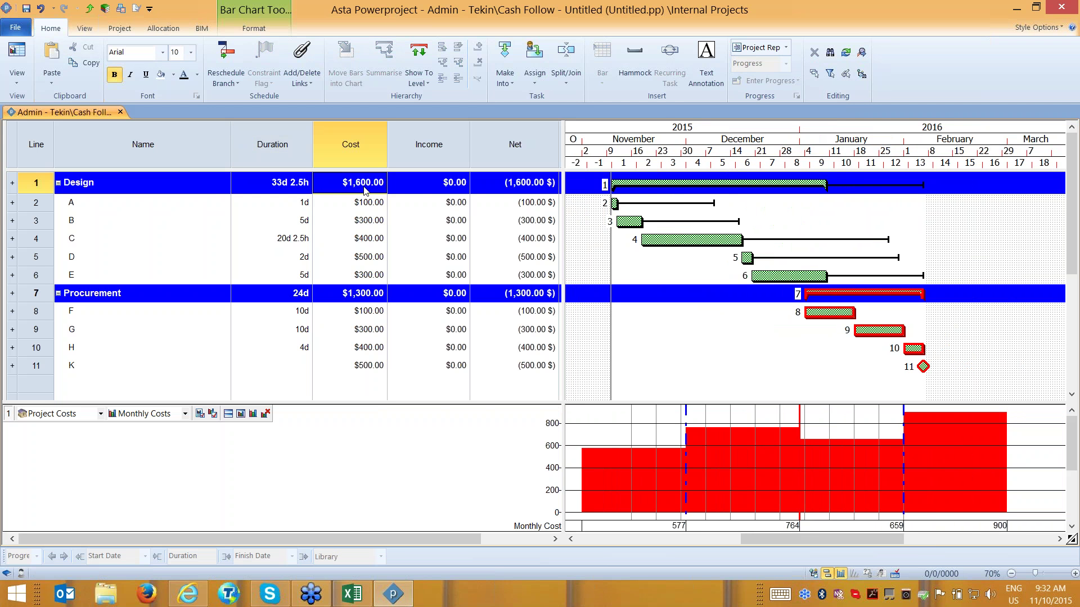
# Shift the Design summary bar progressively later in the schedule until it starts on 12/10/2015.
pyautogui.click(365, 298)
pyautogui.click(299, 497)
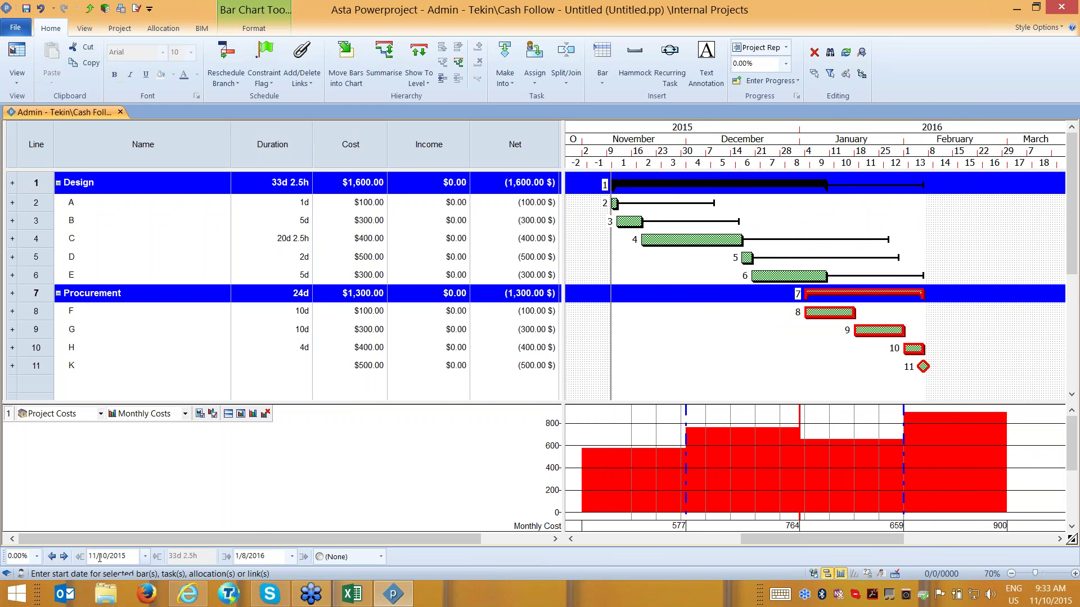
pyautogui.click(64, 556)
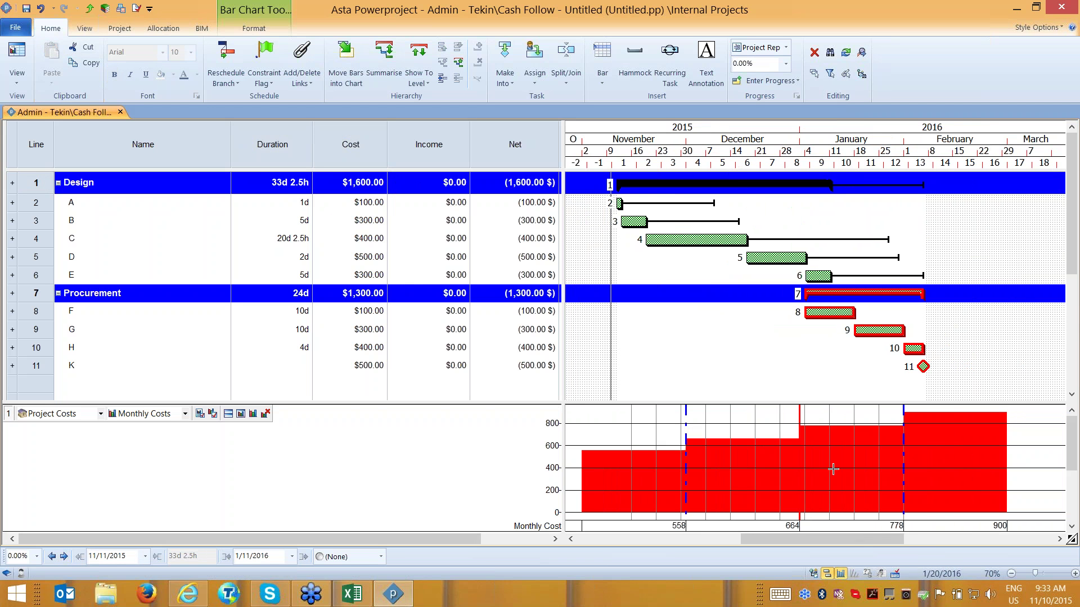
pyautogui.click(821, 473)
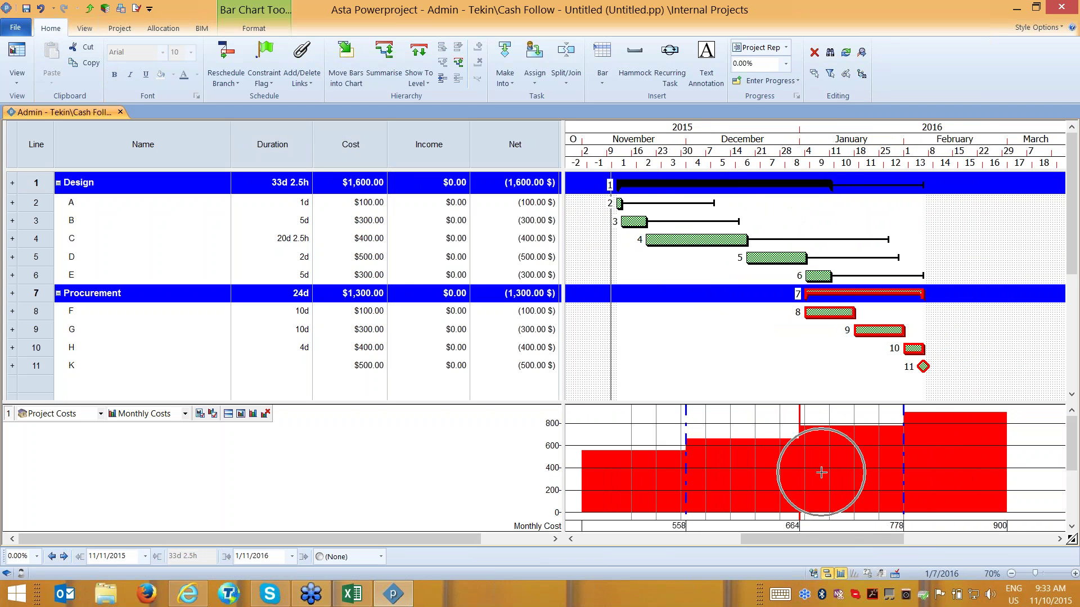
pyautogui.click(64, 557)
pyautogui.click(63, 557)
pyautogui.click(63, 556)
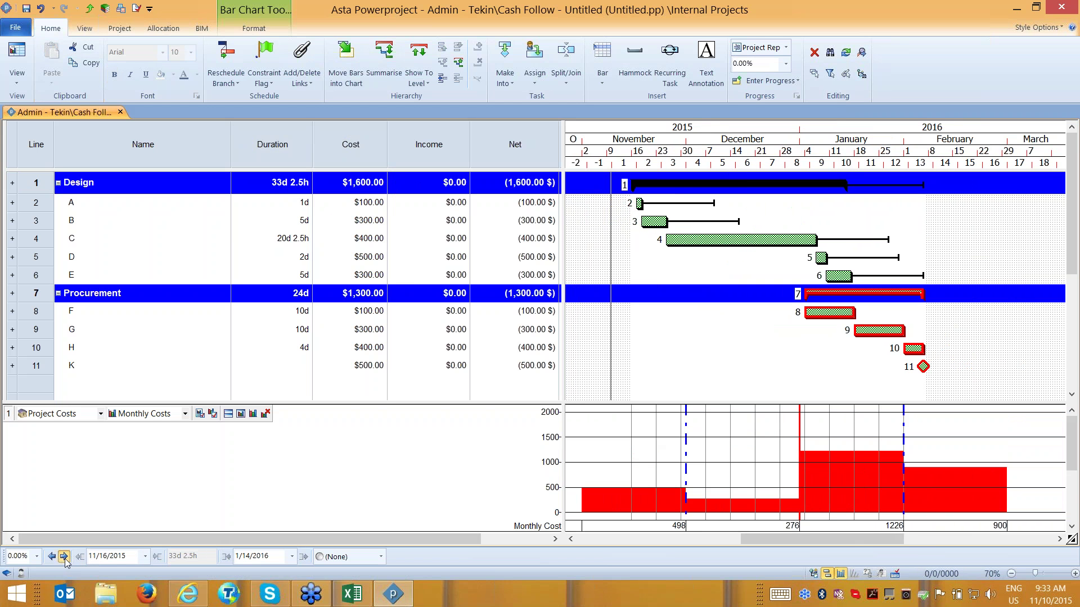
pyautogui.click(63, 557)
pyautogui.click(63, 556)
pyautogui.click(63, 557)
pyautogui.click(64, 557)
pyautogui.click(64, 557)
pyautogui.click(64, 557)
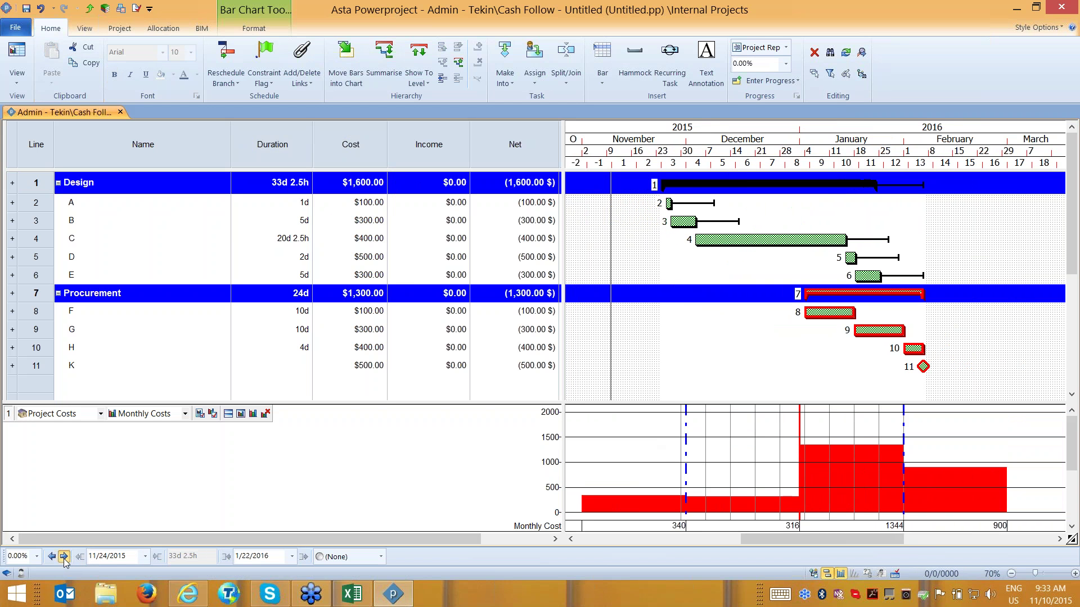
pyautogui.click(64, 557)
pyautogui.click(64, 557)
pyautogui.click(64, 556)
pyautogui.click(63, 557)
pyautogui.click(63, 557)
pyautogui.click(64, 557)
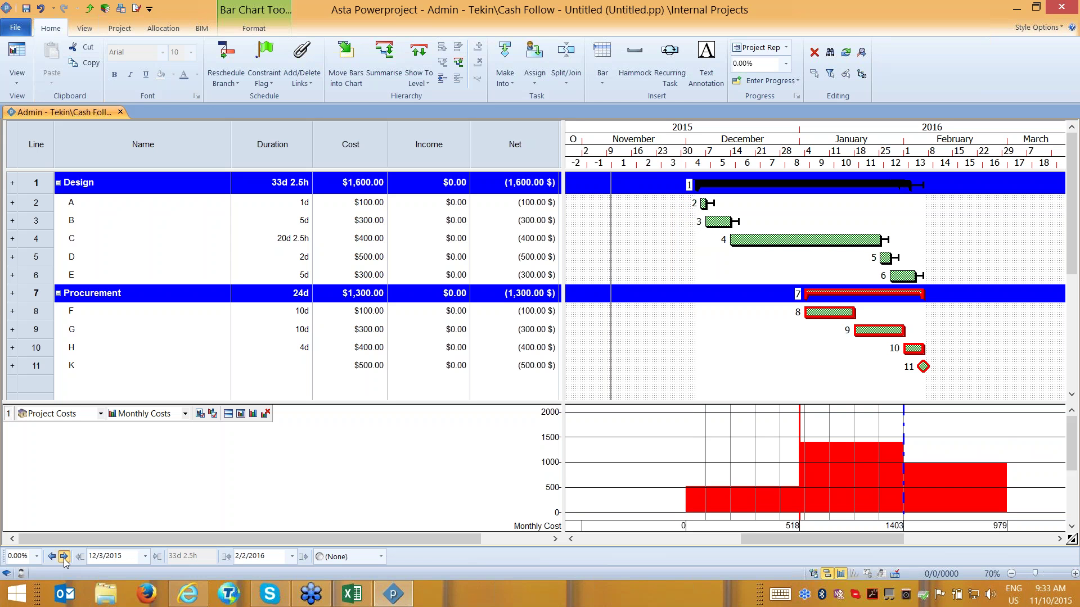
pyautogui.click(64, 557)
pyautogui.click(64, 557)
pyautogui.click(64, 557)
pyautogui.click(64, 557)
pyautogui.click(63, 556)
pyautogui.click(64, 557)
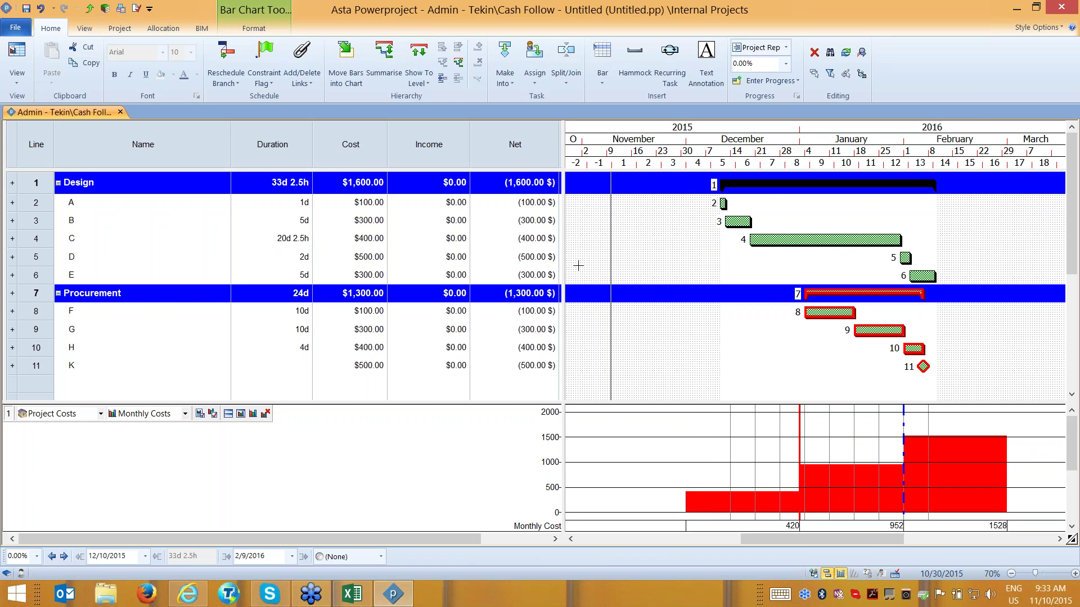
# Undo all the start date shifts made to the Design summary.
pyautogui.hotkey('ctrl', 'z')
pyautogui.hotkey('ctrl', 'z')
pyautogui.hotkey('ctrl', 'z')
pyautogui.hotkey('ctrl', 'z')
pyautogui.hotkey('ctrl', 'z')
pyautogui.hotkey('ctrl', 'z')
pyautogui.hotkey('ctrl', 'z')
pyautogui.hotkey('ctrl', 'z')
pyautogui.hotkey('ctrl', 'z')
pyautogui.hotkey('ctrl', 'z')
pyautogui.hotkey('ctrl', 'z')
pyautogui.hotkey('ctrl', 'z')
pyautogui.hotkey('ctrl', 'z')
pyautogui.hotkey('ctrl', 'z')
pyautogui.hotkey('ctrl', 'z')
pyautogui.hotkey('ctrl', 'z')
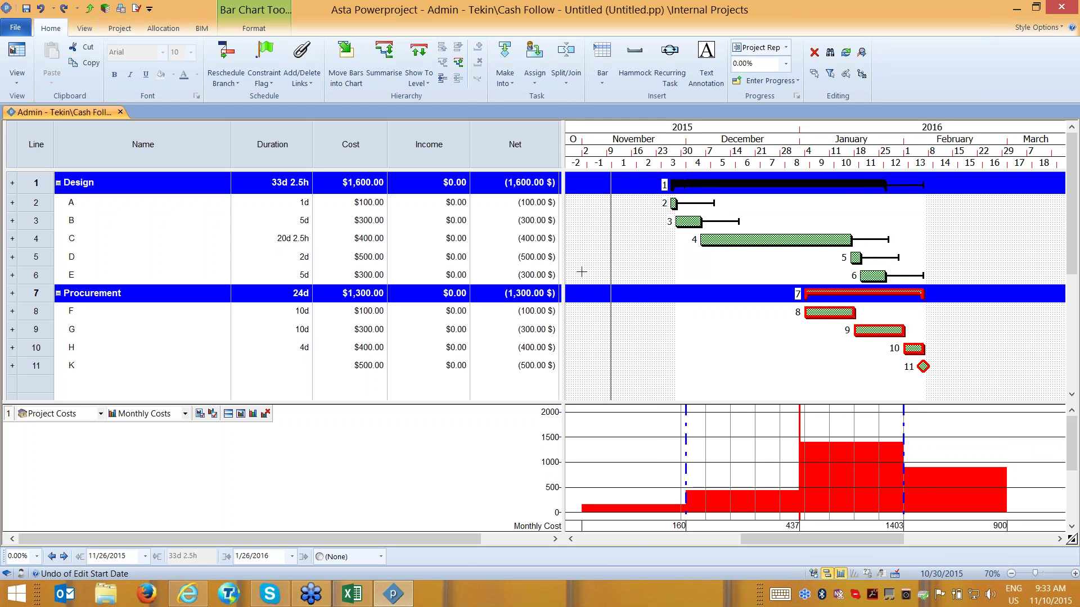
pyautogui.hotkey('ctrl', 'z')
pyautogui.hotkey('ctrl', 'z')
pyautogui.hotkey('ctrl', 'z')
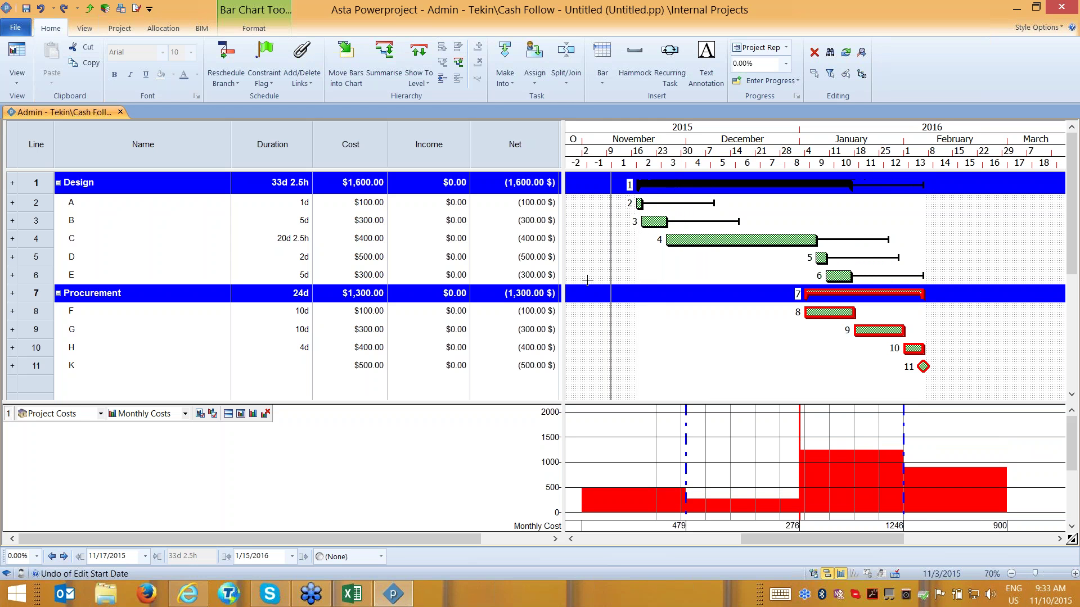
pyautogui.click(40, 8)
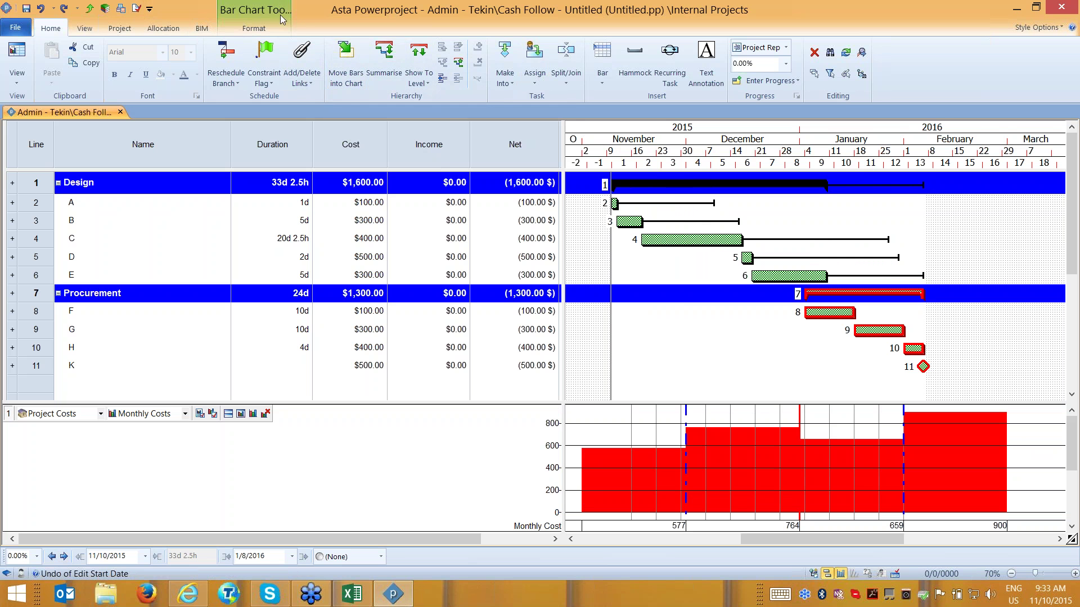
# Display the non-working period shading in front of the bars and check how task E's duration spans it.
pyautogui.click(255, 27)
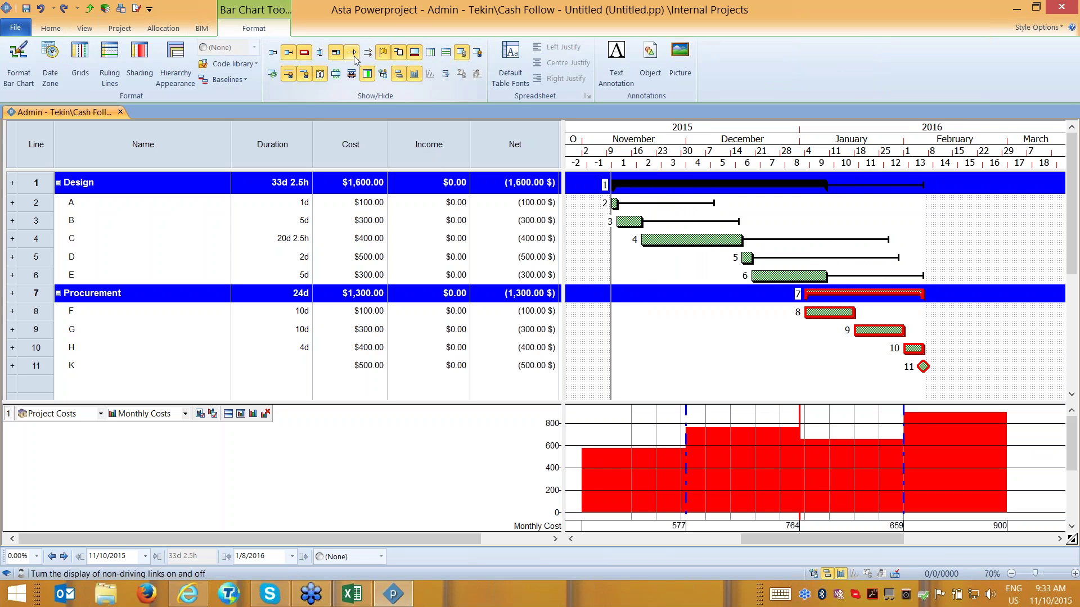
pyautogui.click(336, 73)
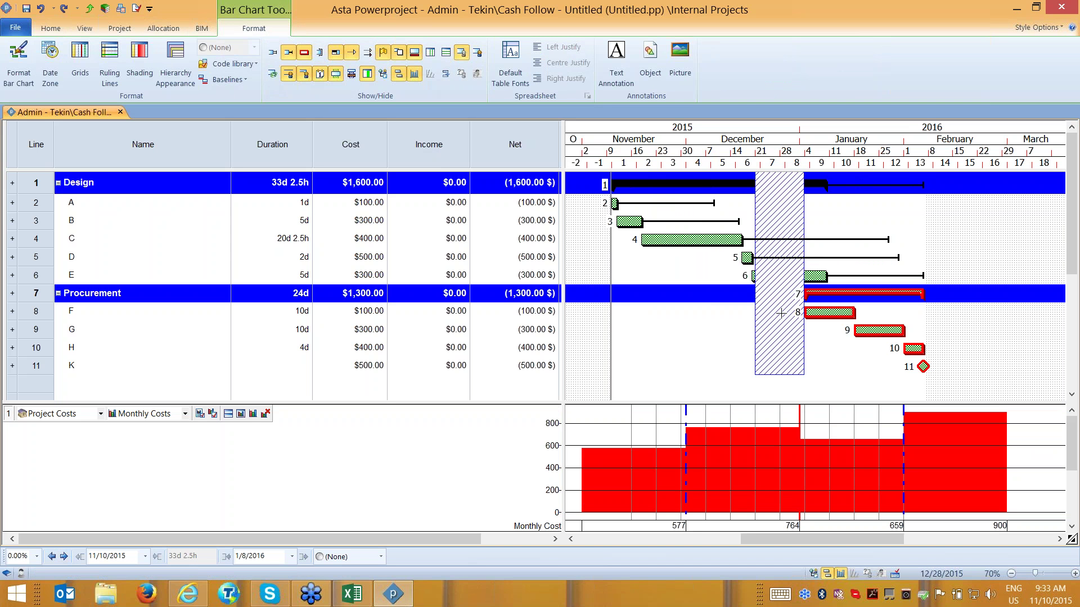
pyautogui.click(753, 272)
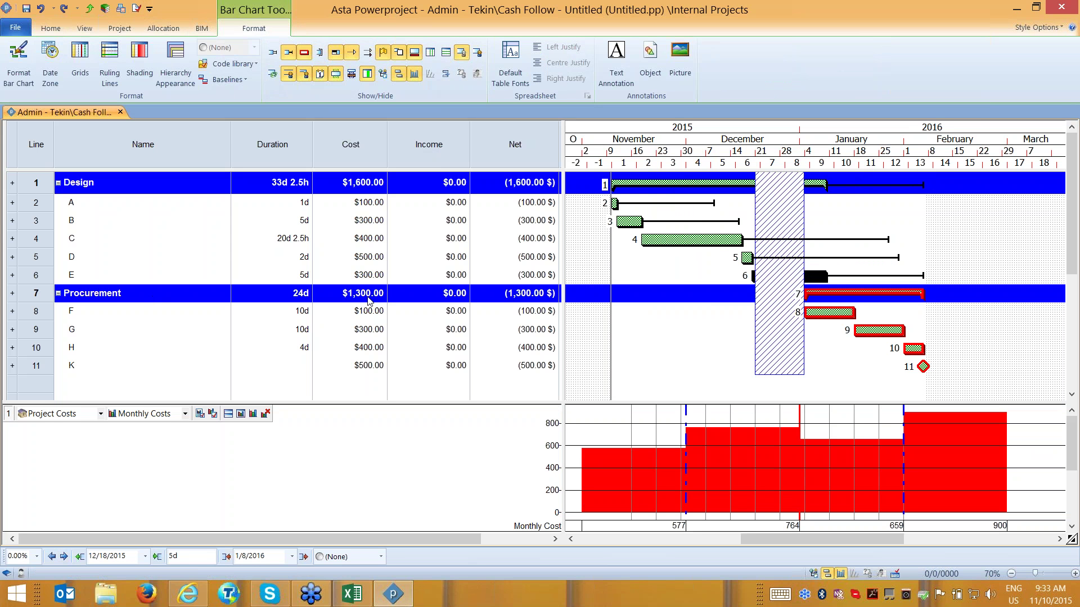
pyautogui.click(76, 281)
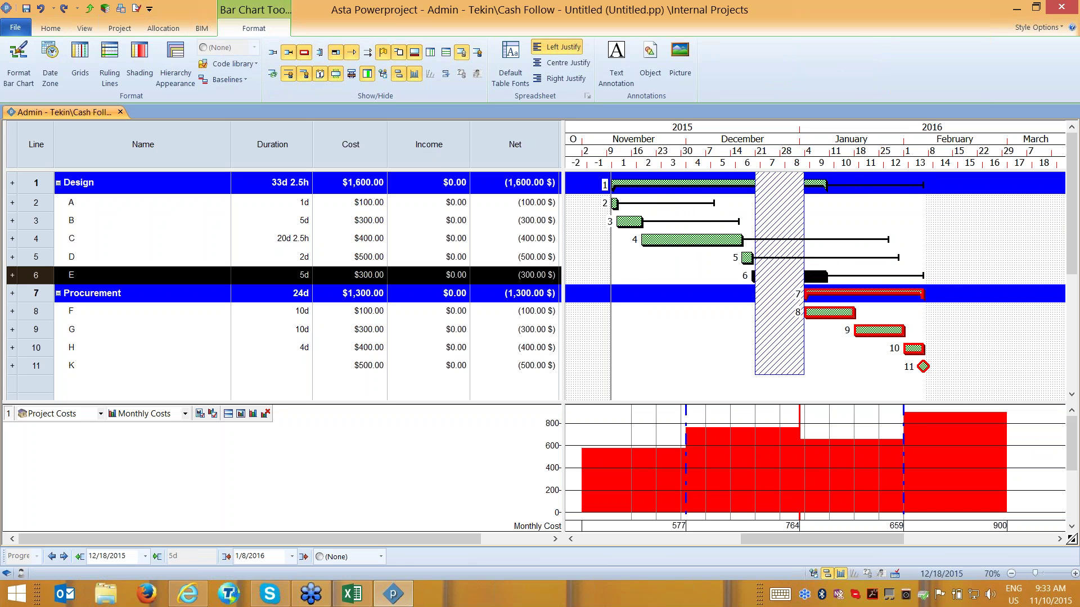
pyautogui.click(300, 279)
pyautogui.click(300, 279)
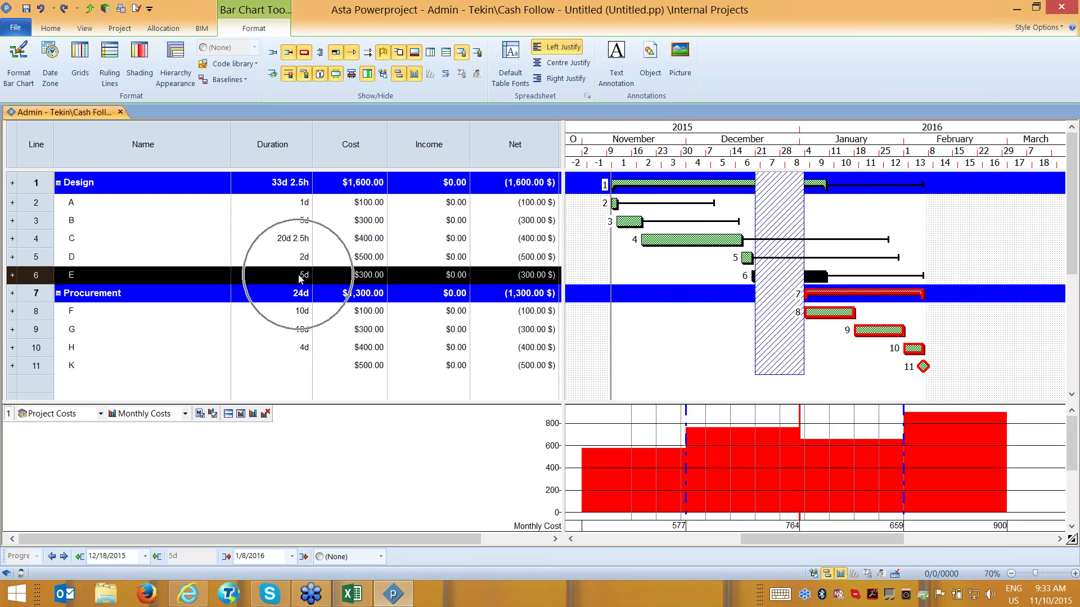
pyautogui.click(751, 280)
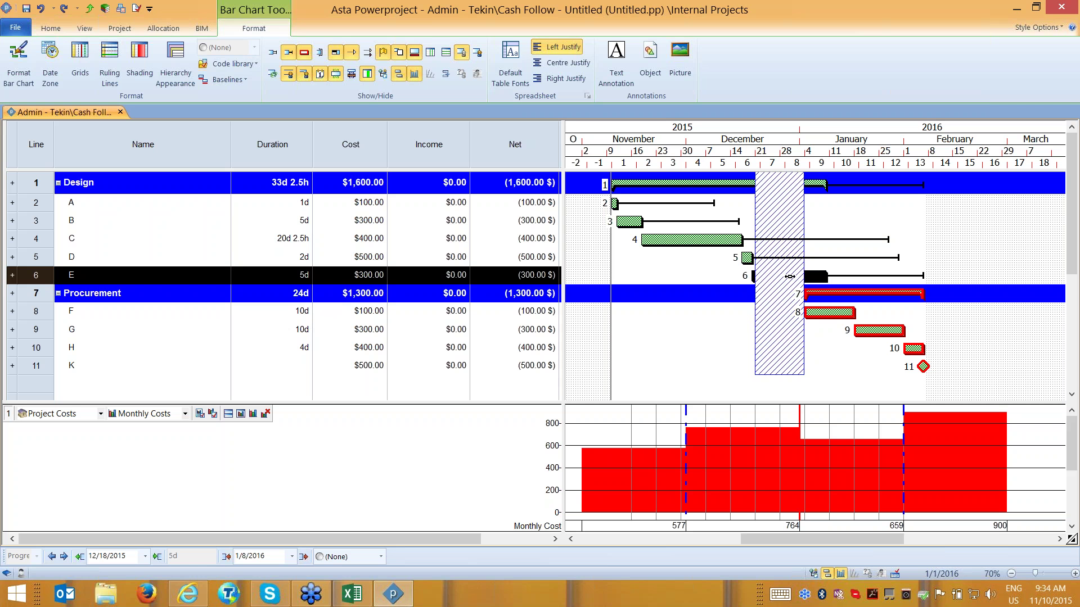
# Shift task D one day later to start on 12/17/2015, check its duration, and hide the non-working shading over the bars.
pyautogui.click(748, 259)
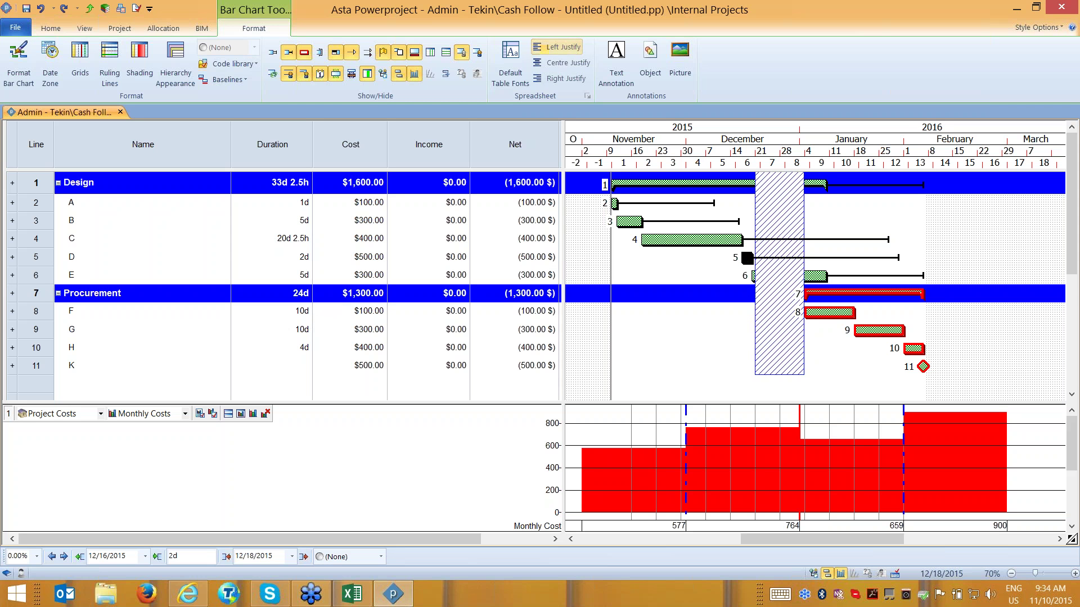
pyautogui.click(64, 556)
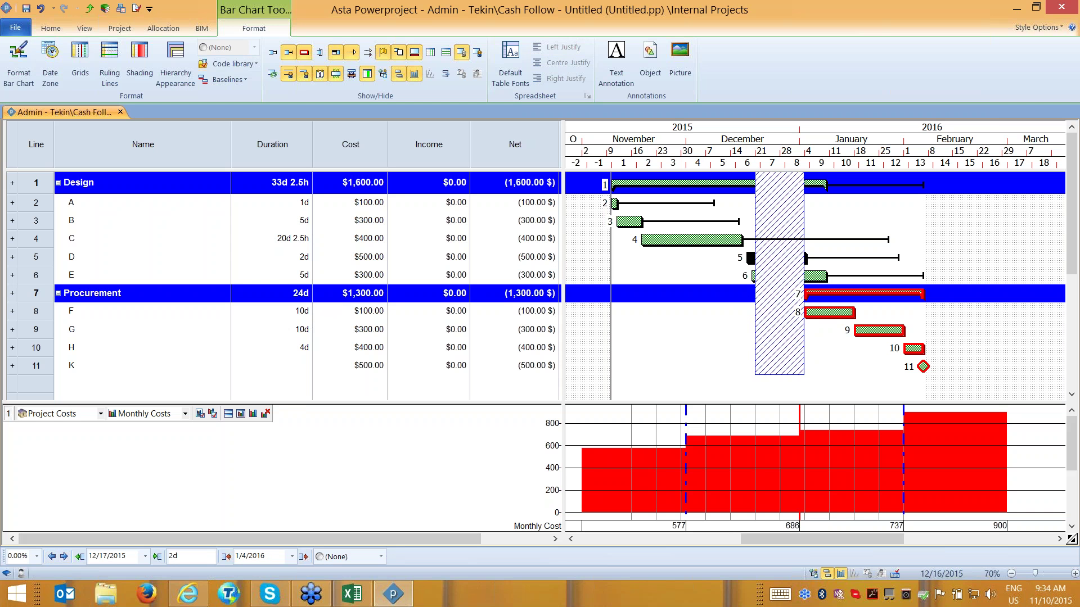
pyautogui.click(299, 264)
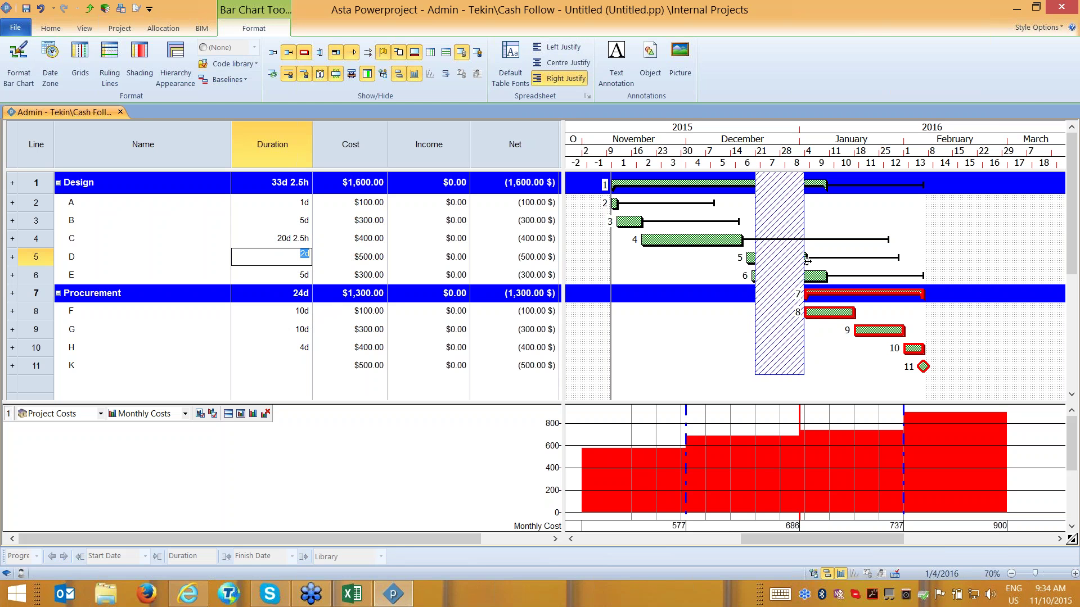
pyautogui.click(794, 194)
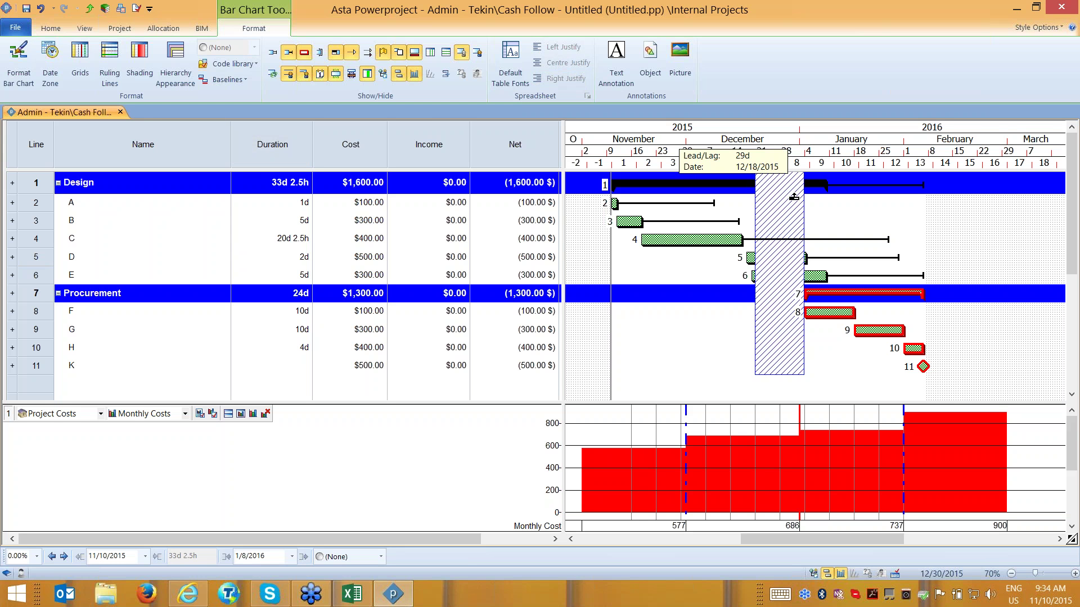
pyautogui.click(340, 83)
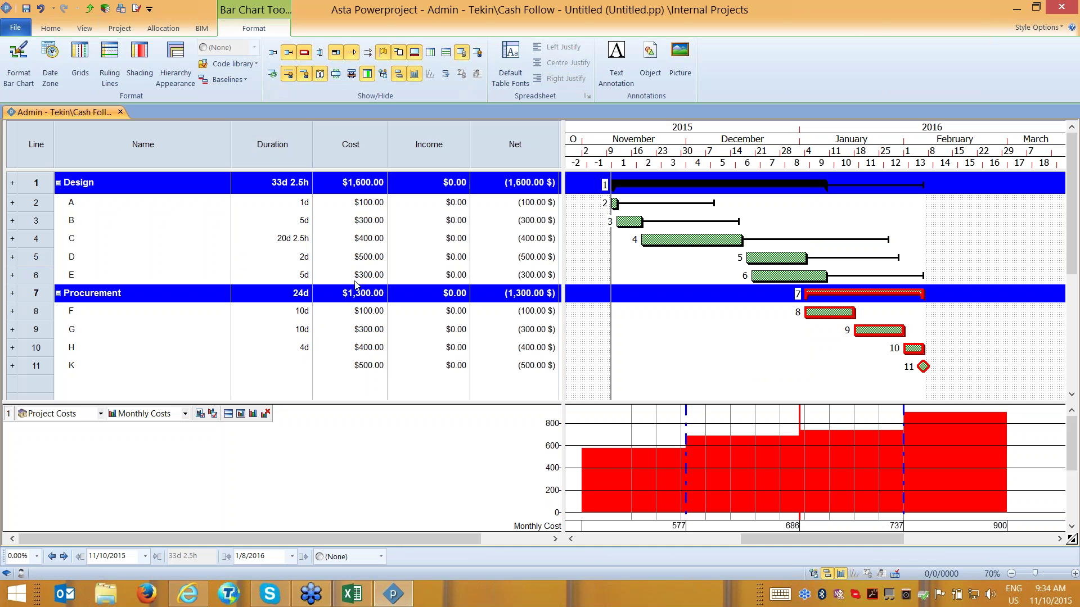
# Delete all the Design and Procurement tasks from the bar chart.
pyautogui.moveTo(36, 182); pyautogui.dragTo(11, 379)
pyautogui.press('Delete')
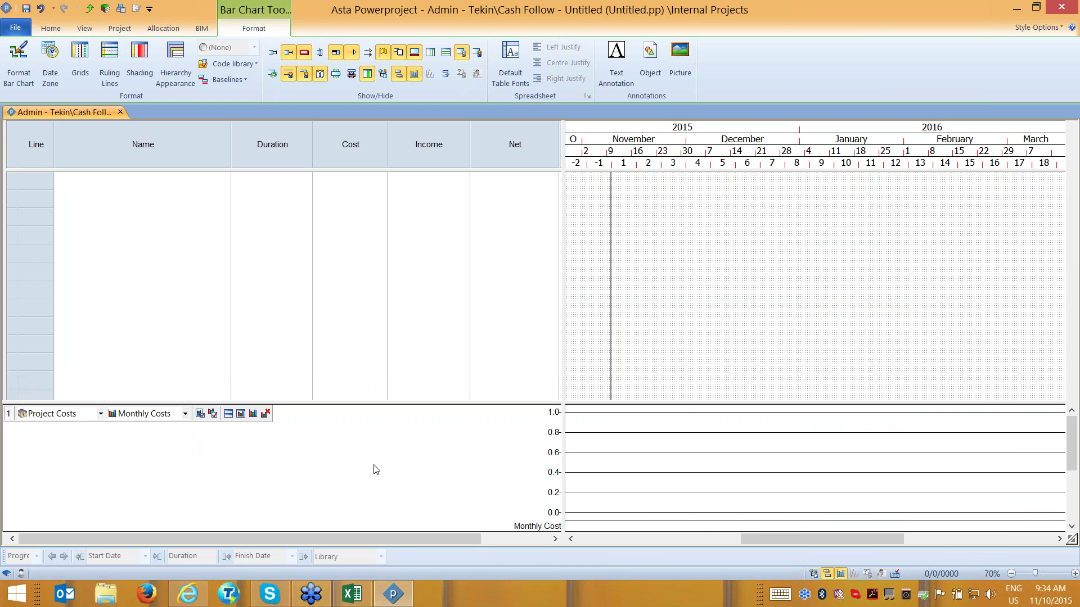
# Create a task named Excavation on the first line with a duration of 10 days.
pyautogui.click(182, 183)
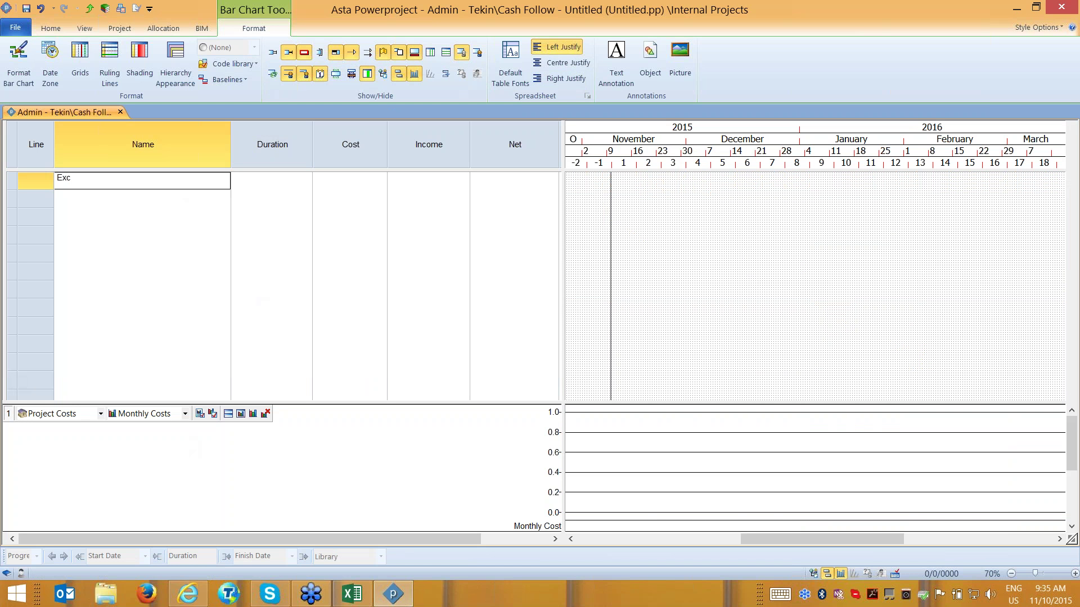
pyautogui.write('Excavation')
pyautogui.press('Return')
pyautogui.click(280, 182)
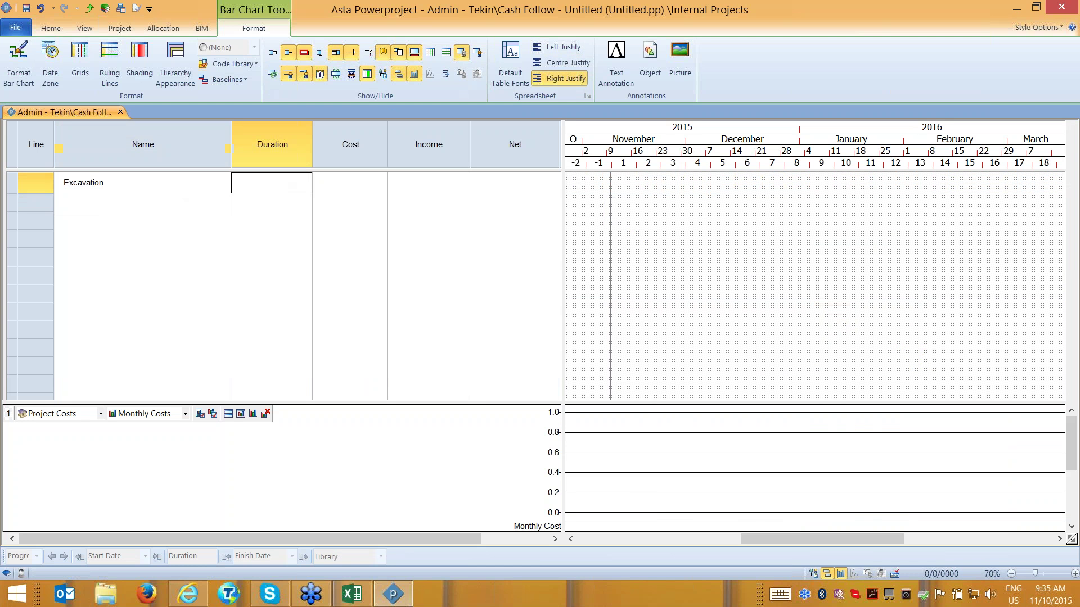
pyautogui.write('10')
pyautogui.press('Return')
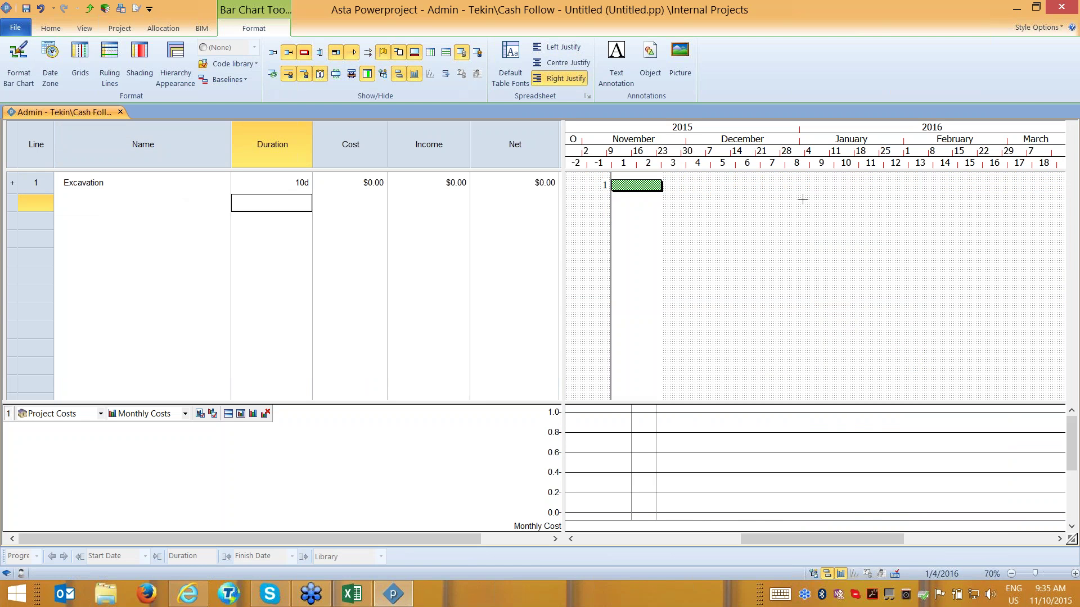
# Widen the spreadsheet area and add a Start date column between Duration and Cost.
pyautogui.click(647, 188)
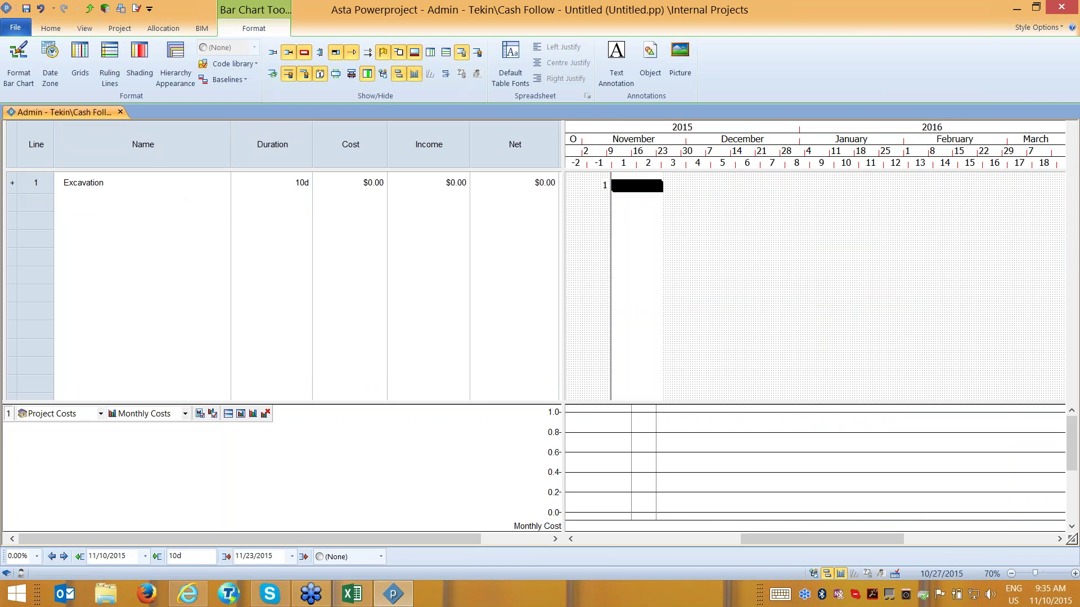
pyautogui.moveTo(562, 131); pyautogui.dragTo(360, 128)
pyautogui.click(597, 126)
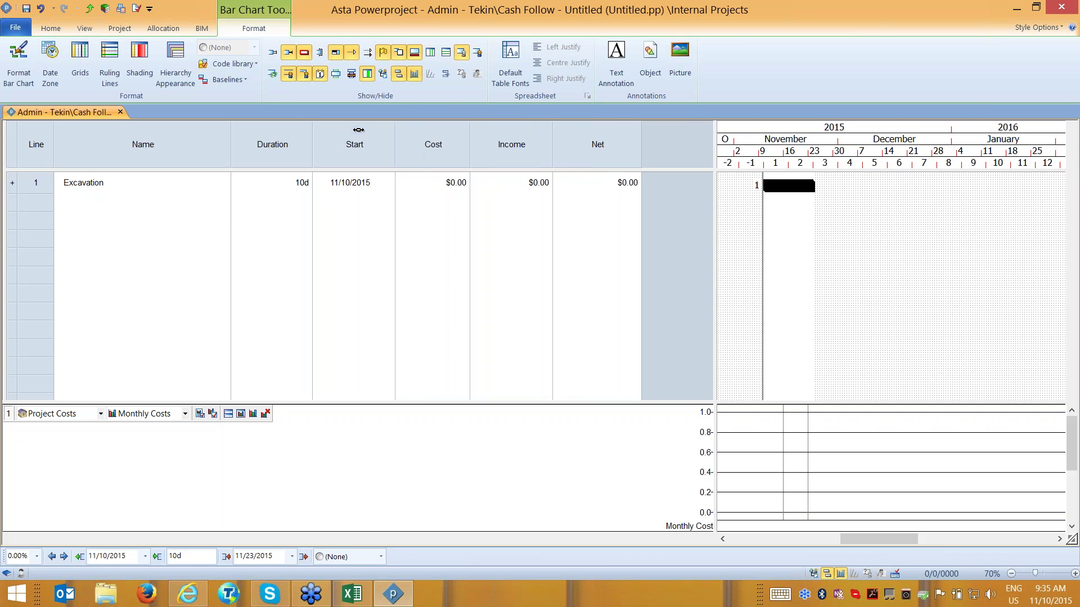
# Add a Finish date column between Start and Cost, and narrow the spreadsheet so it ends at the new column.
pyautogui.rightClick(417, 139)
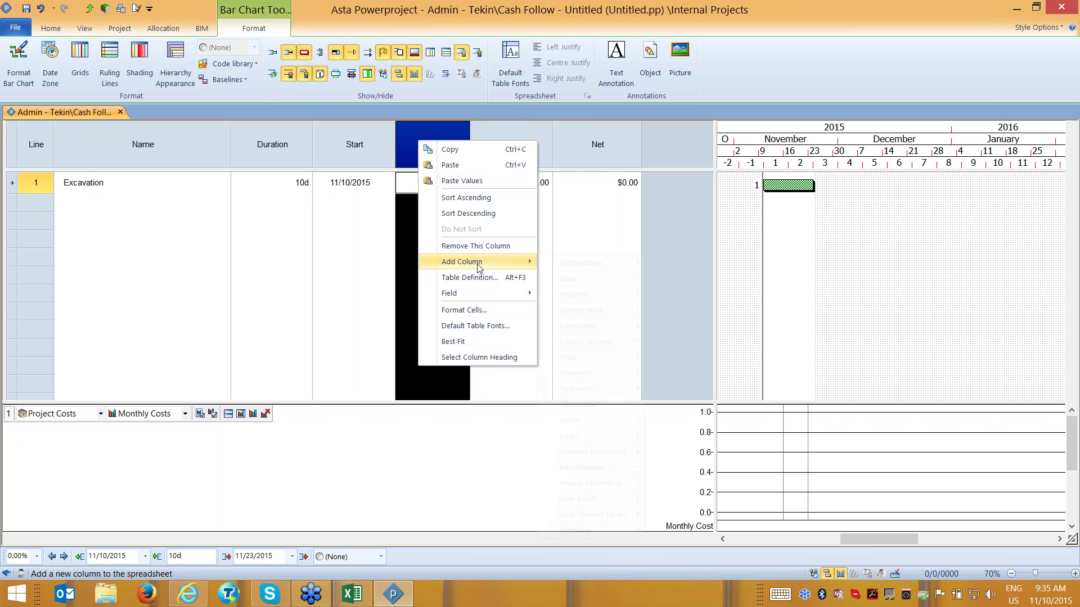
pyautogui.moveTo(531, 268)
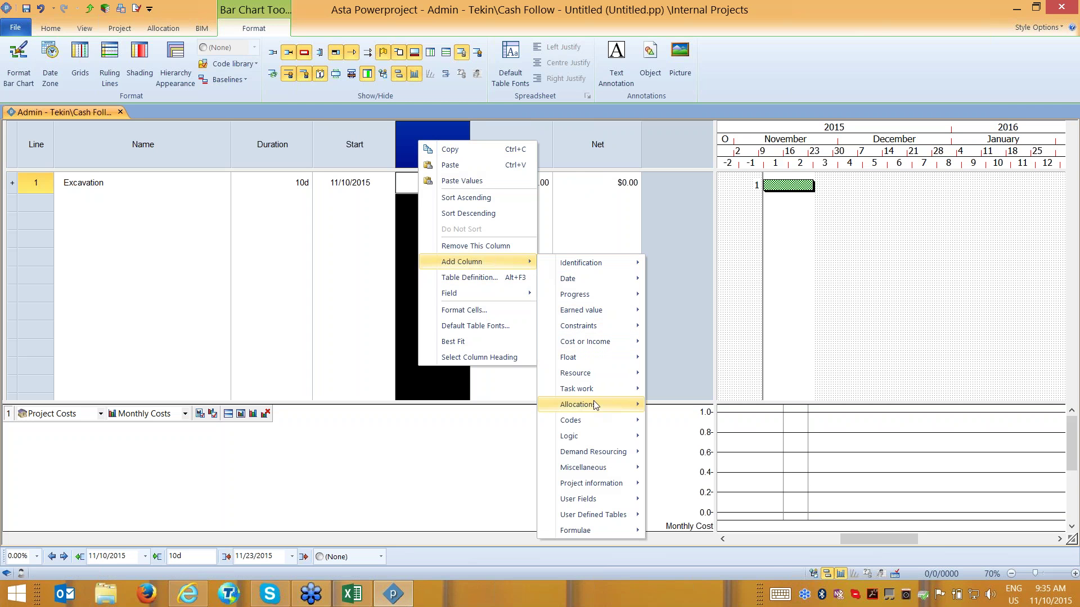
pyautogui.moveTo(605, 279)
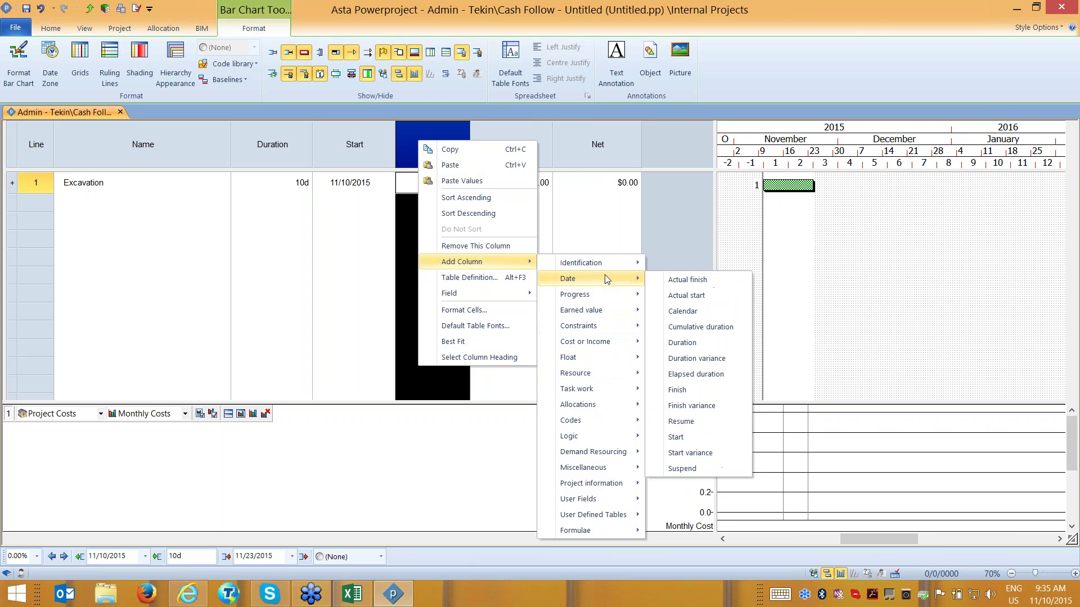
pyautogui.click(677, 390)
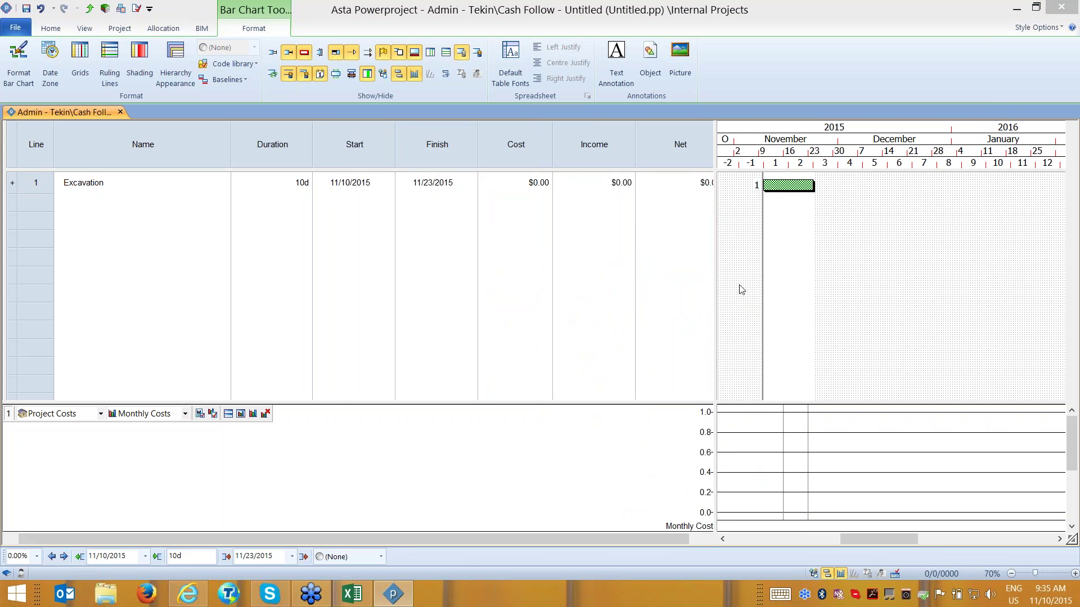
pyautogui.click(614, 494)
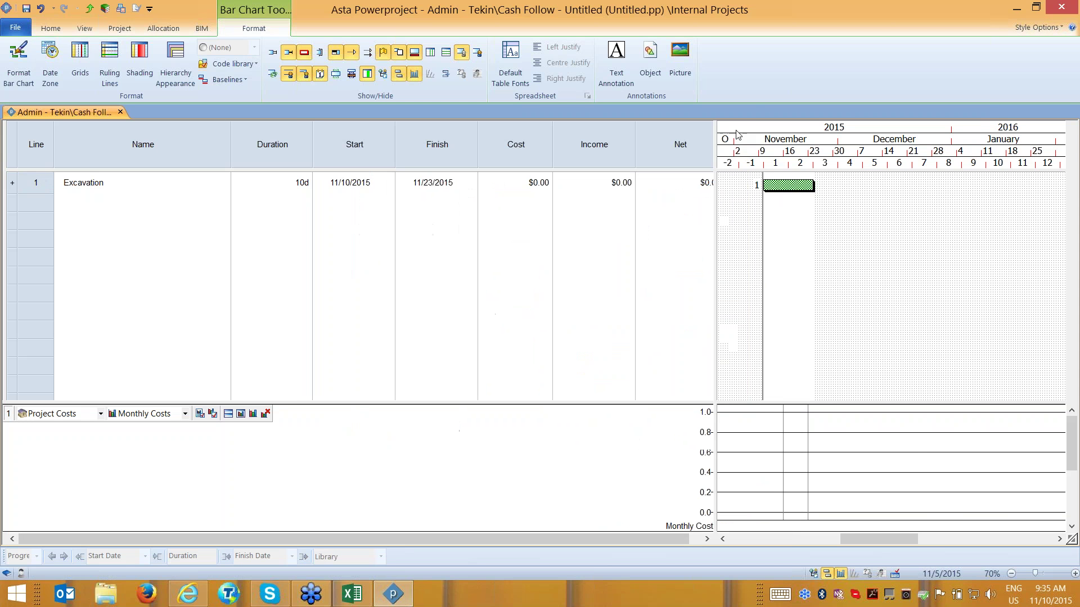
pyautogui.moveTo(714, 129); pyautogui.dragTo(470, 152)
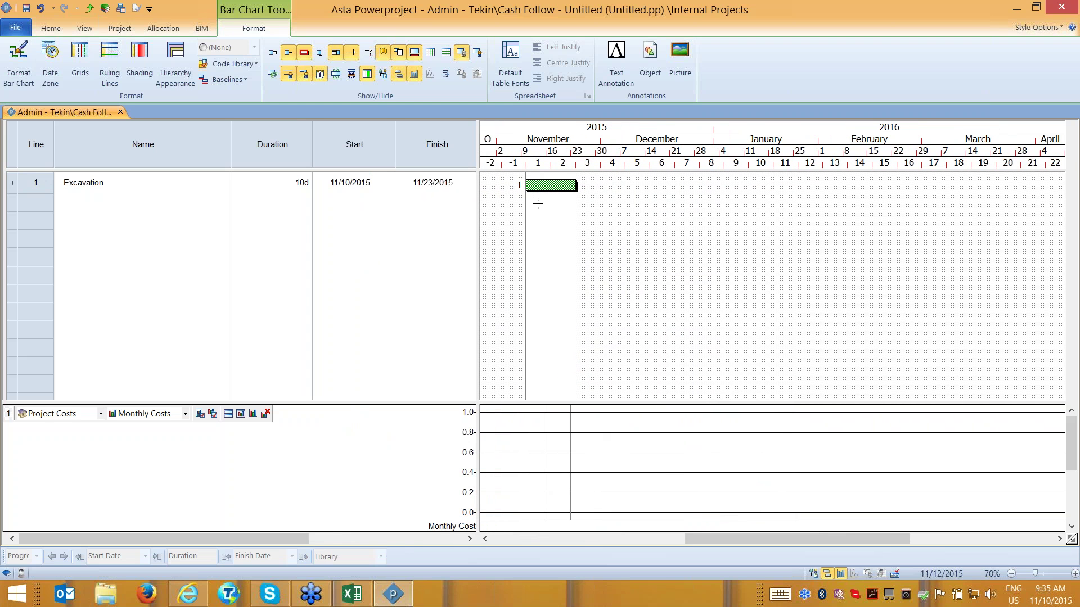
# Draw a bar on the second line from about 11/20/2015 to 12/14/2015 and name the task Foundation.
pyautogui.moveTo(567, 203); pyautogui.dragTo(651, 201)
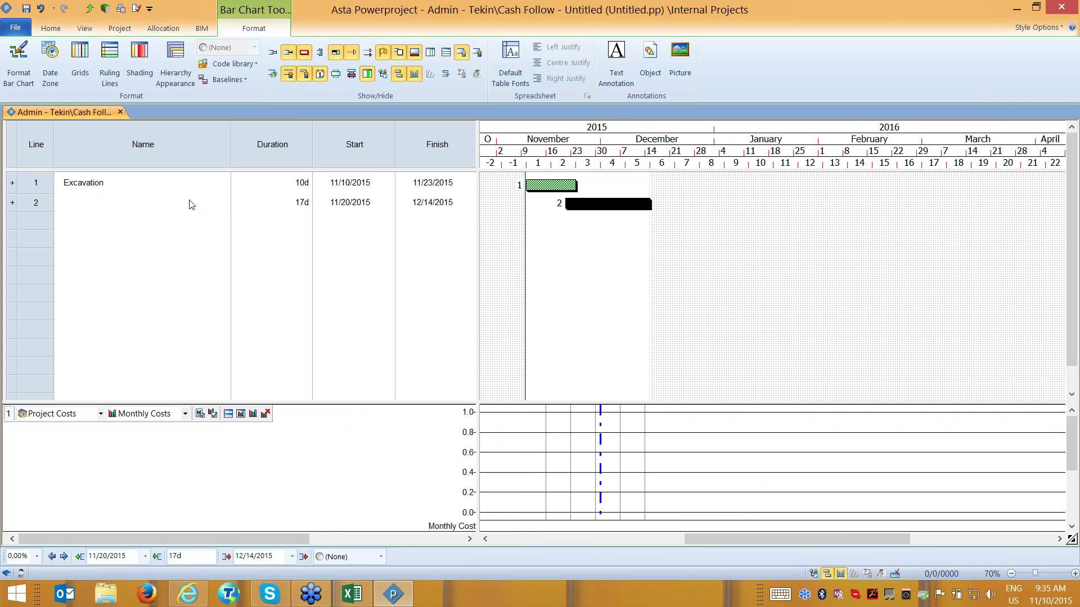
pyautogui.click(176, 199)
pyautogui.write('Foundation')
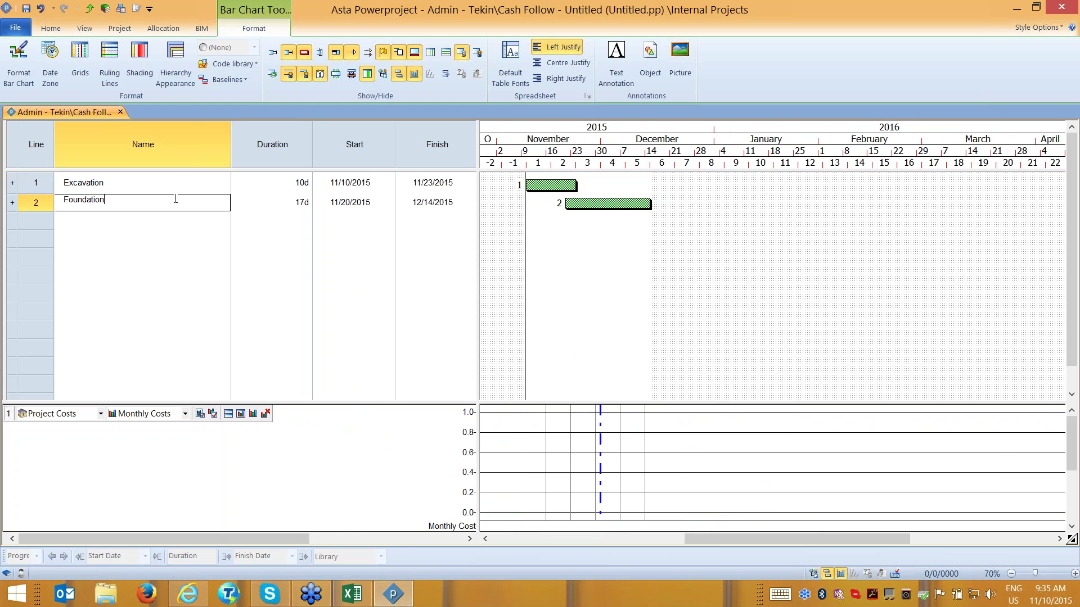
# Draw a bar on the third line from about 11/27/2015 to 12/7/2015 and name the task izolation.
pyautogui.press('Return')
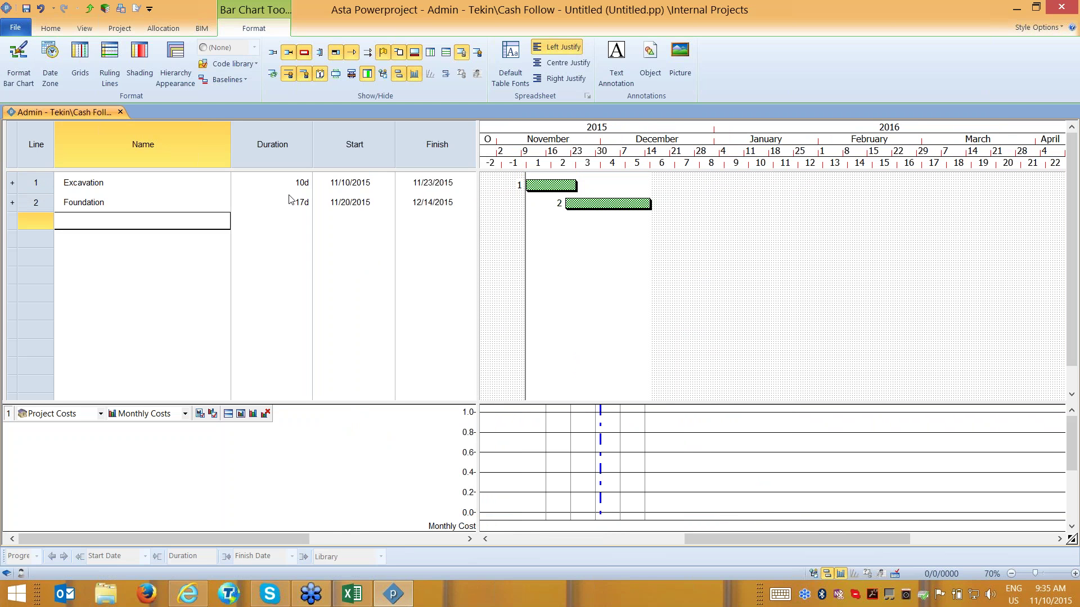
pyautogui.moveTo(593, 221); pyautogui.dragTo(628, 220)
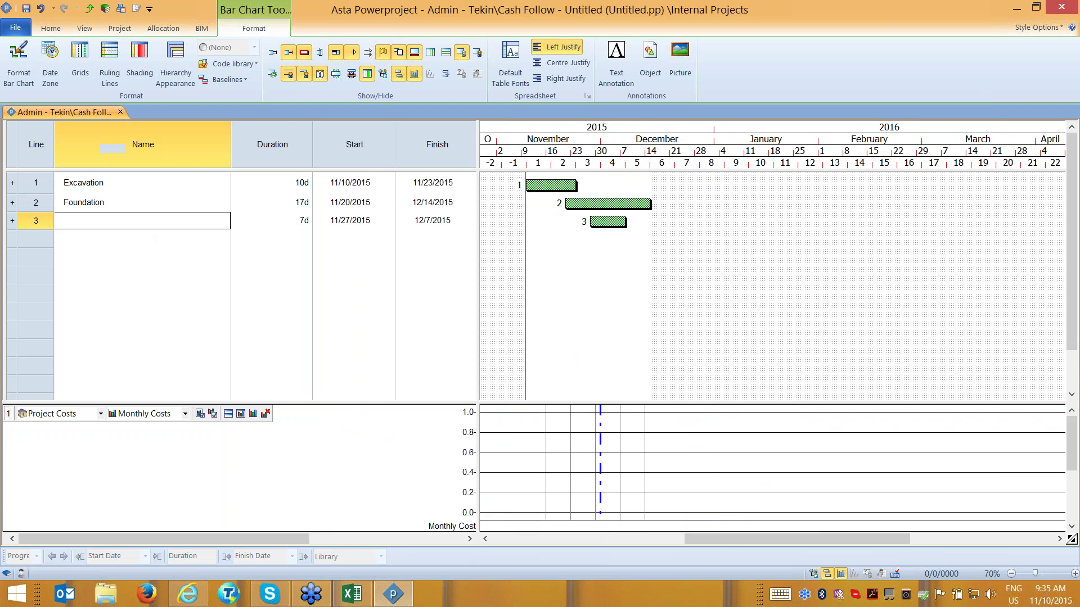
pyautogui.write('izolation')
pyautogui.press('Return')
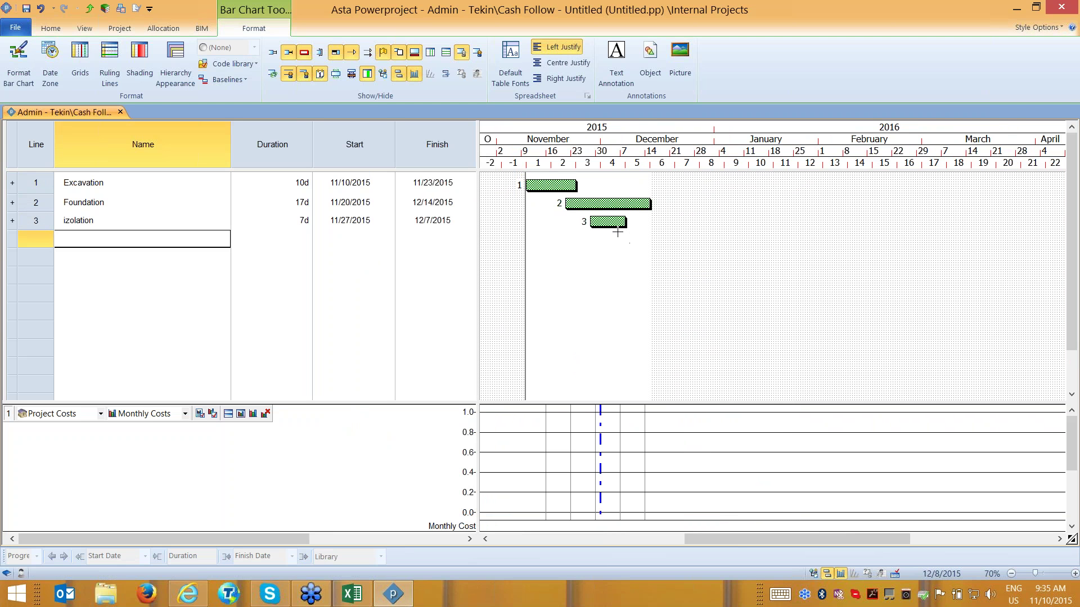
# Draw a bar on the fourth line from about 12/4/2015 to 12/18/2015 and name the task 1st Floor Concrete.
pyautogui.moveTo(618, 228); pyautogui.dragTo(681, 229)
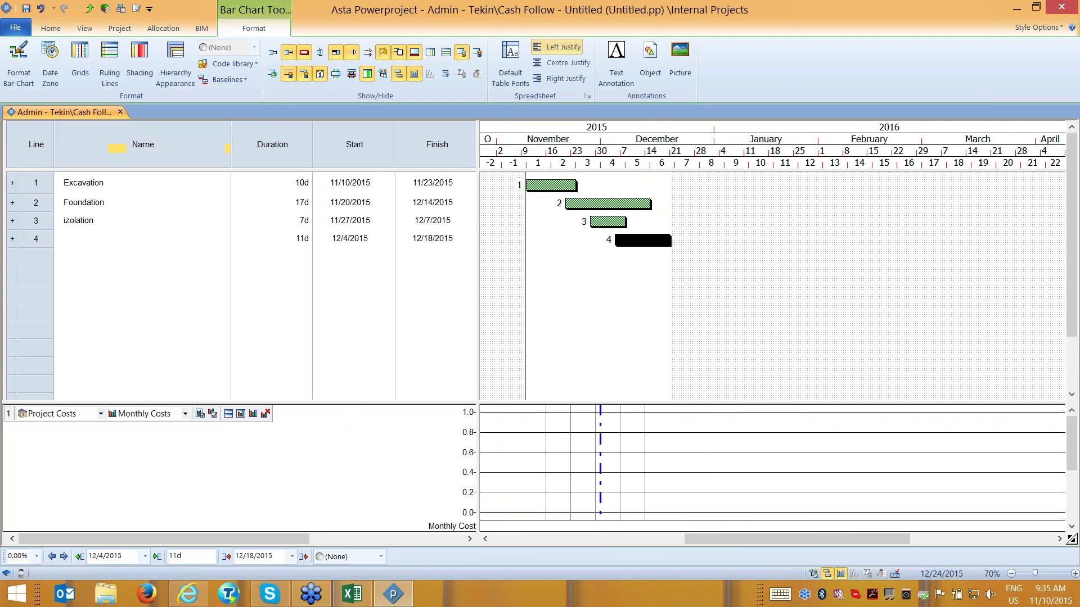
pyautogui.click(128, 242)
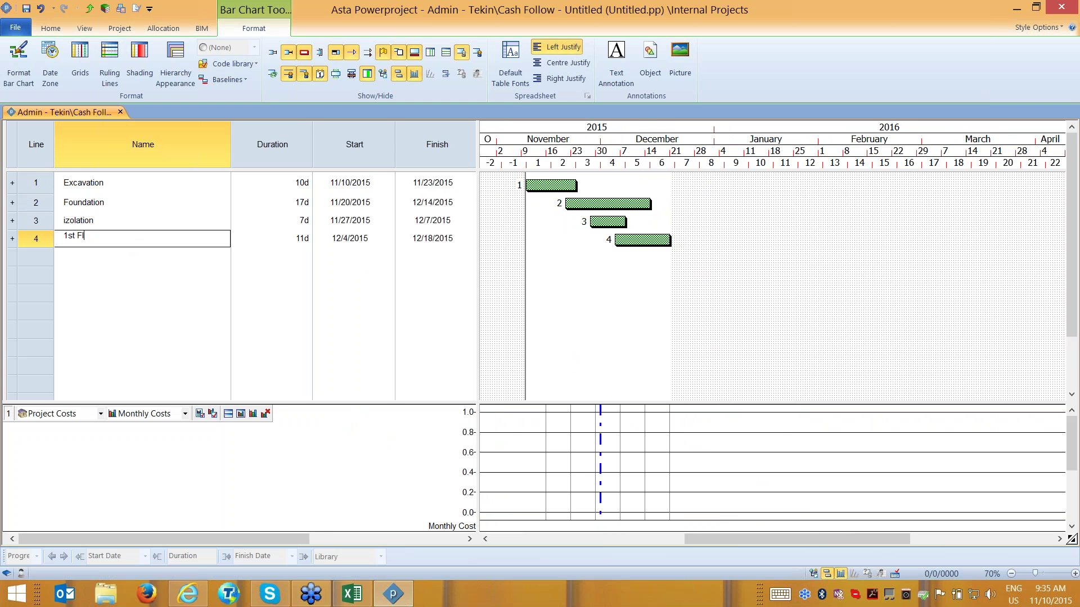
pyautogui.write('1st Fllo')
pyautogui.press('BackSpace')
pyautogui.press('BackSpace')
pyautogui.write('oor Sla')
pyautogui.press('BackSpace')
pyautogui.press('BackSpace')
pyautogui.press('BackSpace')
pyautogui.write('Concrete')
pyautogui.press('Return')
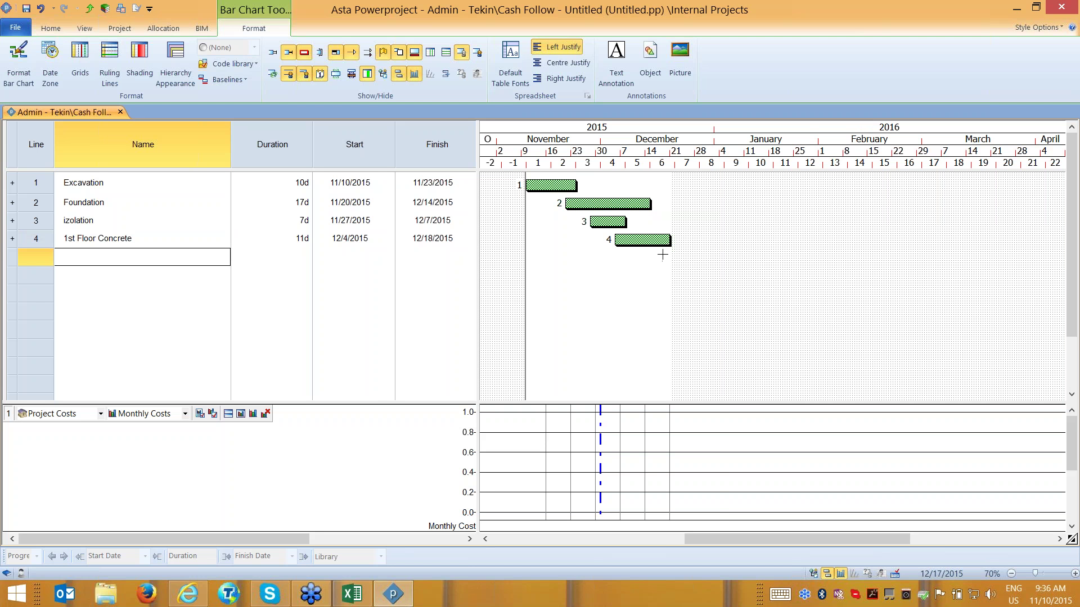
# Draw a bar on the fifth line from about 12/17/2015 to 1/20/2016 and name the task 2nd Floor Concrete.
pyautogui.moveTo(660, 258); pyautogui.dragTo(785, 258)
pyautogui.click(127, 262)
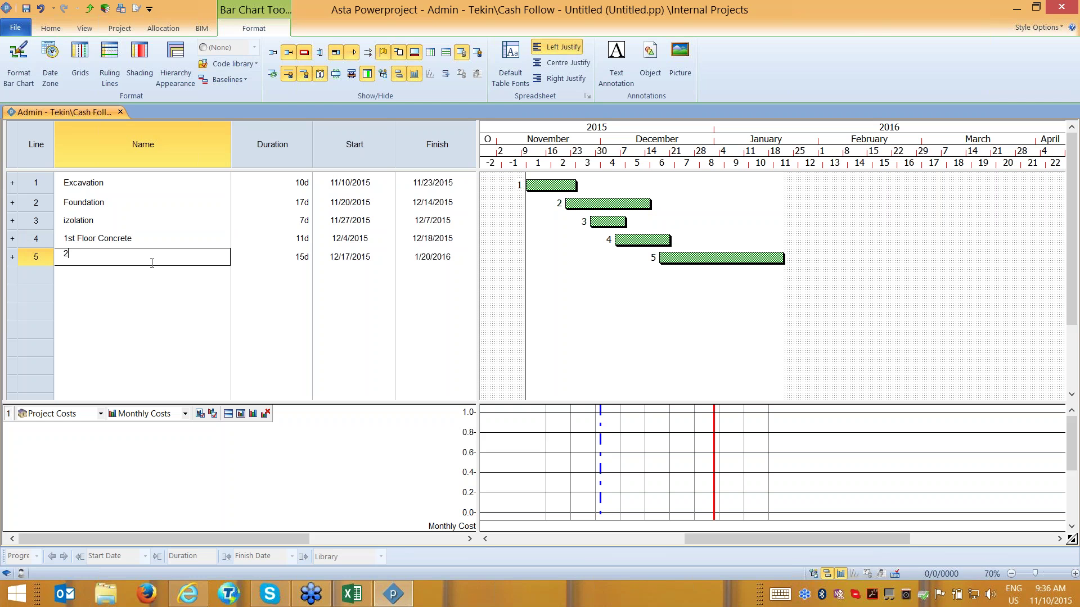
pyautogui.write('2nd S')
pyautogui.write('loor Concrete')
pyautogui.press('Return')
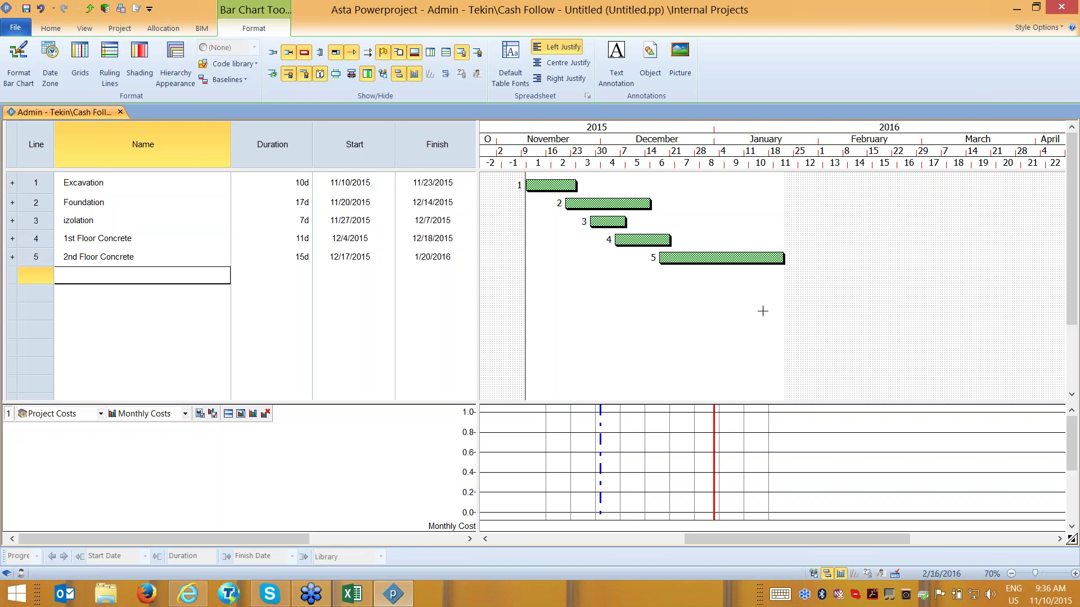
# Draw a bar on the sixth line from about 1/11/2016 to 2/15/2016 and name the task 3rd Floor Concrete.
pyautogui.moveTo(745, 275); pyautogui.dragTo(873, 276)
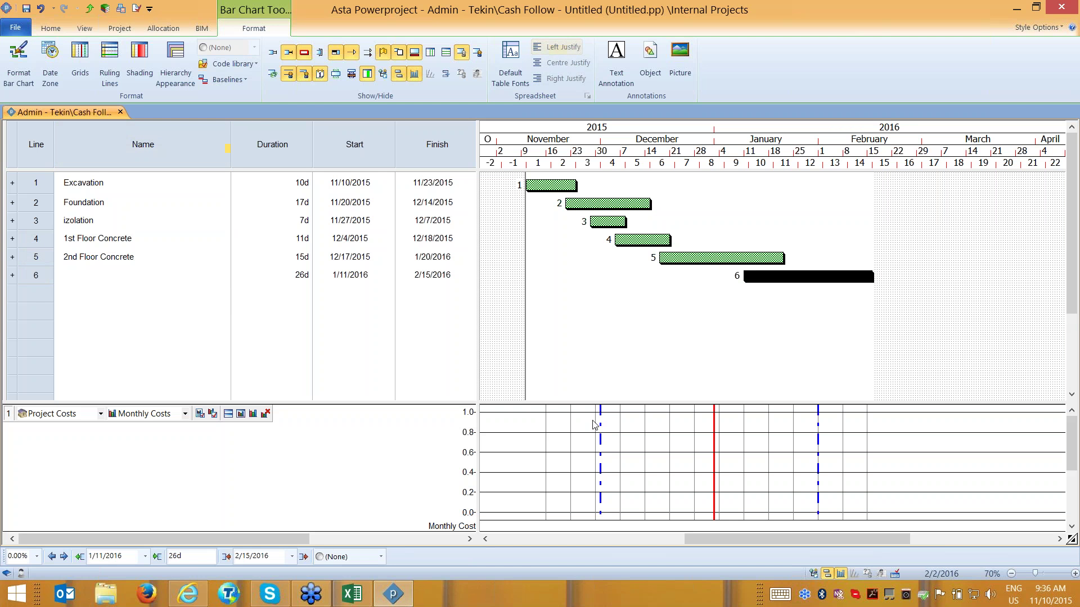
pyautogui.click(112, 277)
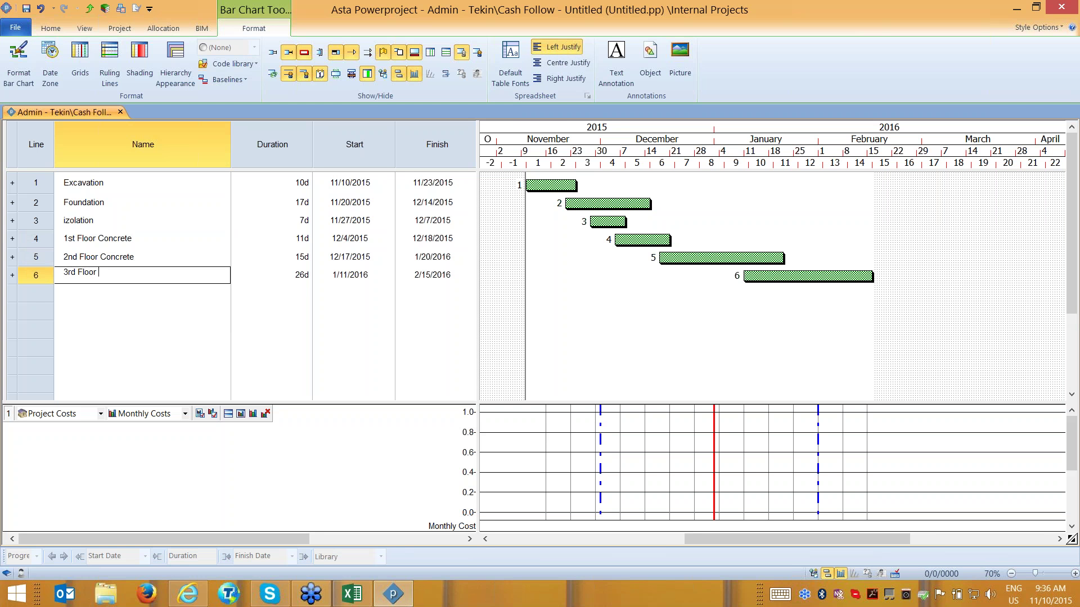
pyautogui.write('3rd Floor Concrete')
pyautogui.press('Return')
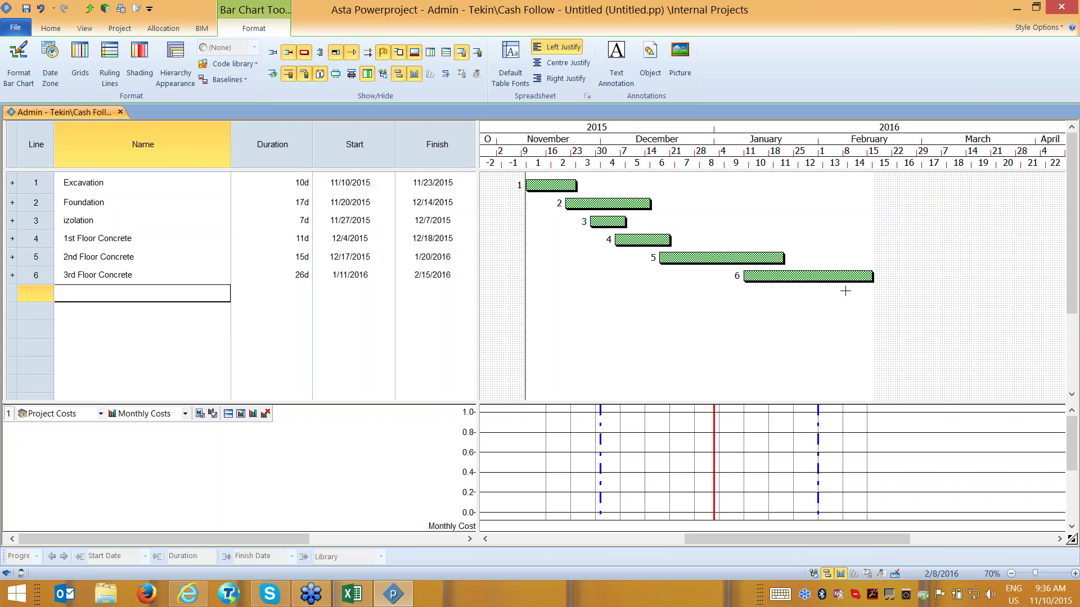
# Draw a bar on the seventh line from about 2/8/2016 to 2/26/2016 and widen the spreadsheet to show the Cost column.
pyautogui.moveTo(846, 293); pyautogui.dragTo(916, 293)
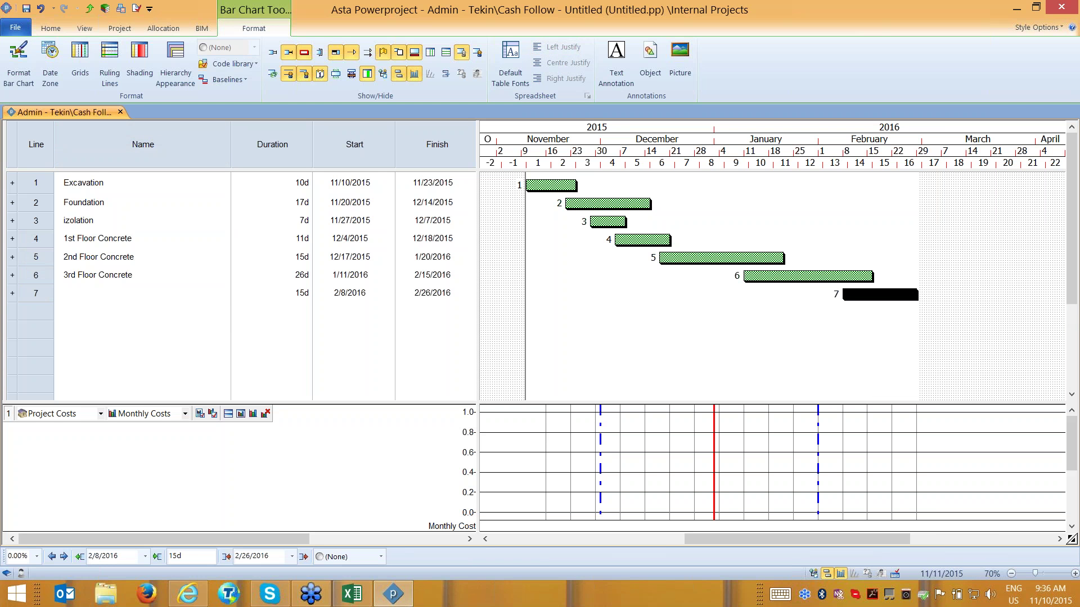
pyautogui.moveTo(700, 258); pyautogui.dragTo(871, 290)
pyautogui.moveTo(475, 124); pyautogui.dragTo(553, 124)
# Set the task costs to $1,000 for Excavation, $2,000 for Foundation and $300 for izolation.
pyautogui.click(531, 181)
pyautogui.click(534, 179)
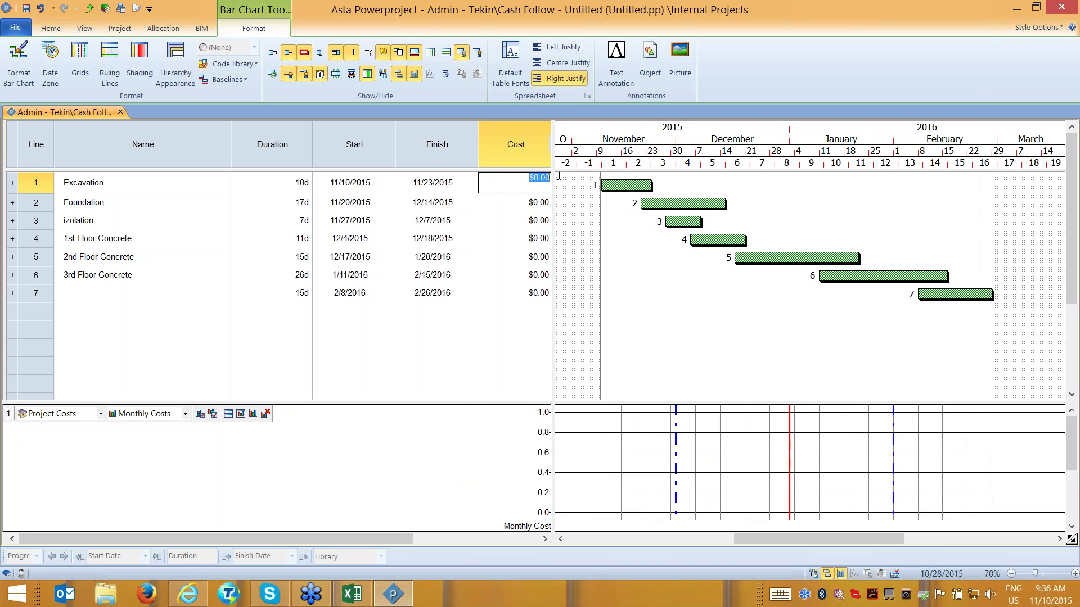
pyautogui.write('1,000')
pyautogui.press('Return')
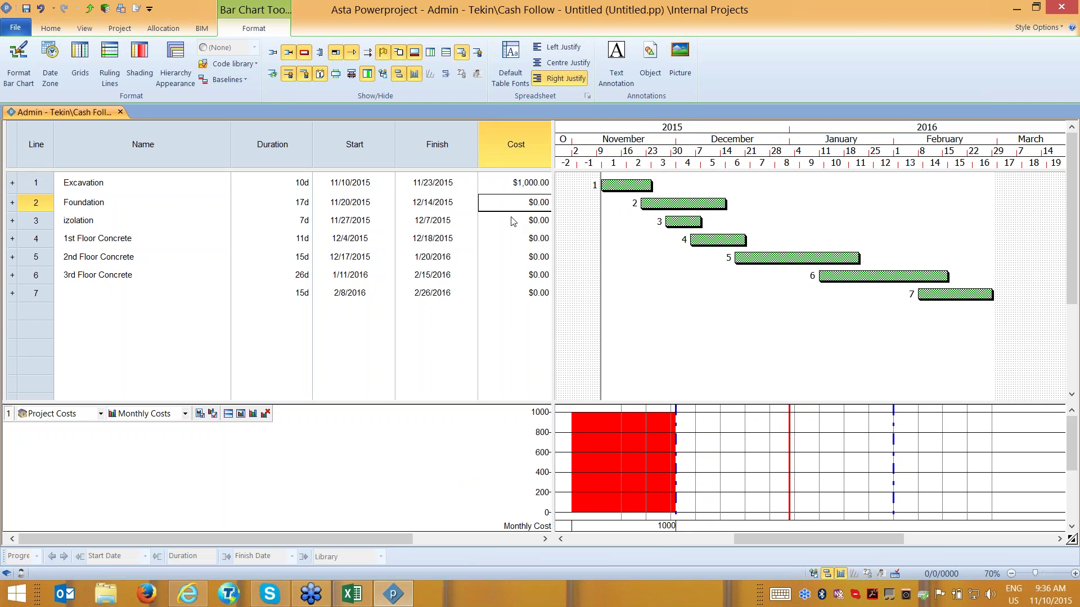
pyautogui.write('2000')
pyautogui.press('Return')
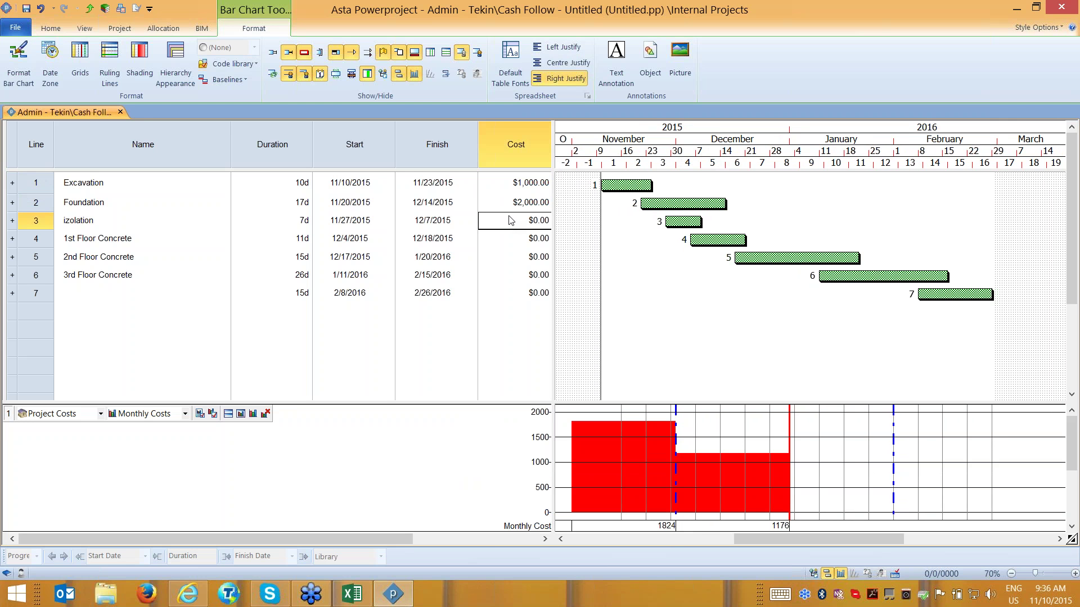
pyautogui.write('300')
pyautogui.press('Return')
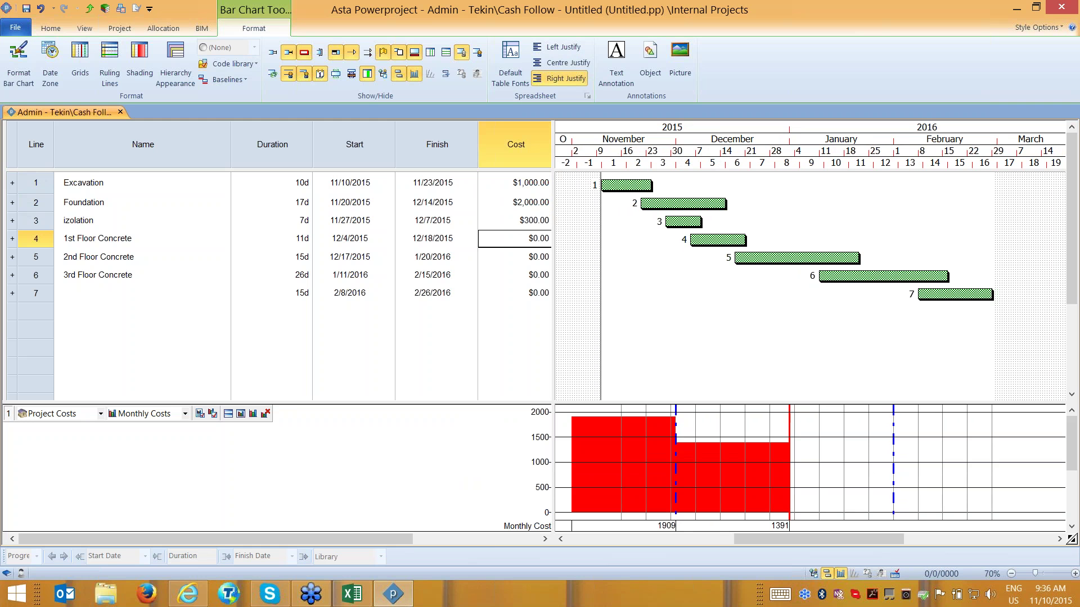
# Set the costs to $3,000 for 1st Floor Concrete, $3,500 each for the 2nd and 3rd floors, and $3,000 for the seventh task.
pyautogui.write('3000')
pyautogui.press('Return')
pyautogui.write('3,5')
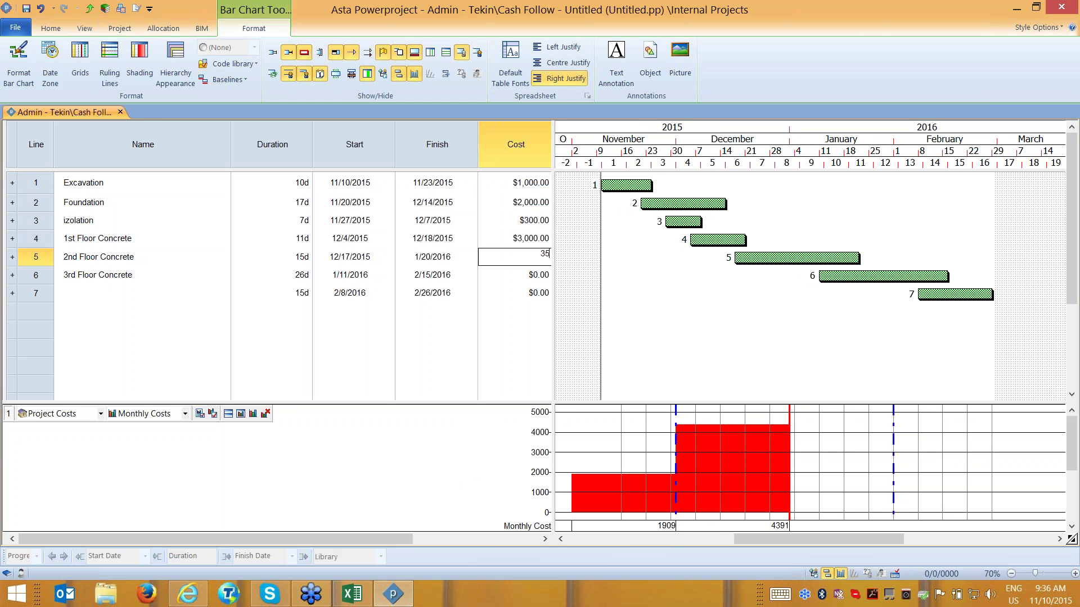
pyautogui.write('00')
pyautogui.press('Return')
pyautogui.write('35')
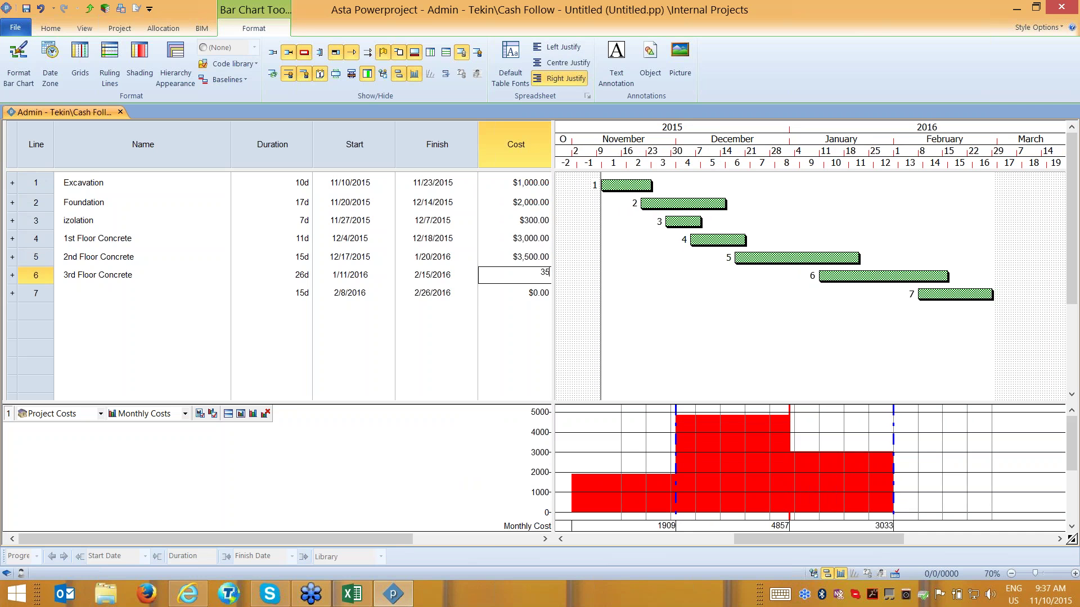
pyautogui.press('Return')
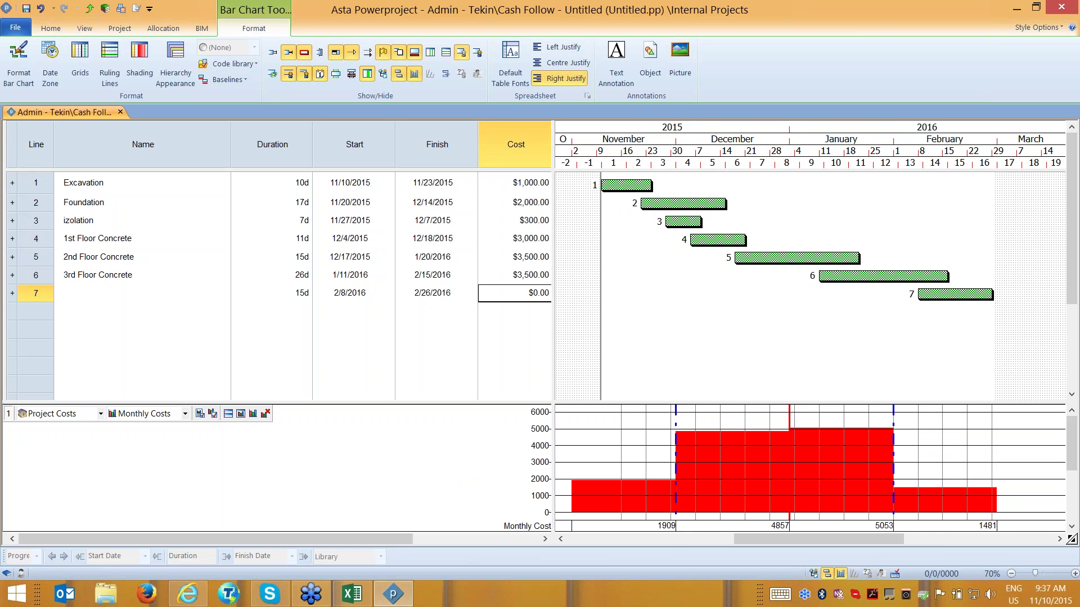
pyautogui.write('3,000')
pyautogui.press('Return')
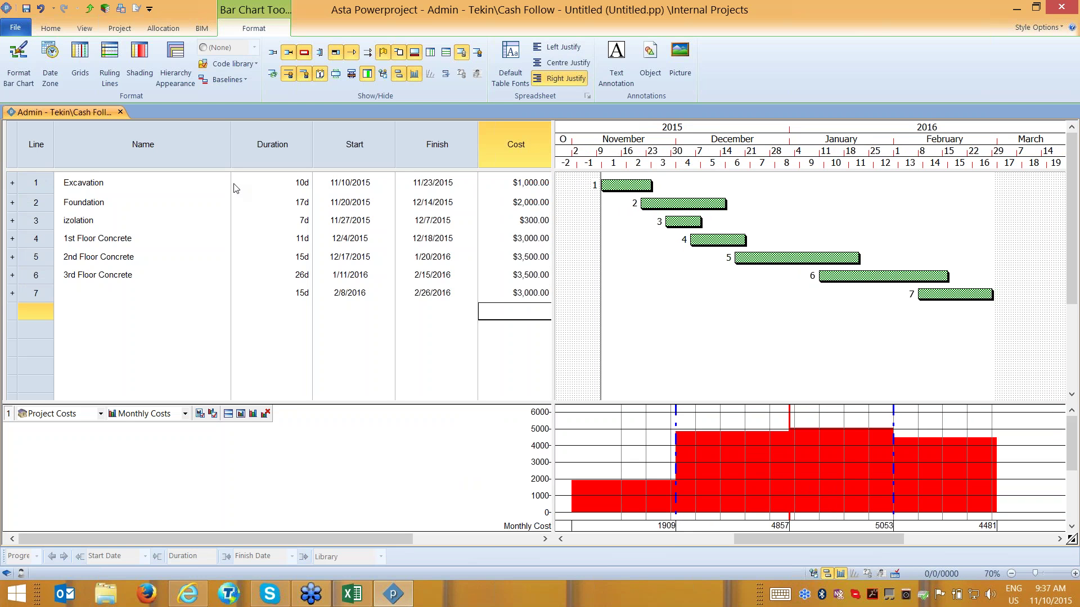
# Name the unnamed task on the seventh line 4th Flooe Concrete.
pyautogui.click(115, 296)
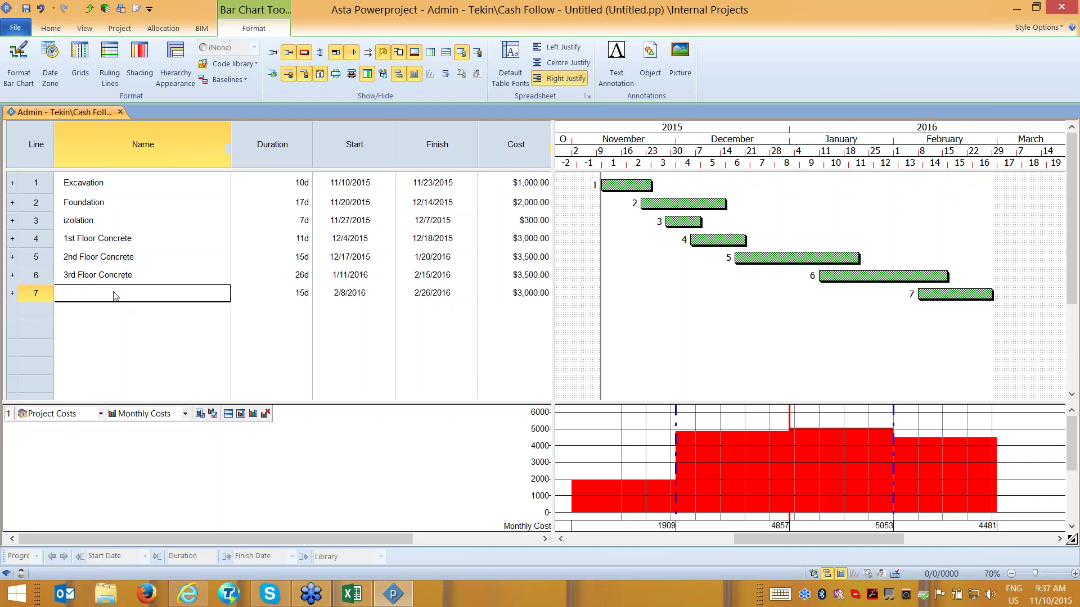
pyautogui.click(116, 291)
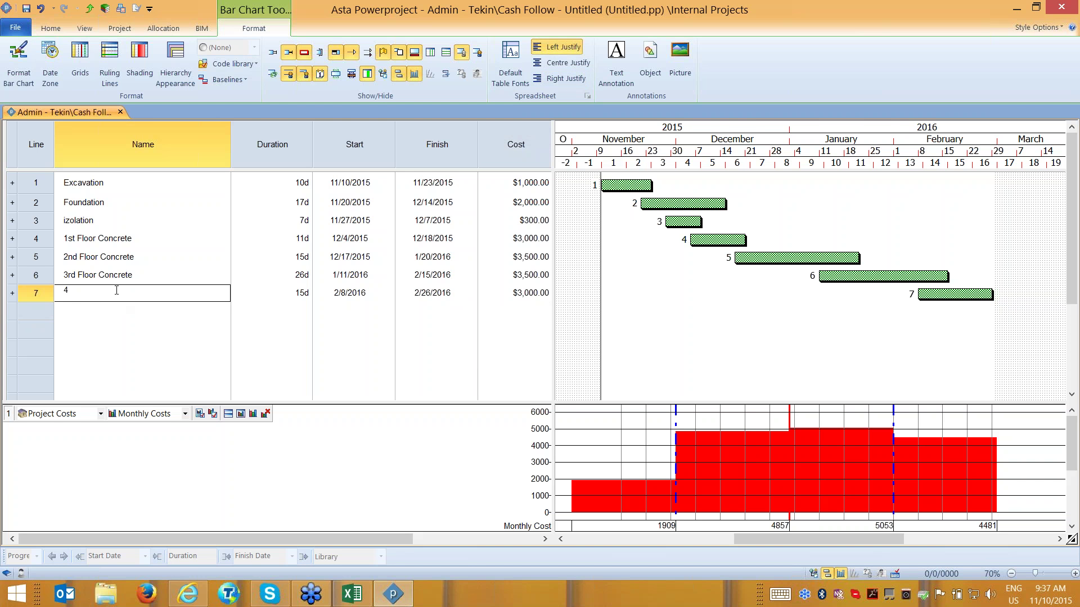
pyautogui.write('4th Floo  Concrete')
pyautogui.press('Return')
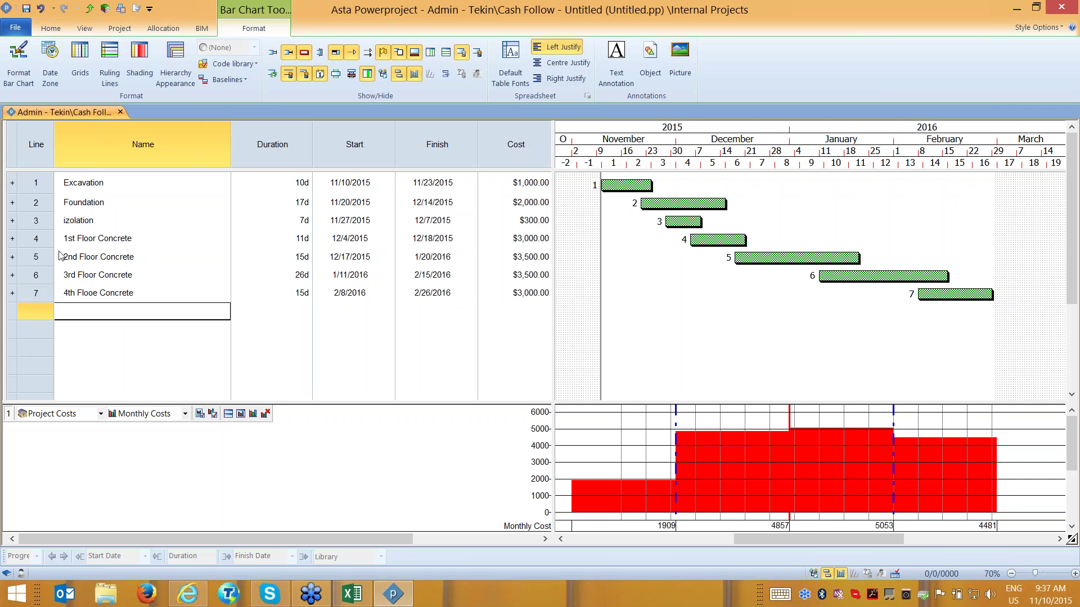
# Summarise the Excavation, Foundation and izolation tasks under one summary bar named Foundation.
pyautogui.moveTo(228, 182); pyautogui.dragTo(229, 221)
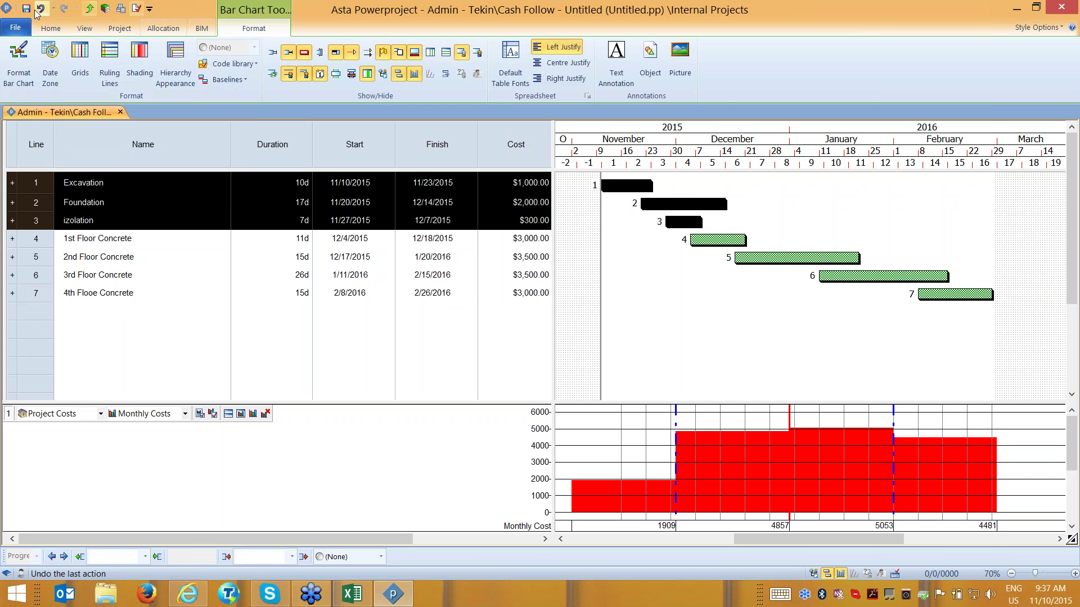
pyautogui.click(50, 28)
pyautogui.click(388, 65)
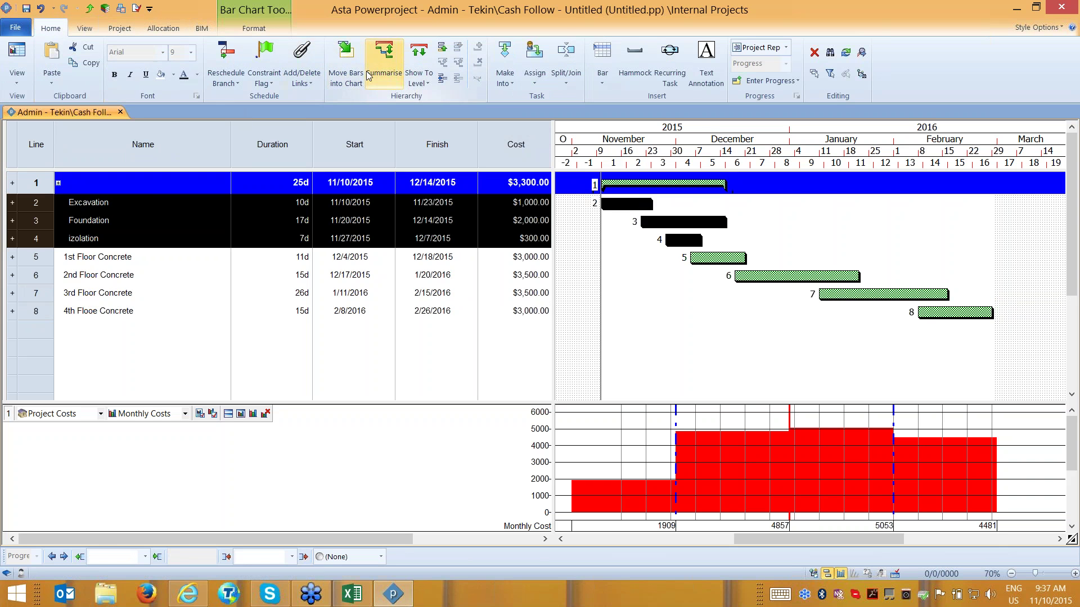
pyautogui.click(146, 182)
pyautogui.write('Fo')
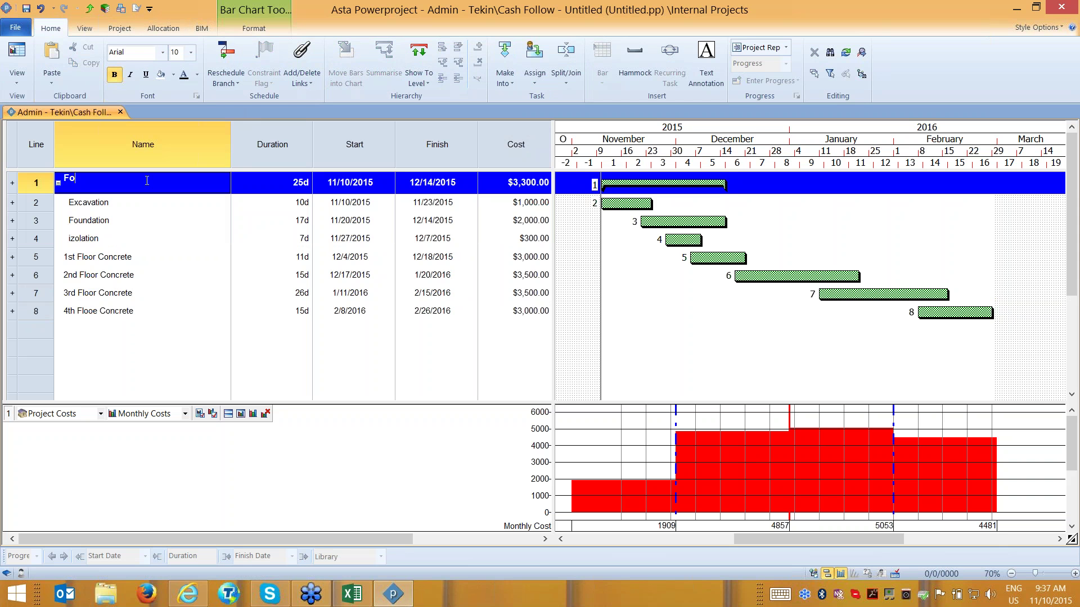
pyautogui.write('undation')
pyautogui.press('Return')
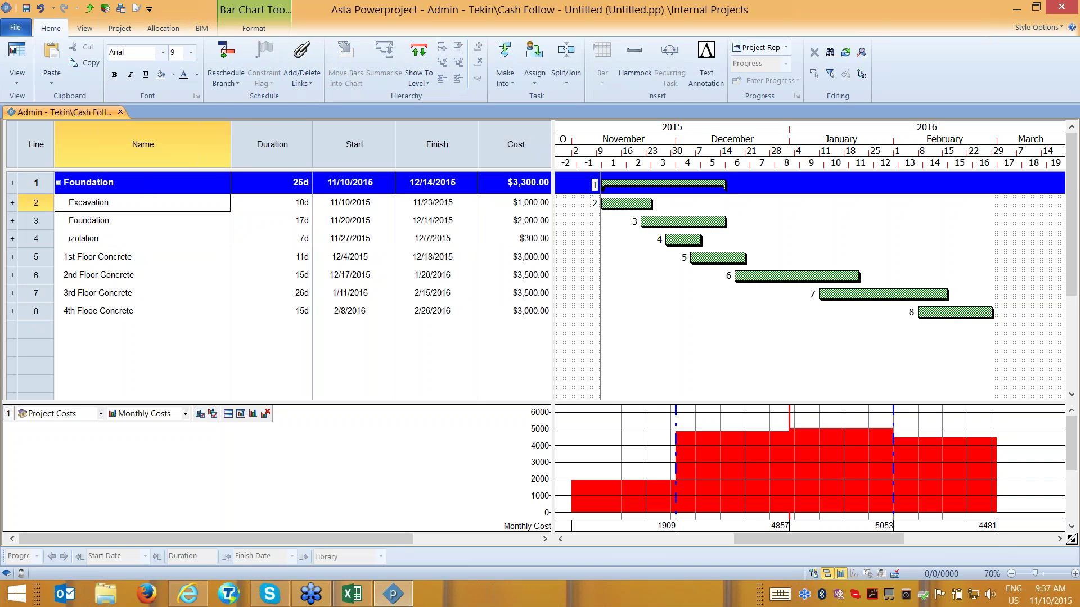
# Summarise the four floor concrete tasks under one summary bar named Floor Plan.
pyautogui.moveTo(33, 310); pyautogui.dragTo(34, 257)
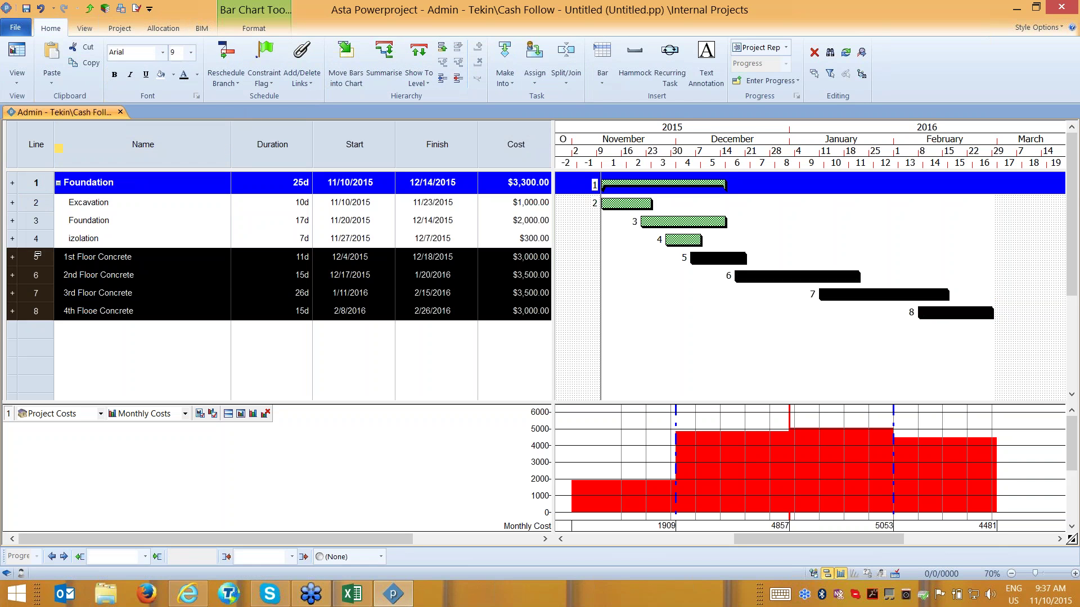
pyautogui.click(377, 66)
pyautogui.click(123, 258)
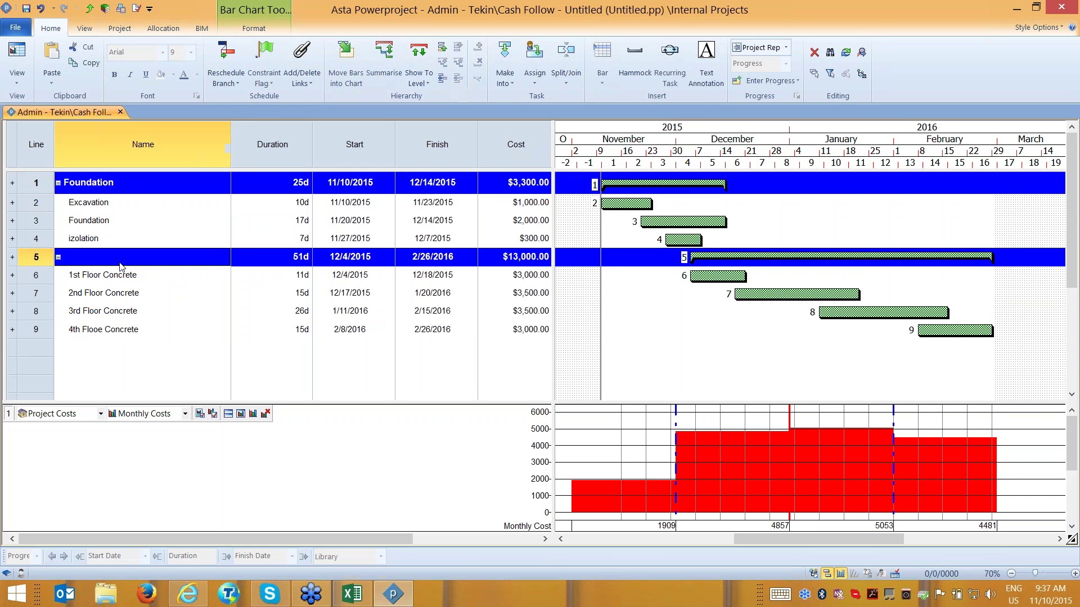
pyautogui.write('Floor')
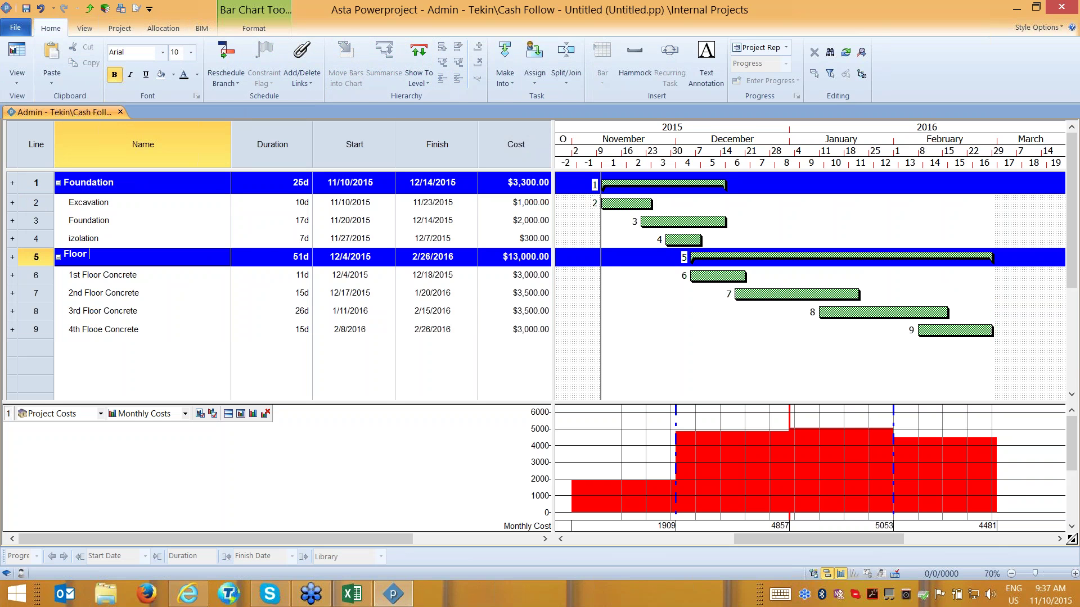
pyautogui.write(' Plan')
pyautogui.press('Return')
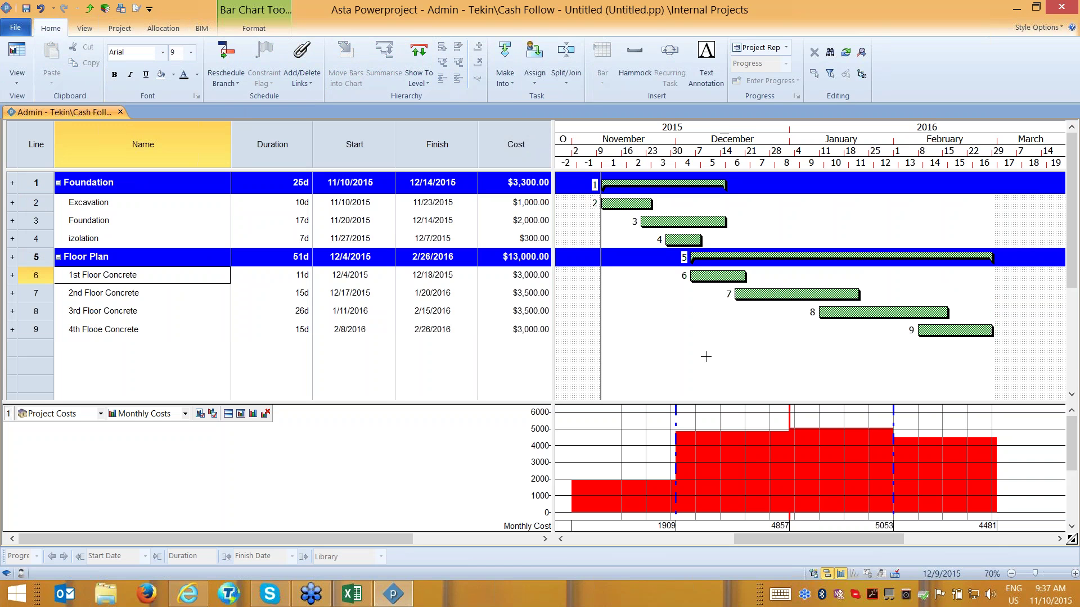
# Try to reschedule the whole project without task links, and undo the reschedule.
pyautogui.press('F9')
pyautogui.press('Return')
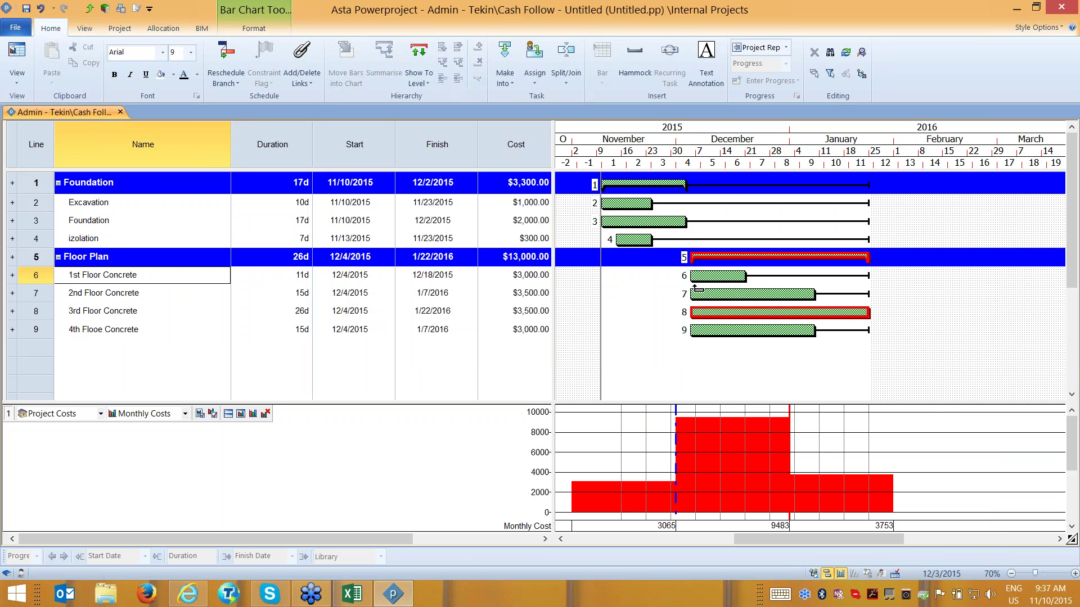
pyautogui.hotkey('ctrl', 'z')
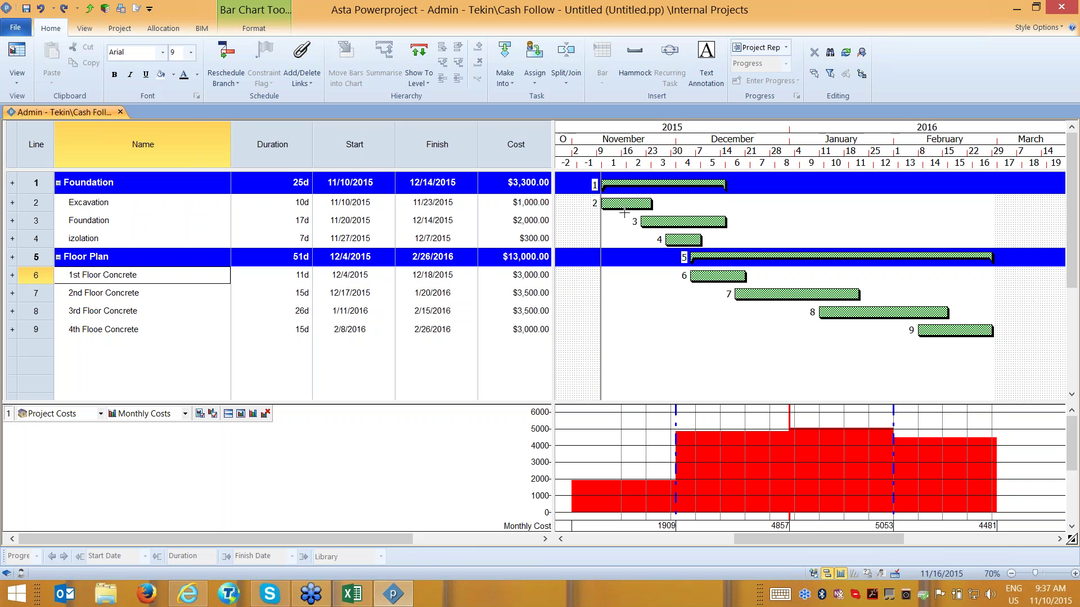
# Link the foundation and floor concrete tasks in sequence, with izolation and 1st Floor Concrete both following Foundation, and reschedule the project.
pyautogui.moveTo(624, 204); pyautogui.dragTo(641, 223)
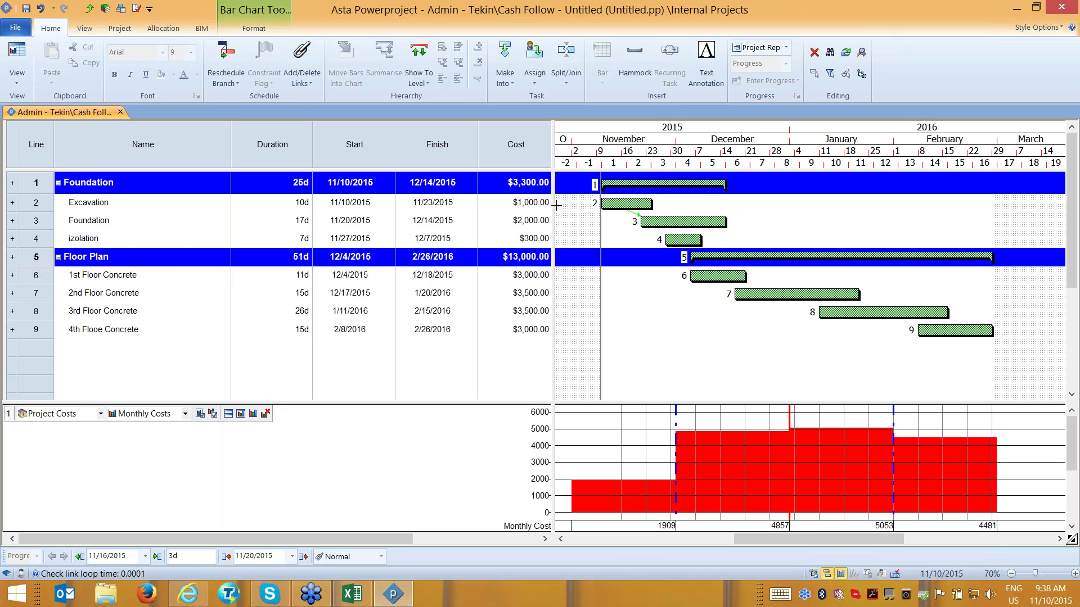
pyautogui.click(256, 28)
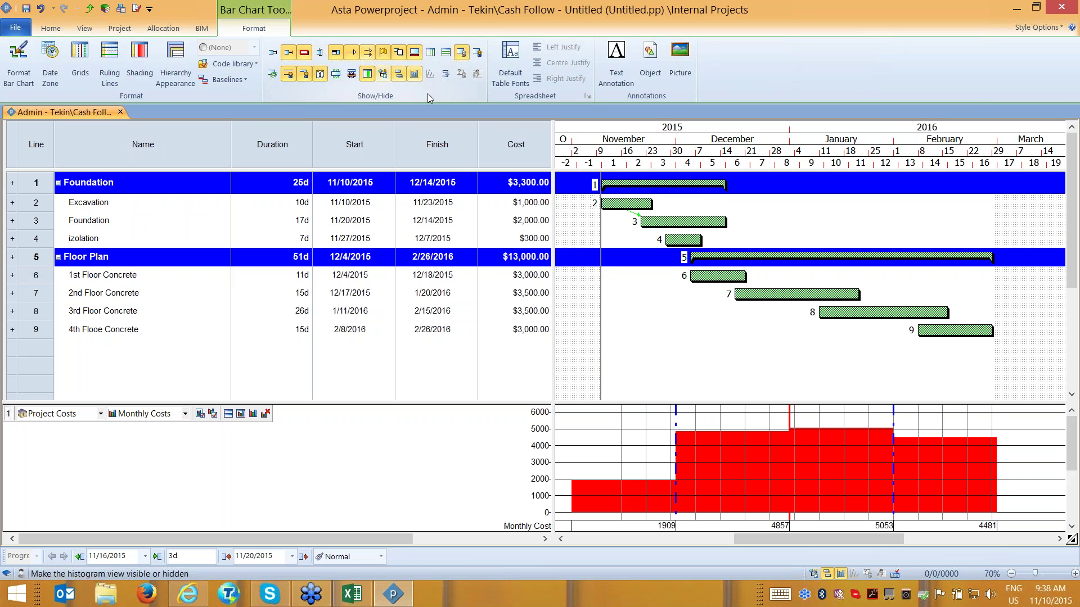
pyautogui.moveTo(660, 231)
pyautogui.moveTo(660, 231)
pyautogui.mouseDown()
pyautogui.moveTo(651, 233)
pyautogui.moveTo(671, 245)
pyautogui.mouseUp()
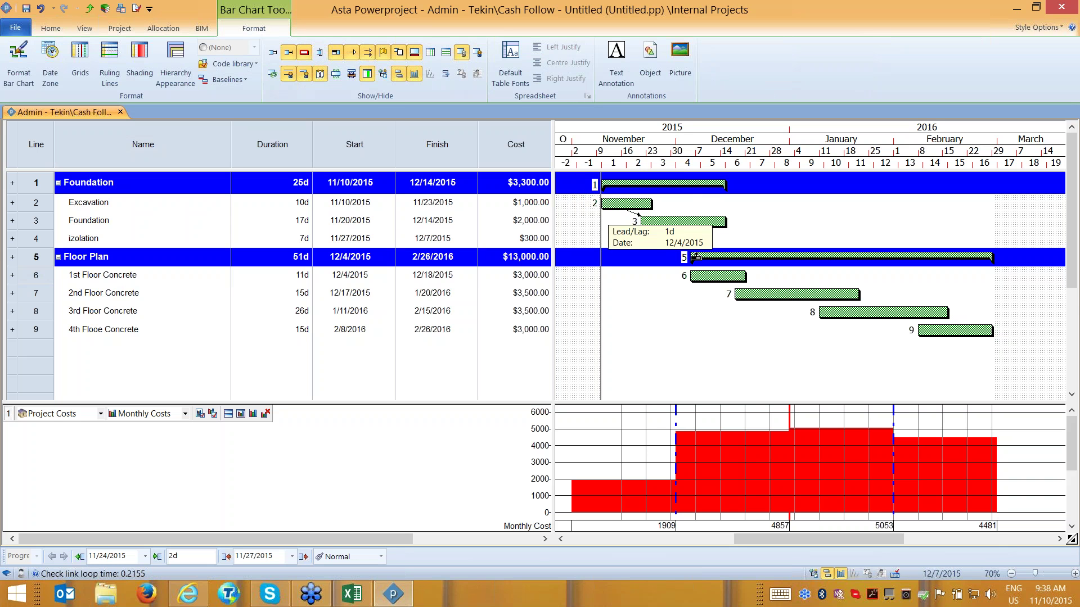
pyautogui.moveTo(722, 231); pyautogui.dragTo(917, 323)
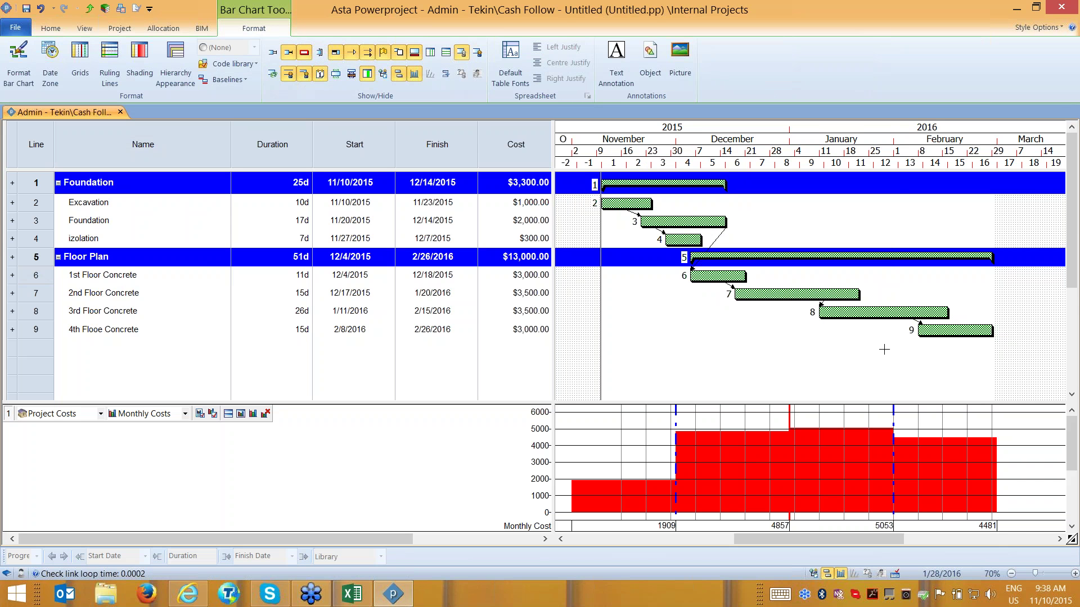
pyautogui.press('F9')
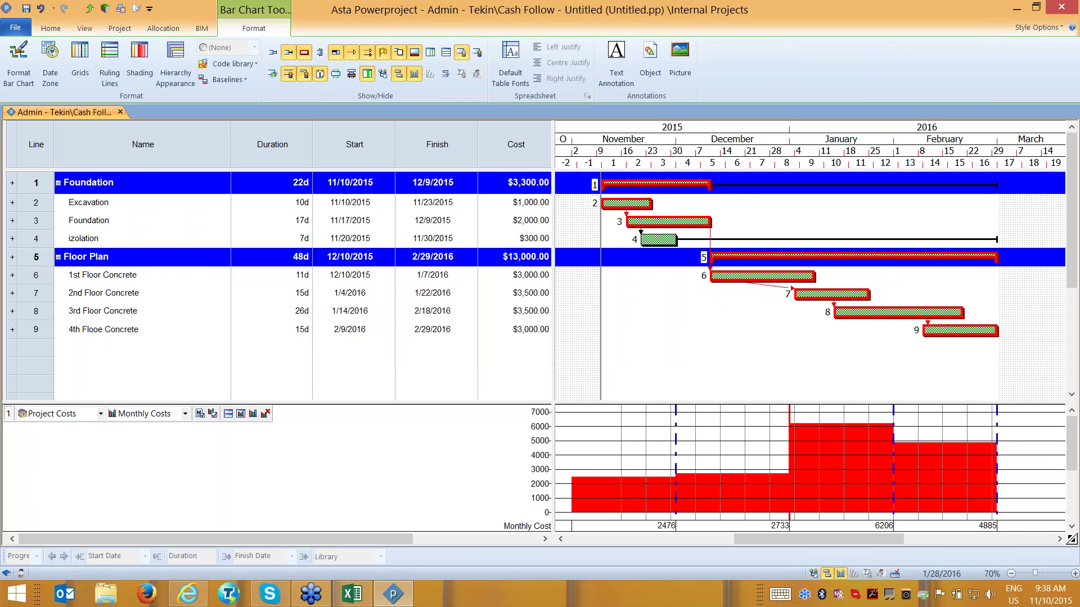
pyautogui.click(627, 203)
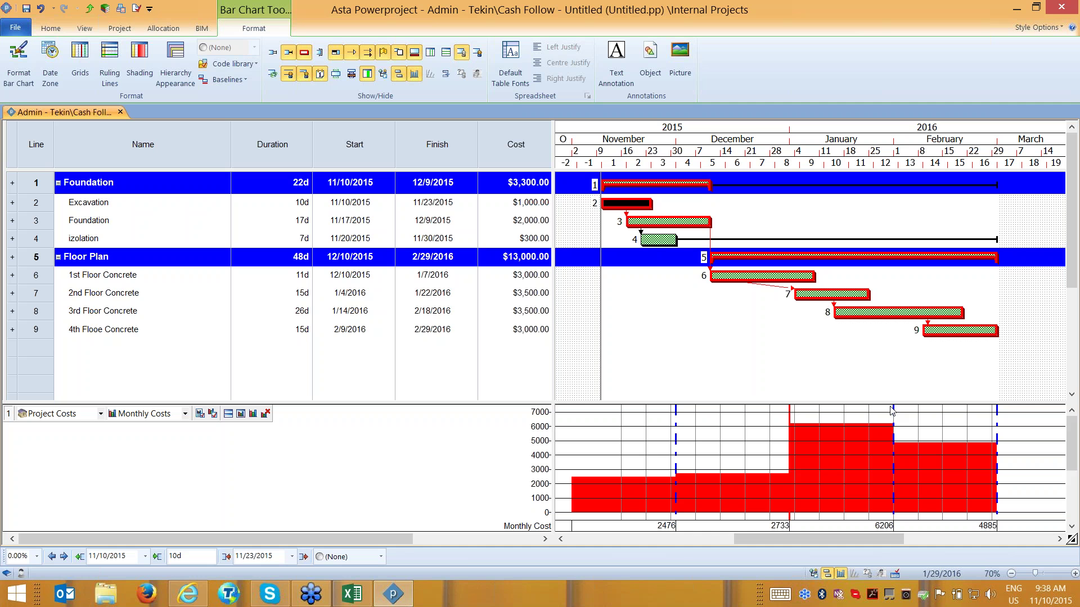
# Delete all the tasks, and free up chart space by narrowing the table to the Duration column and hiding the cost histogram.
pyautogui.moveTo(50, 329); pyautogui.dragTo(35, 184)
pyautogui.press('Delete')
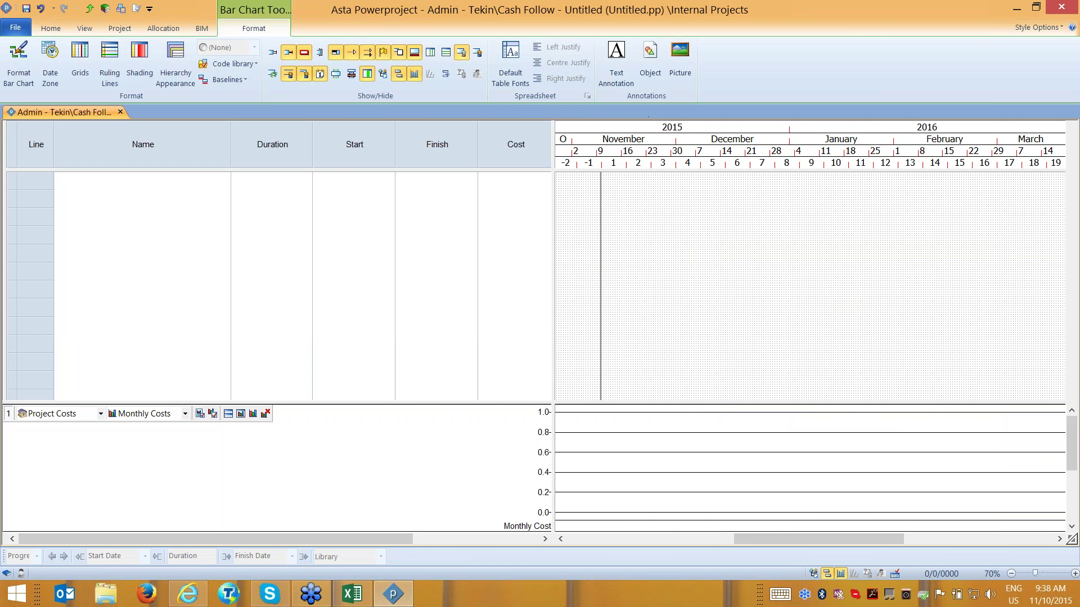
pyautogui.moveTo(553, 143); pyautogui.dragTo(305, 143)
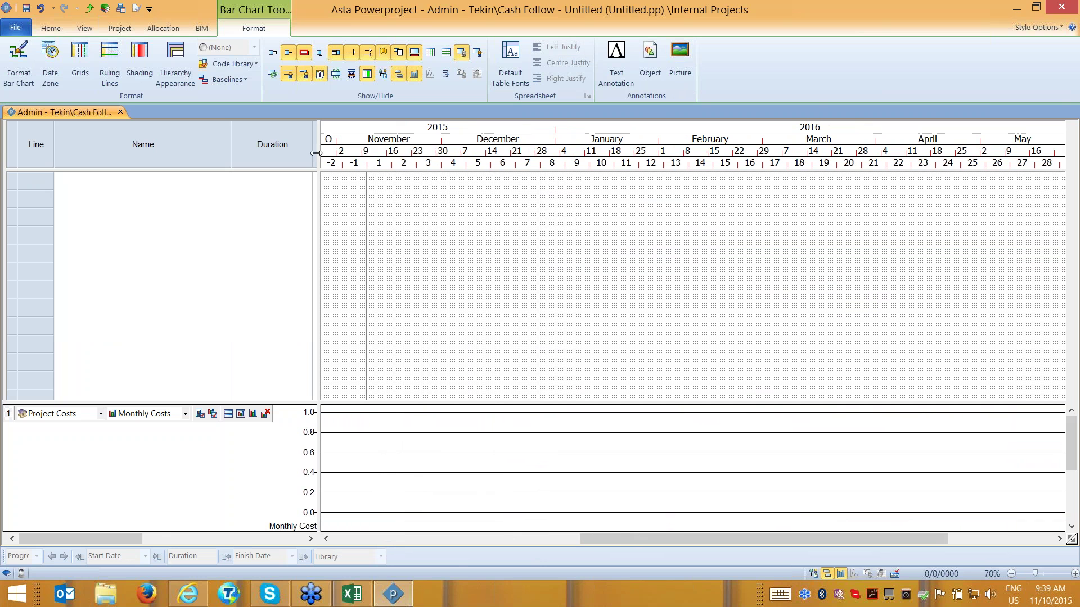
pyautogui.click(840, 574)
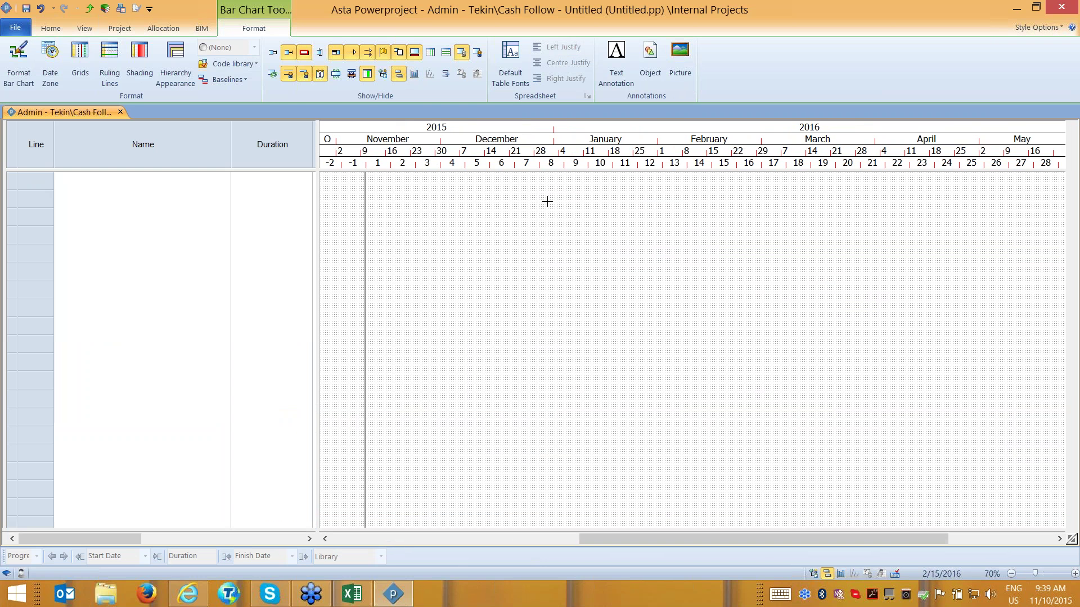
# Draw seven new task bars lasting about 13, 11, 8, 8, 3, 4 and 7 days, leaving one blank line before the sixth.
pyautogui.moveTo(395, 185)
pyautogui.mouseDown()
pyautogui.moveTo(538, 204)
pyautogui.moveTo(511, 203)
pyautogui.mouseUp()
pyautogui.moveTo(425, 221)
pyautogui.mouseDown()
pyautogui.moveTo(467, 222)
pyautogui.moveTo(575, 259)
pyautogui.mouseUp()
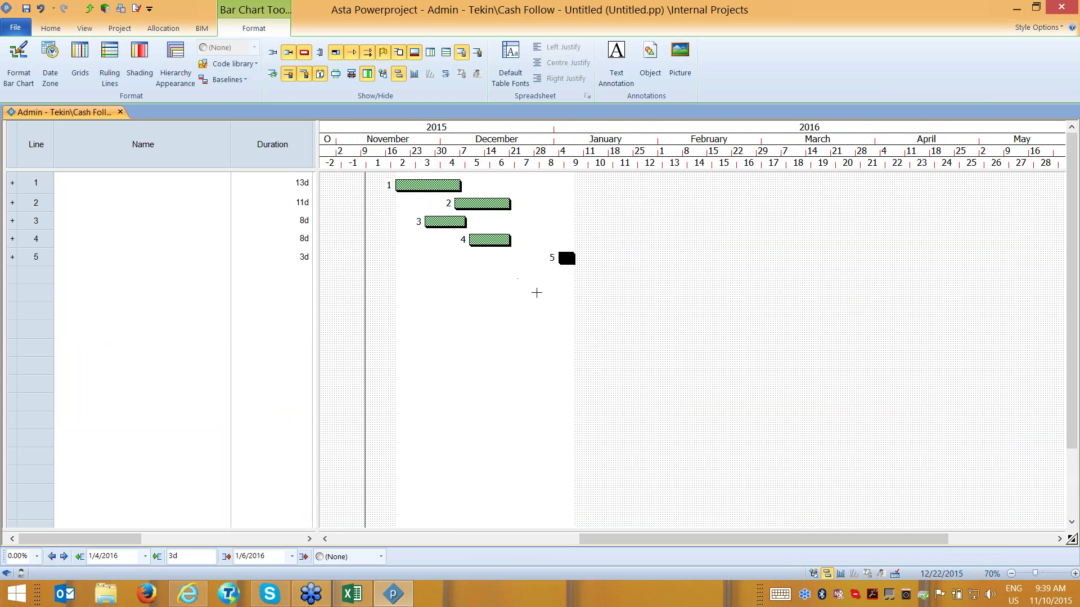
pyautogui.moveTo(394, 290); pyautogui.dragTo(411, 293)
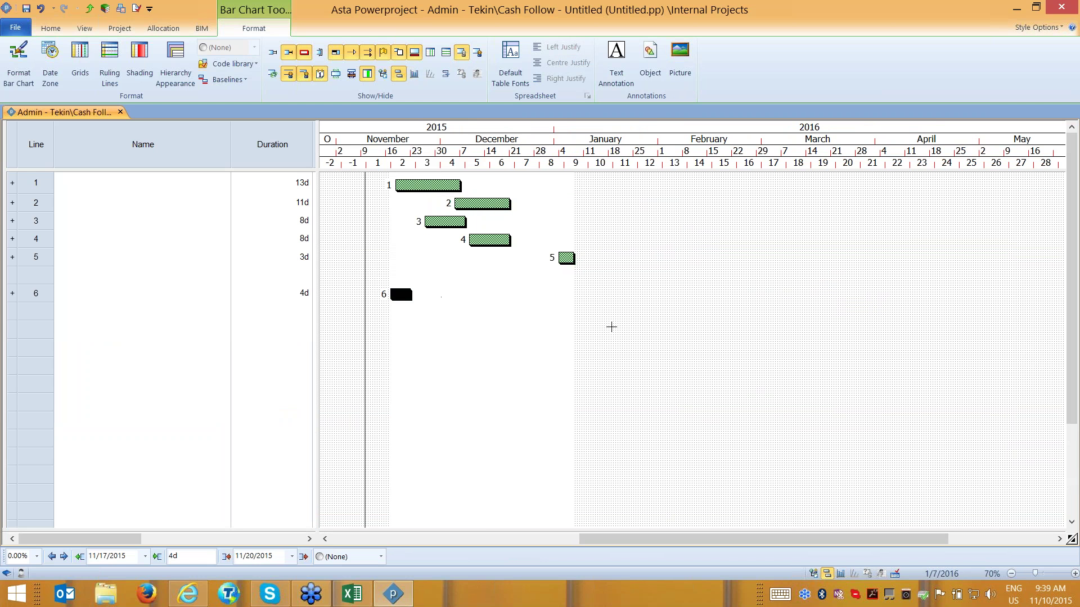
pyautogui.moveTo(593, 307); pyautogui.dragTo(629, 311)
pyautogui.click(578, 370)
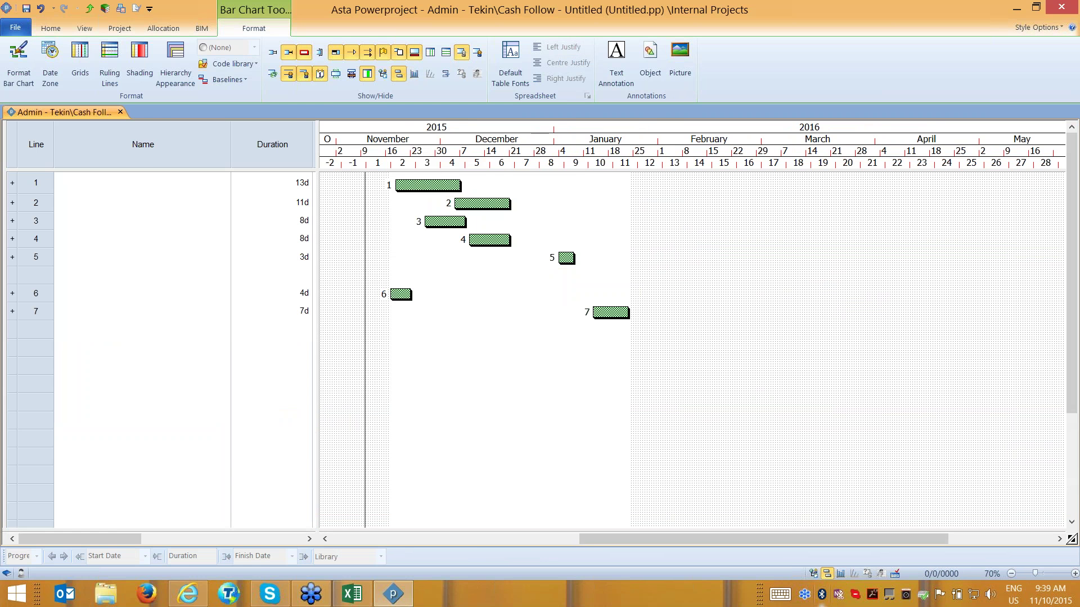
# Show the project tree, collapse Construction Project and expand Code Libraries.
pyautogui.click(813, 573)
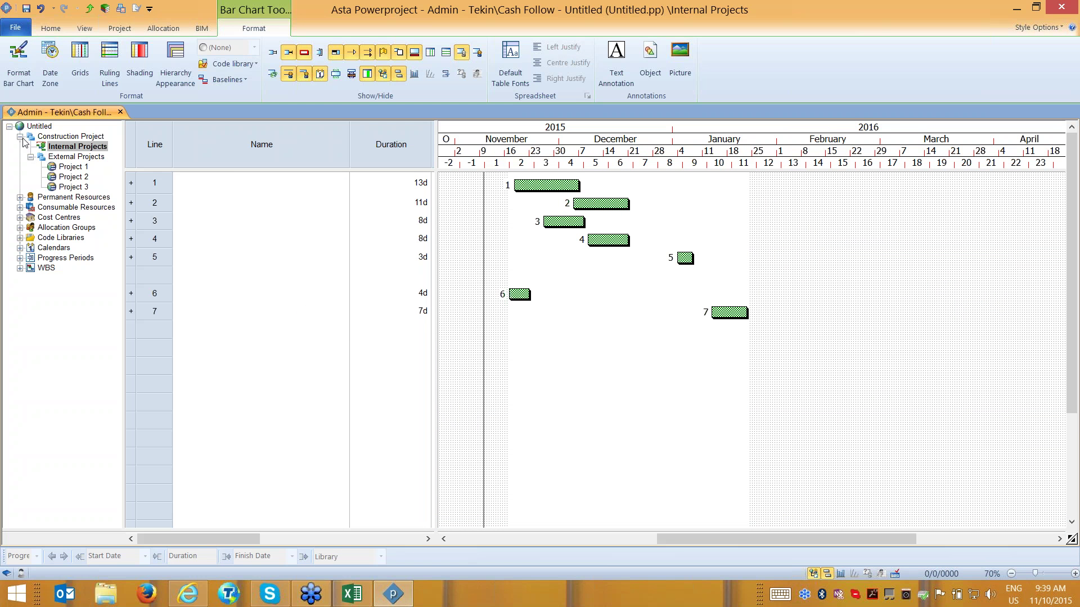
pyautogui.click(19, 137)
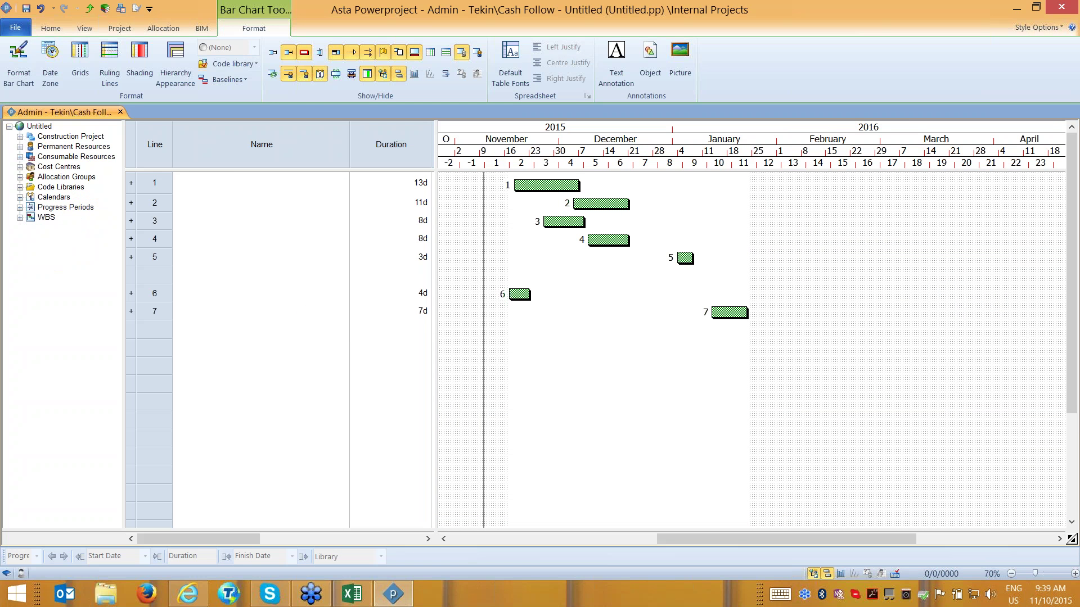
pyautogui.click(20, 187)
# Look through the entries of the Build Stages, House Type and Lead Times code libraries.
pyautogui.click(30, 198)
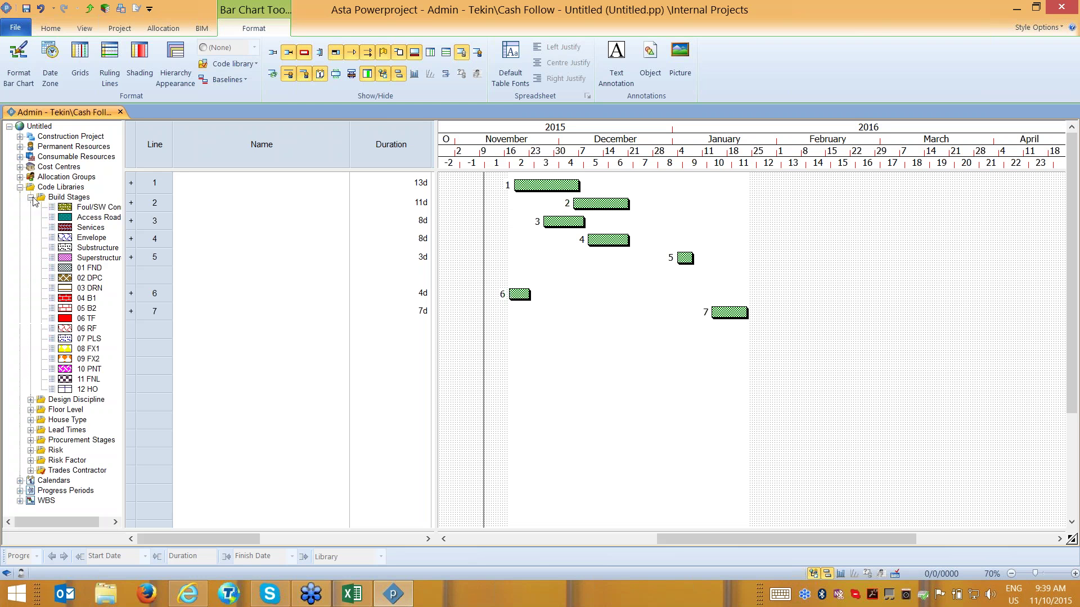
pyautogui.click(31, 197)
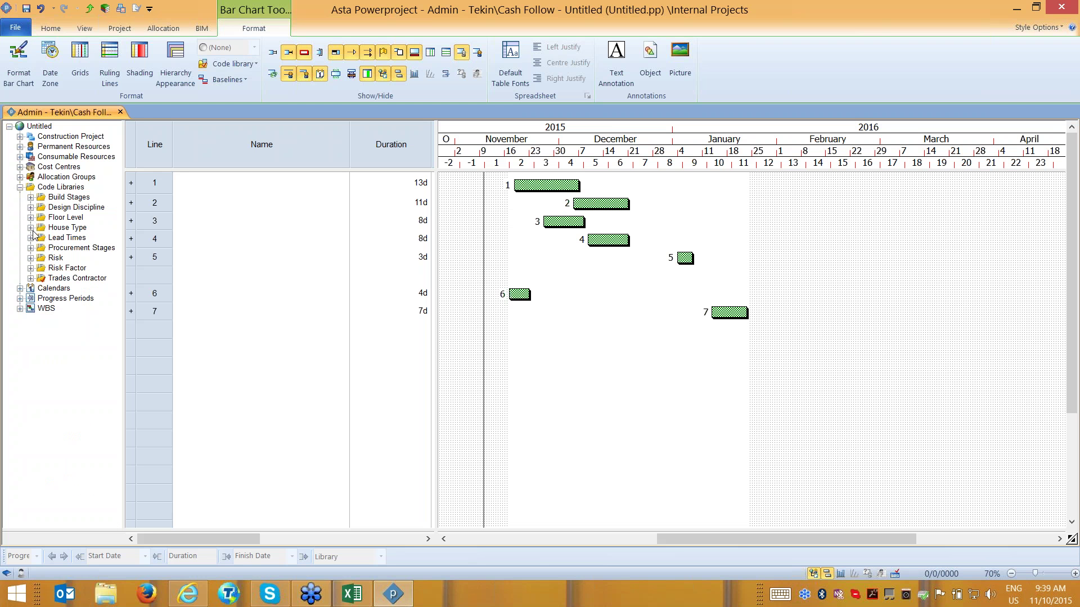
pyautogui.click(31, 228)
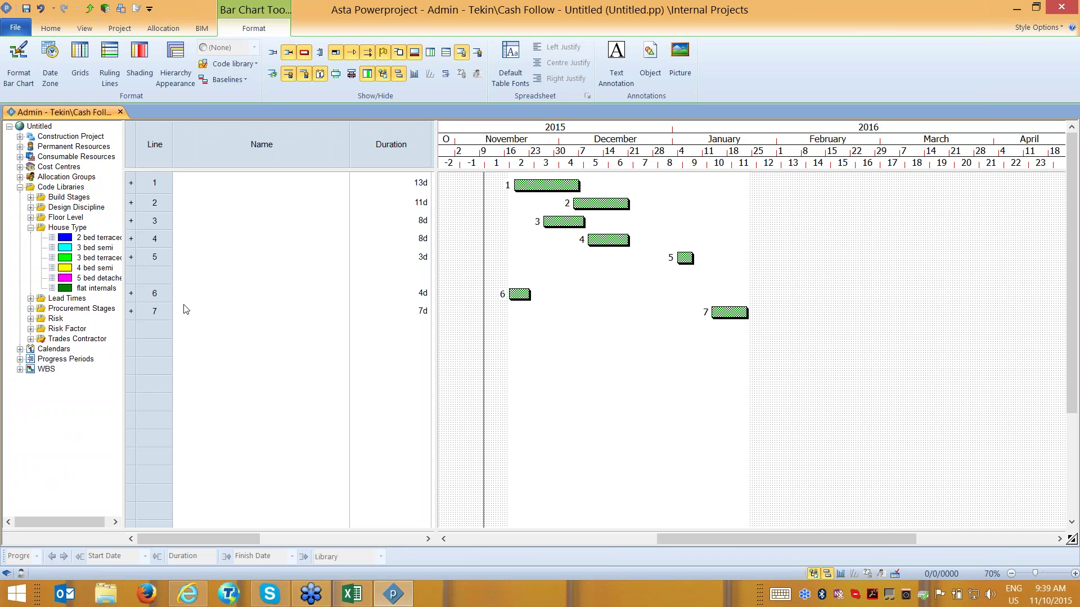
pyautogui.click(31, 227)
pyautogui.click(31, 238)
pyautogui.click(31, 238)
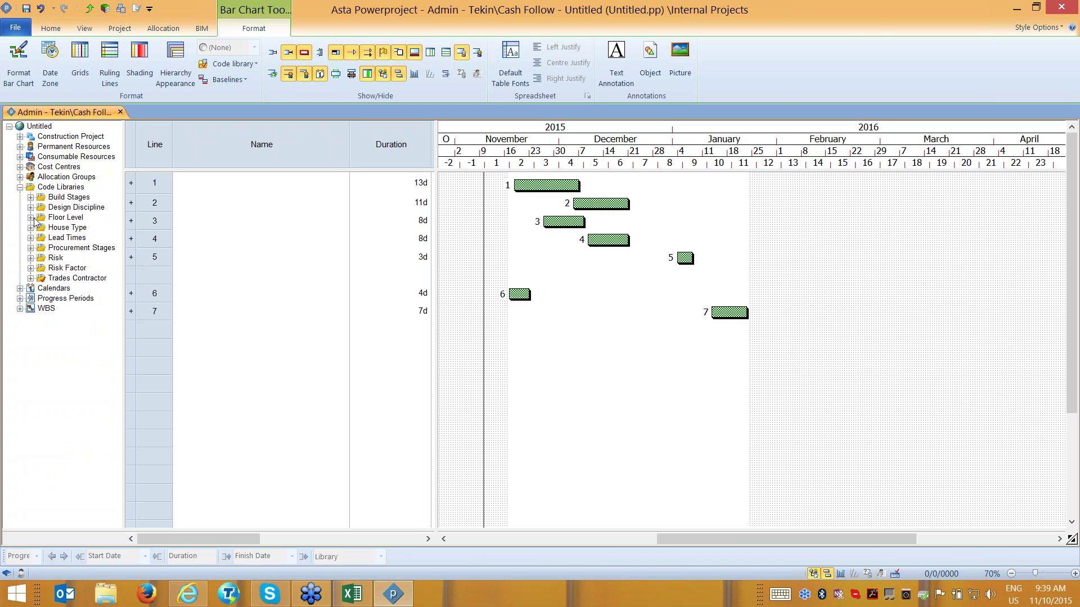
pyautogui.click(31, 238)
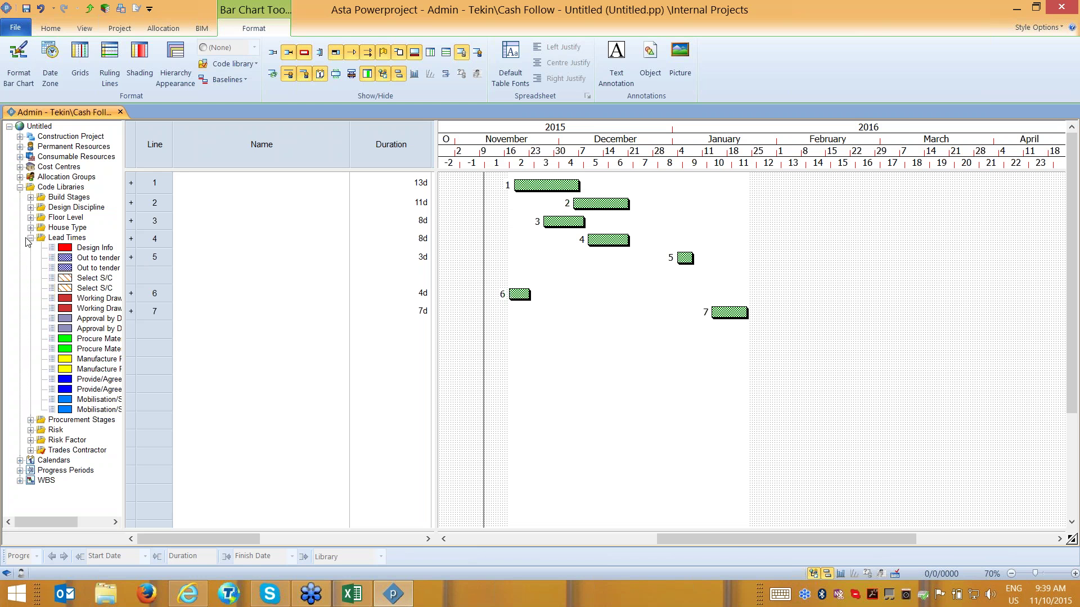
pyautogui.click(31, 238)
# From House Type, assign 3 bed semi to tasks 1 and 4, making that code library visible, and 4 bed semi to tasks 2, 3 and 6.
pyautogui.click(31, 228)
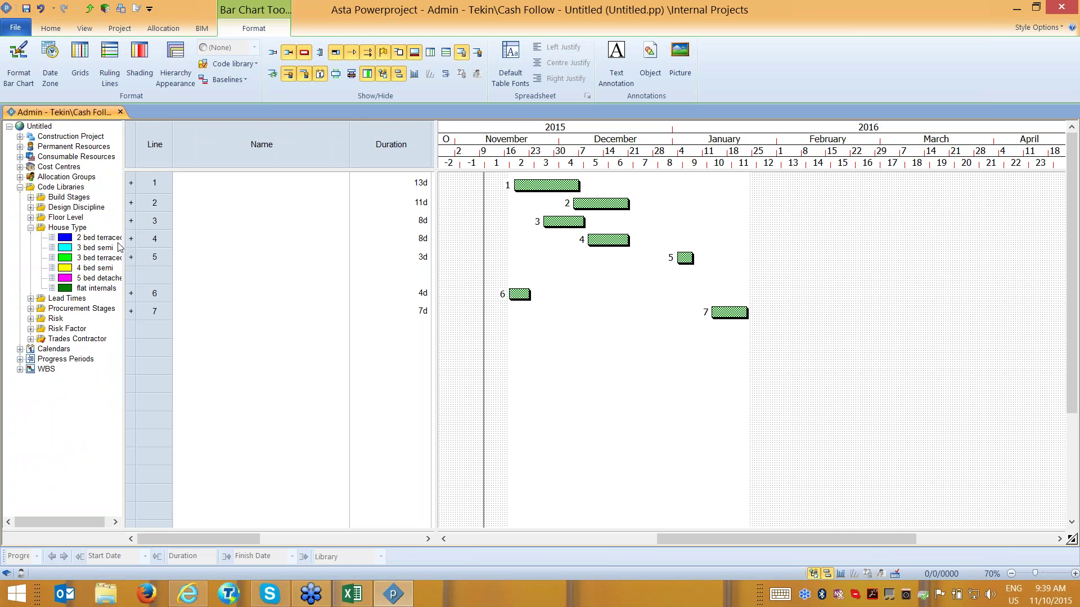
pyautogui.click(546, 186)
pyautogui.keyDown('ctrl'); pyautogui.click(606, 242); pyautogui.keyUp('ctrl')
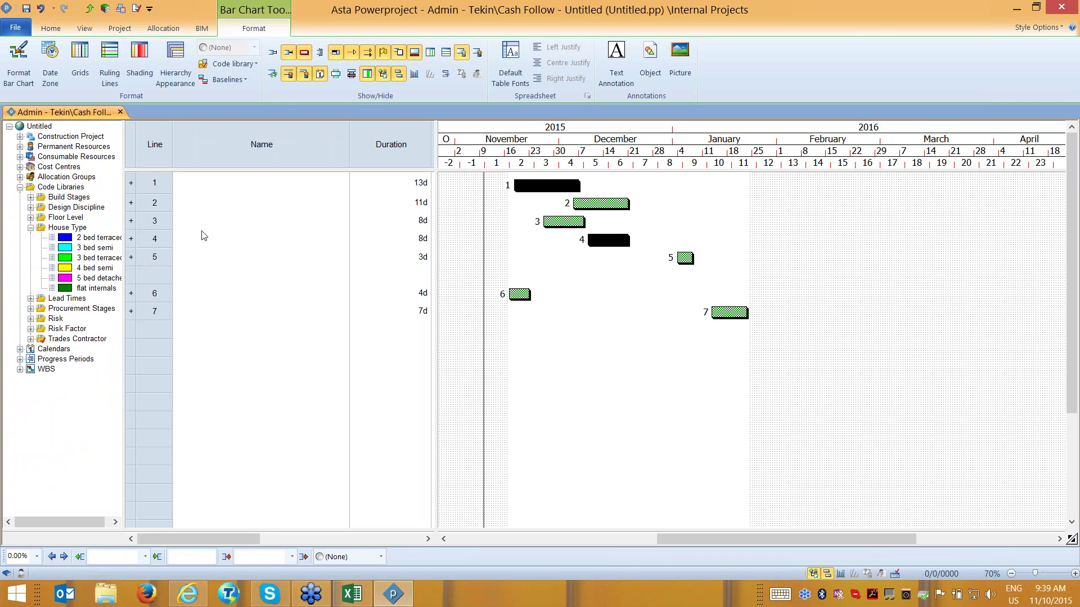
pyautogui.click(94, 248)
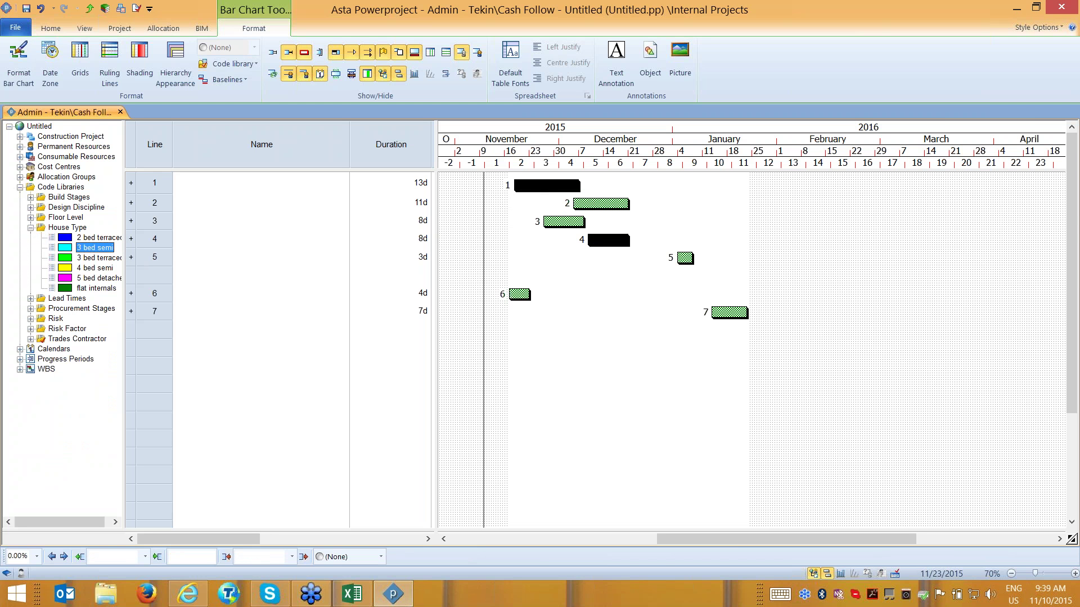
pyautogui.moveTo(595, 223)
pyautogui.mouseDown()
pyautogui.moveTo(490, 227)
pyautogui.moveTo(540, 206)
pyautogui.moveTo(563, 168)
pyautogui.moveTo(603, 207)
pyautogui.mouseUp()
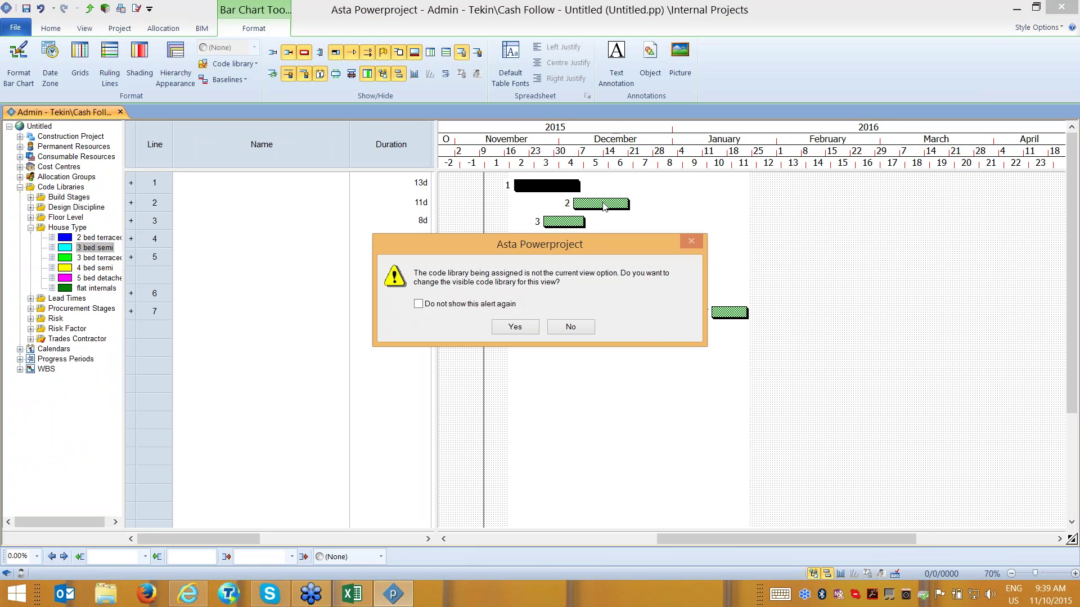
pyautogui.click(520, 325)
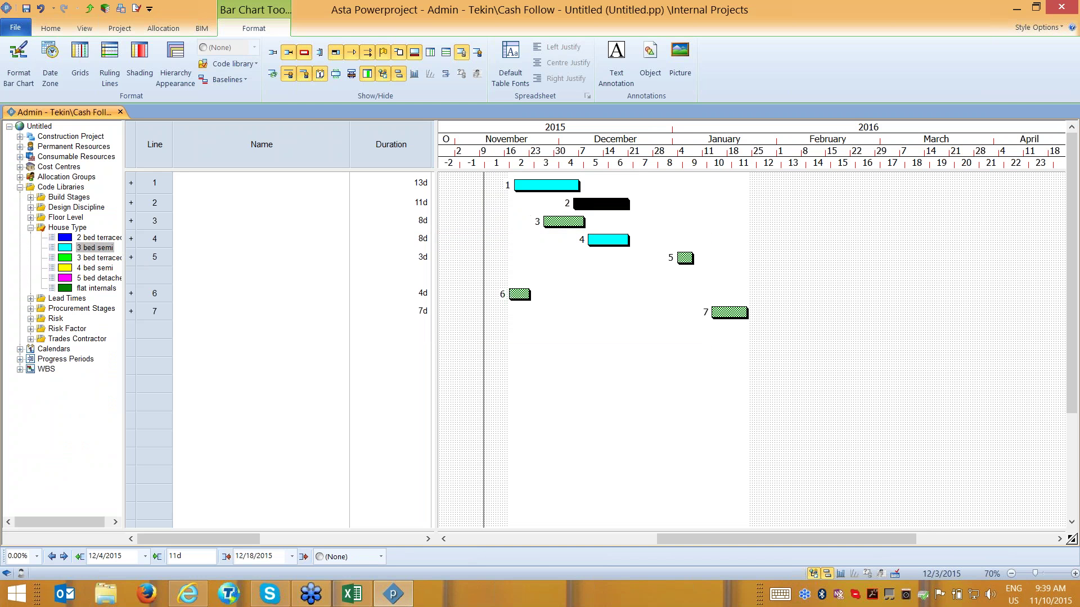
pyautogui.moveTo(95, 267); pyautogui.dragTo(621, 203)
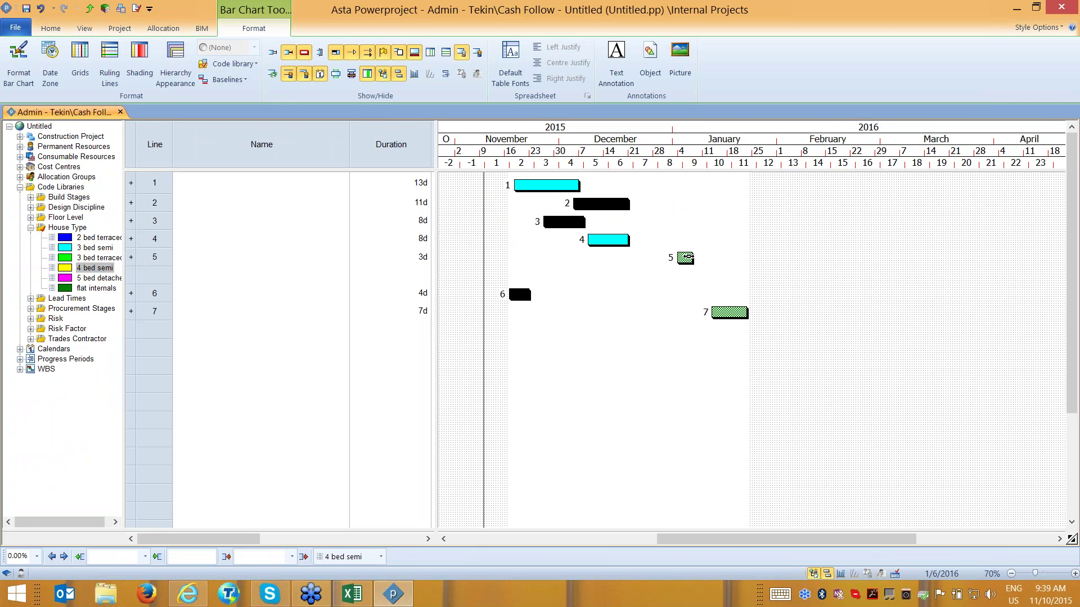
# Assign the 3 bed terraced code to tasks 5 and 7, and reassign task 2 to 5 bed detached.
pyautogui.click(685, 258)
pyautogui.keyDown('ctrl'); pyautogui.click(740, 310); pyautogui.keyUp('ctrl')
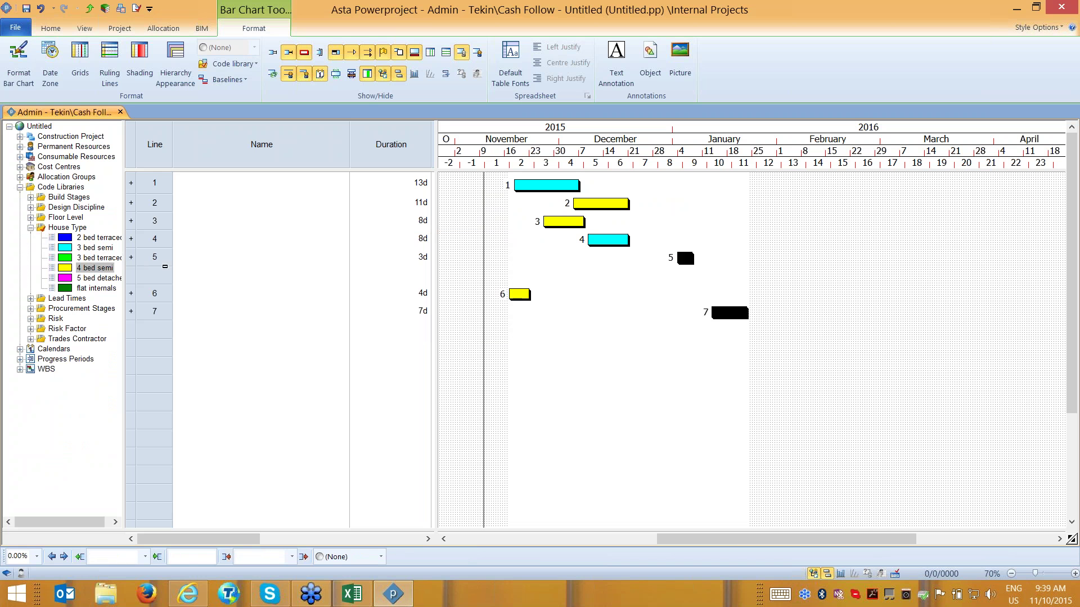
pyautogui.moveTo(99, 257); pyautogui.dragTo(691, 322)
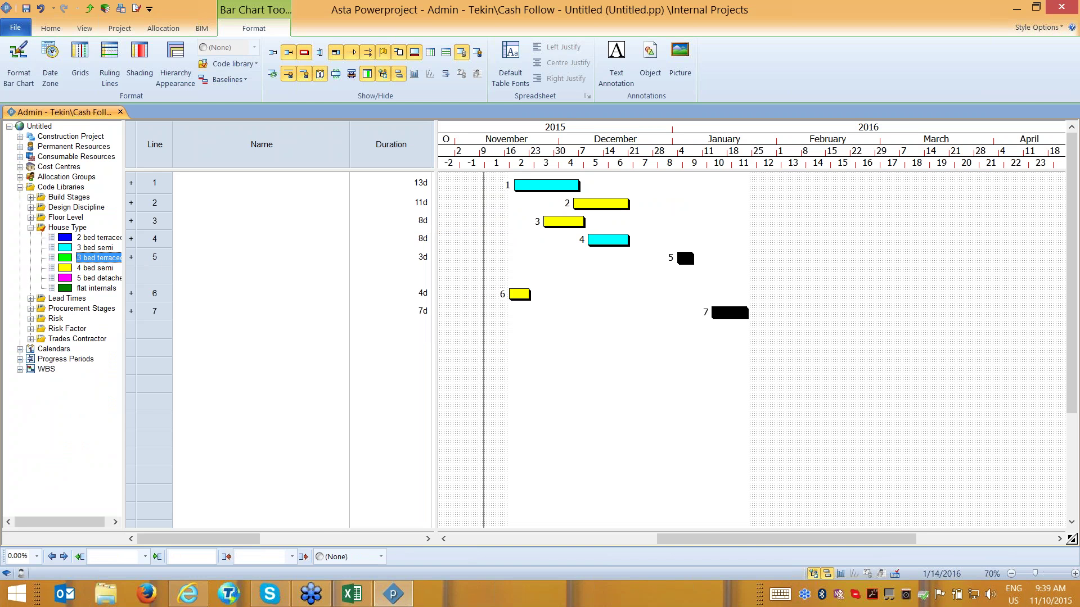
pyautogui.click(658, 357)
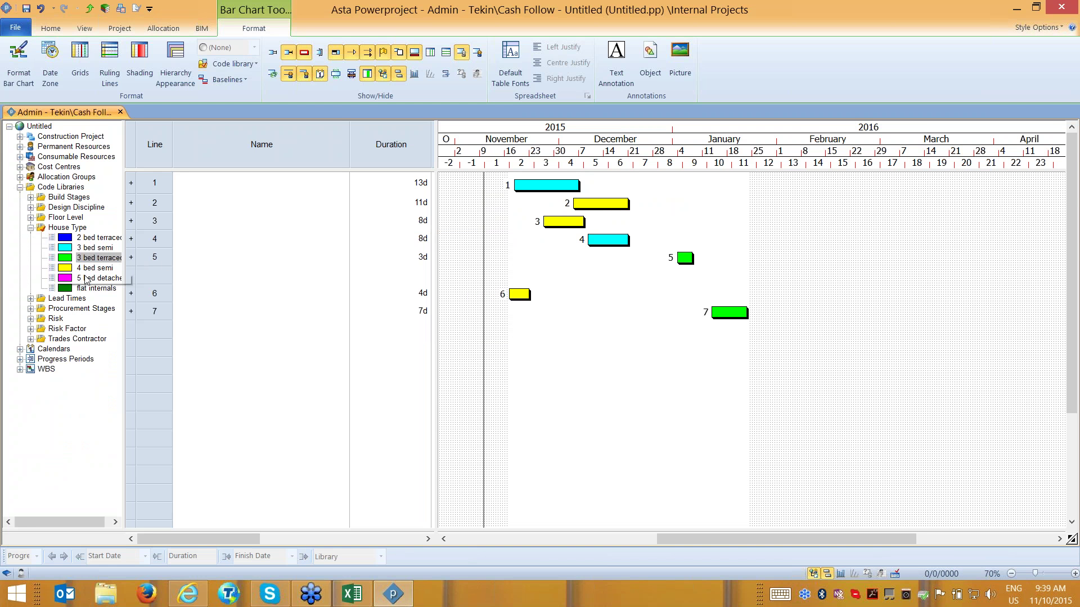
pyautogui.moveTo(98, 277); pyautogui.dragTo(601, 211)
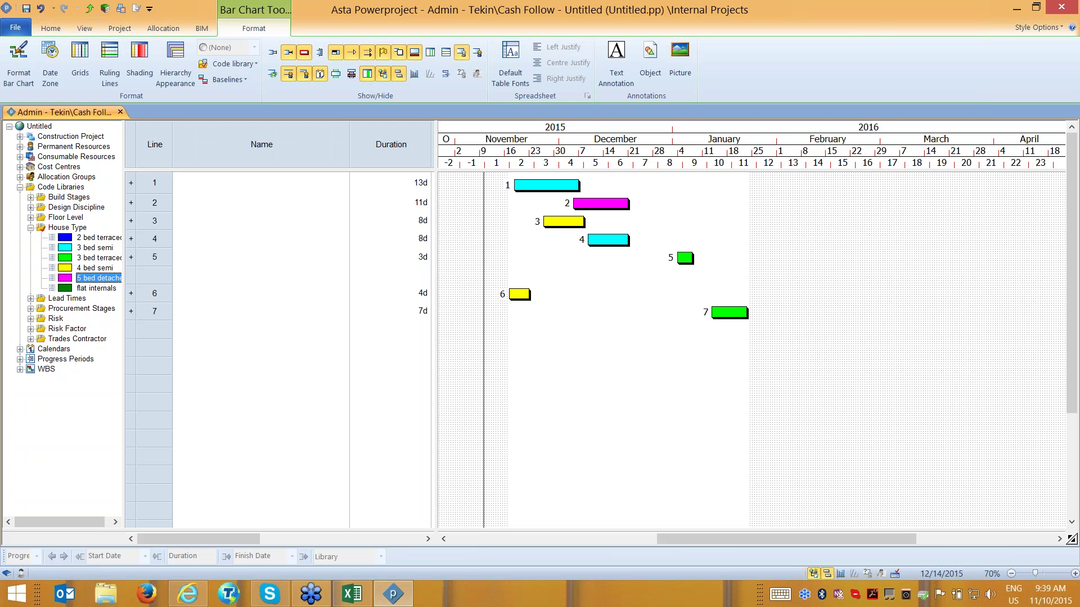
pyautogui.click(611, 318)
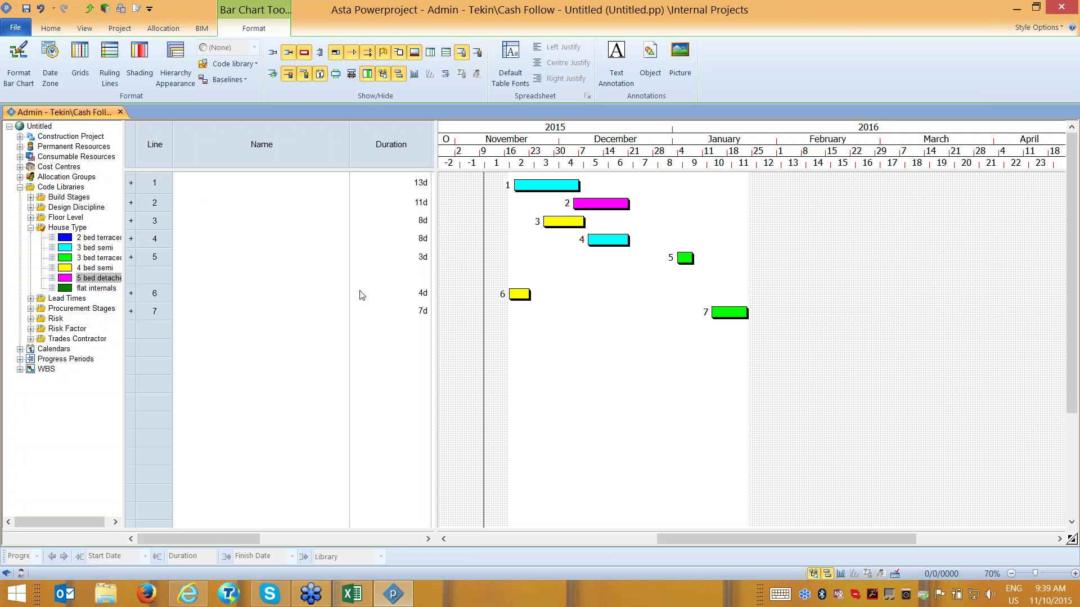
# Draw a 5-day task on the blank line below task 5 and assign it the flat internals code.
pyautogui.moveTo(645, 277); pyautogui.dragTo(671, 281)
pyautogui.moveTo(88, 288); pyautogui.dragTo(611, 292)
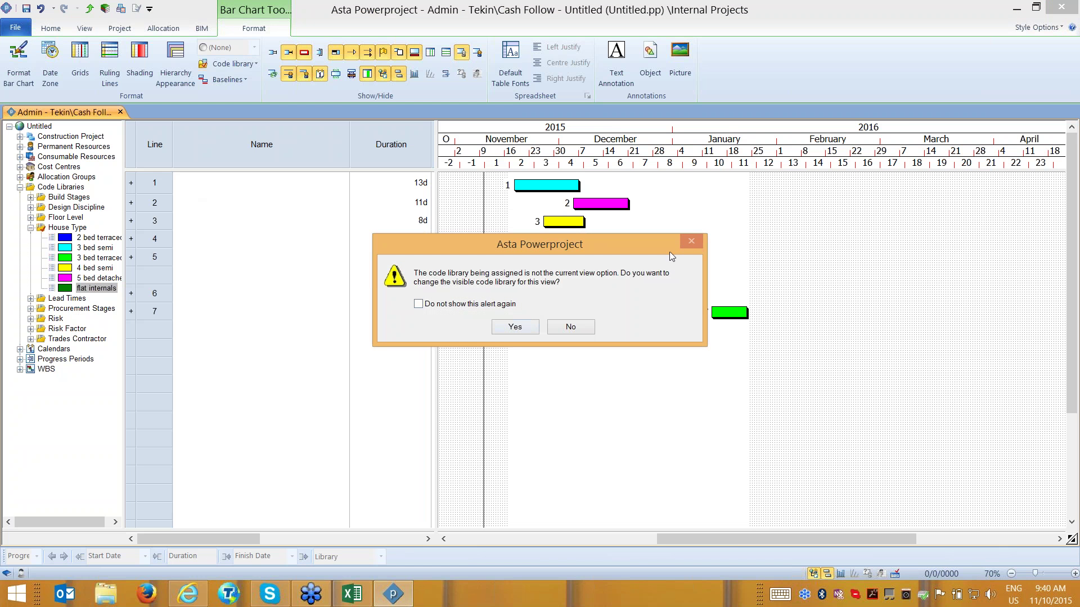
pyautogui.press('Return')
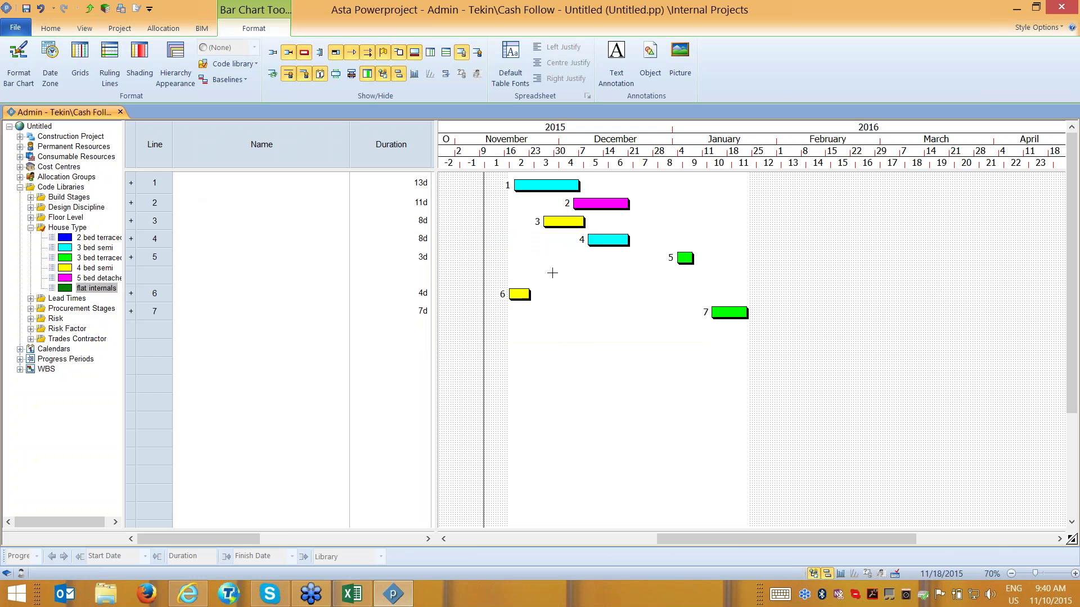
pyautogui.moveTo(551, 276); pyautogui.dragTo(574, 276)
pyautogui.moveTo(97, 288); pyautogui.dragTo(541, 276)
pyautogui.click(615, 362)
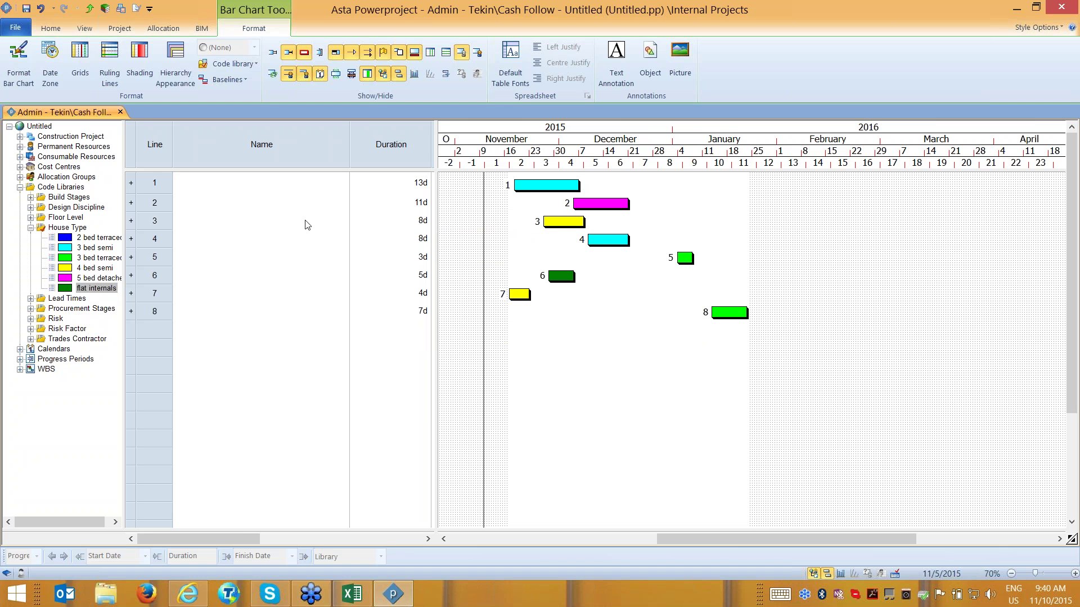
# Duplicate tasks 1 to 8 on the lines below and shift the tasks on lines 1 to 8 later.
pyautogui.click(225, 184)
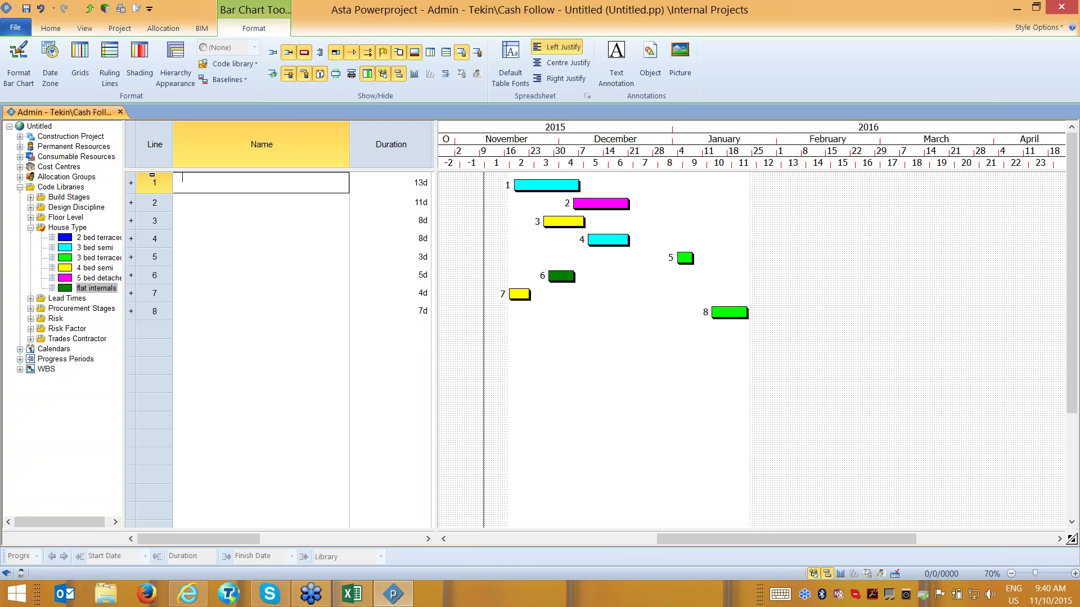
pyautogui.moveTo(155, 182); pyautogui.dragTo(169, 304)
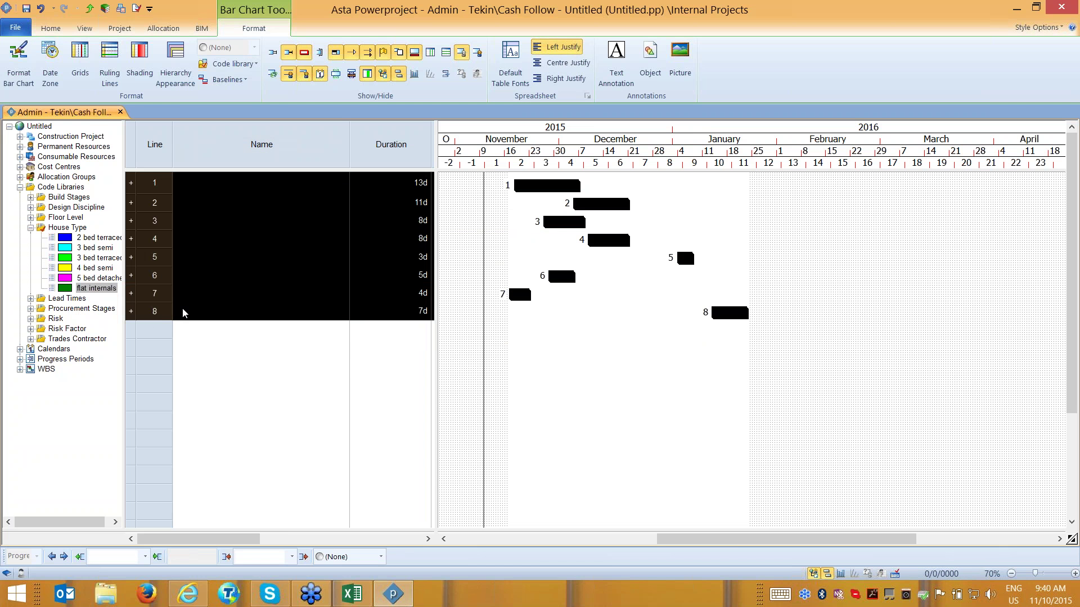
pyautogui.hotkey('ctrl', 'v')
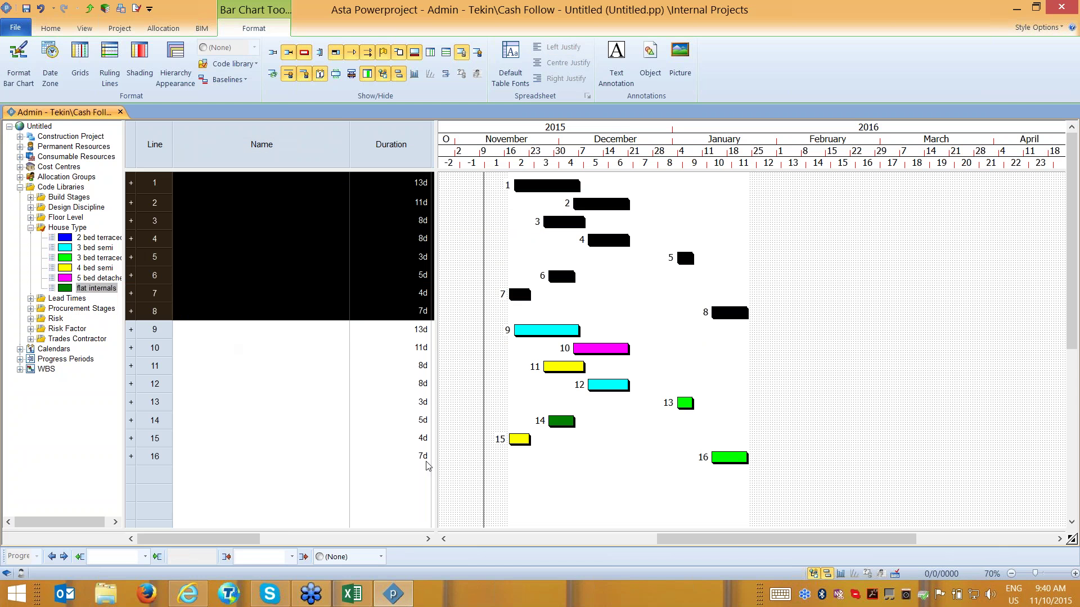
pyautogui.click(64, 558)
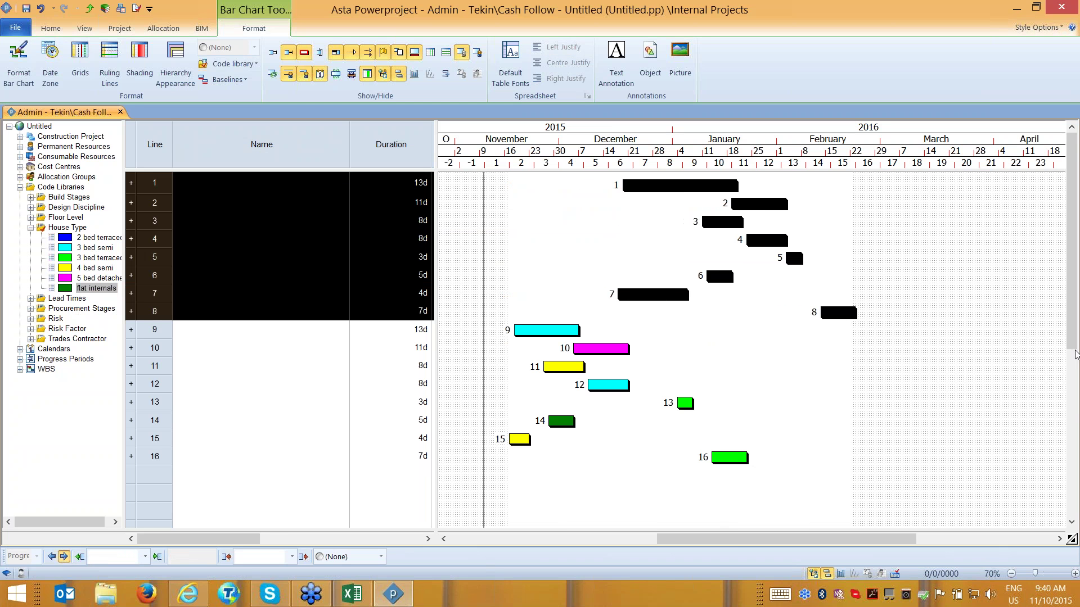
# Try to drag tasks 3, 7, 9, 12 and 13 together to a later position from line 3, and undo it.
pyautogui.click(723, 222)
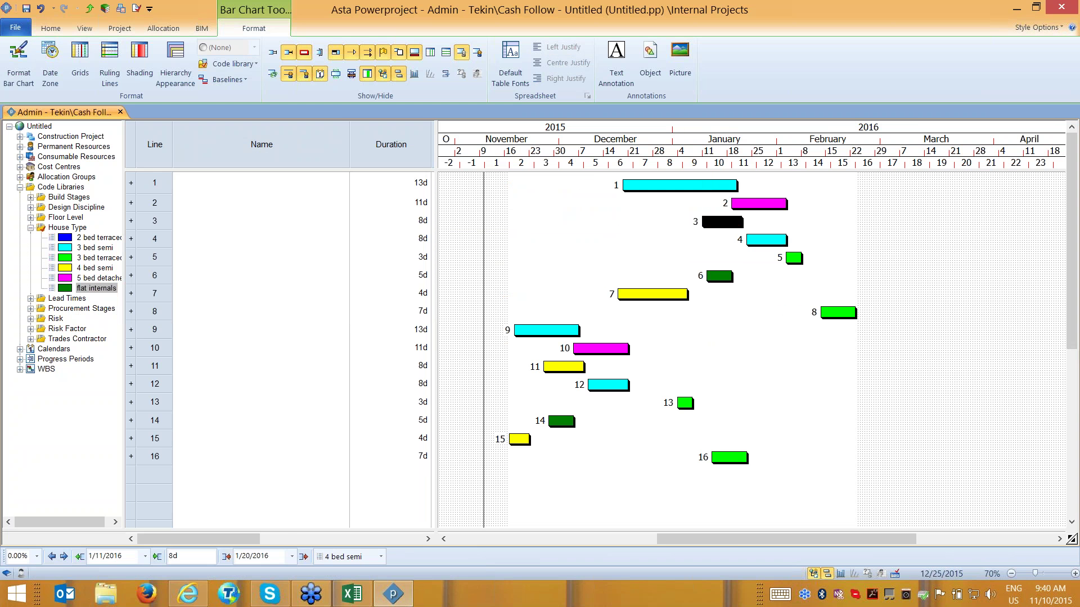
pyautogui.keyDown('ctrl'); pyautogui.click(652, 294); pyautogui.keyUp('ctrl')
pyautogui.keyDown('ctrl'); pyautogui.click(685, 403); pyautogui.keyUp('ctrl')
pyautogui.keyDown('ctrl'); pyautogui.click(609, 385); pyautogui.keyUp('ctrl')
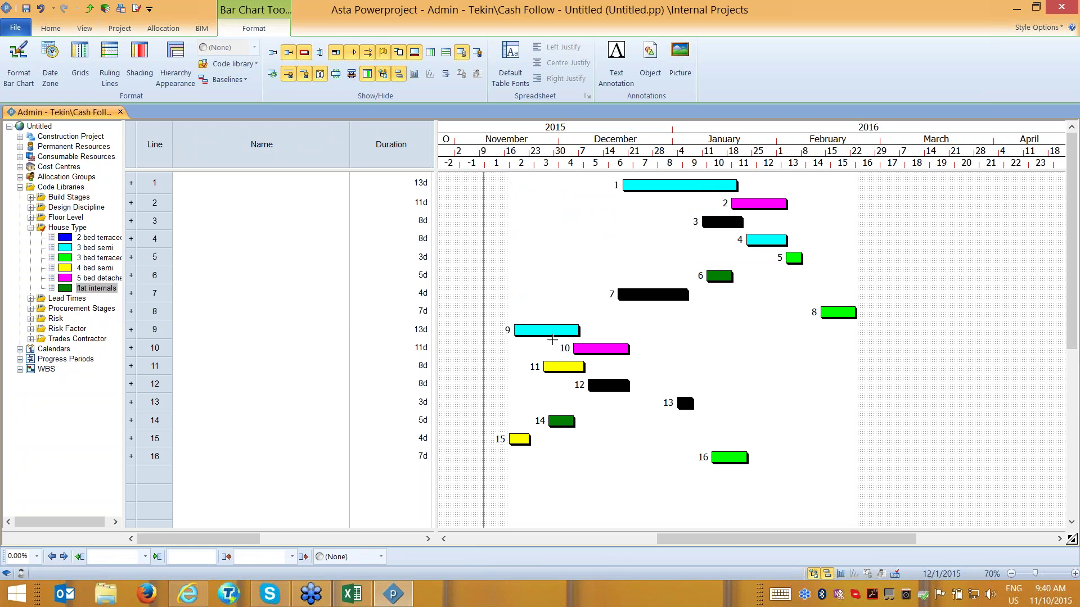
pyautogui.keyDown('ctrl'); pyautogui.click(545, 332); pyautogui.keyUp('ctrl')
pyautogui.moveTo(743, 222); pyautogui.dragTo(898, 221)
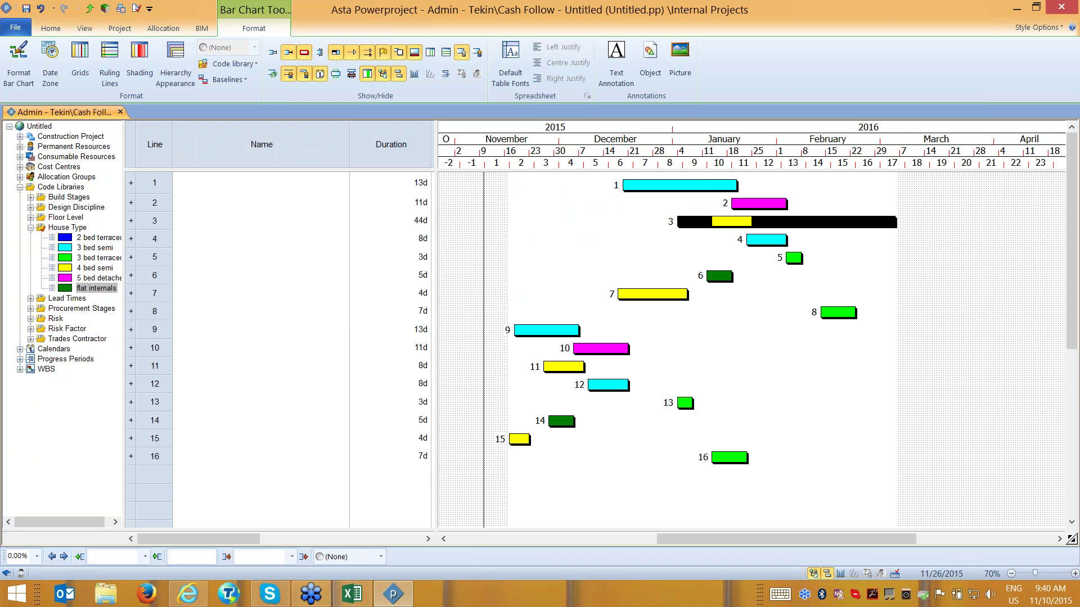
pyautogui.hotkey('ctrl', 'z')
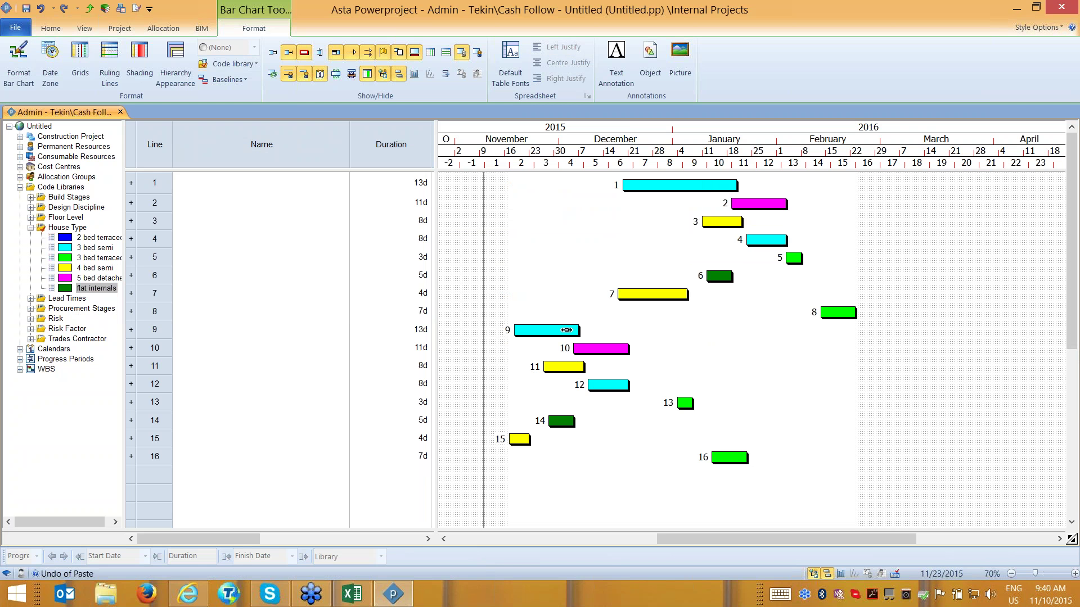
# Duplicate tasks 9 to 13 on new lines directly below them.
pyautogui.scroll(-2, 532, 330)
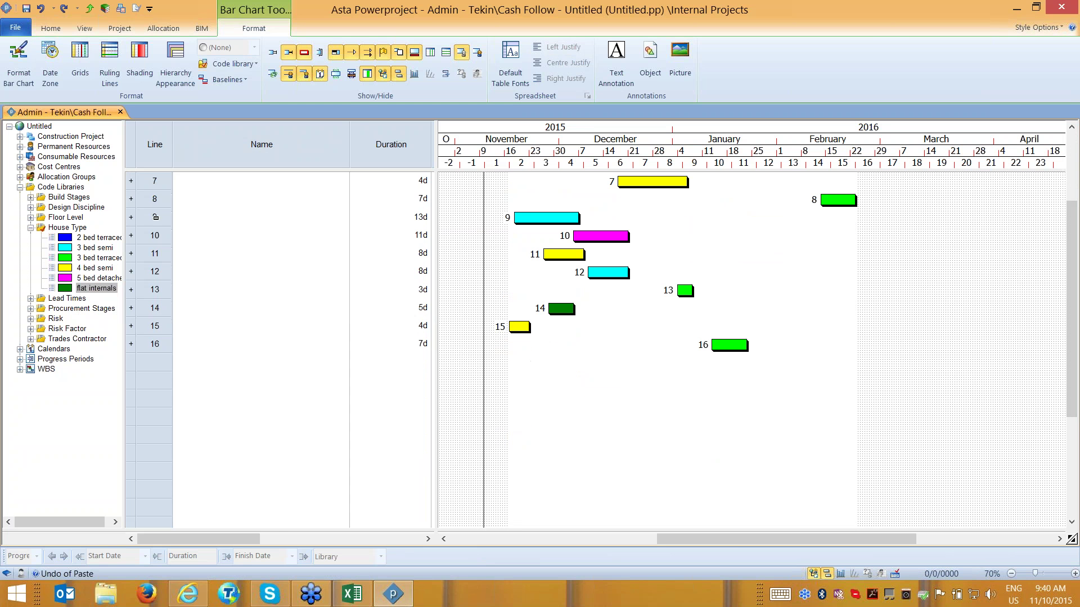
pyautogui.moveTo(156, 217); pyautogui.dragTo(161, 289)
pyautogui.hotkey('ctrl', 'v')
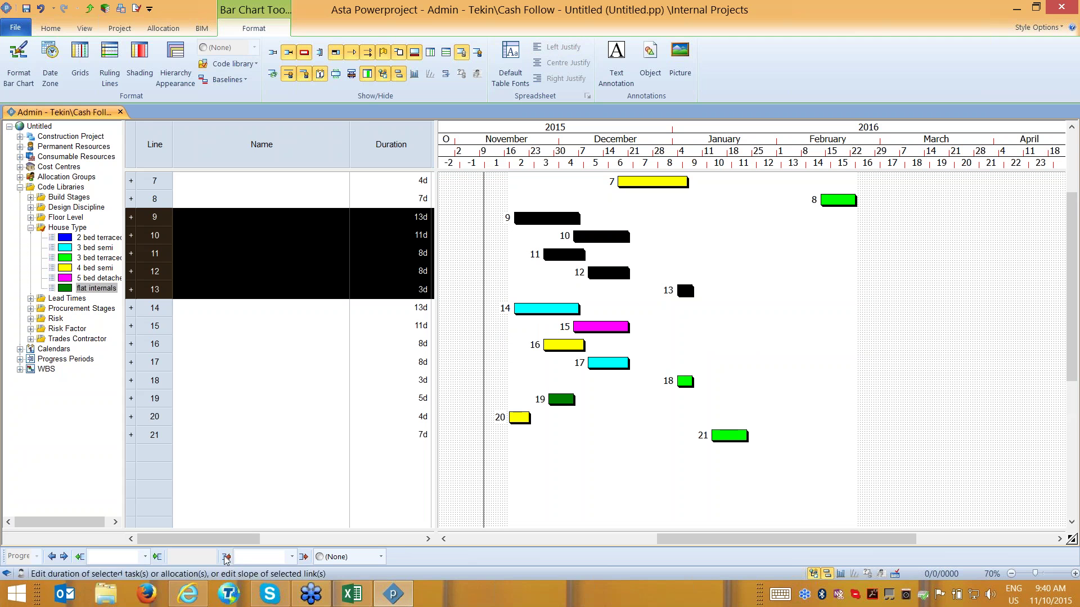
# Shorten tasks 9 to 13 by 4 days, down to zero for task 13, and shift all five tasks later.
pyautogui.click(80, 557)
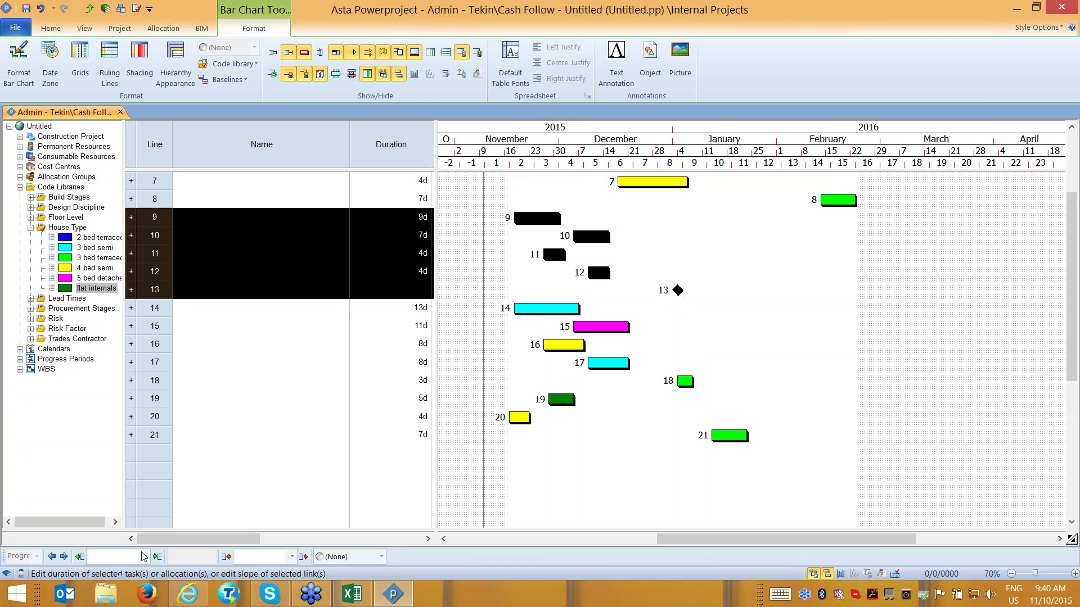
pyautogui.click(63, 556)
pyautogui.click(63, 557)
pyautogui.click(64, 557)
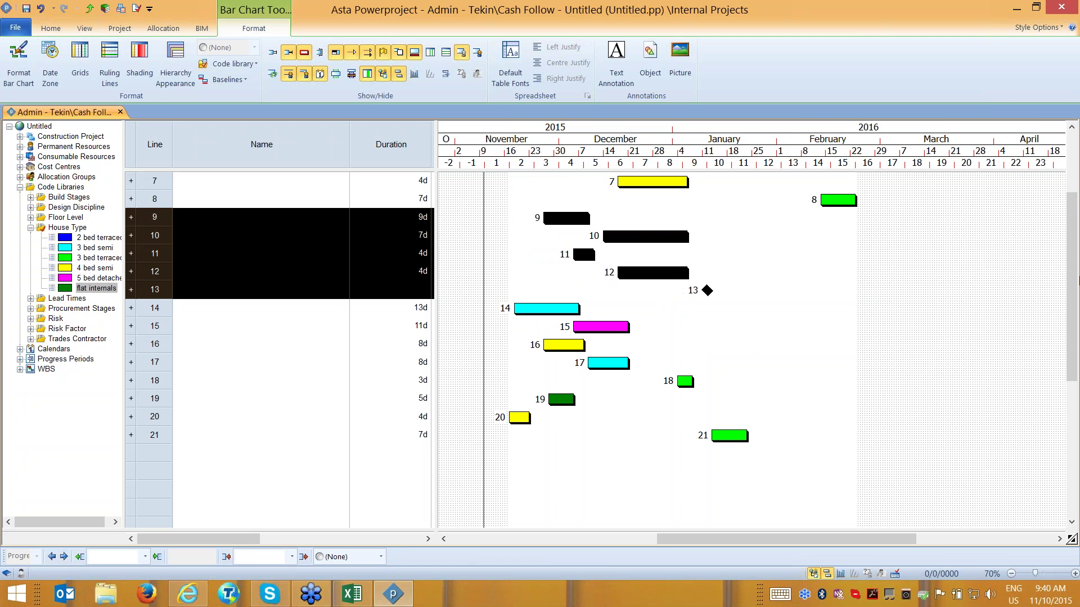
pyautogui.moveTo(1072, 233); pyautogui.dragTo(621, 197)
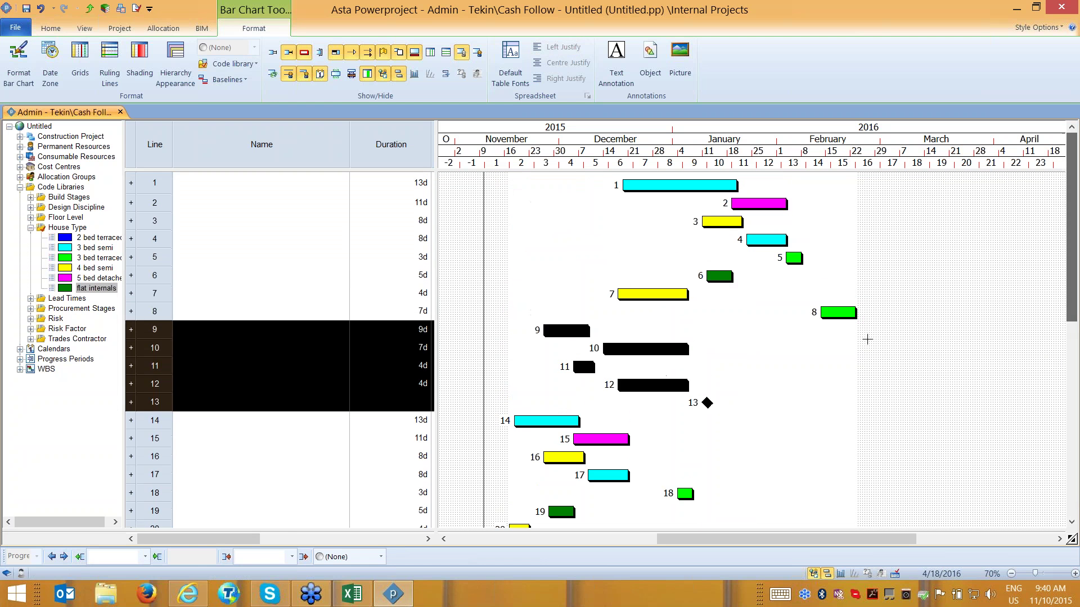
pyautogui.click(620, 198)
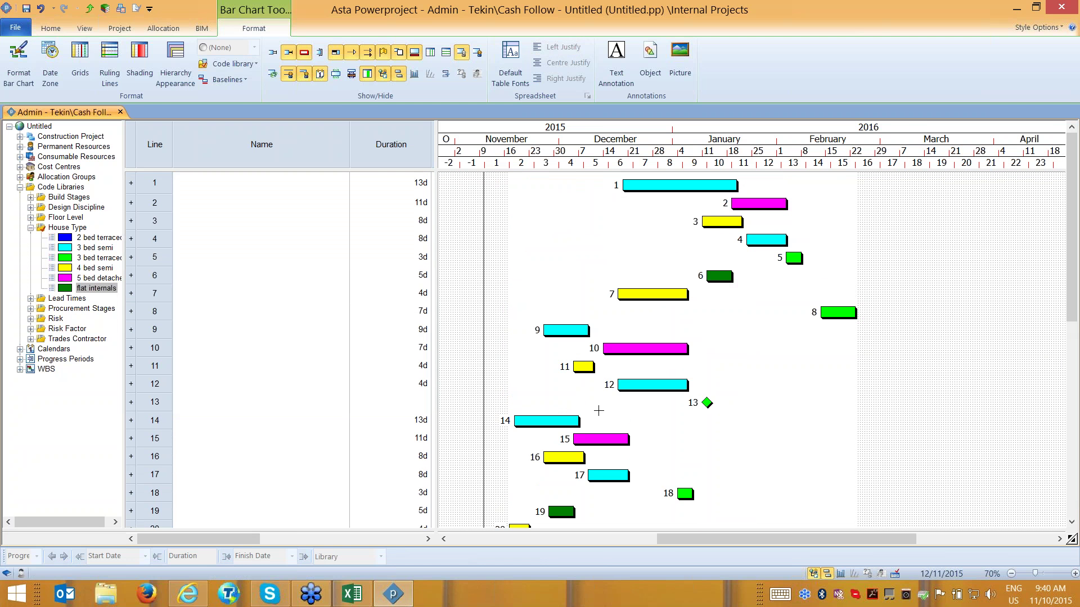
# Hide the project tree to give the bar chart the full width.
pyautogui.click(811, 574)
pyautogui.moveTo(630, 224); pyautogui.dragTo(523, 197)
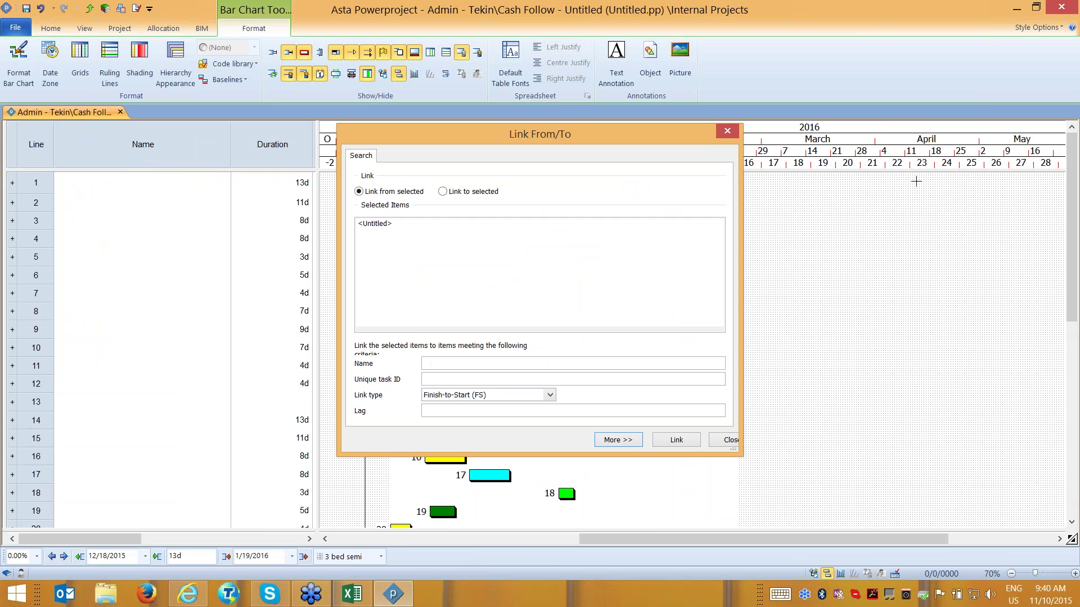
pyautogui.click(727, 131)
# Combine the tasks of lines 1 to 21 onto a single bar line.
pyautogui.moveTo(40, 184); pyautogui.dragTo(34, 314)
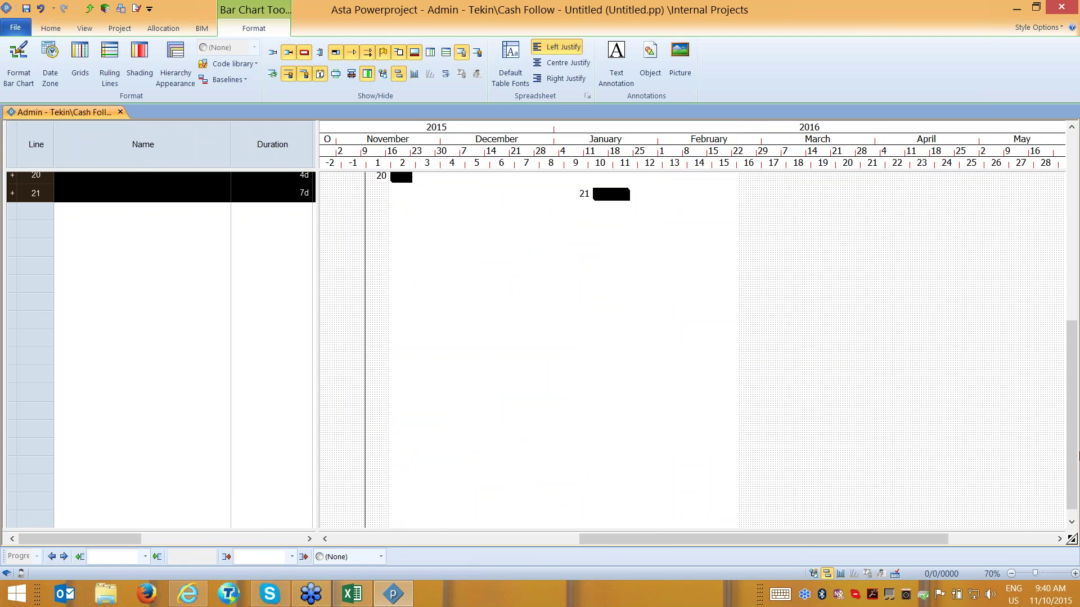
pyautogui.scroll(7, 600, 176)
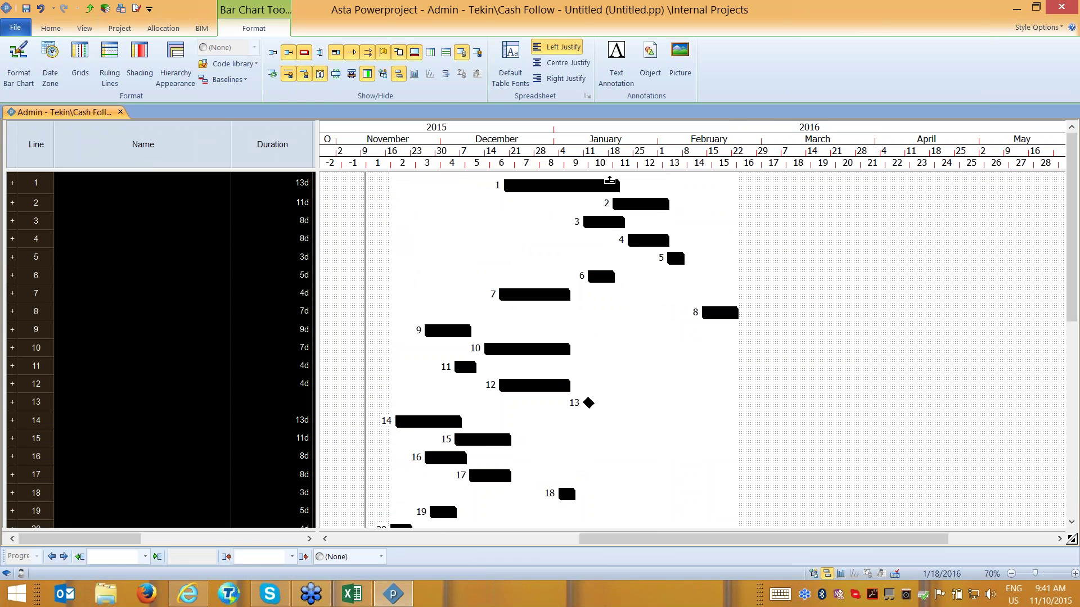
pyautogui.click(44, 31)
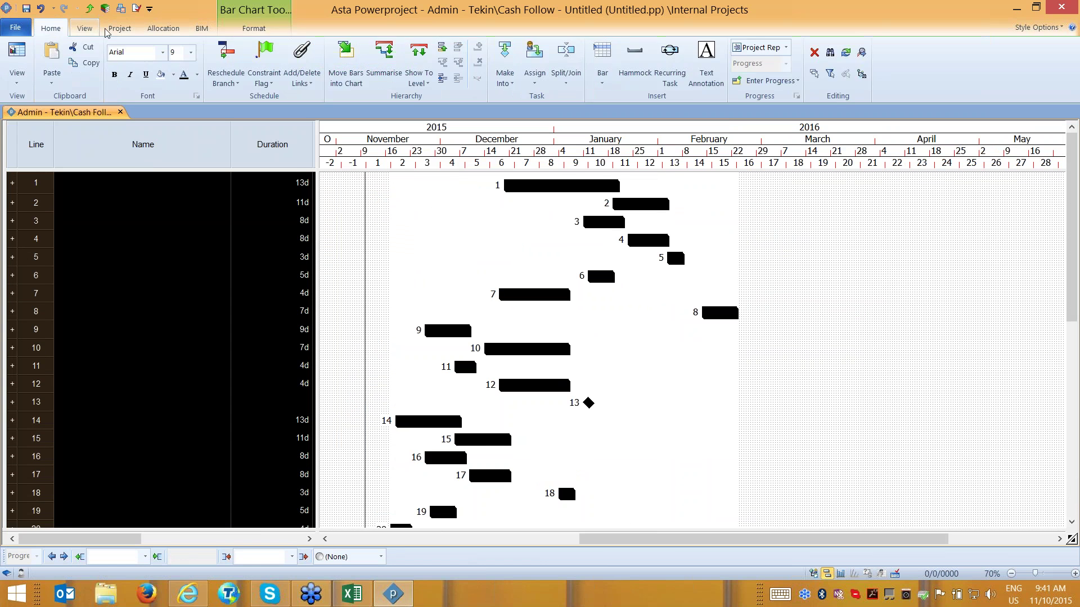
pyautogui.click(442, 49)
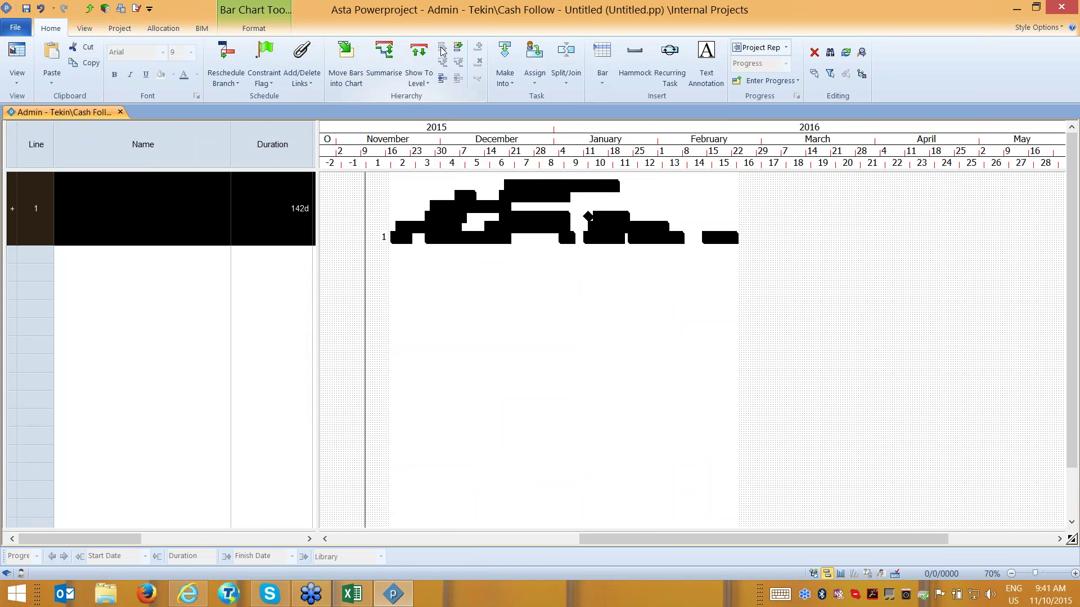
pyautogui.click(442, 50)
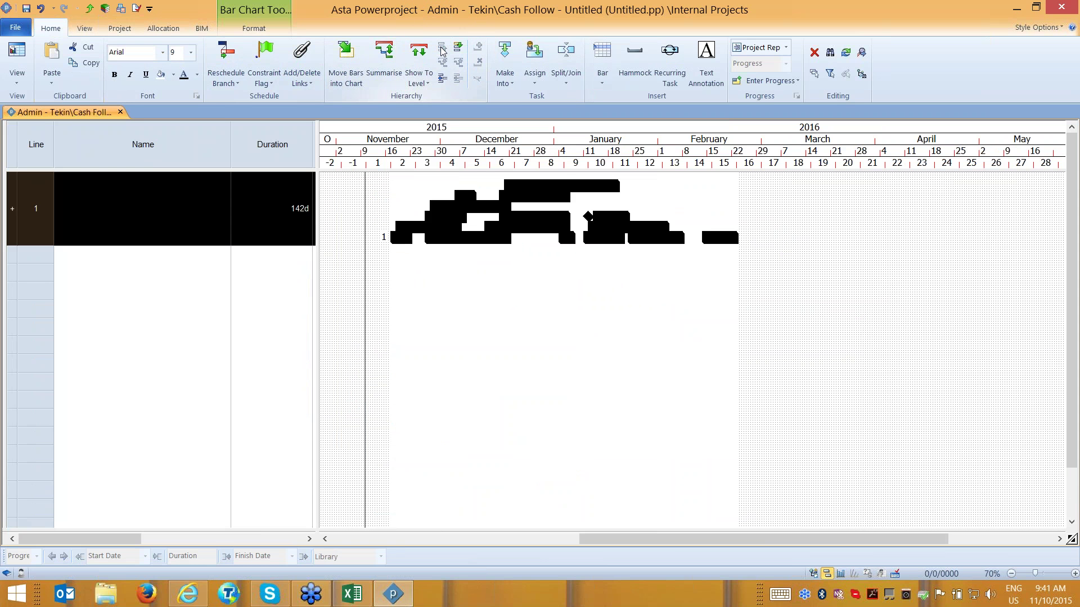
pyautogui.click(591, 345)
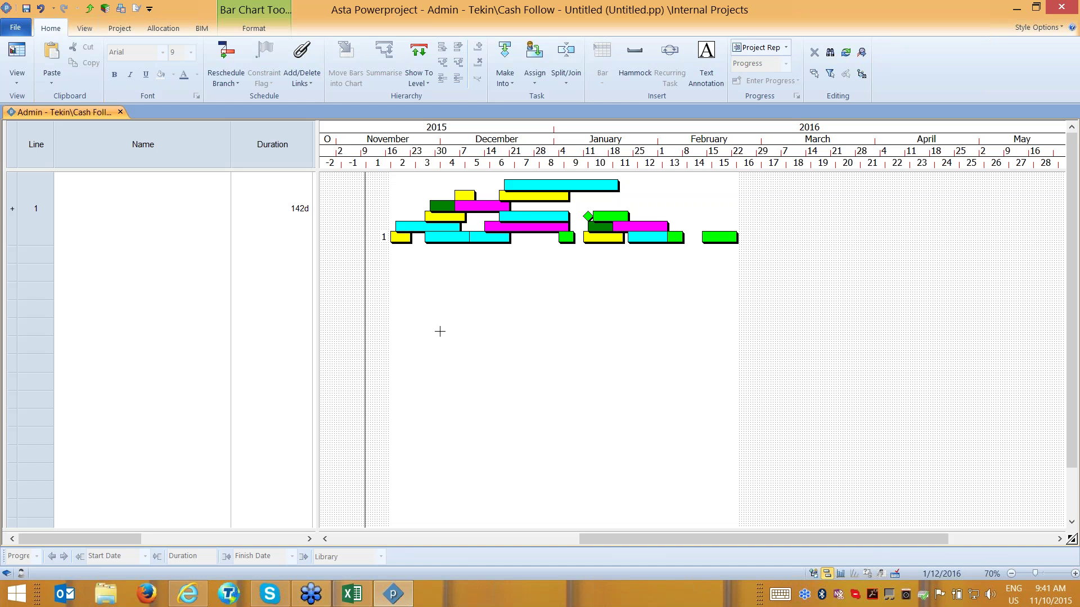
# On the combined line, move an 8-day 4 bed semi task to start 11/23/2015 and a 4-day one to start 12/7/2015.
pyautogui.click(444, 217)
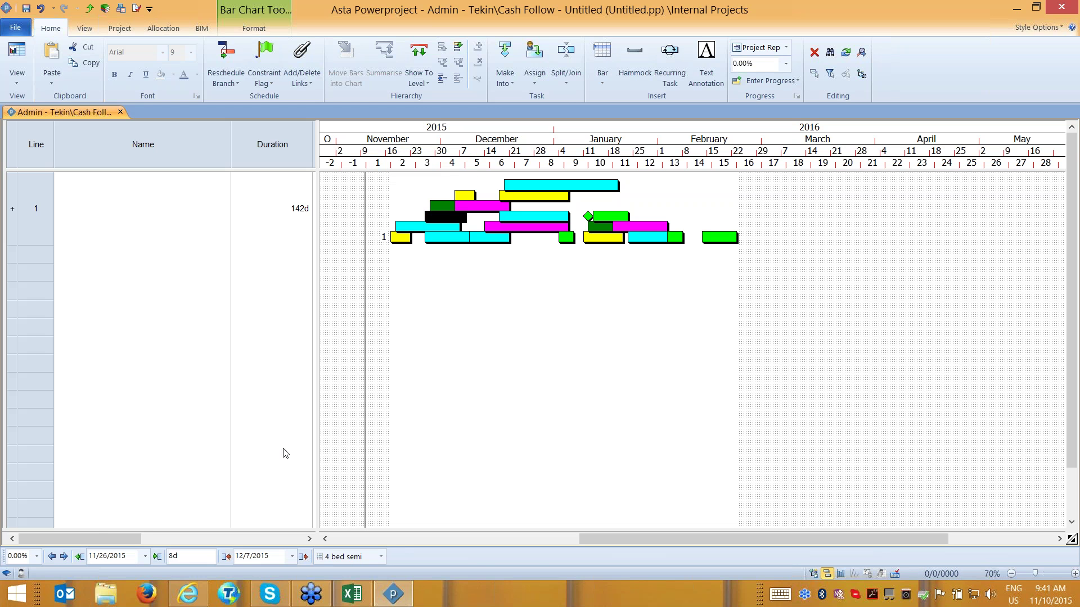
pyautogui.click(51, 557)
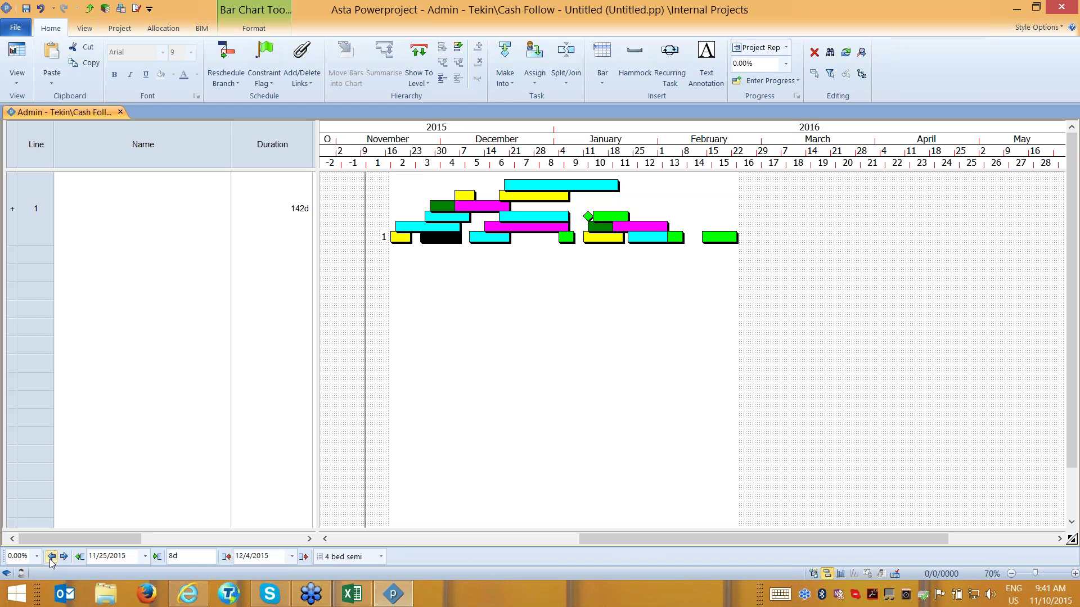
pyautogui.click(51, 556)
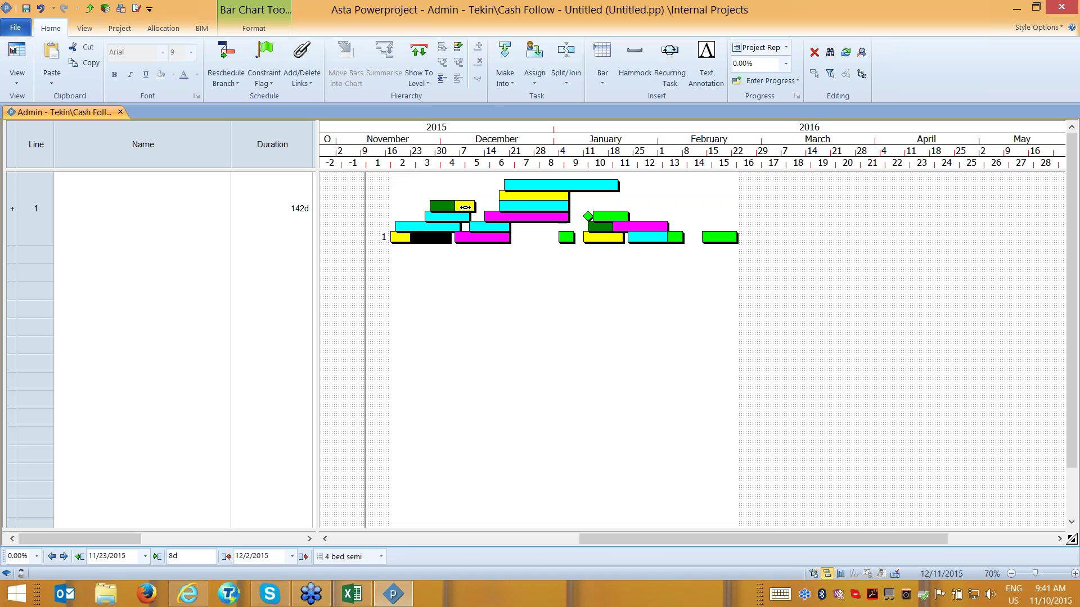
pyautogui.click(465, 208)
pyautogui.click(65, 558)
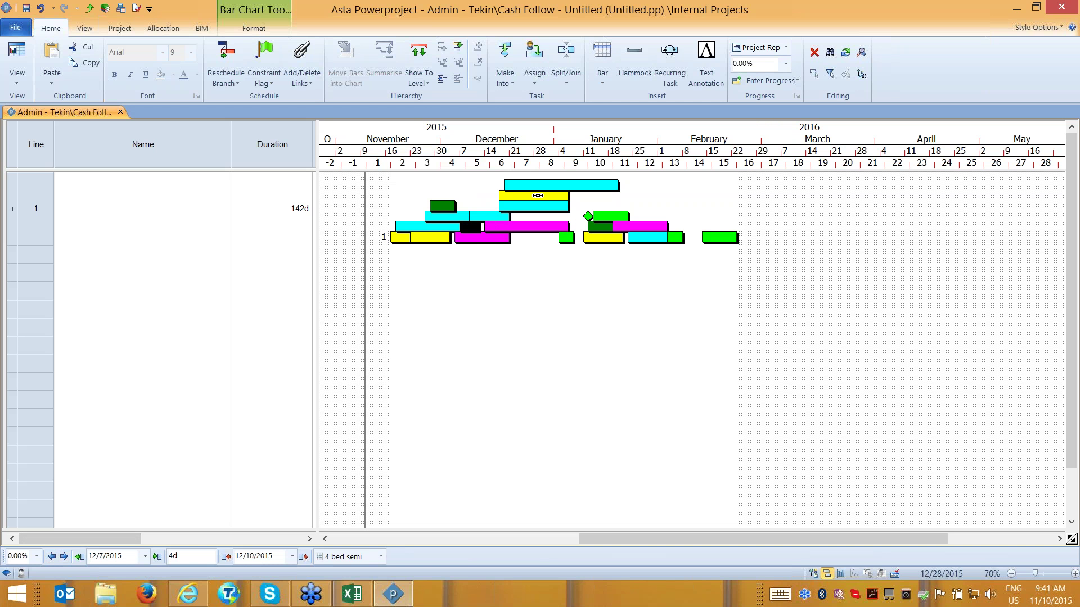
# Move the 7-day 5 bed detached task to start on 12/18/2015.
pyautogui.click(527, 228)
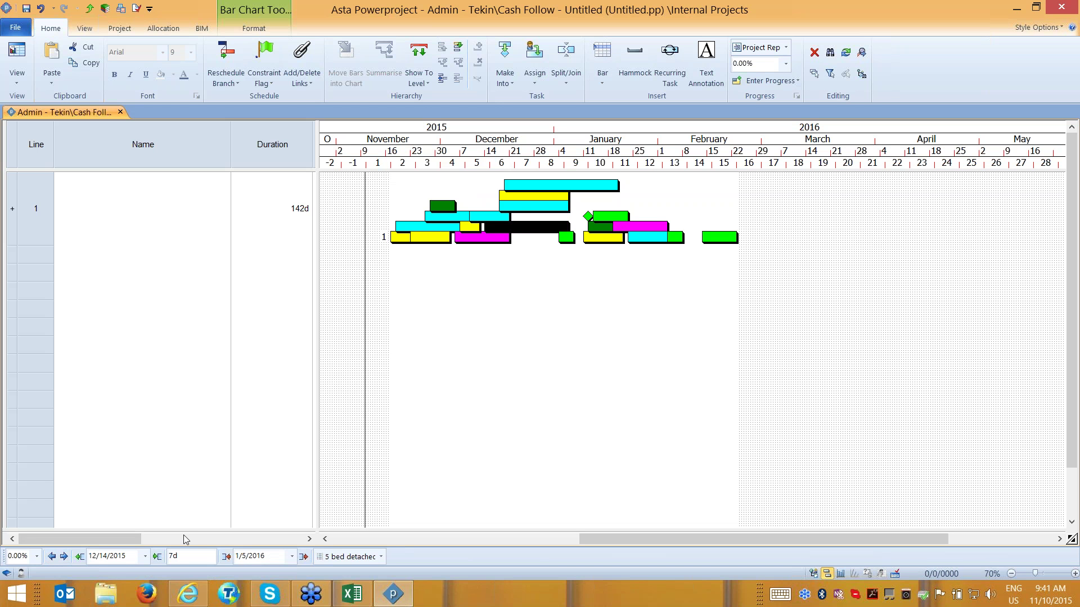
pyautogui.click(64, 557)
pyautogui.click(64, 557)
pyautogui.click(65, 557)
pyautogui.click(65, 557)
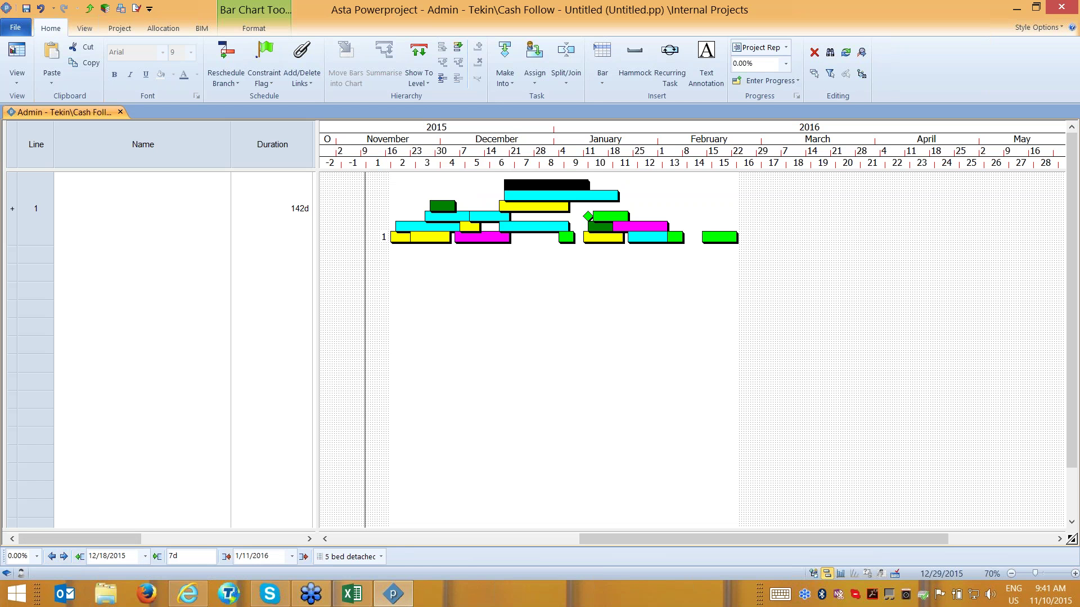
# Move the other 4-day 4 bed semi task to start 12/10/2015, and the 7-day 5 bed detached and 13-day 3 bed semi tasks to 1/4/2016.
pyautogui.moveTo(537, 210); pyautogui.dragTo(516, 208)
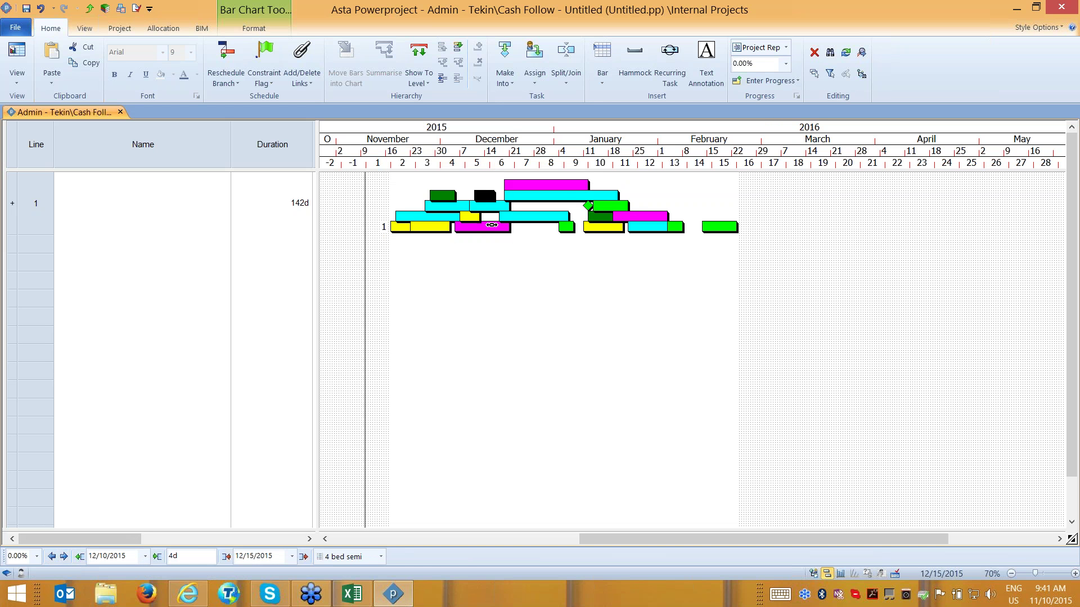
pyautogui.click(567, 184)
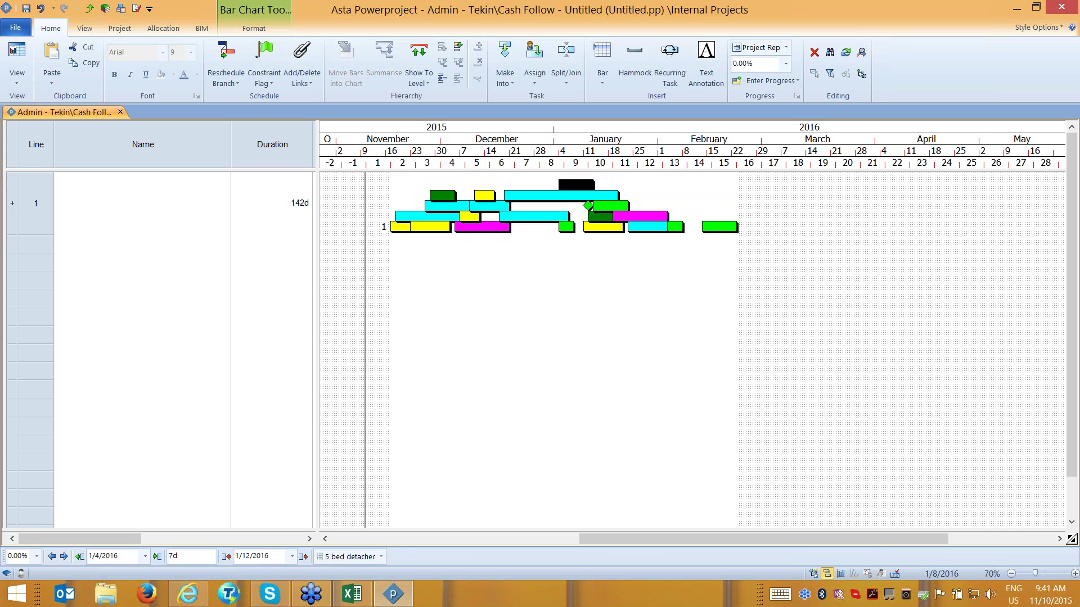
pyautogui.moveTo(542, 193); pyautogui.dragTo(588, 184)
pyautogui.doubleClick(589, 184)
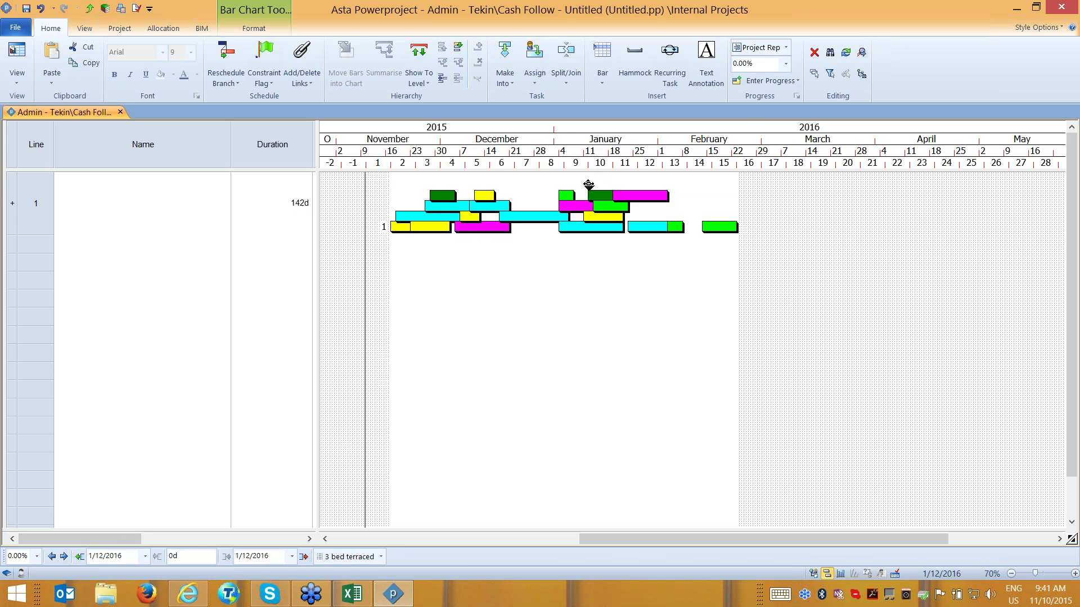
pyautogui.click(741, 122)
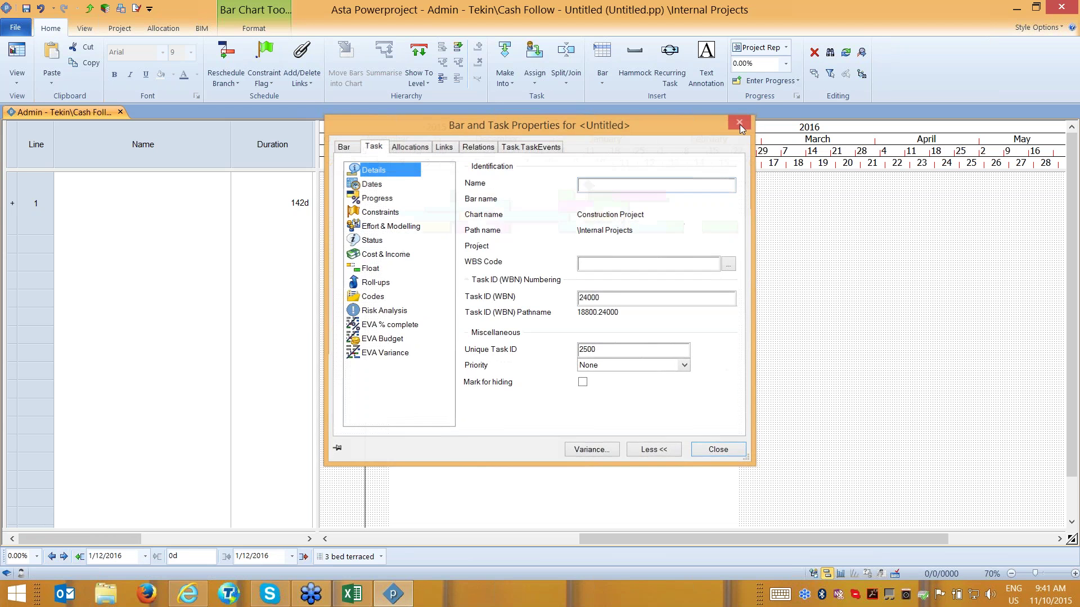
# Link all the tasks on the combined bar line together with the Link Tasks command.
pyautogui.click(12, 205)
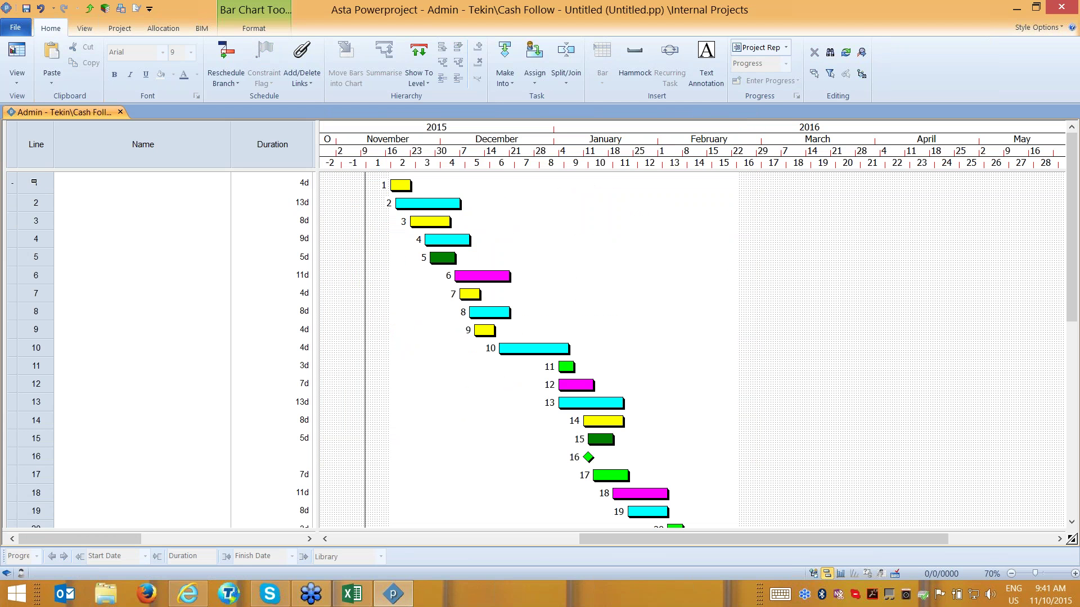
pyautogui.click(12, 182)
pyautogui.click(36, 199)
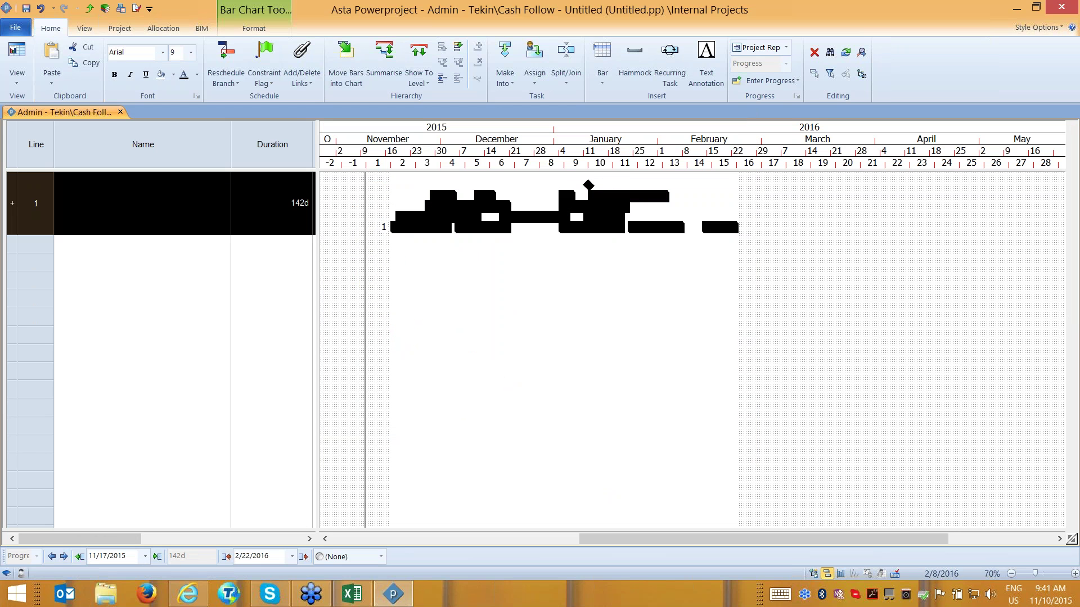
pyautogui.click(301, 71)
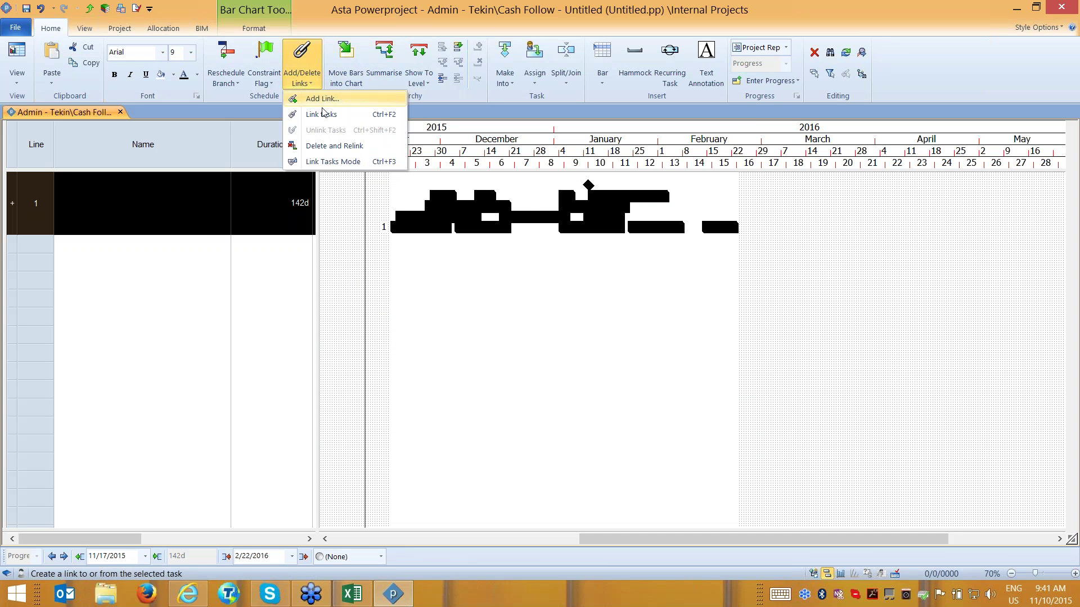
pyautogui.click(323, 113)
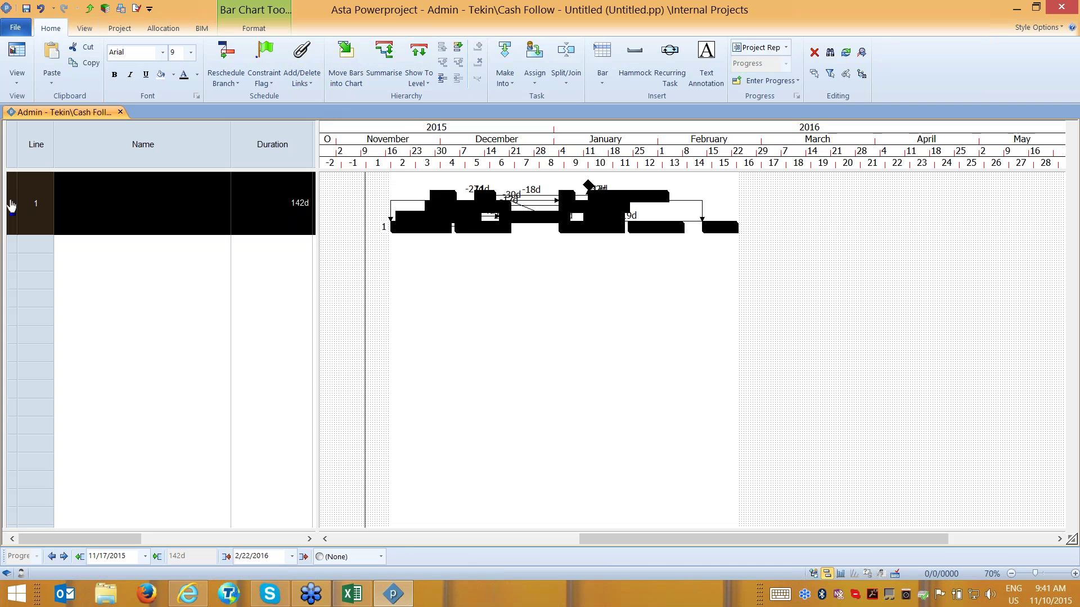
# Expand the combined bar line so that each of its tasks sits on its own line.
pyautogui.click(13, 203)
pyautogui.click(848, 312)
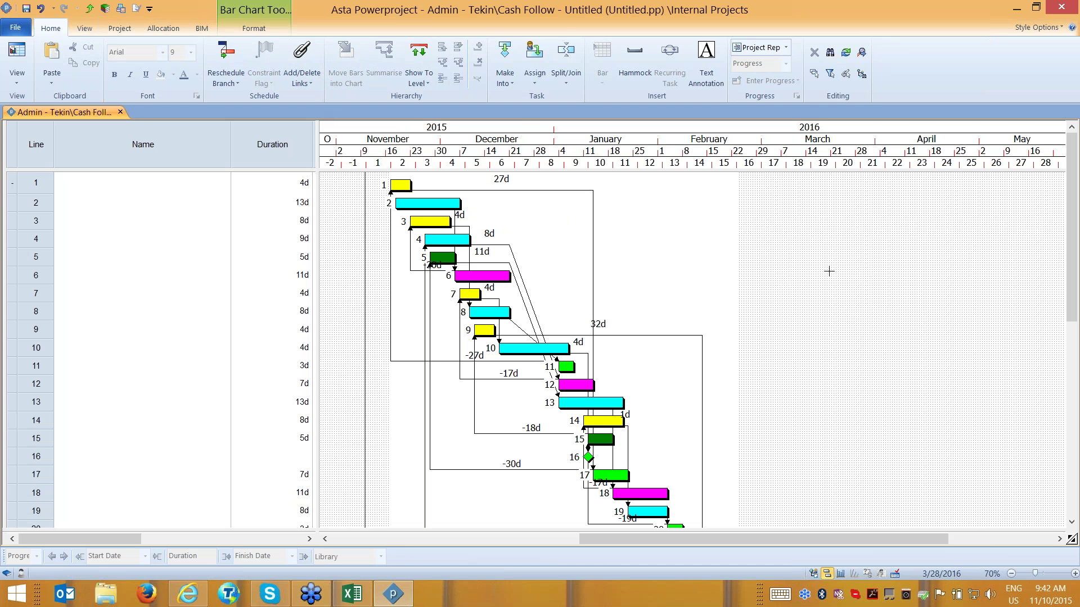
# Examine the file formats offered for saving a copy of the project, and leave without saving.
pyautogui.click(10, 31)
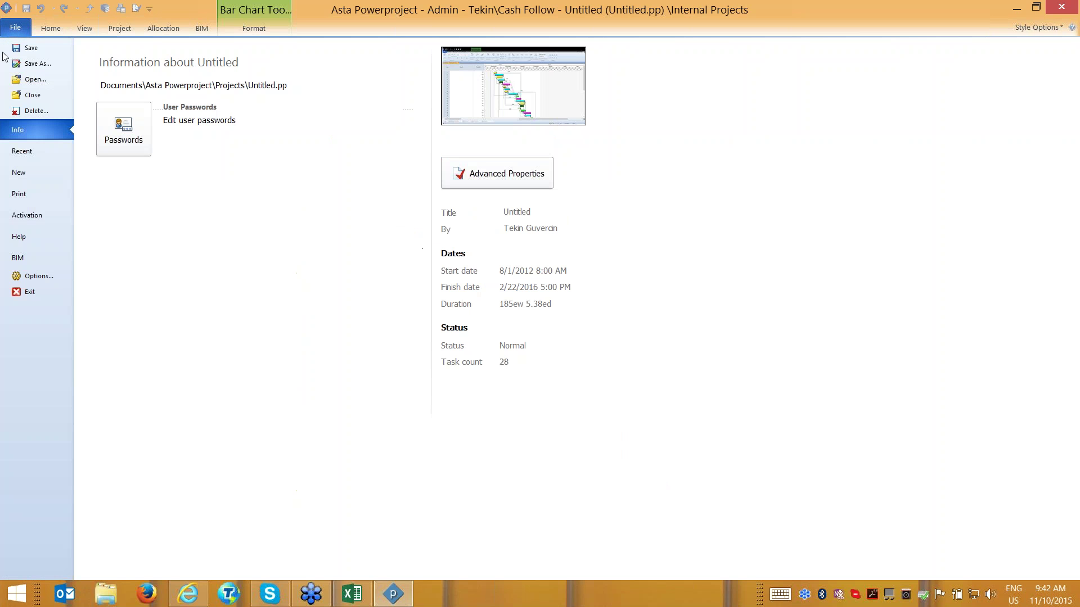
pyautogui.click(36, 64)
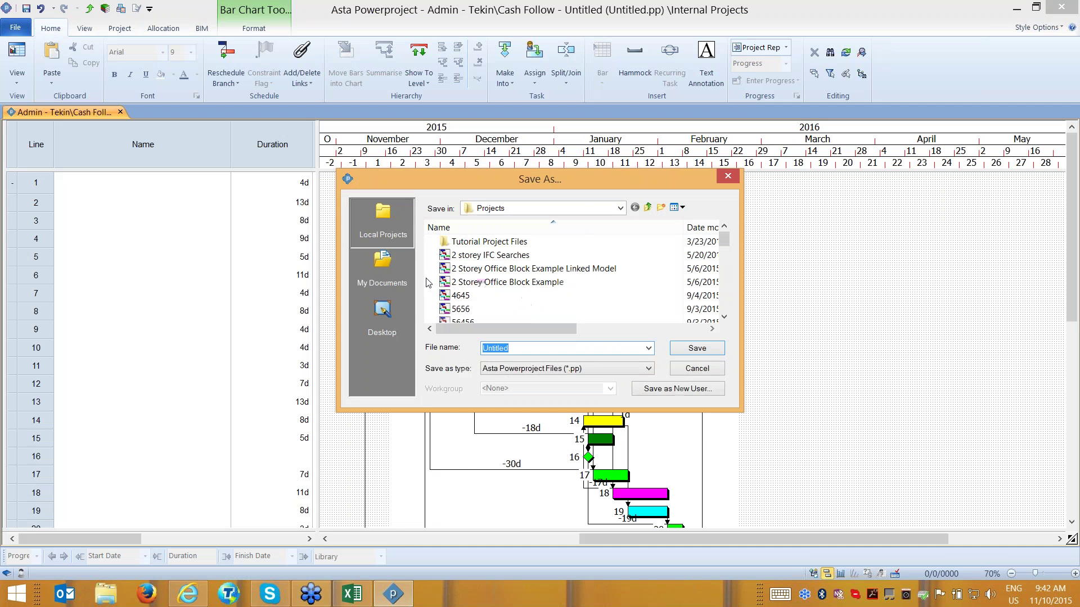
pyautogui.click(622, 369)
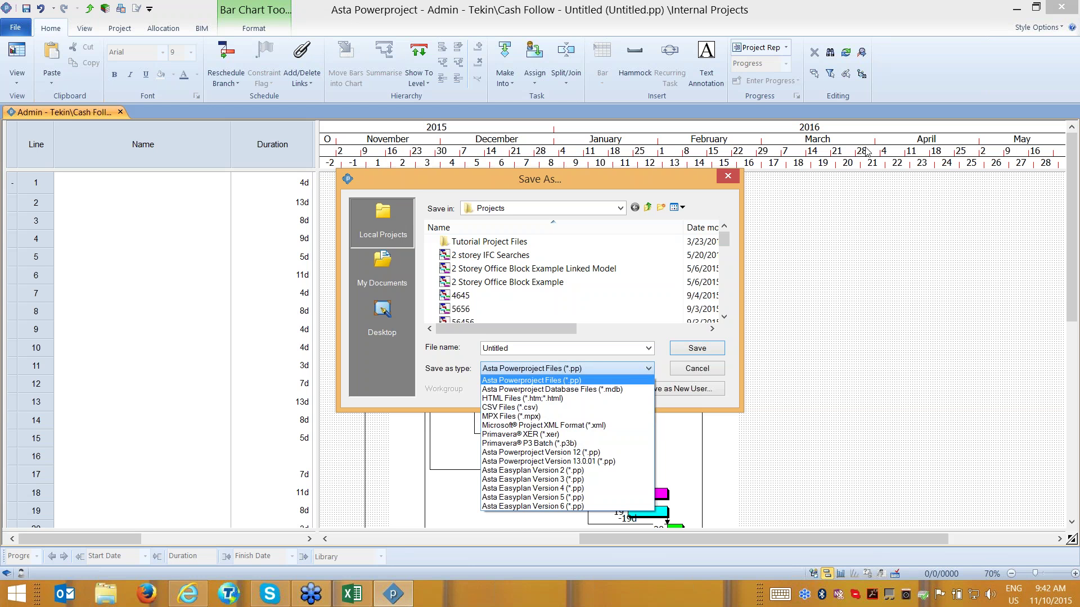
pyautogui.click(727, 181)
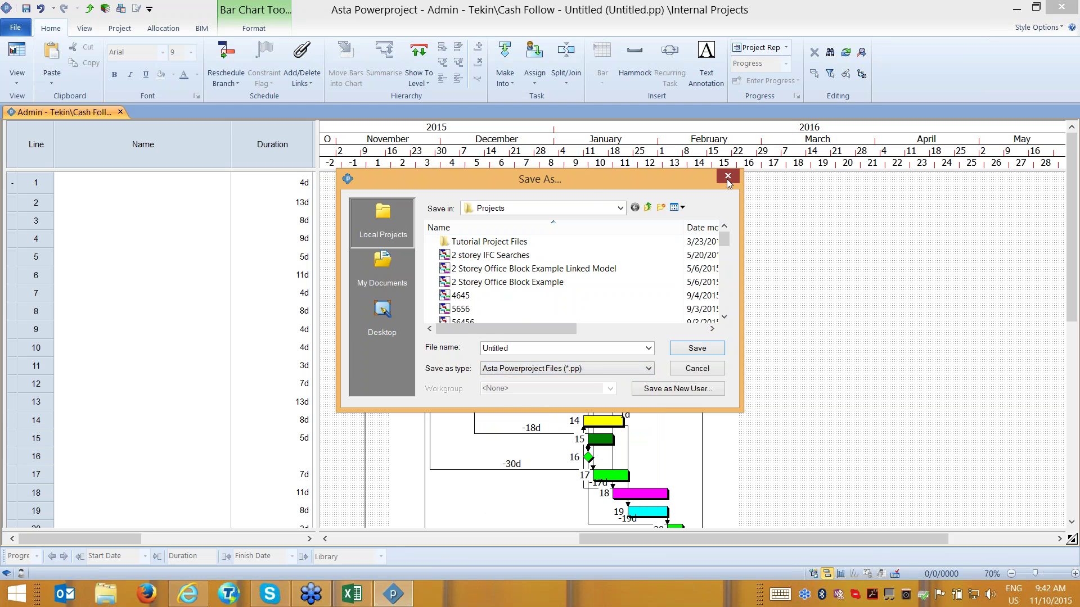
pyautogui.click(728, 179)
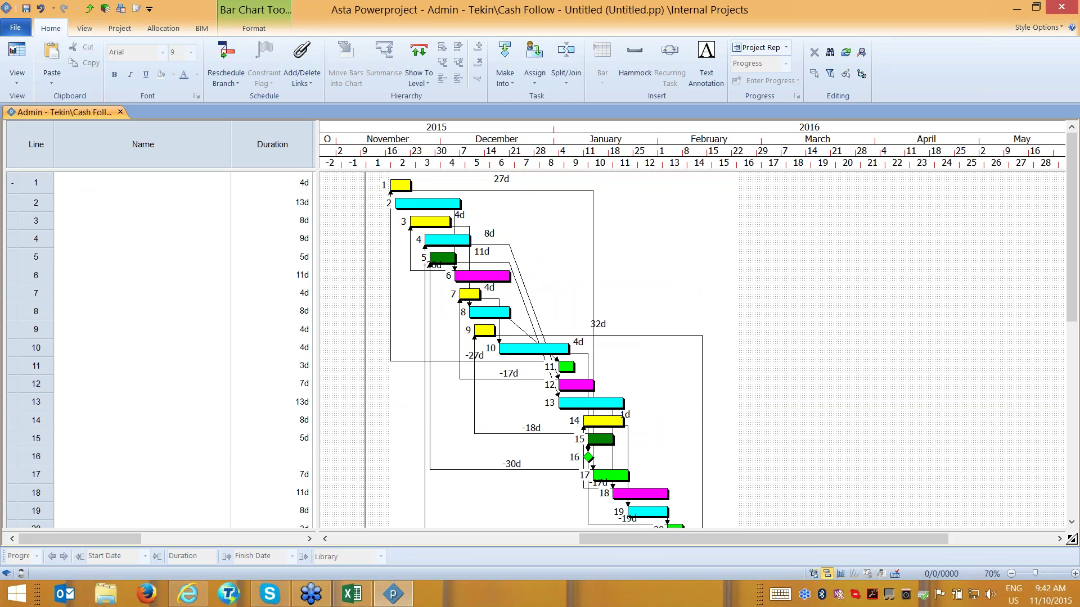
# Delete all existing tasks and draw five bars on line 1, about 11, 11, 3, 10 and 13 days long, starting 11/18/2015.
pyautogui.moveTo(39, 185); pyautogui.dragTo(15, 521)
pyautogui.press('Delete')
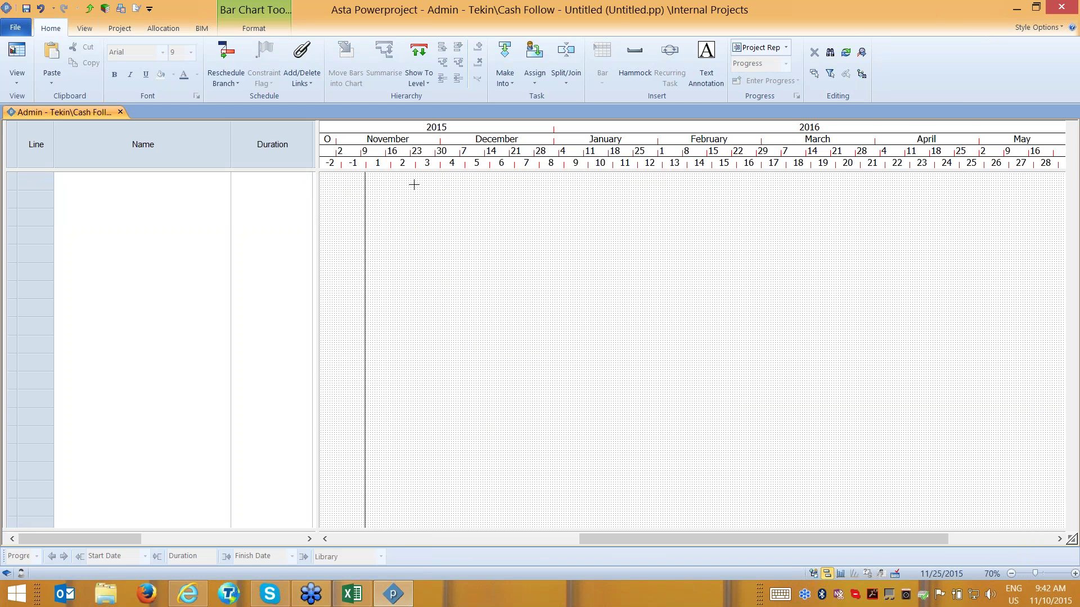
pyautogui.moveTo(396, 181); pyautogui.dragTo(637, 186)
pyautogui.moveTo(639, 185); pyautogui.dragTo(704, 185)
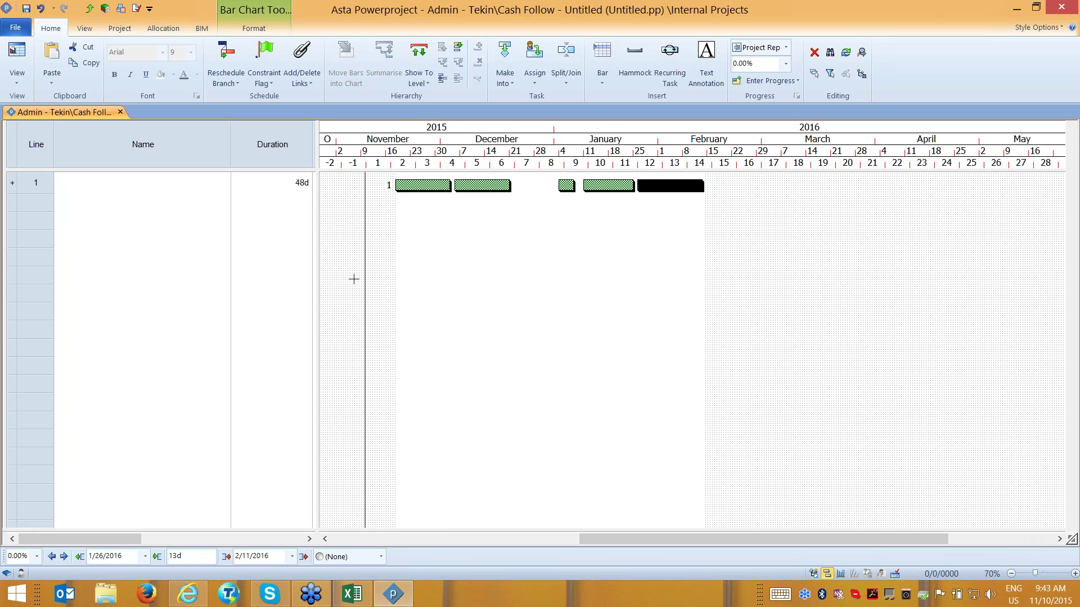
# Show the project's code libraries, collapse House Type and expand Floor Level.
pyautogui.click(814, 574)
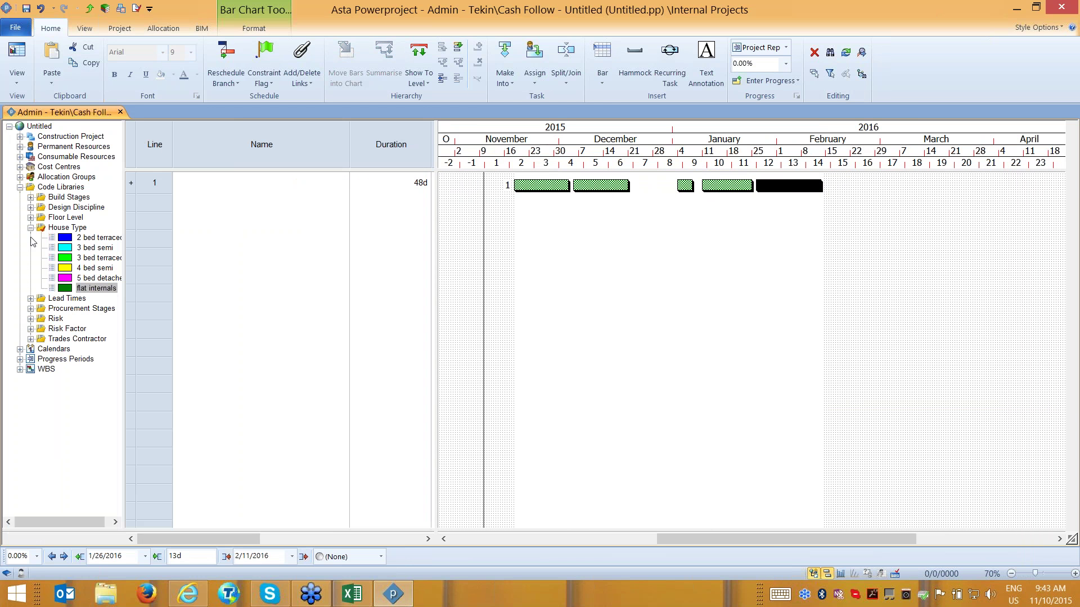
pyautogui.click(31, 228)
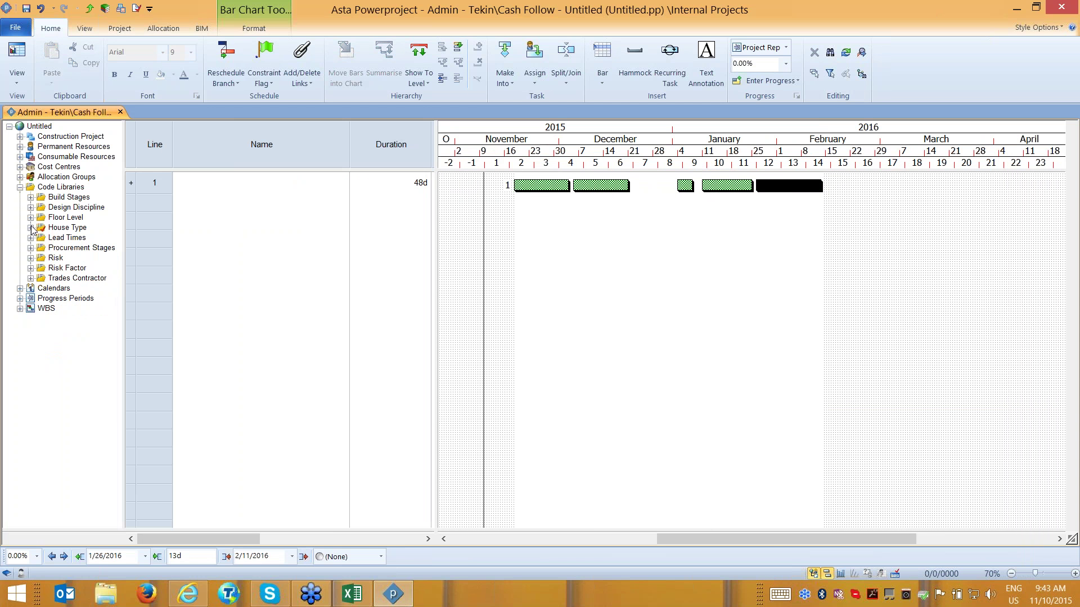
pyautogui.click(31, 218)
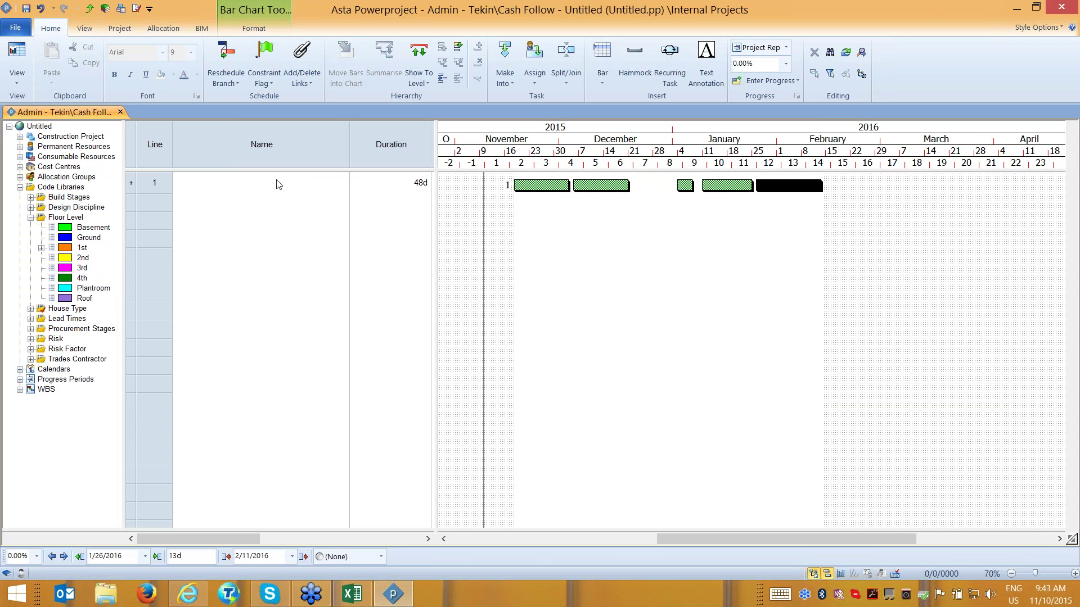
# Name line 1 "Brick Work" and delete its last, 13-day task.
pyautogui.click(301, 183)
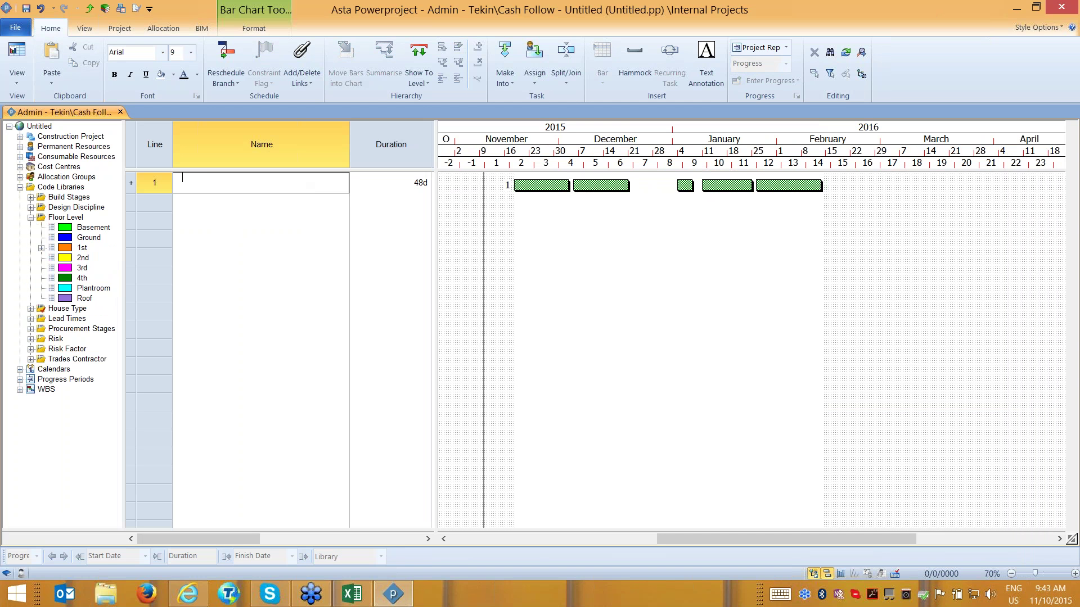
pyautogui.write('Brick Work')
pyautogui.press('Return')
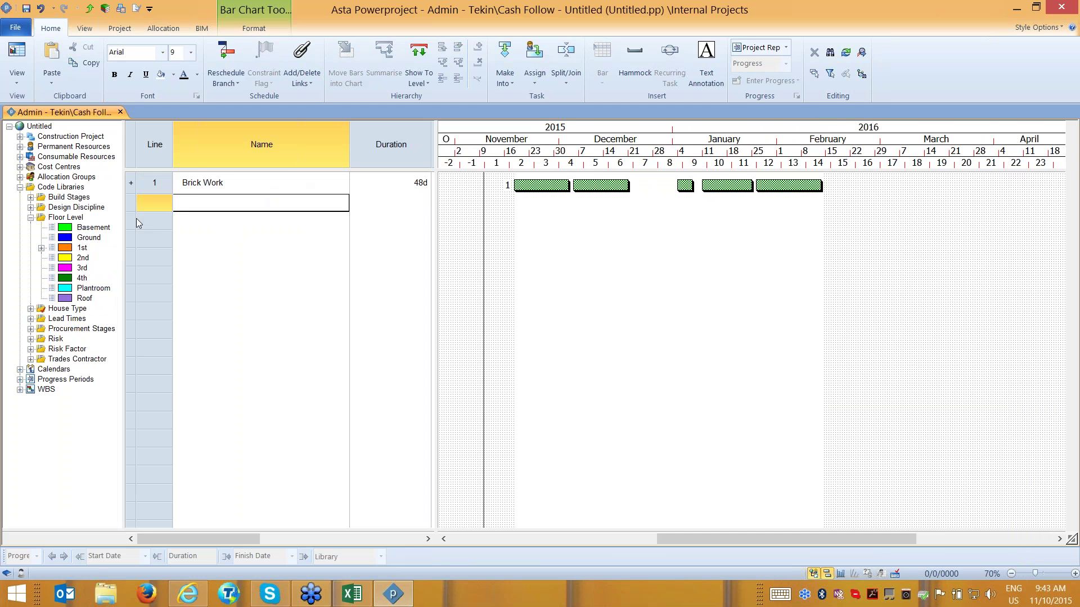
pyautogui.click(807, 188)
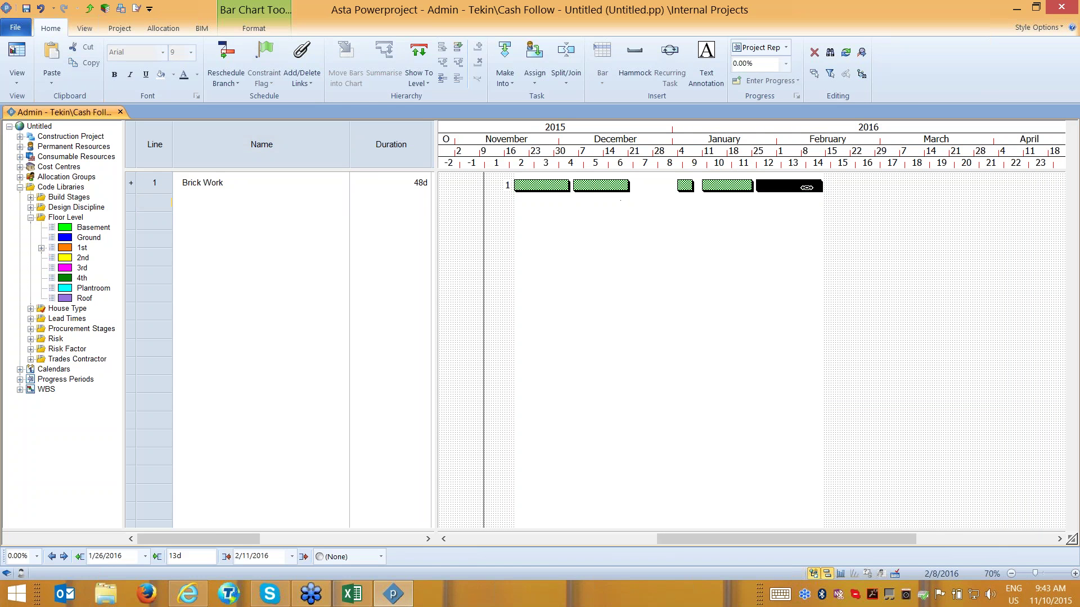
pyautogui.press('Delete')
# Assign the Floor Level codes 1st, 2nd, 3rd and 4th to the four Brick Work tasks in date order.
pyautogui.click(531, 186)
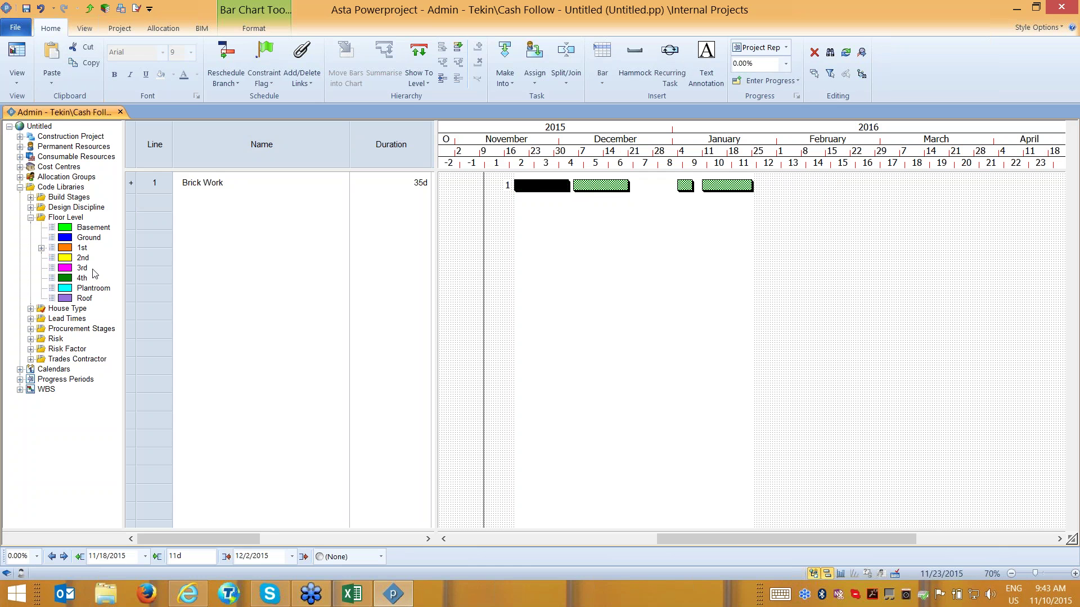
pyautogui.click(81, 248)
pyautogui.moveTo(78, 250); pyautogui.dragTo(539, 181)
pyautogui.click(513, 326)
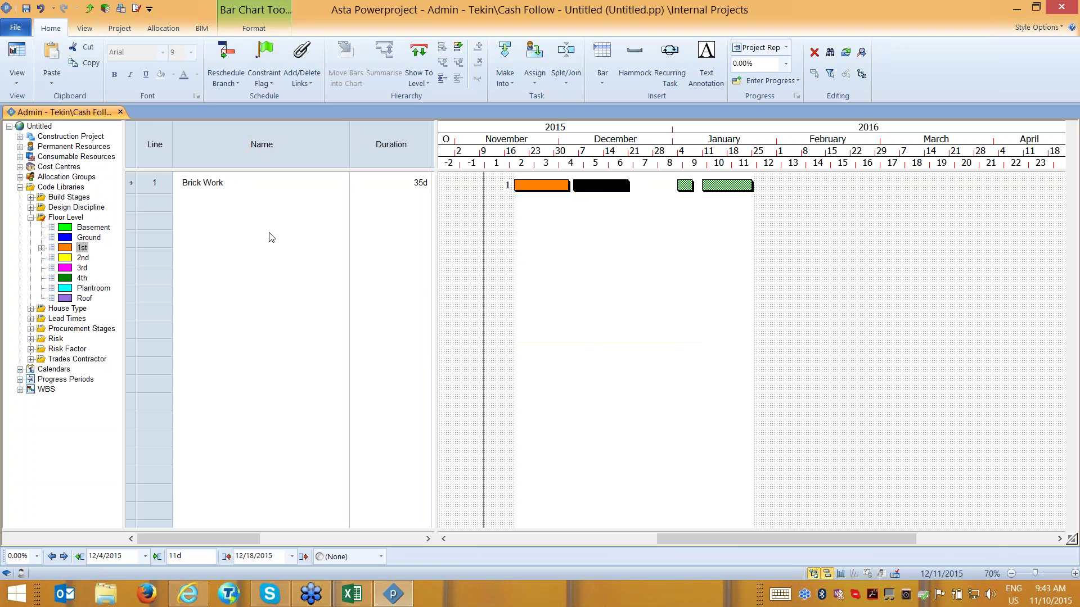
pyautogui.moveTo(79, 260); pyautogui.dragTo(615, 193)
pyautogui.moveTo(66, 271); pyautogui.dragTo(688, 191)
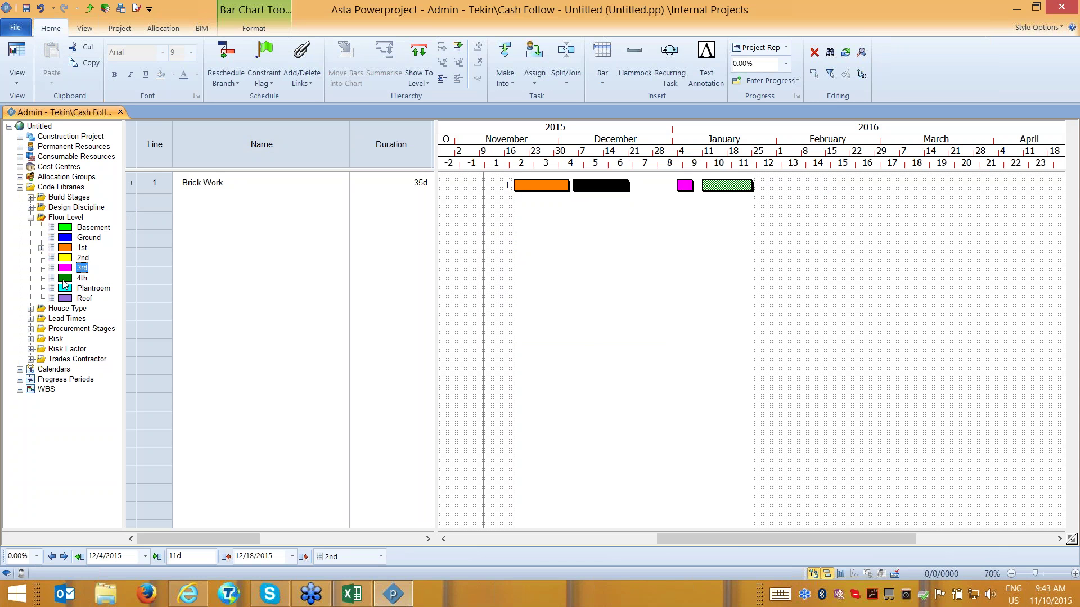
pyautogui.moveTo(66, 279)
pyautogui.mouseDown()
pyautogui.moveTo(717, 201)
pyautogui.moveTo(734, 185)
pyautogui.mouseUp()
# Add the Floor Level code column to the table before the Name column.
pyautogui.click(260, 156)
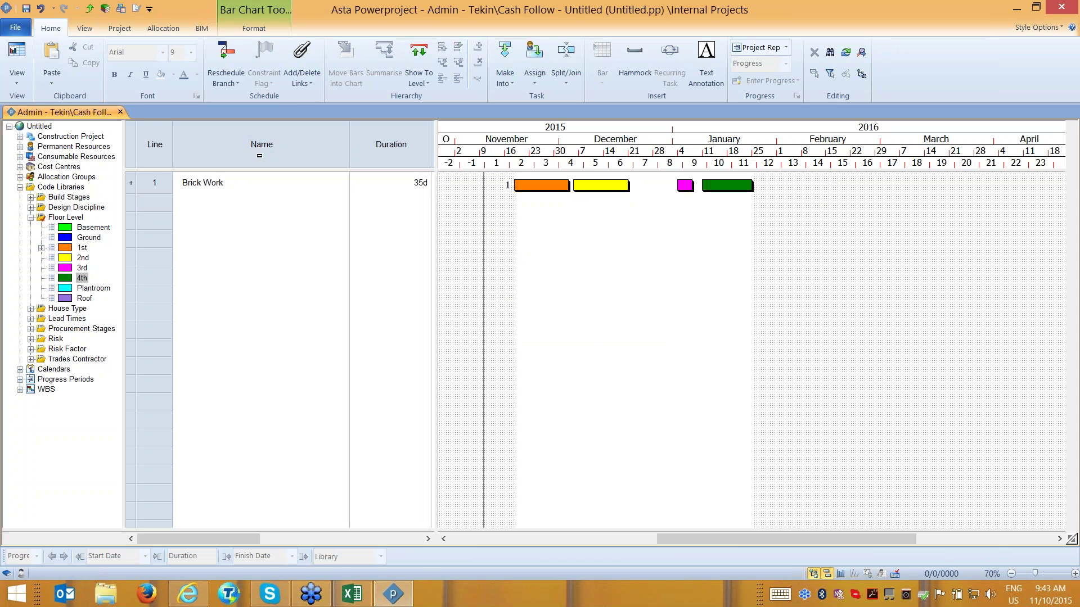
pyautogui.rightClick(209, 153)
pyautogui.moveTo(270, 276)
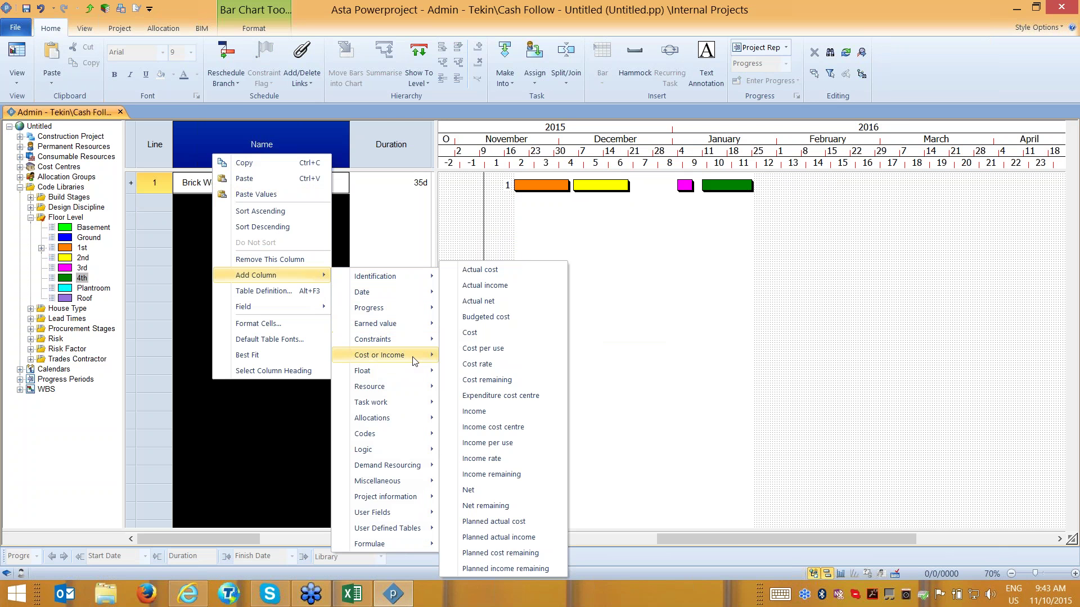
pyautogui.moveTo(405, 438)
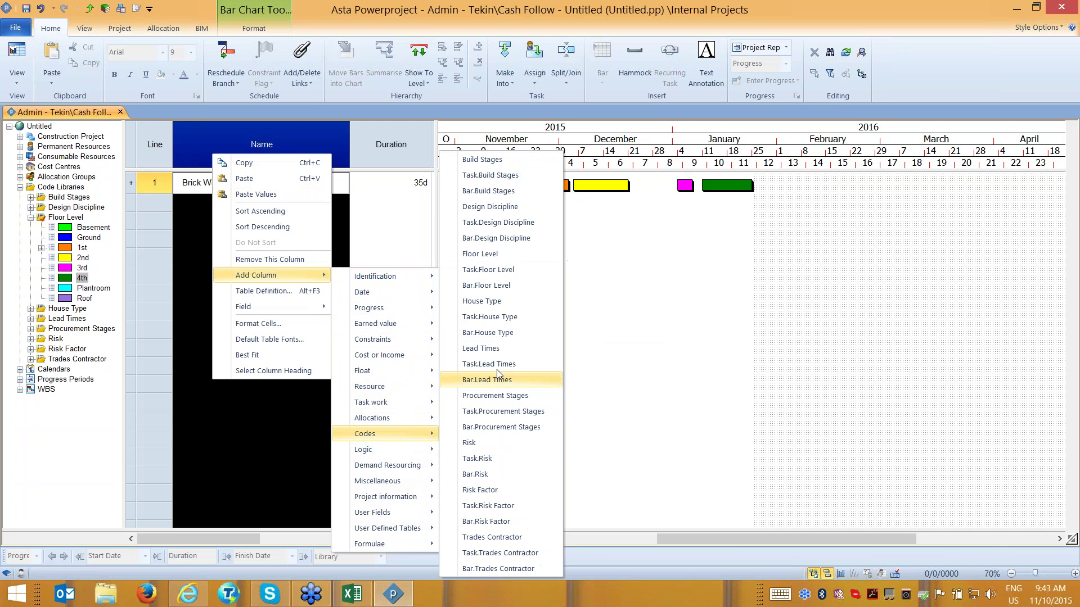
pyautogui.click(488, 256)
pyautogui.hotkey('alt', 'F3')
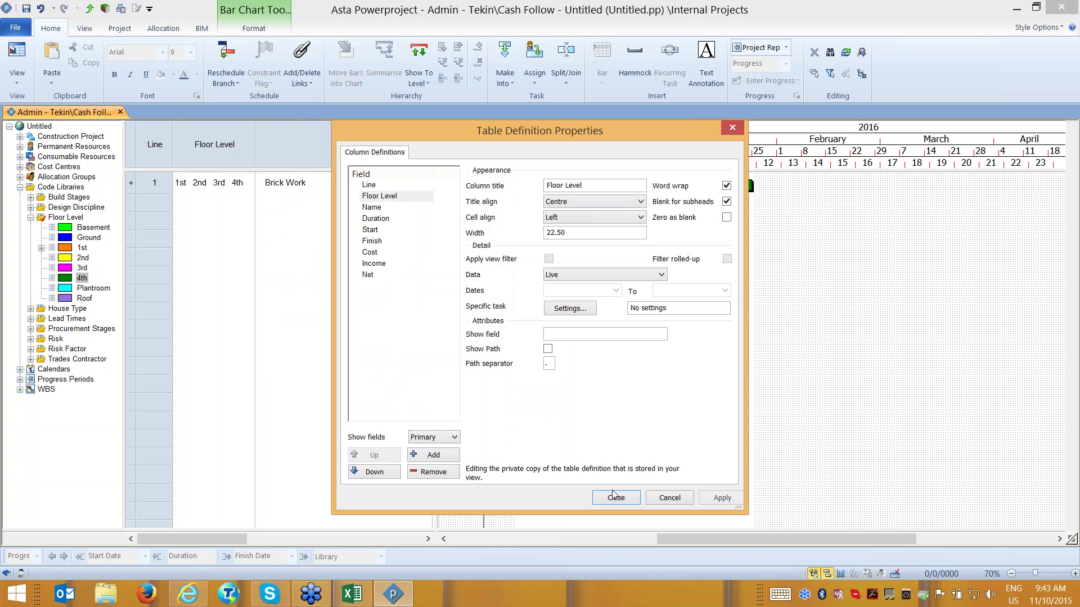
pyautogui.press('Return')
# Duplicate the Brick Work line and rename the copy "Gips Work".
pyautogui.click(684, 168)
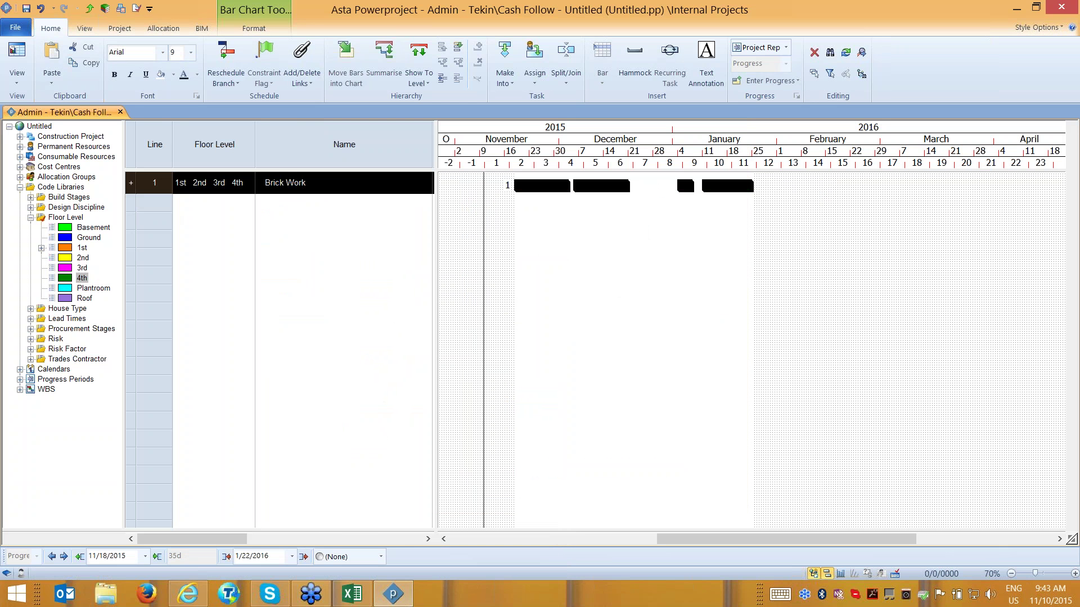
pyautogui.hotkey('ctrl', 'c')
pyautogui.hotkey('ctrl', 'v')
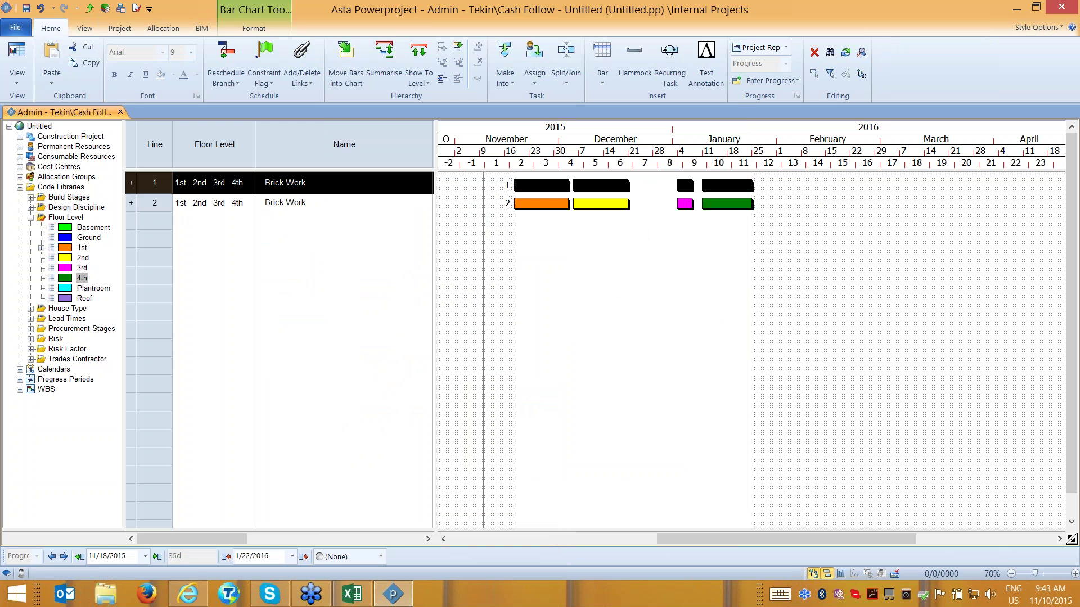
pyautogui.doubleClick(322, 203)
pyautogui.write('Gips')
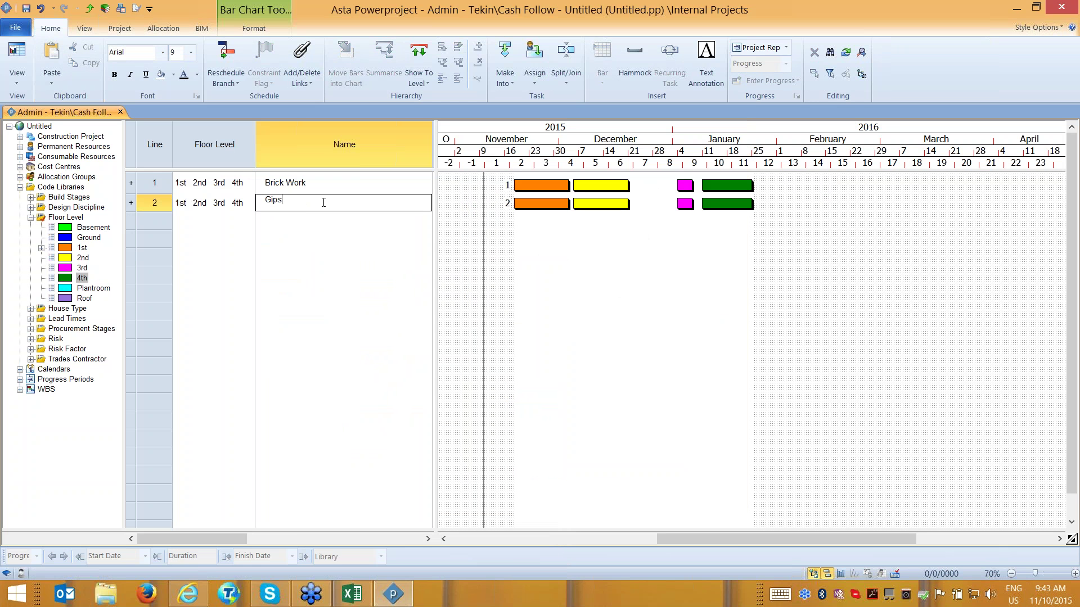
pyautogui.write(' Work')
# Shorten every task on the Gips Work line by two days by bringing its finish forward.
pyautogui.click(153, 203)
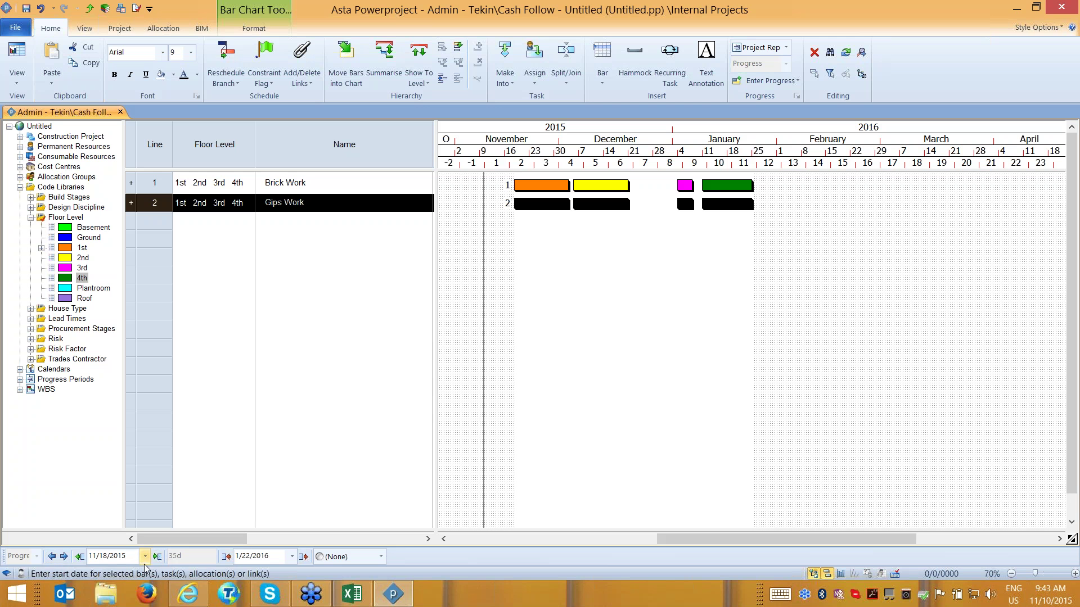
pyautogui.doubleClick(226, 558)
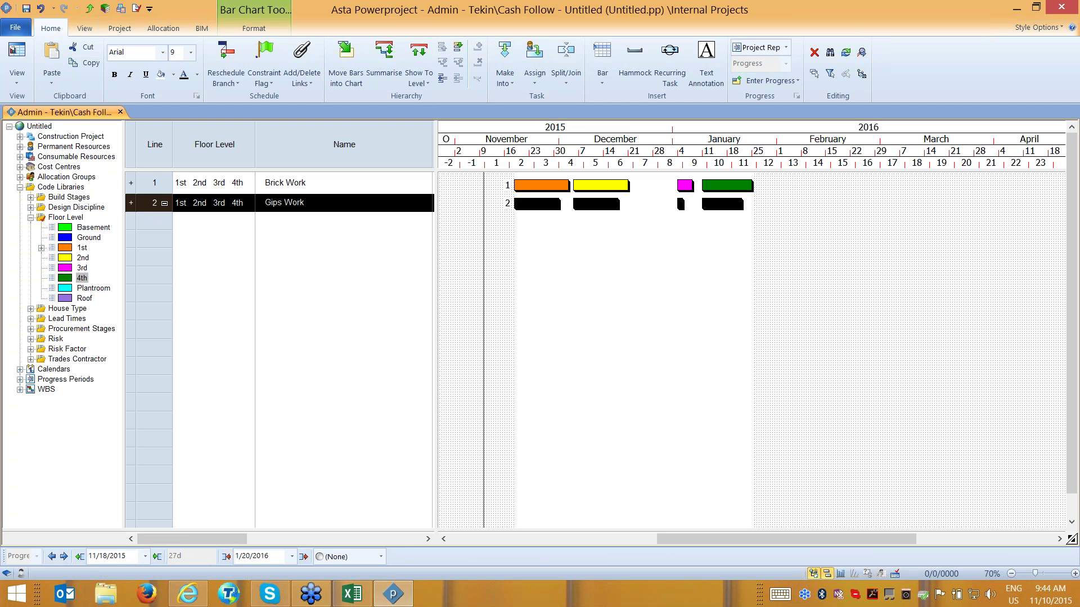
# Duplicate the Gips Work line and rename the copy "Painting Works".
pyautogui.hotkey('ctrl', 'v')
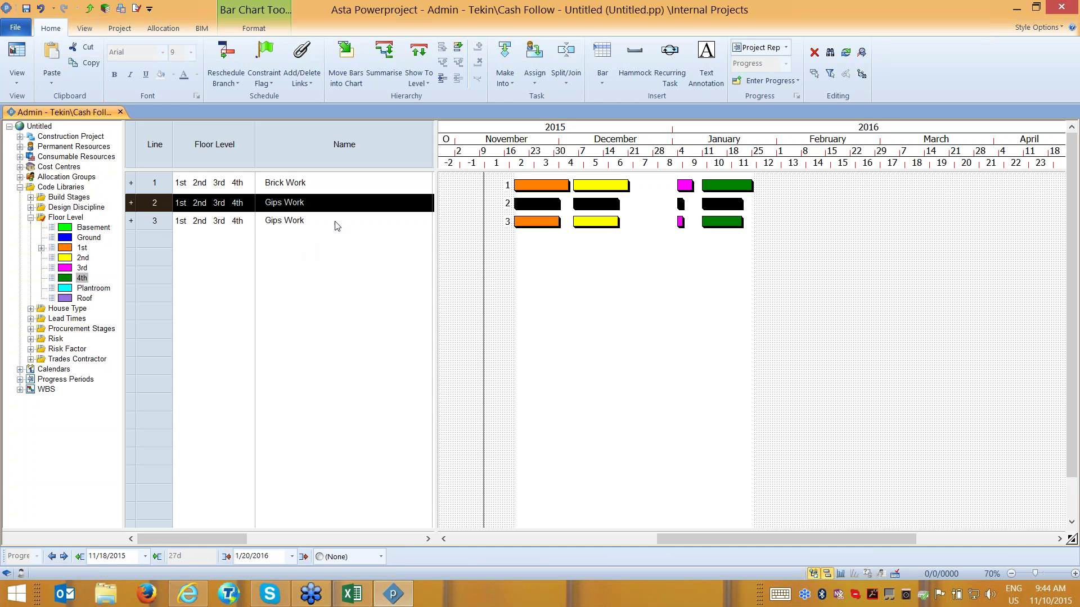
pyautogui.doubleClick(337, 226)
pyautogui.write('Painting')
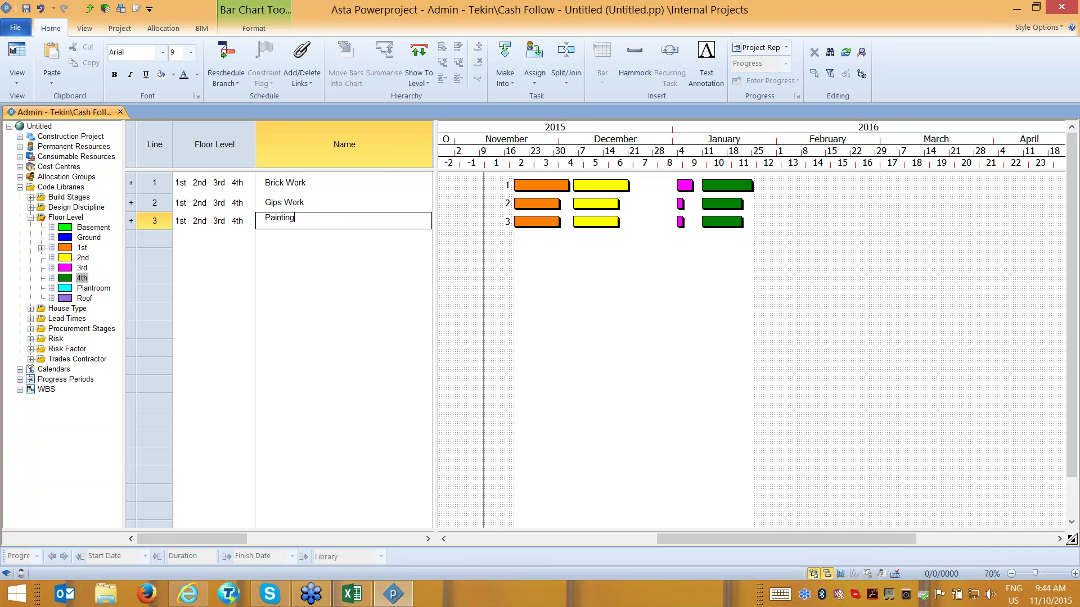
pyautogui.write(' Works')
pyautogui.press('Return')
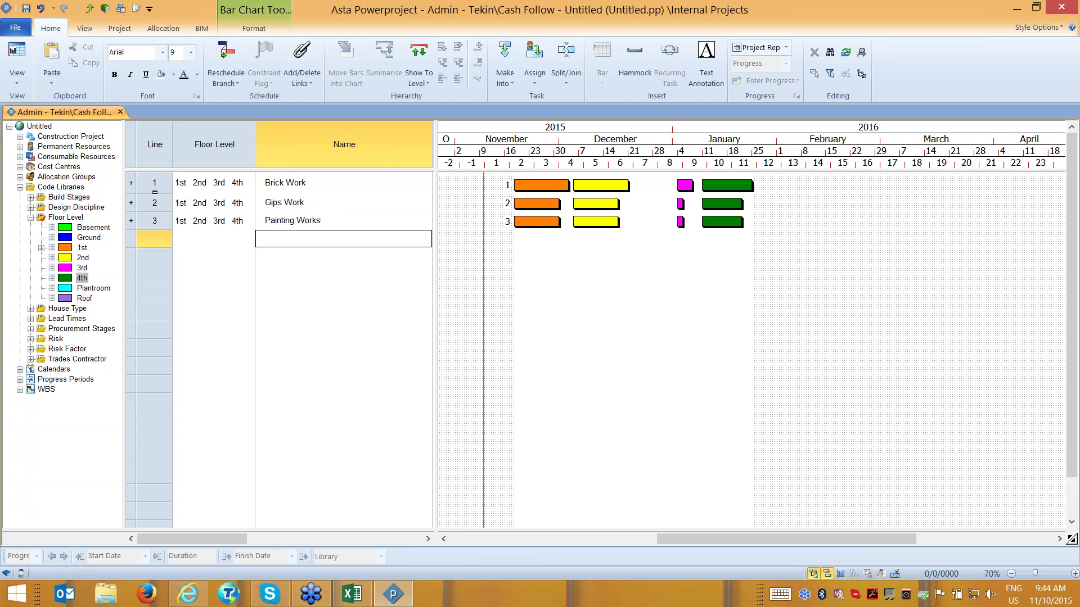
# Hide the project library tree and expand the Brick Work, Gips Work and Painting Works lines into one line per floor.
pyautogui.click(813, 574)
pyautogui.click(12, 182)
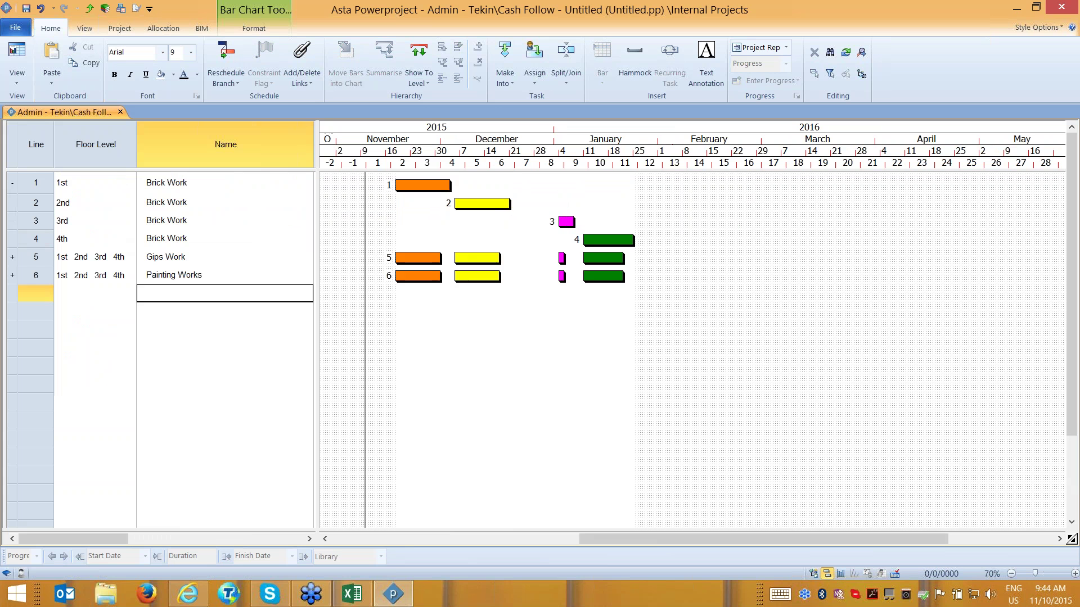
pyautogui.click(12, 257)
pyautogui.click(12, 329)
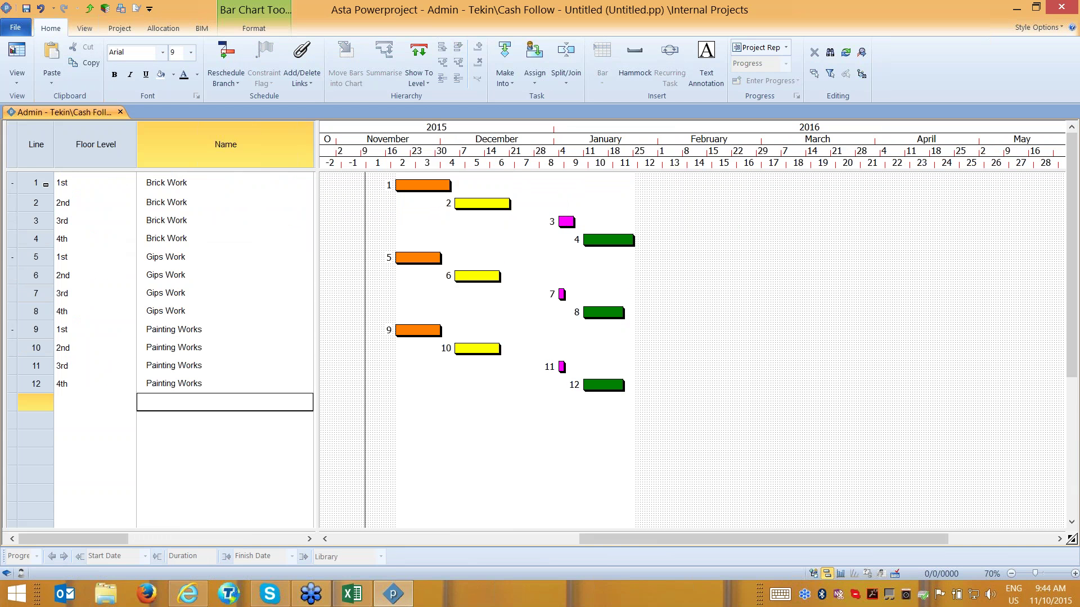
pyautogui.click(38, 183)
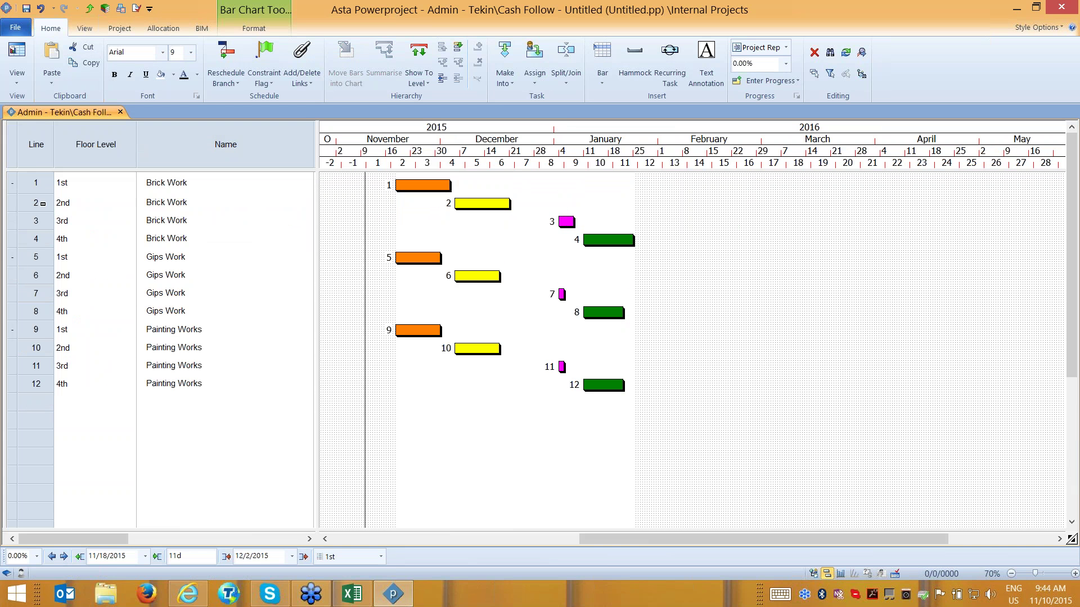
pyautogui.click(509, 207)
pyautogui.click(36, 220)
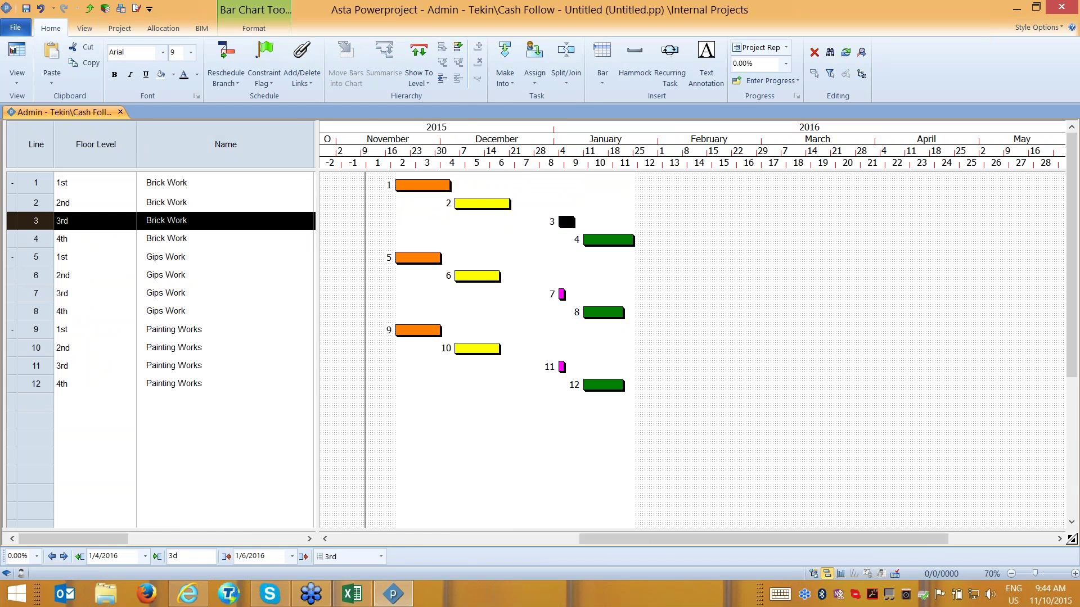
pyautogui.press('Down')
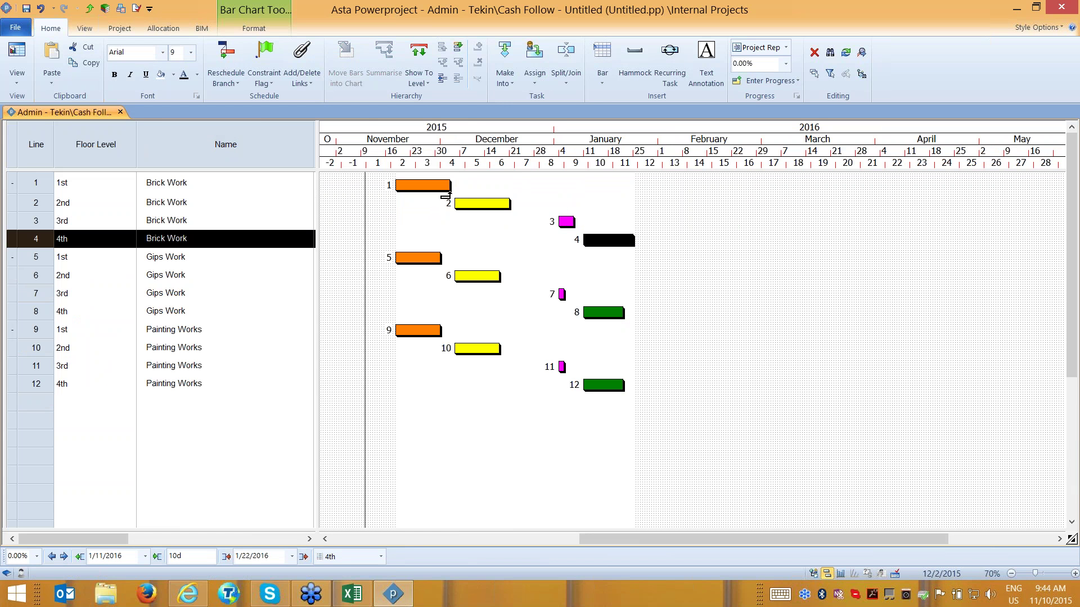
# Try to link the 1st floor Brick Work task to the 1st floor Gips Work and Painting Works tasks, and undo the linking.
pyautogui.moveTo(450, 186); pyautogui.dragTo(394, 334)
pyautogui.hotkey('ctrl', 'z')
pyautogui.hotkey('ctrl', 'z')
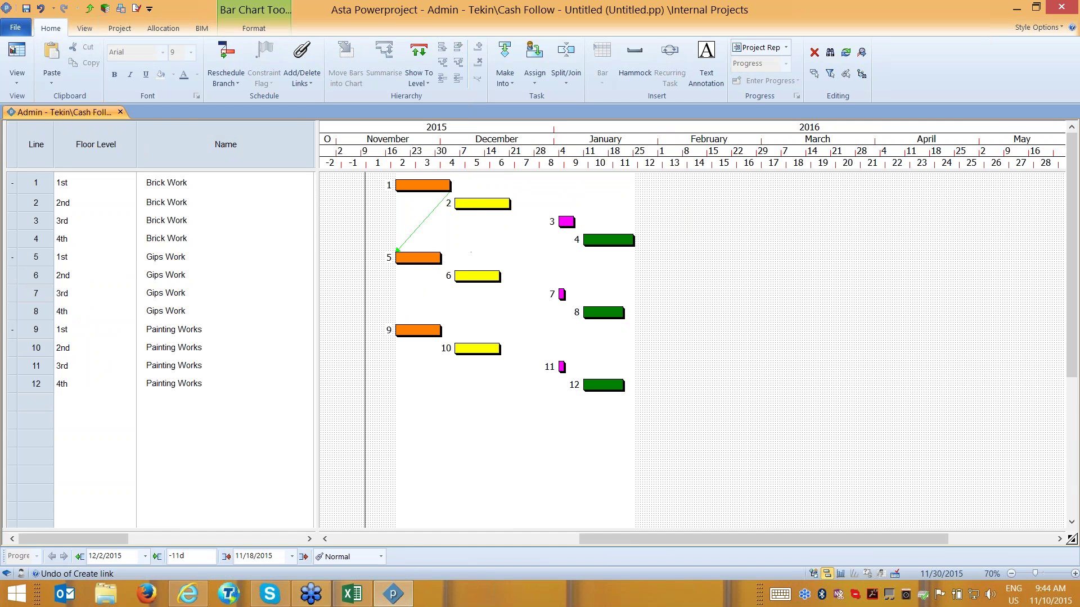
# Collapse the Brick Work, Gips Work and Painting Works lines, and link all their tasks using corresponding task links.
pyautogui.click(12, 183)
pyautogui.click(13, 203)
pyautogui.click(12, 221)
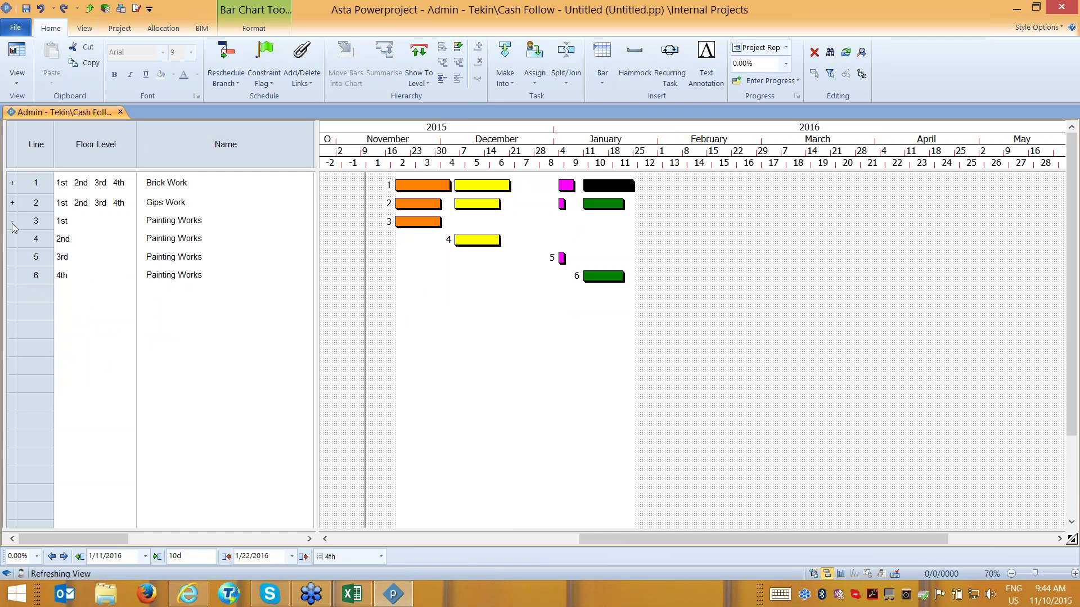
pyautogui.hotkey('ctrl', 'a')
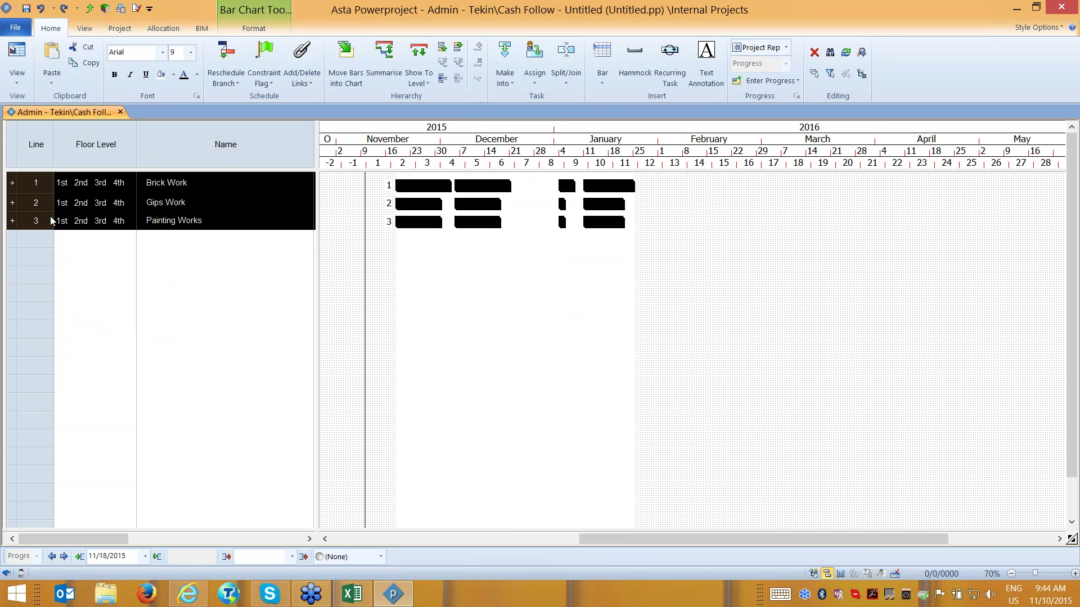
pyautogui.click(301, 84)
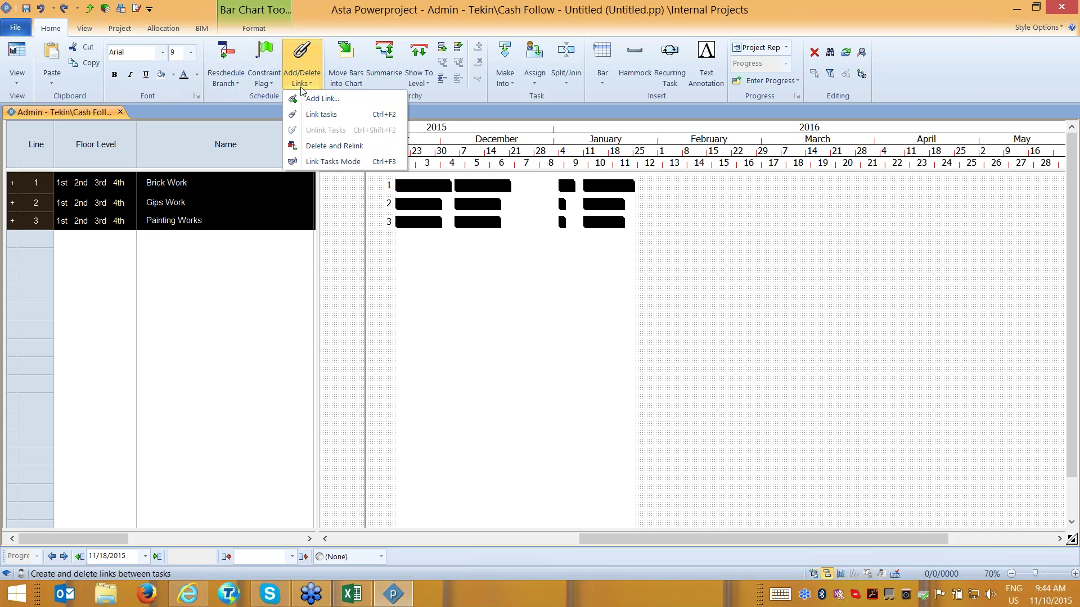
pyautogui.click(315, 114)
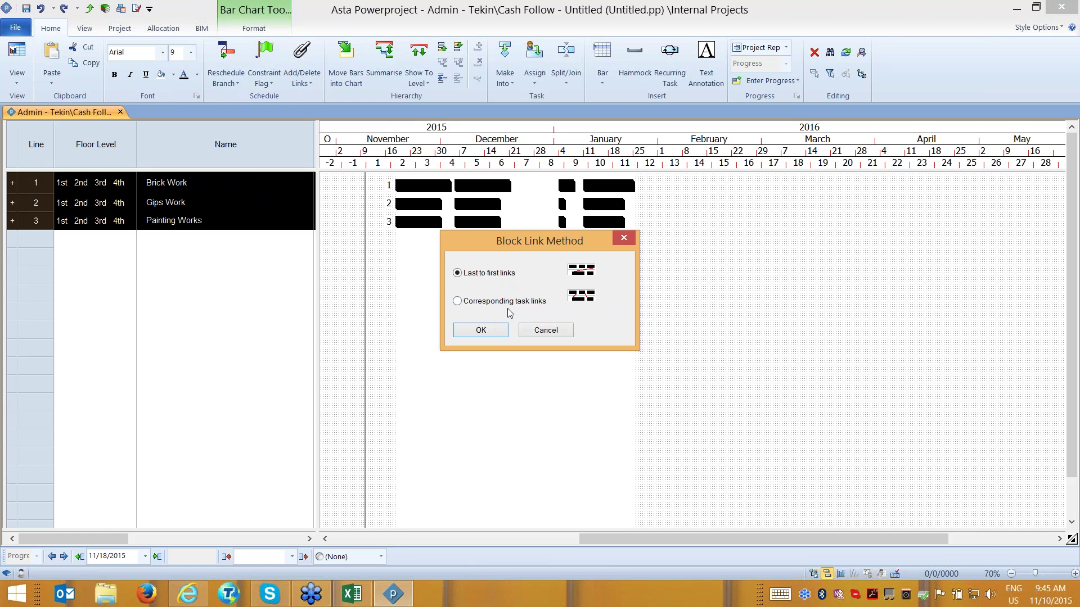
pyautogui.click(472, 302)
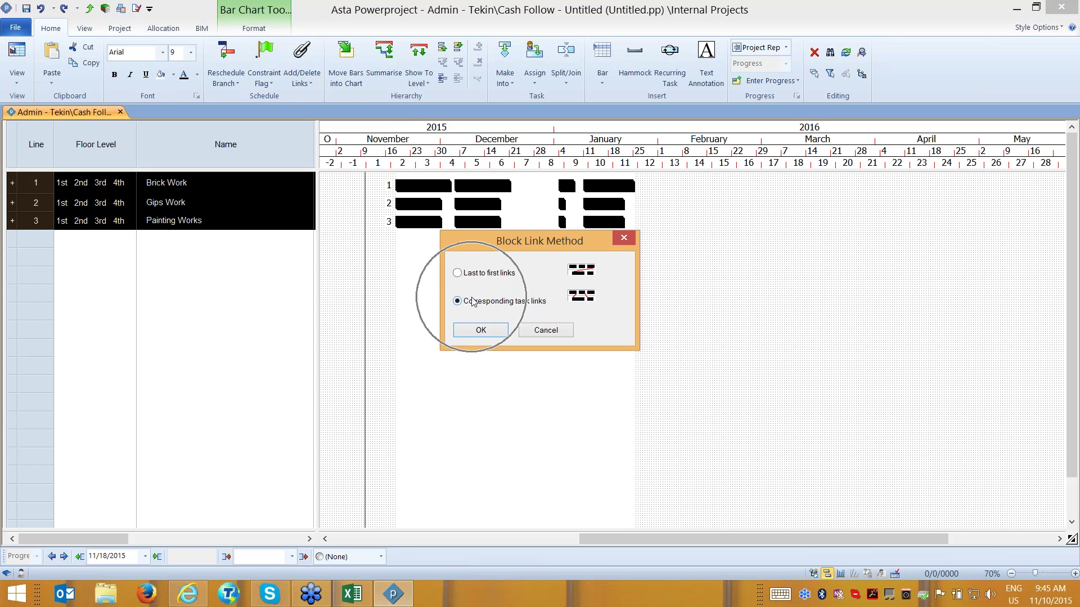
pyautogui.click(481, 330)
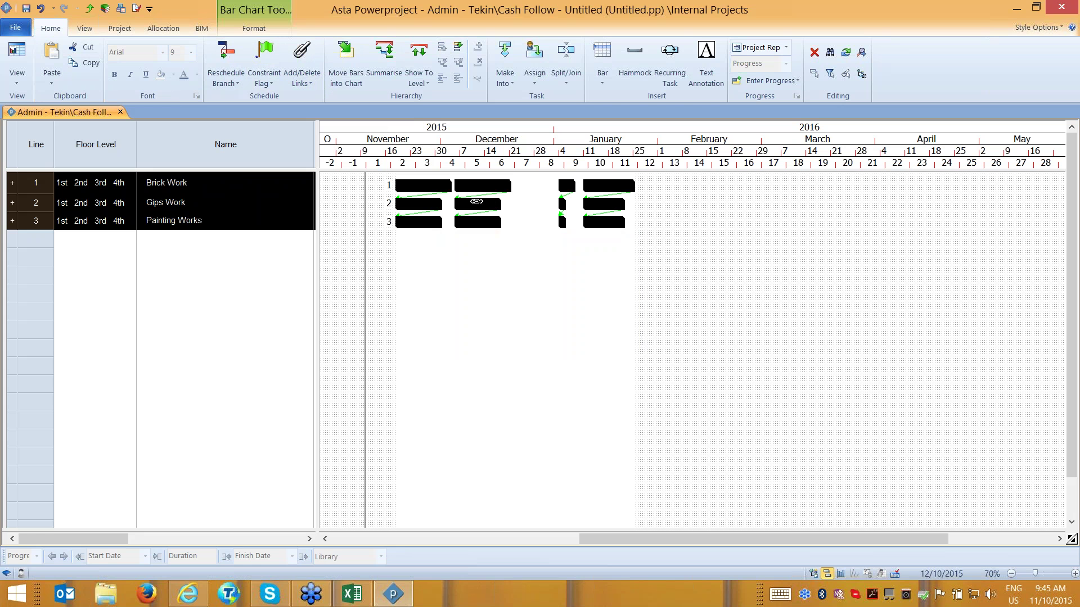
# Reschedule the project against the progress entry period, and expand the three work lines into one line per floor.
pyautogui.press('F9')
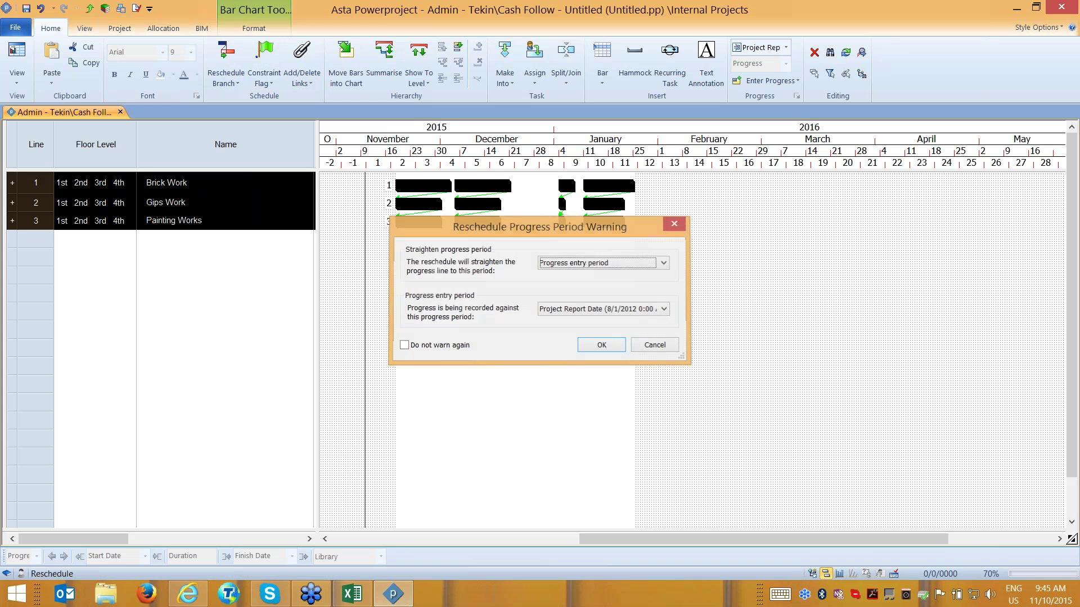
pyautogui.press('Return')
pyautogui.click(550, 400)
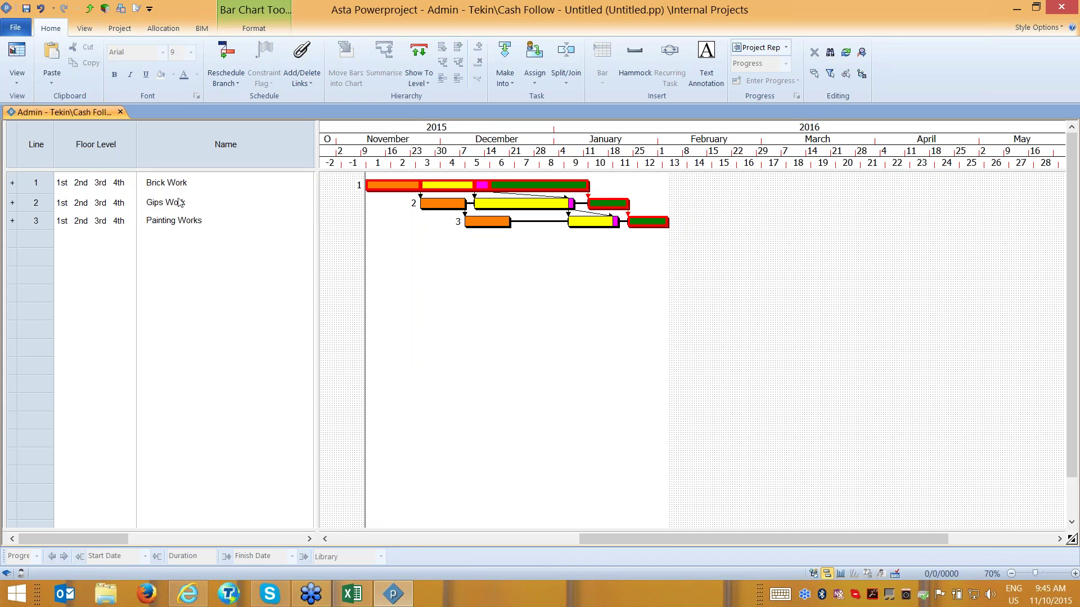
pyautogui.click(13, 183)
pyautogui.click(12, 257)
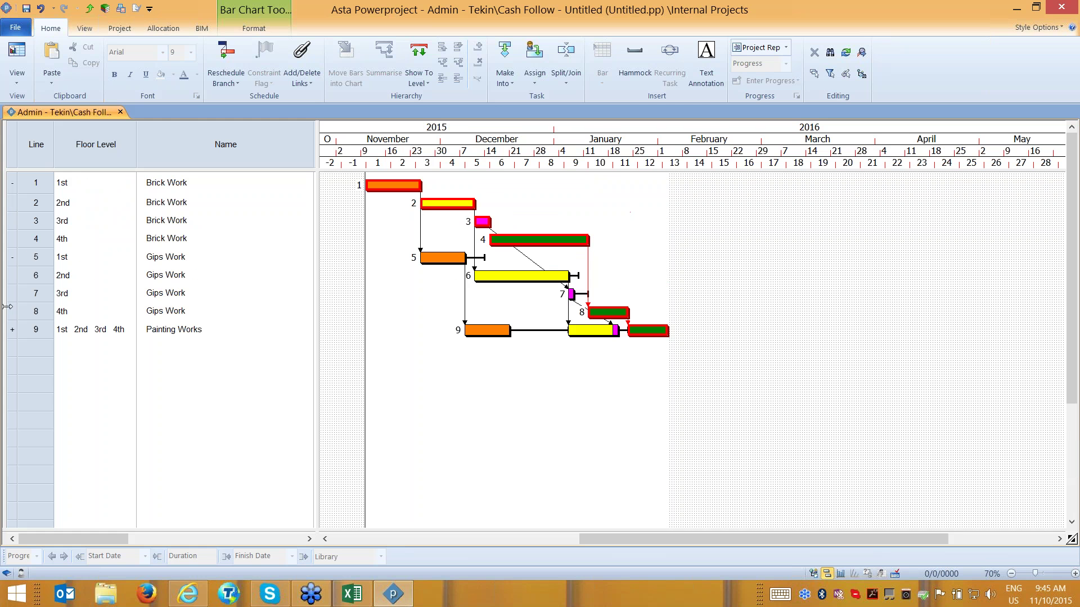
pyautogui.click(13, 330)
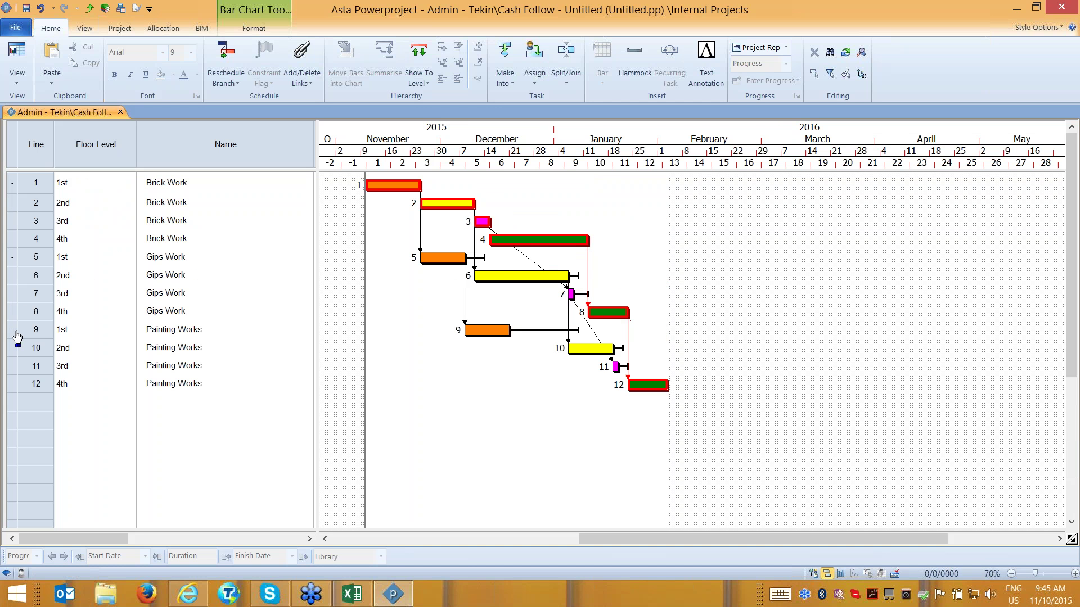
# Examine the file formats available for saving a copy of the project, and leave without saving.
pyautogui.click(17, 25)
pyautogui.click(49, 70)
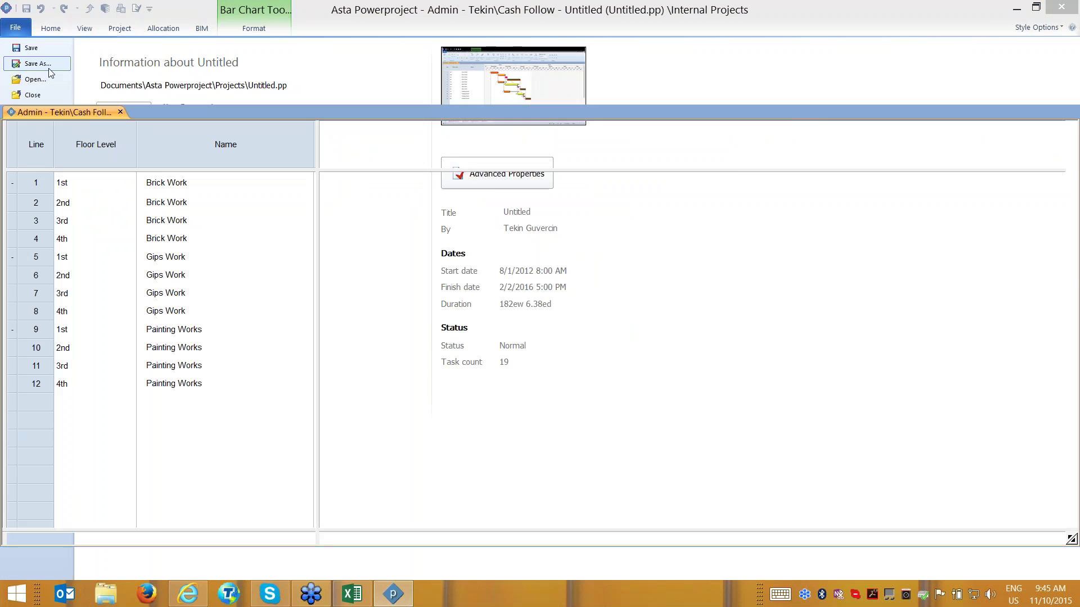
pyautogui.click(526, 368)
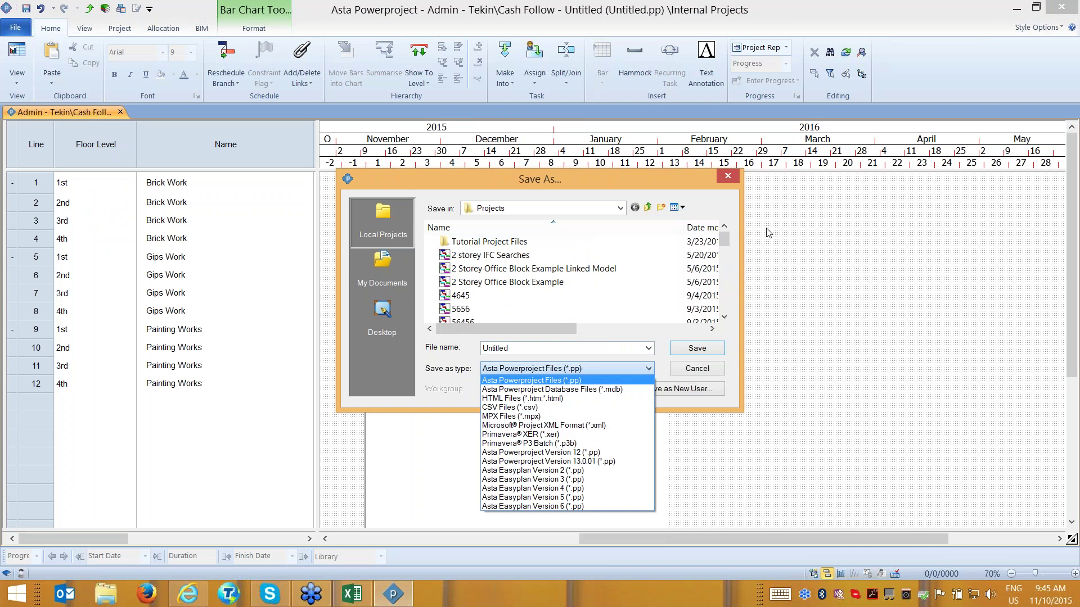
pyautogui.click(736, 175)
pyautogui.moveTo(723, 177); pyautogui.dragTo(731, 176)
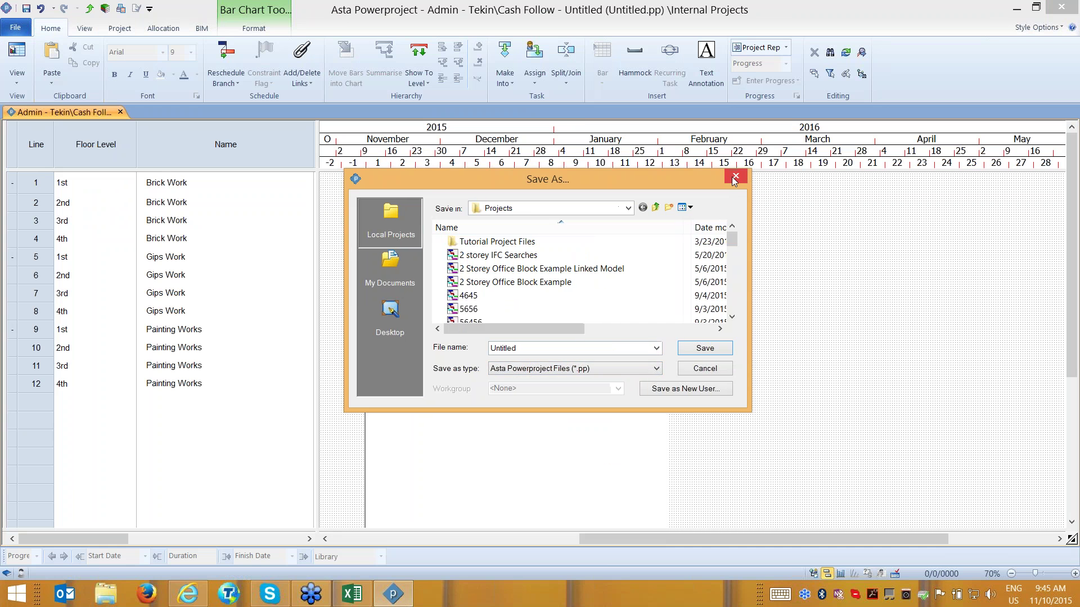
pyautogui.click(733, 176)
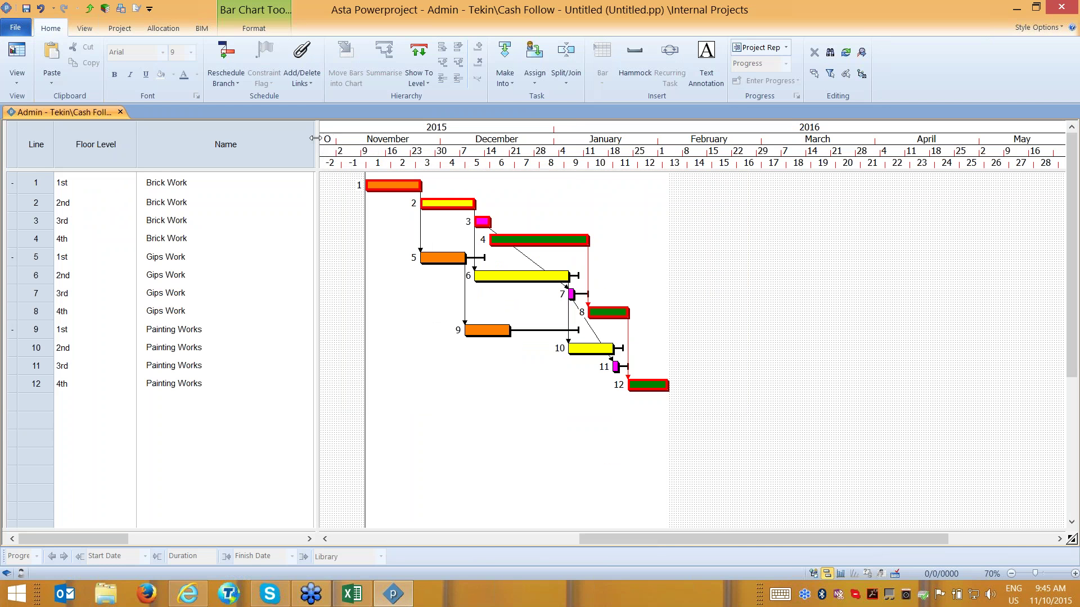
# Widen the table to show the Duration column, and show the project library tree with the Site Resources under Permanent Resources expanded.
pyautogui.moveTo(315, 139); pyautogui.dragTo(400, 160)
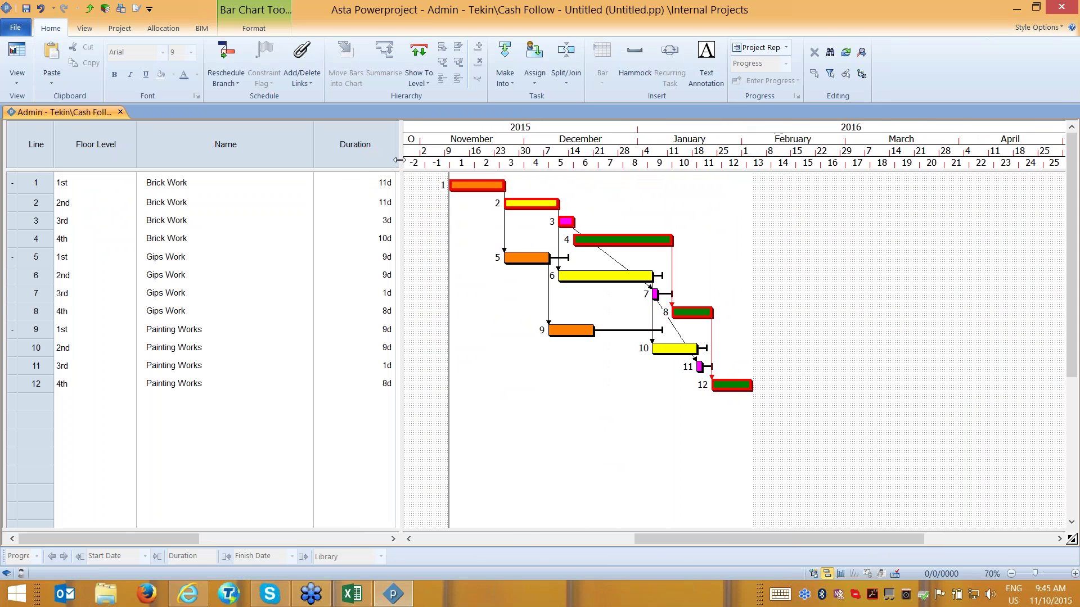
pyautogui.click(813, 574)
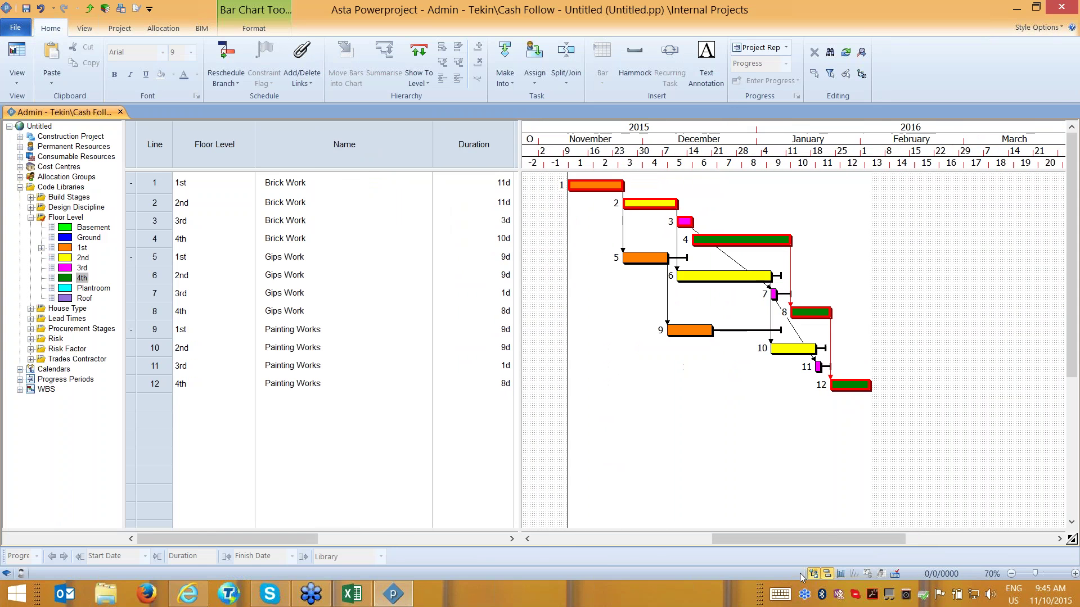
pyautogui.click(19, 187)
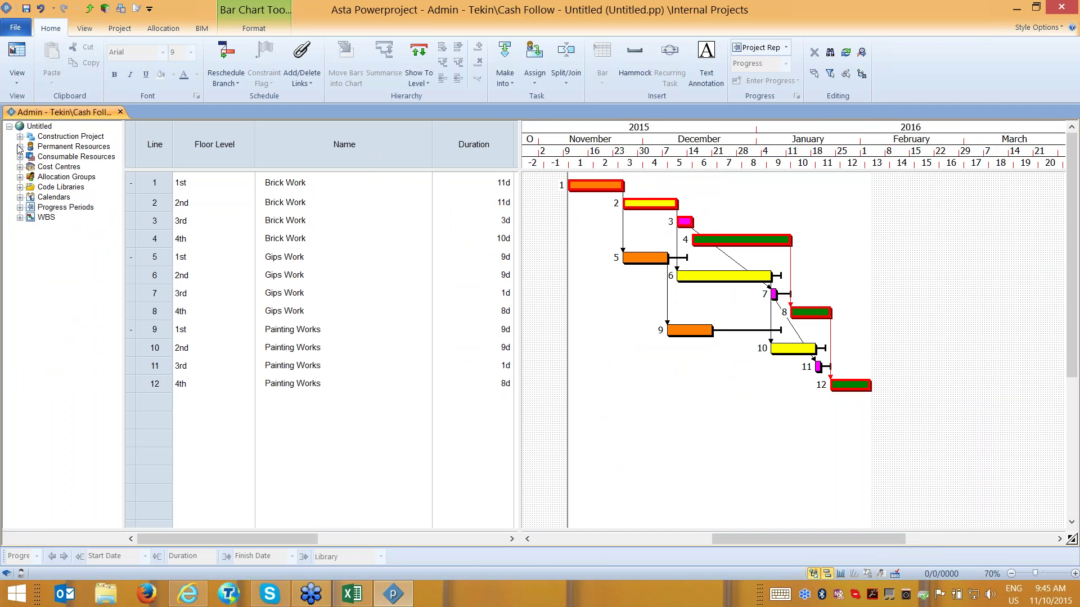
pyautogui.click(19, 147)
pyautogui.click(31, 157)
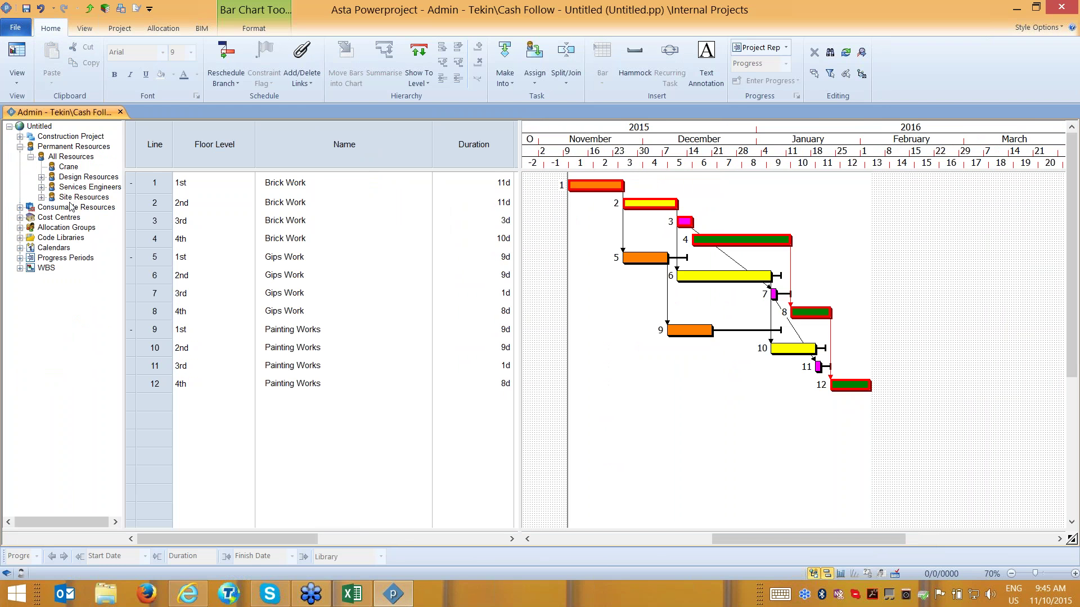
pyautogui.click(41, 198)
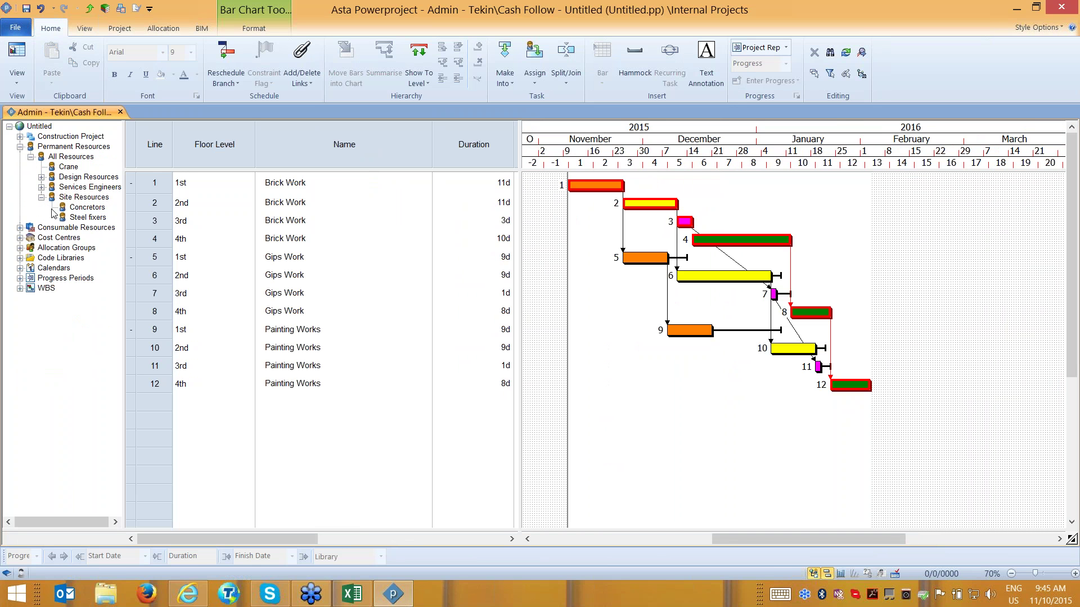
# Assign the Concretors resource to the 1st and 4th floor Brick Work tasks and the 2nd floor Painting Works task.
pyautogui.click(596, 185)
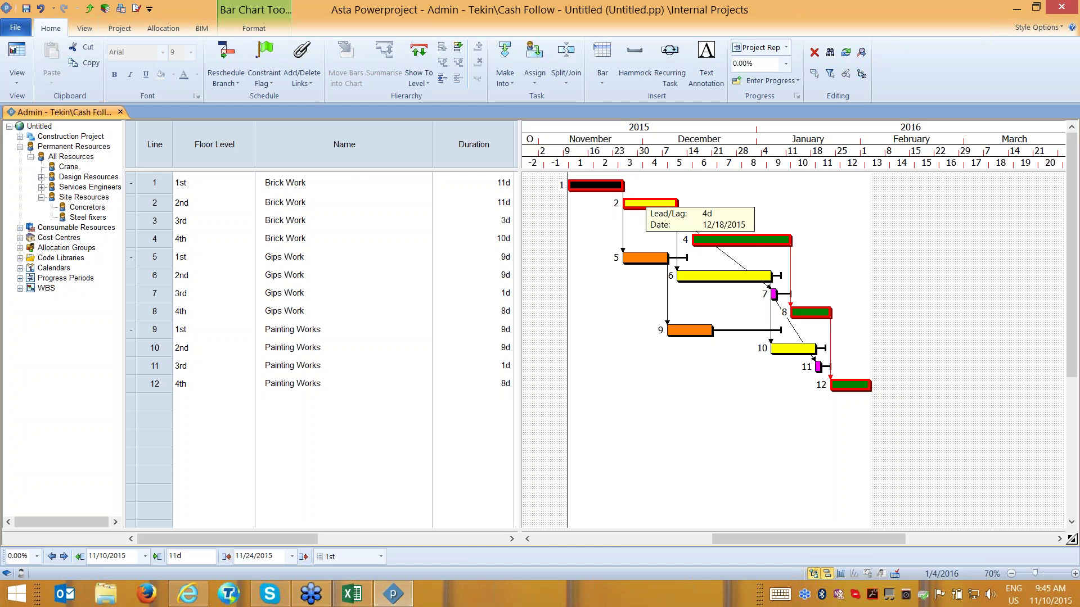
pyautogui.keyDown('ctrl'); pyautogui.click(743, 241); pyautogui.keyUp('ctrl')
pyautogui.keyDown('ctrl'); pyautogui.click(804, 350); pyautogui.keyUp('ctrl')
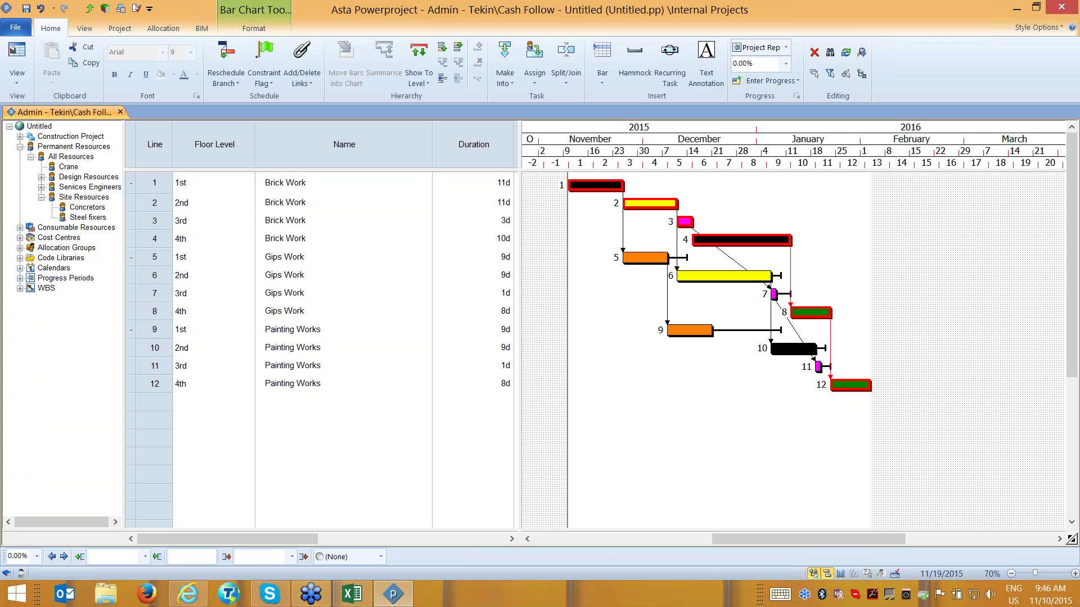
pyautogui.moveTo(87, 208); pyautogui.dragTo(229, 223)
pyautogui.doubleClick(87, 208)
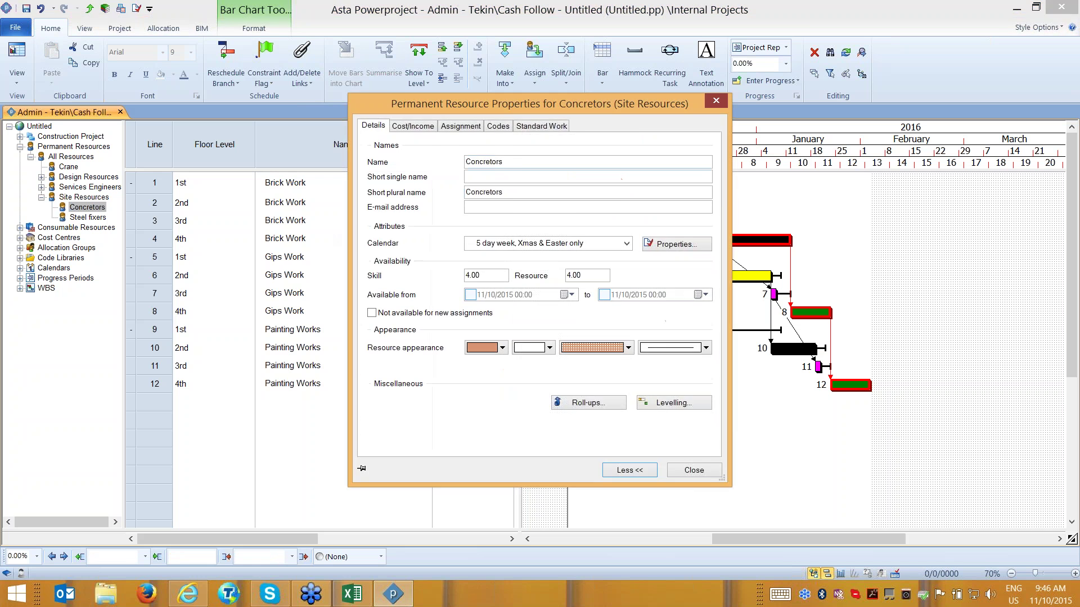
pyautogui.click(716, 101)
pyautogui.moveTo(82, 209); pyautogui.dragTo(723, 247)
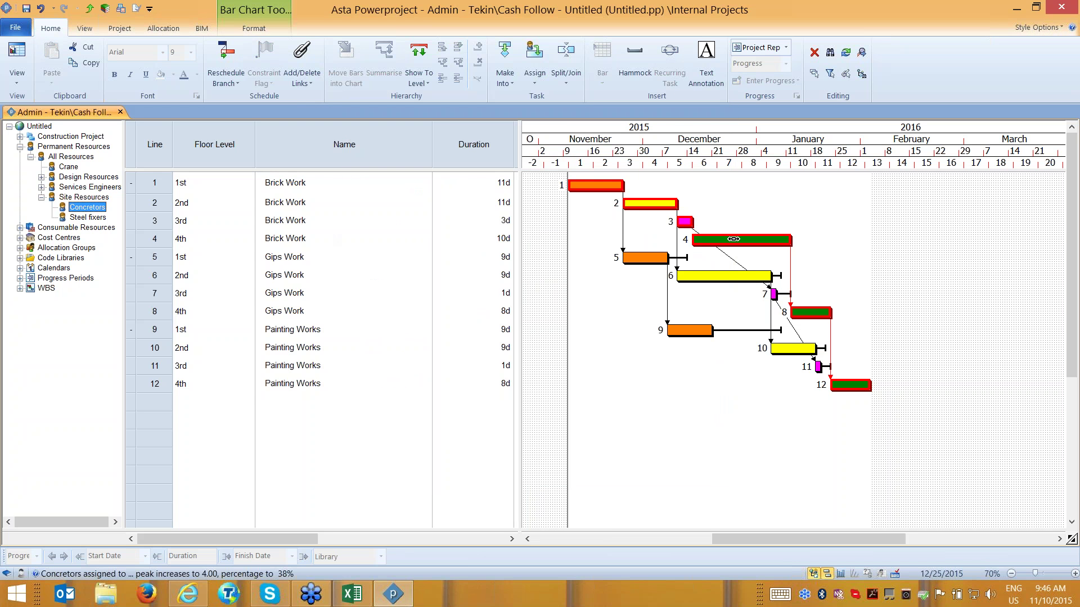
# Widen the table to show the Cost column, and highlight the three tasks that have Concretors assigned to examine their costs.
pyautogui.moveTo(518, 180); pyautogui.dragTo(761, 180)
pyautogui.click(725, 183)
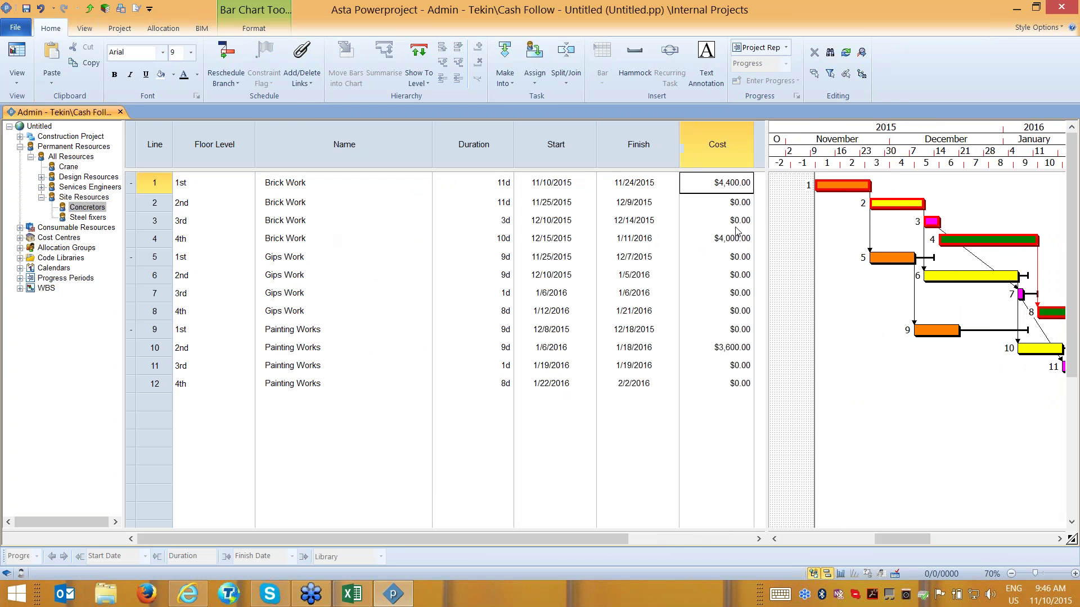
pyautogui.keyDown('ctrl'); pyautogui.click(733, 246); pyautogui.keyUp('ctrl')
pyautogui.keyDown('ctrl'); pyautogui.click(724, 349); pyautogui.keyUp('ctrl')
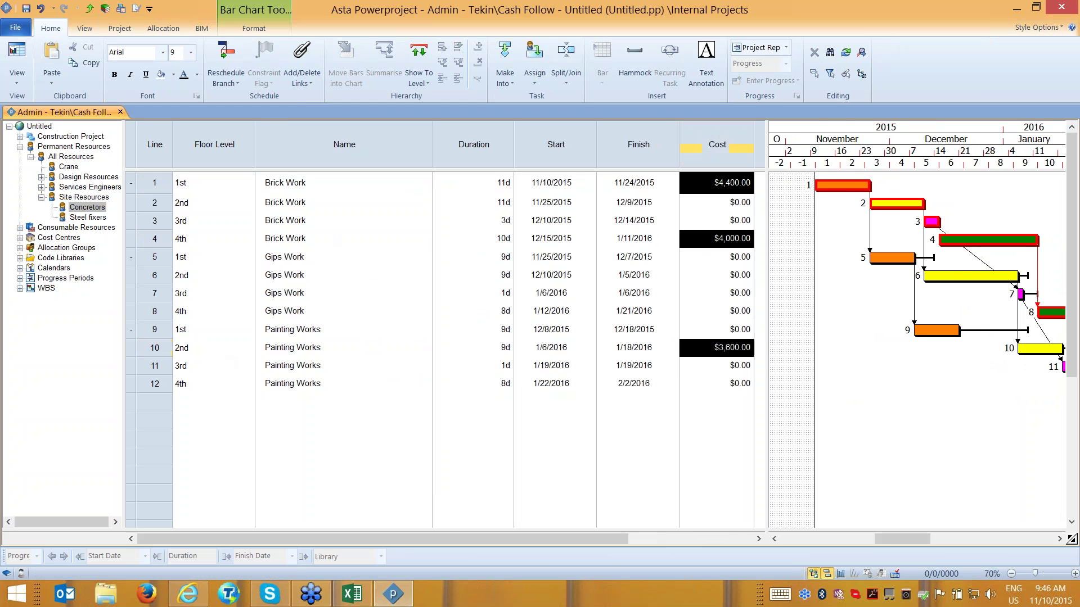
pyautogui.keyDown('ctrl'); pyautogui.click(155, 347); pyautogui.keyUp('ctrl')
pyautogui.keyDown('ctrl'); pyautogui.click(180, 242); pyautogui.keyUp('ctrl')
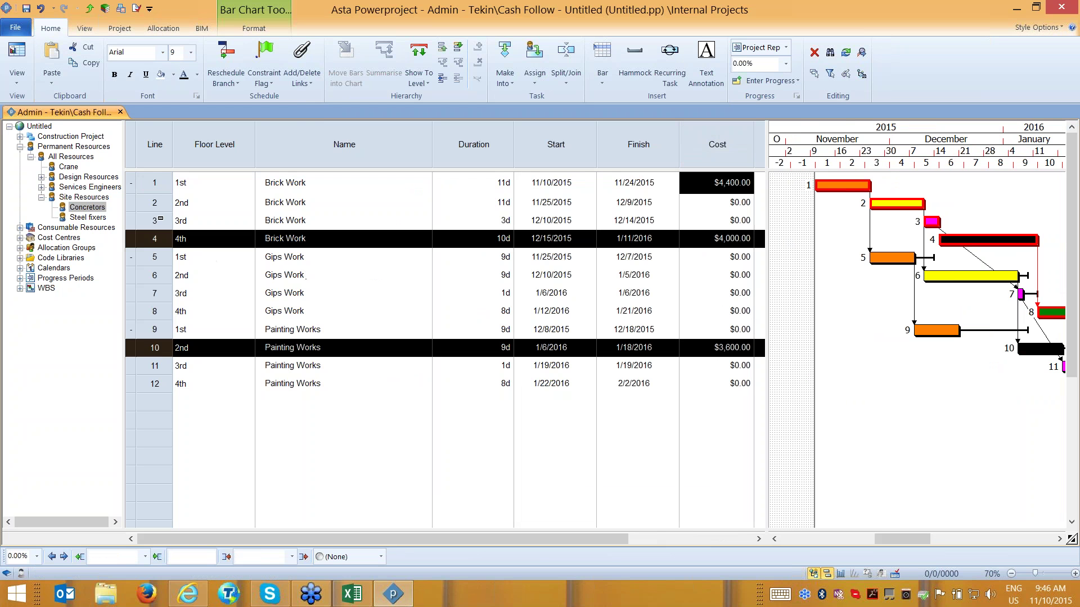
pyautogui.keyDown('ctrl'); pyautogui.click(155, 179); pyautogui.keyUp('ctrl')
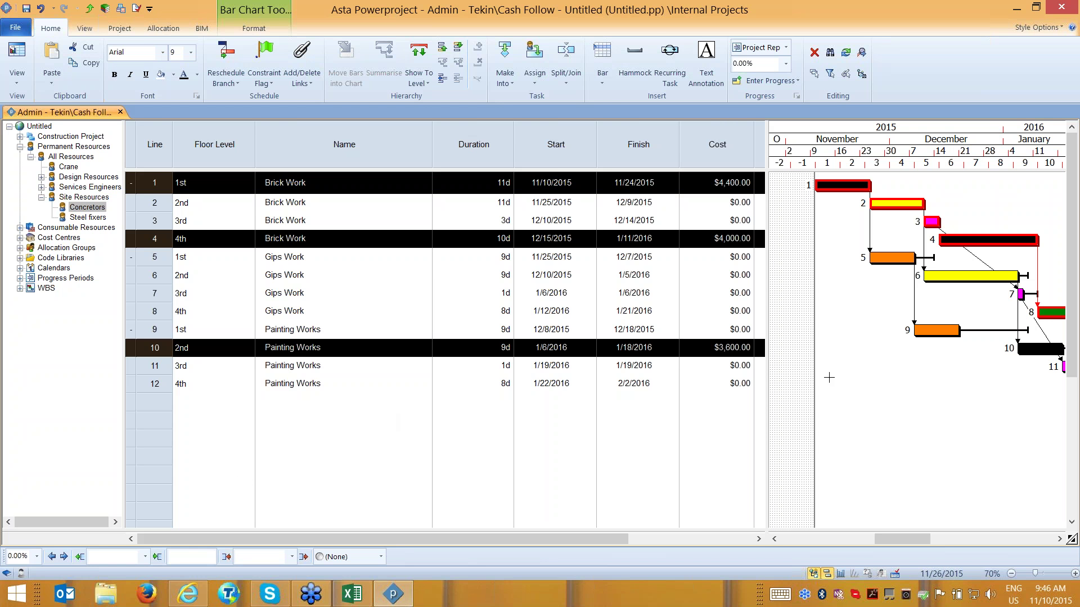
# Close the Untitled project without saving its changes.
pyautogui.click(119, 112)
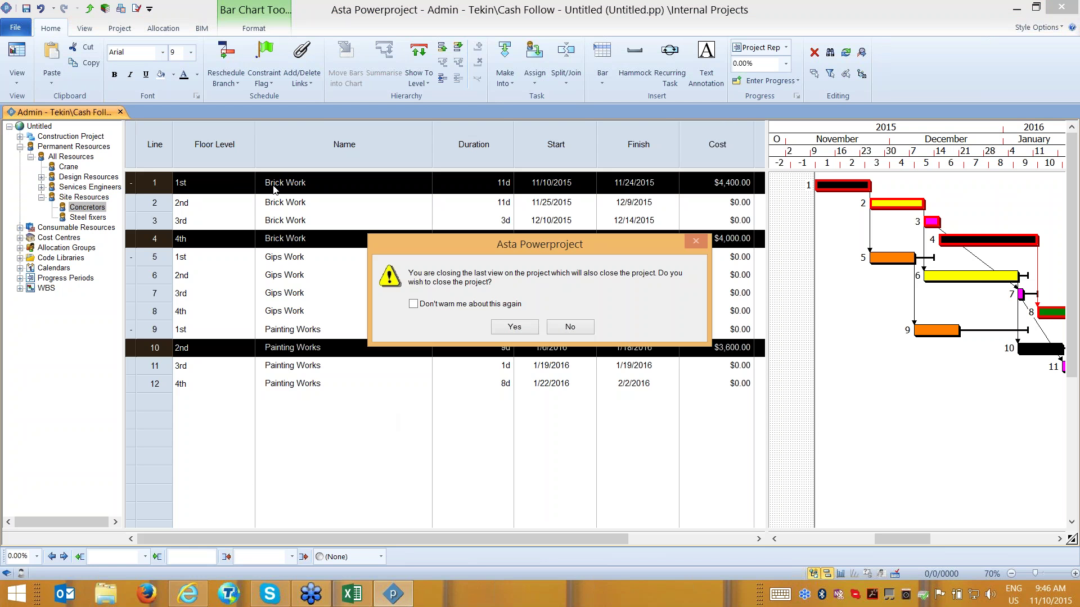
pyautogui.press('Return')
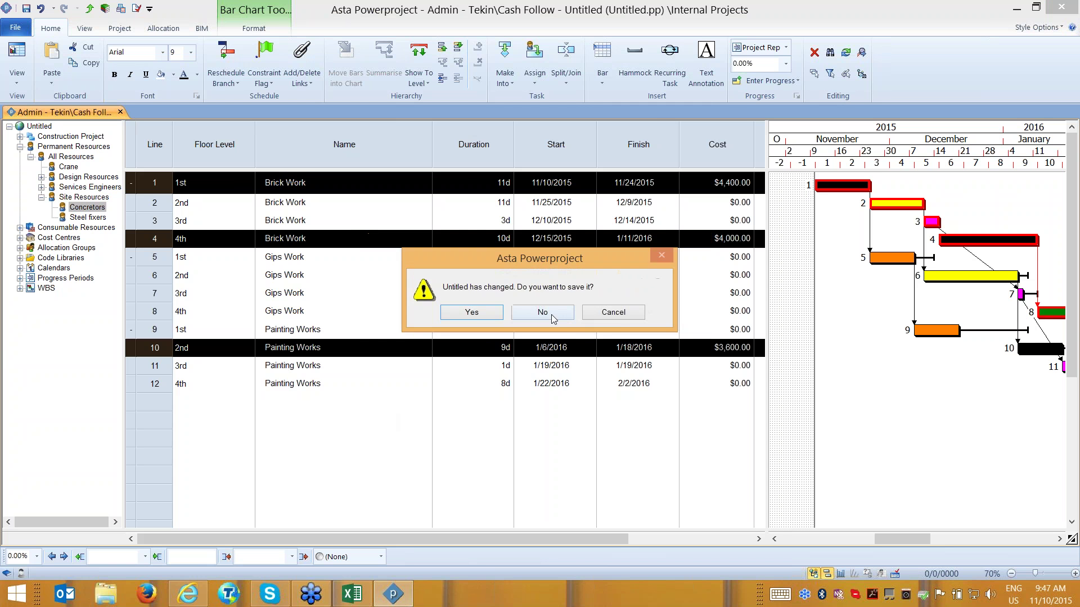
pyautogui.click(548, 313)
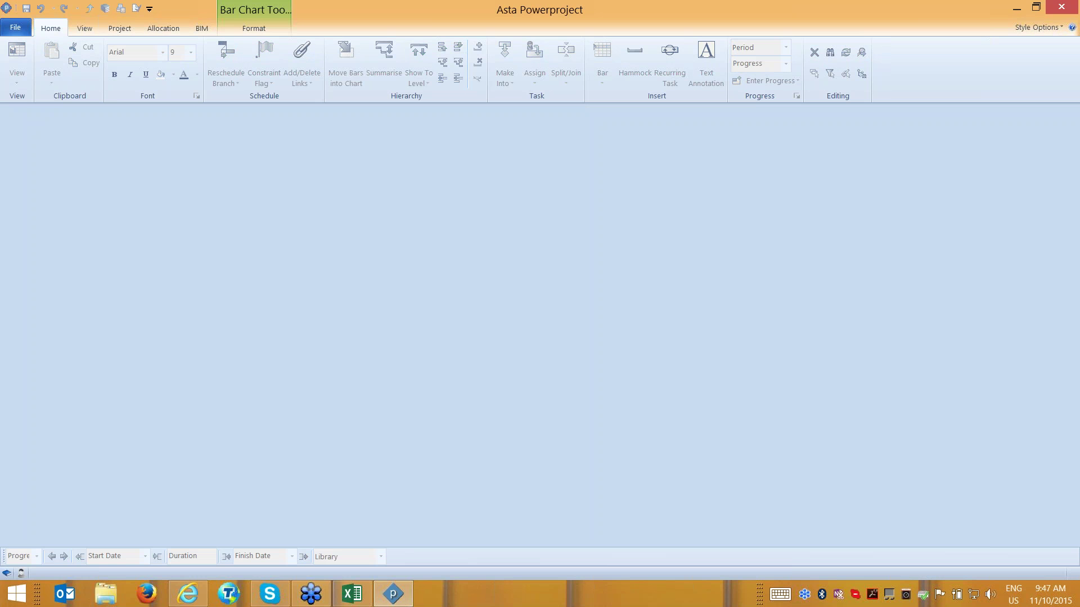
# Minimize the Powerproject and Excel windows, and open the desktop folder 2222 in a maximized File Explorer window.
pyautogui.click(1019, 6)
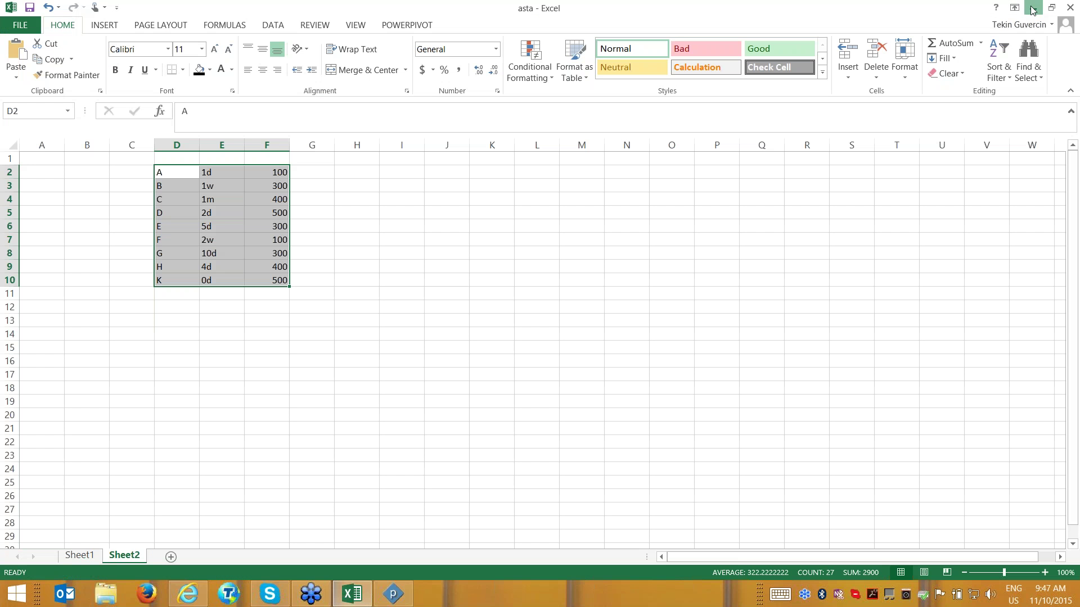
pyautogui.click(1032, 8)
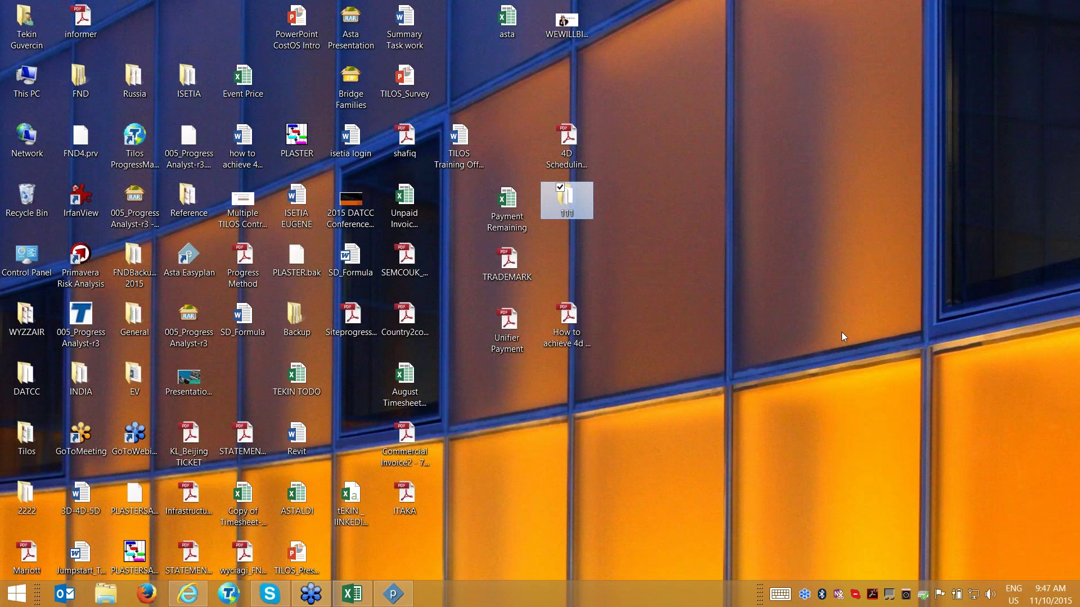
pyautogui.press('2')
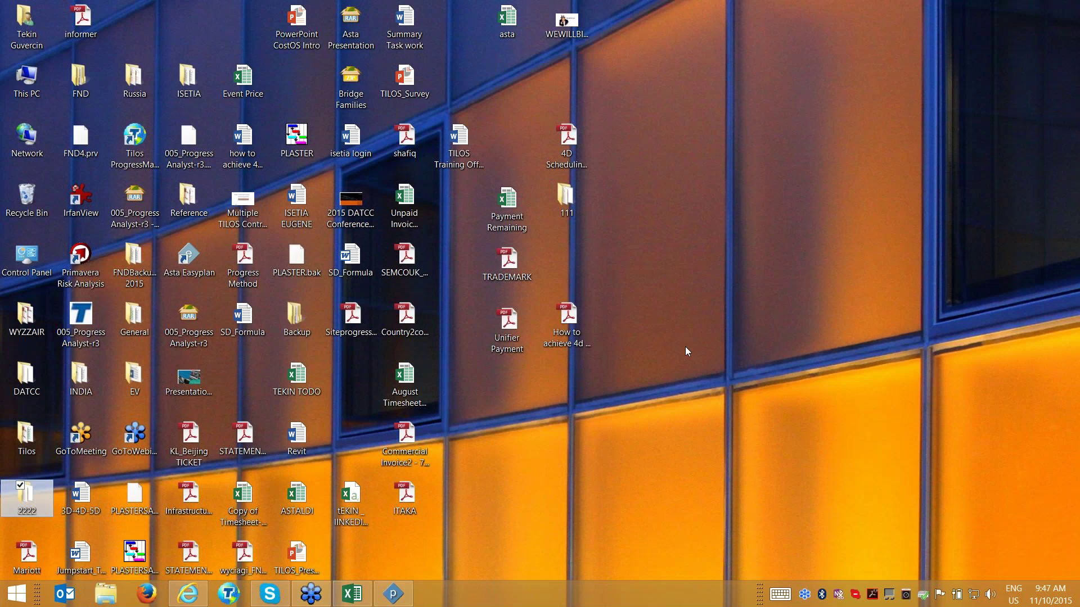
pyautogui.doubleClick(35, 501)
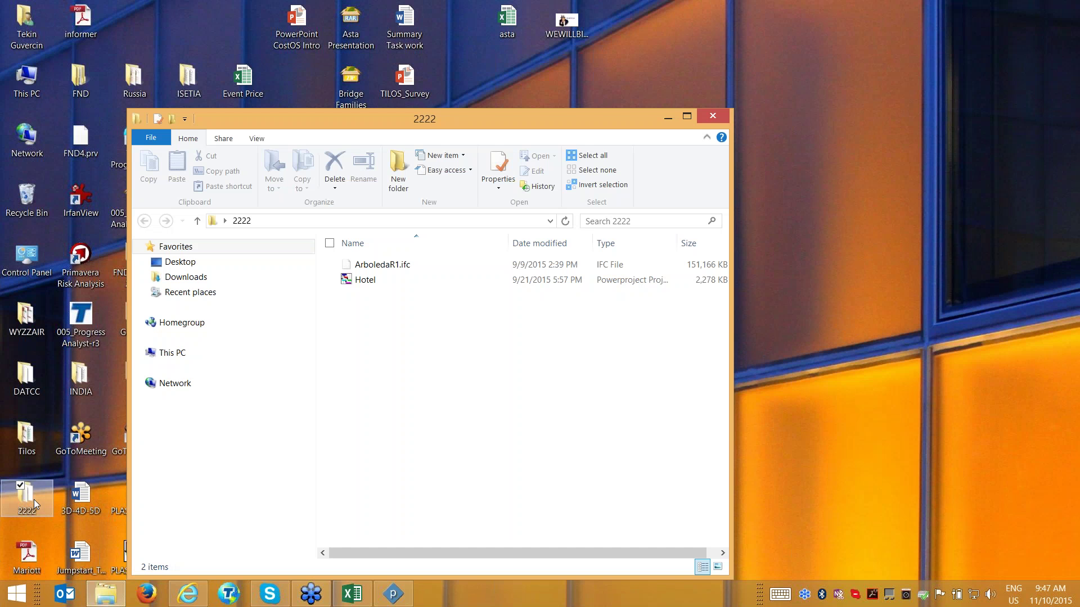
pyautogui.click(686, 116)
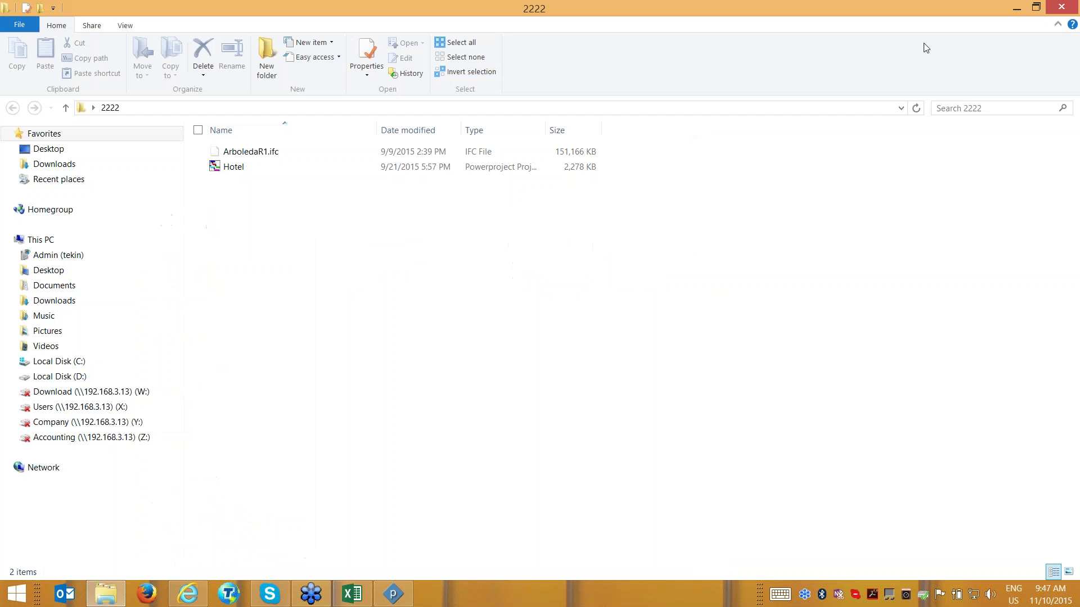
# Minimize the 2222 folder window and open the Hotel Powerproject file from the desktop folder 111.
pyautogui.click(1017, 8)
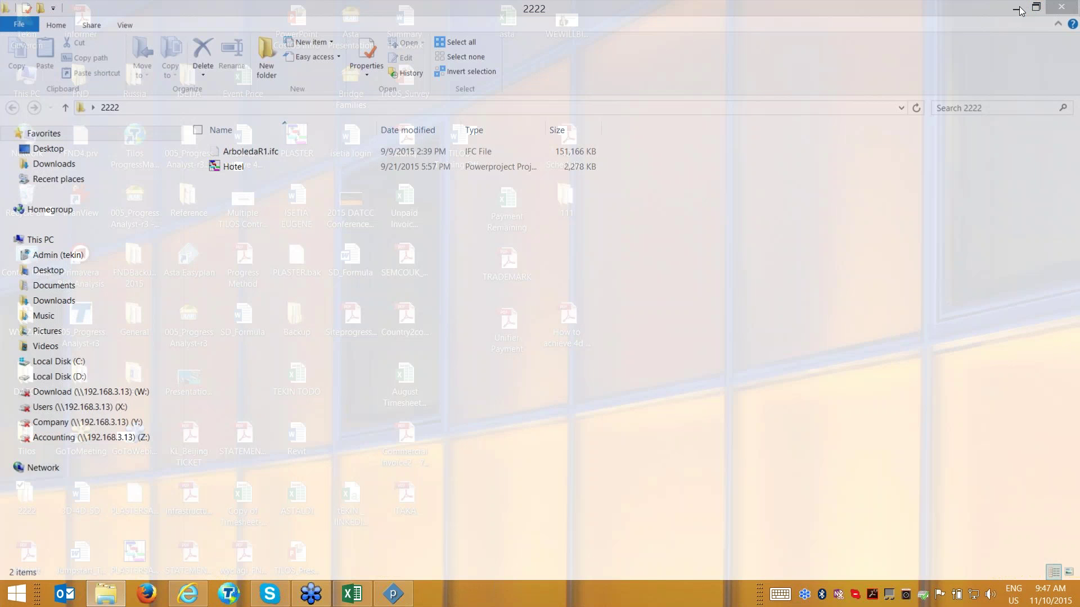
pyautogui.doubleClick(566, 199)
pyautogui.click(367, 299)
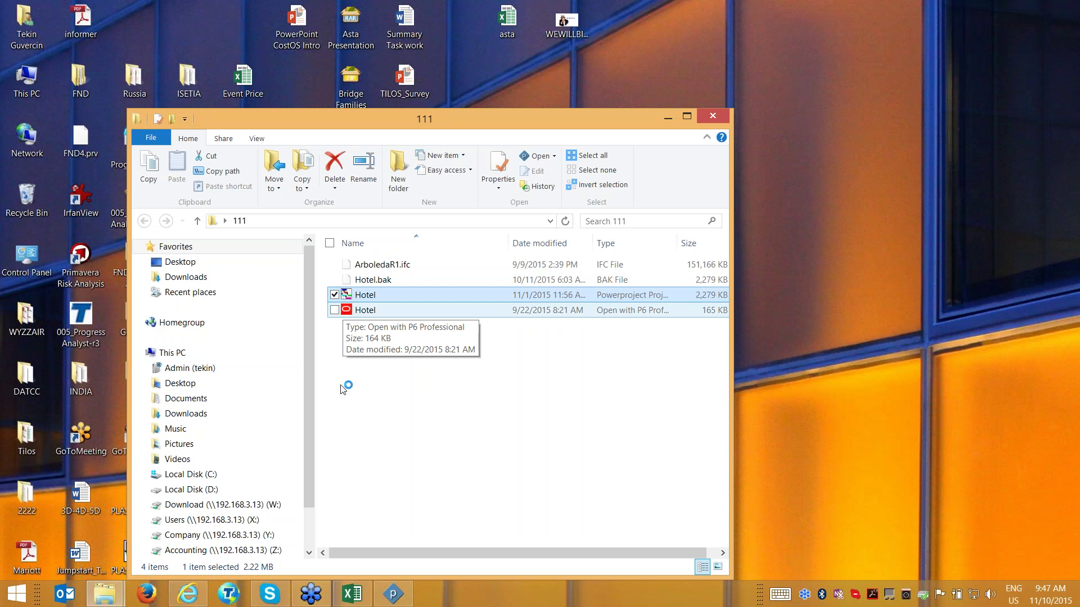
pyautogui.click(409, 601)
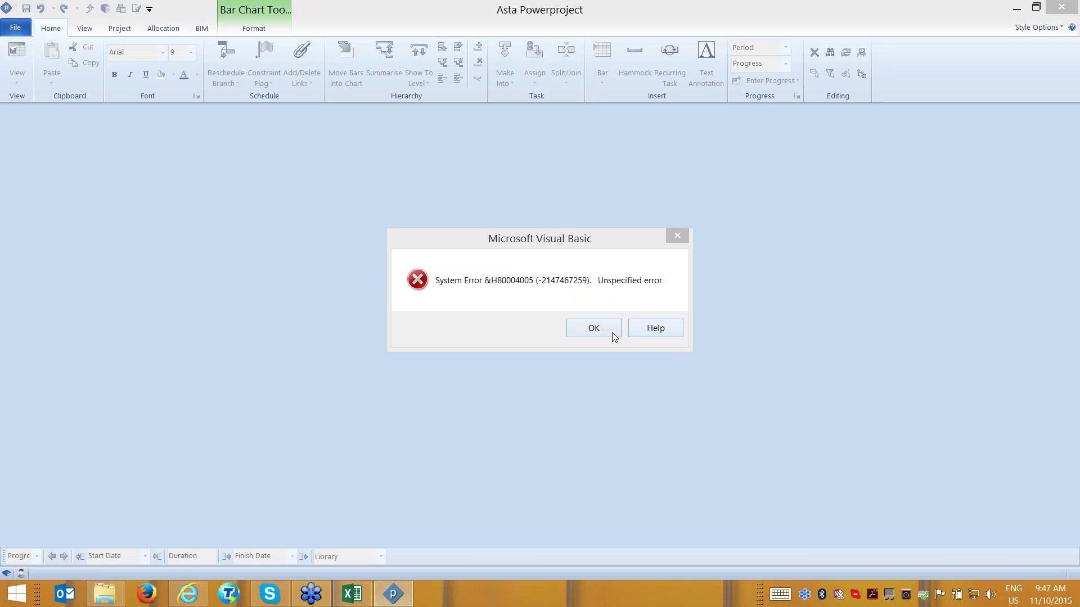
# Dismiss the Visual Basic error messages and apply the Trade Contractors filter with the Bee Concrete Frame task code.
pyautogui.click(611, 332)
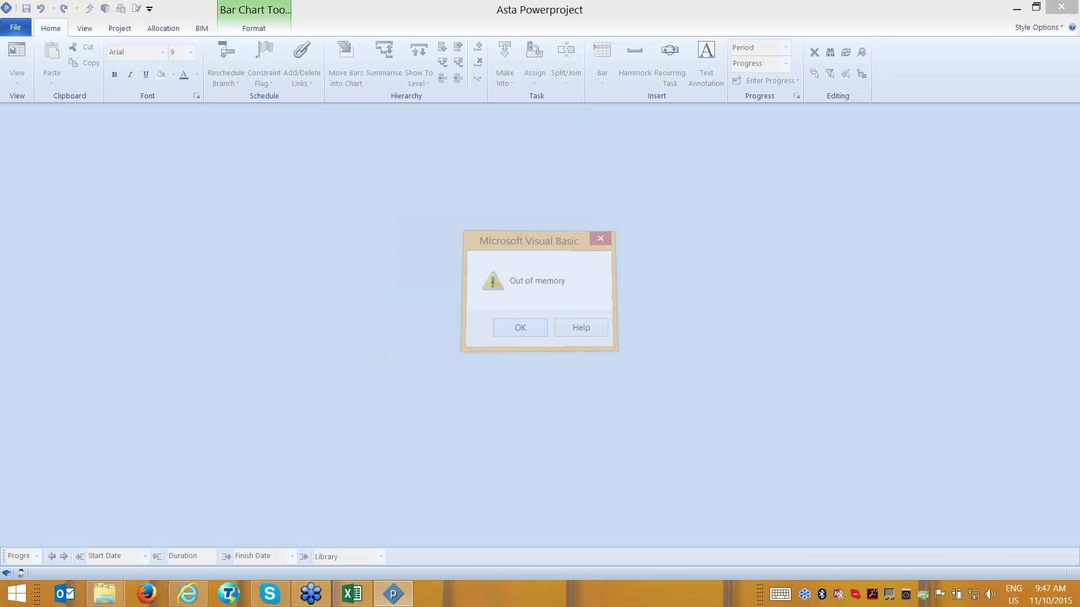
pyautogui.click(546, 330)
pyautogui.click(590, 334)
pyautogui.click(607, 329)
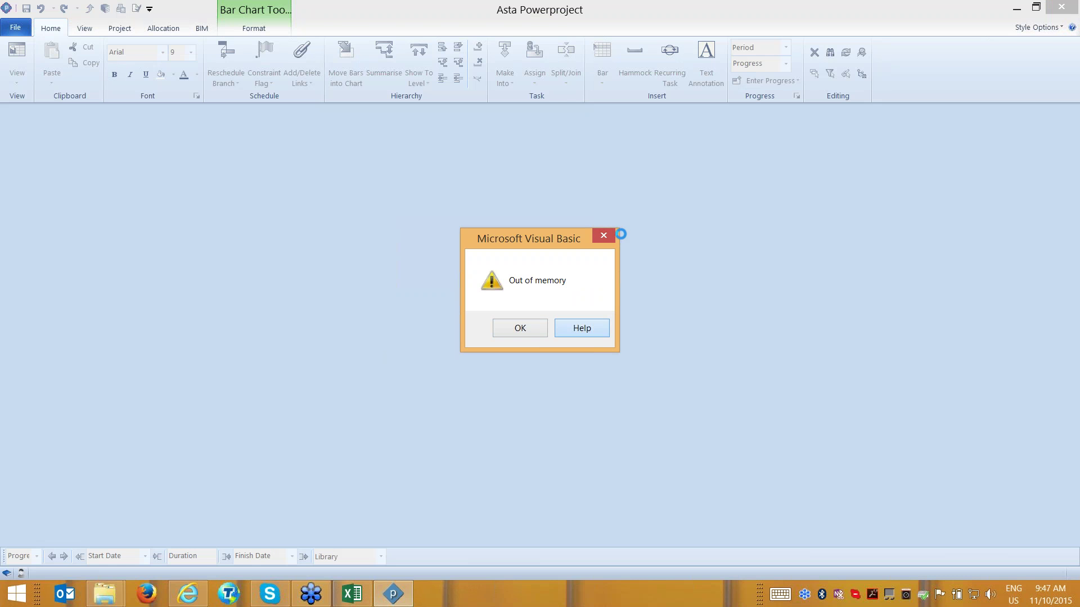
pyautogui.click(546, 8)
pyautogui.click(520, 325)
pyautogui.click(541, 335)
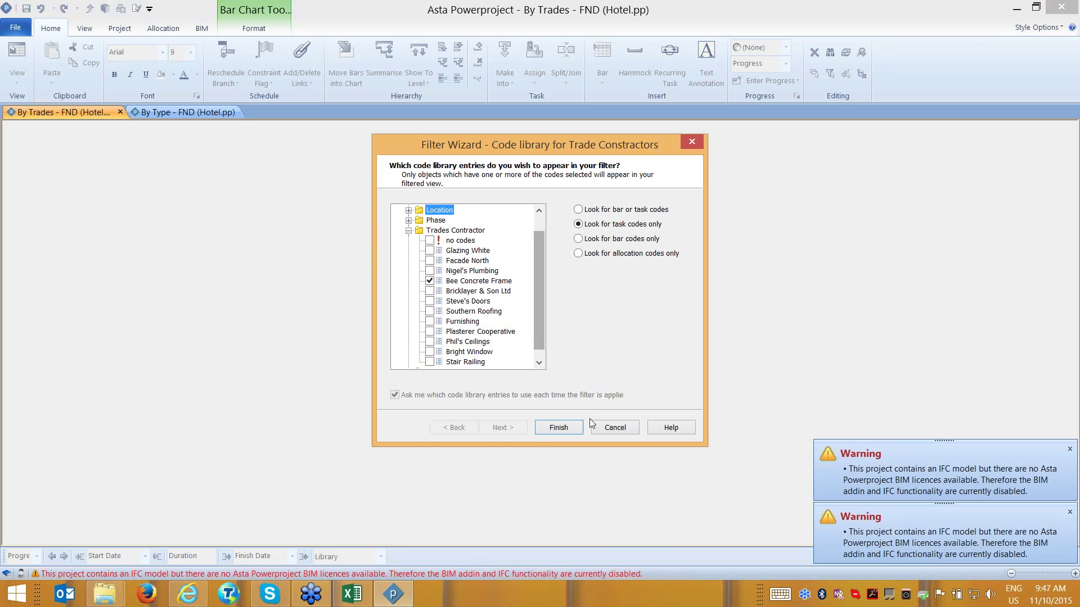
pyautogui.click(554, 430)
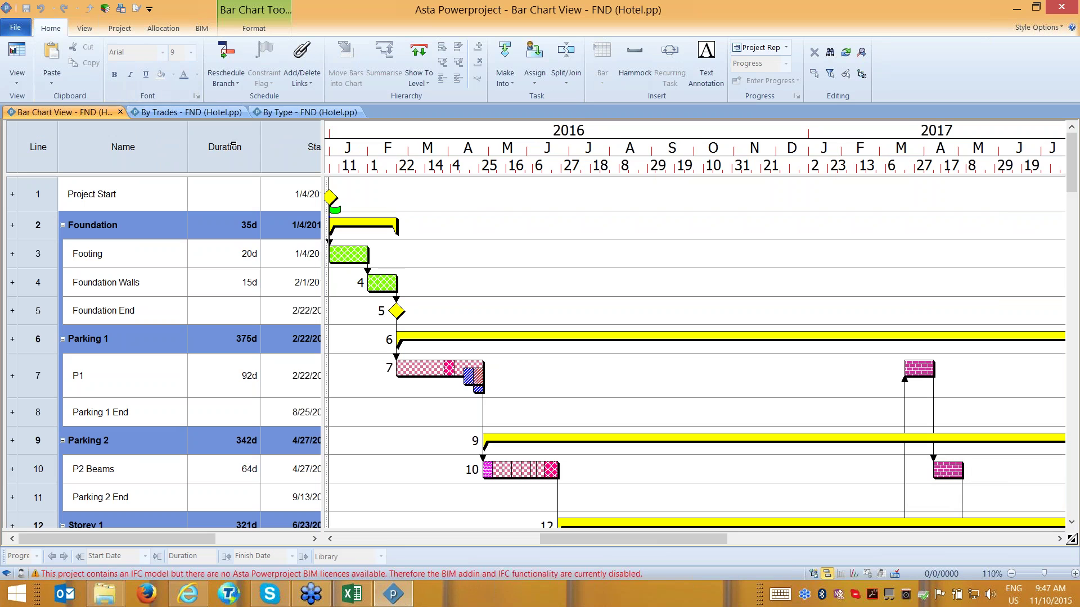
# Check which IFC model the Hotel project's Programme is linked to in the BIM project configuration.
pyautogui.click(16, 28)
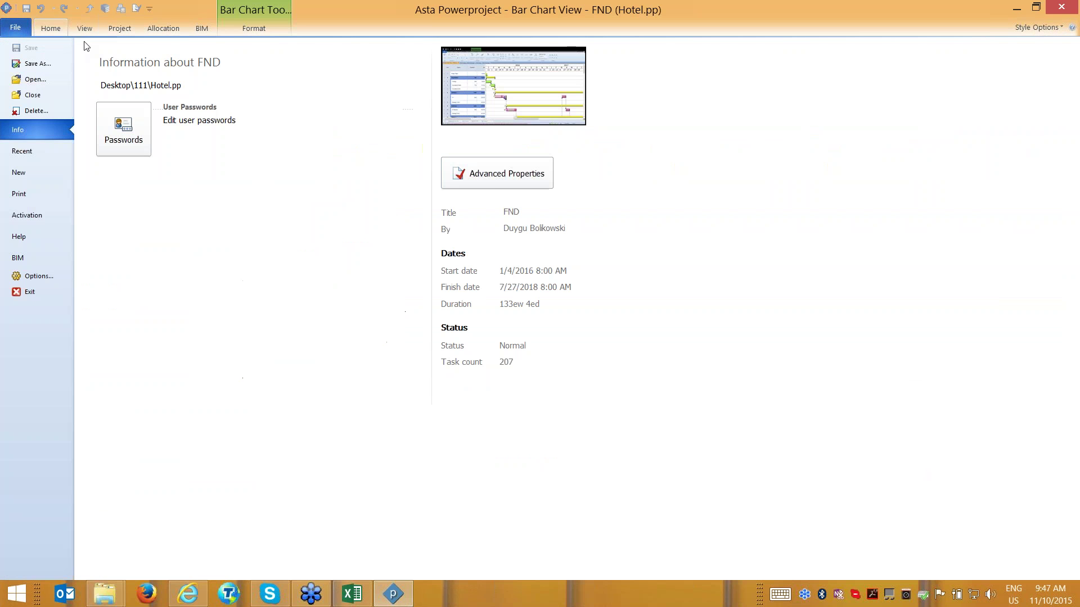
pyautogui.click(26, 257)
pyautogui.click(508, 133)
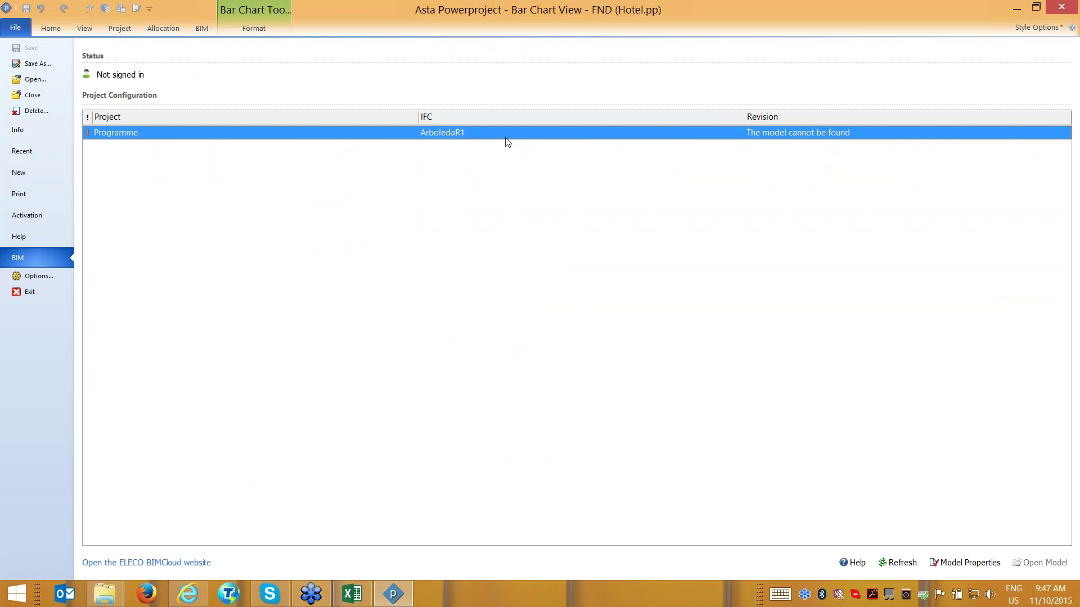
pyautogui.click(508, 135)
# Close Powerproject with the Hotel project and close the 111 folder window.
pyautogui.click(1062, 5)
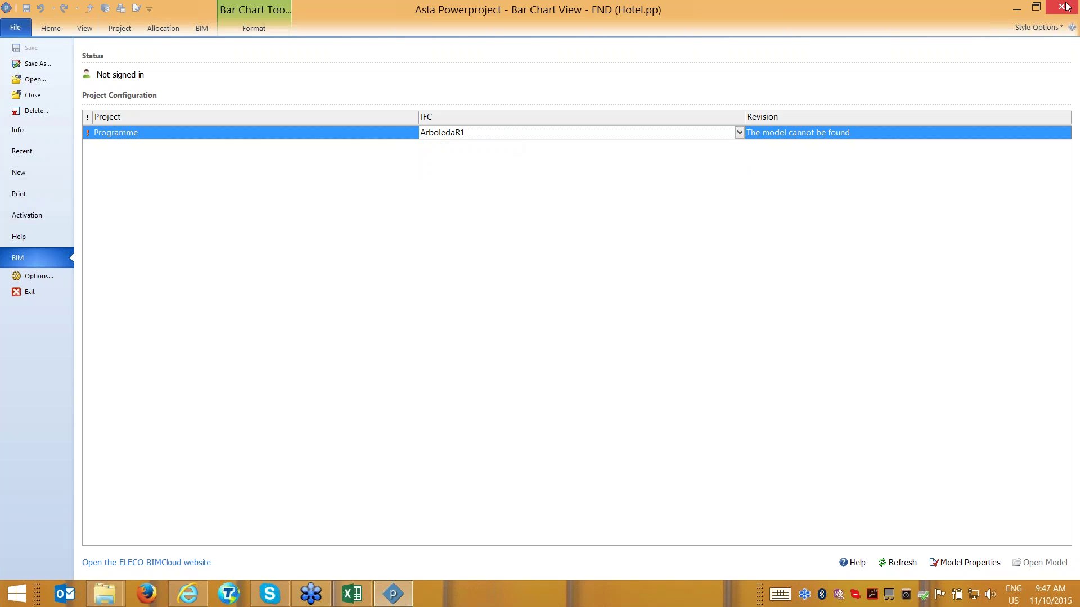
pyautogui.click(1065, 7)
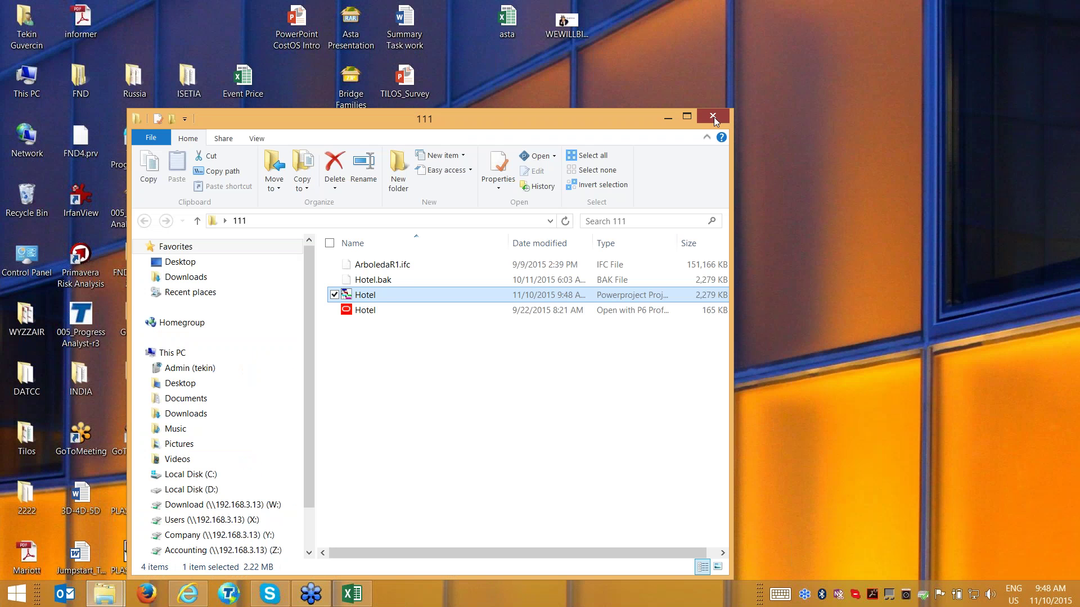
pyautogui.click(713, 117)
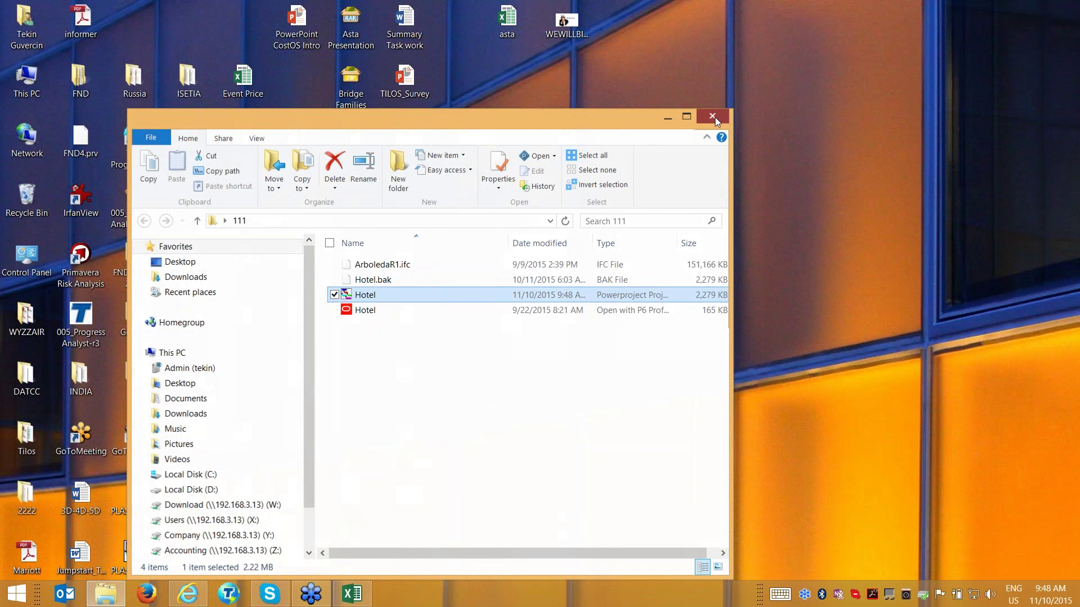
# Open the Hotel project from the desktop folder 2222 and dismiss the Visual Basic error messages.
pyautogui.doubleClick(26, 494)
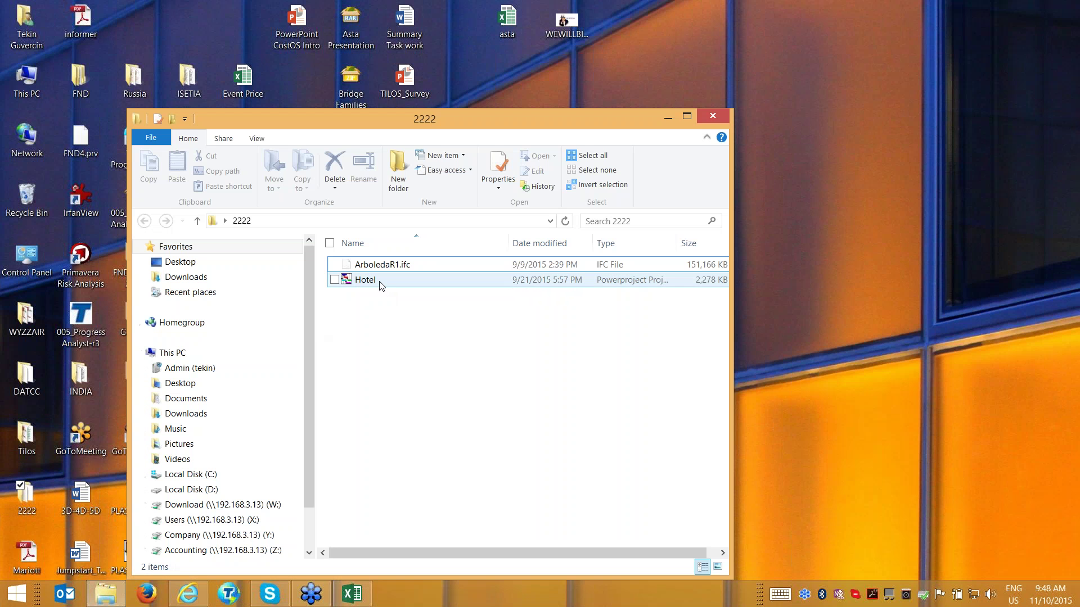
pyautogui.doubleClick(381, 283)
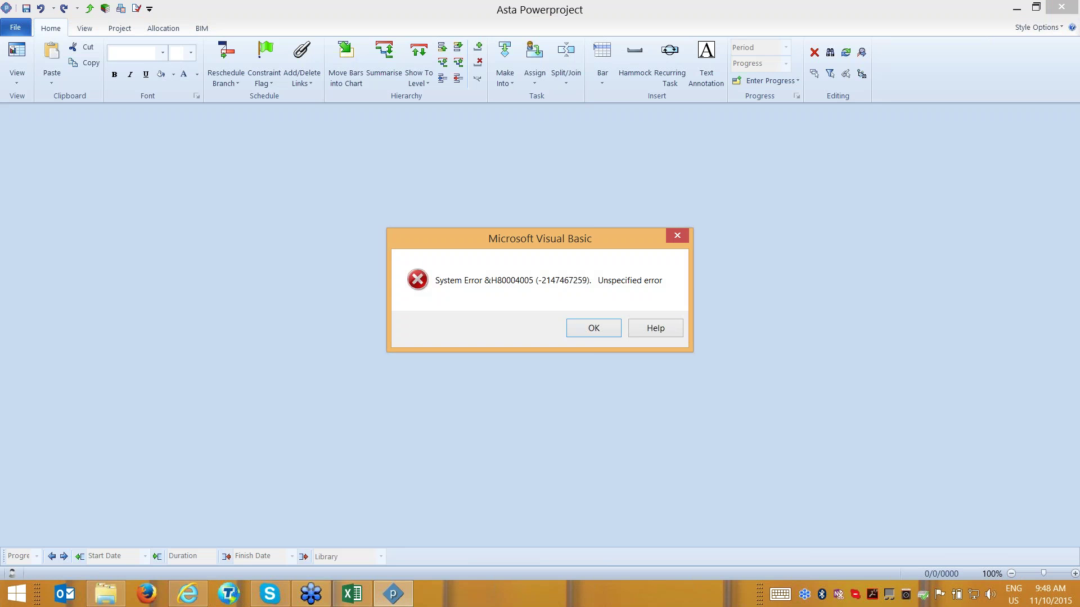
pyautogui.click(587, 336)
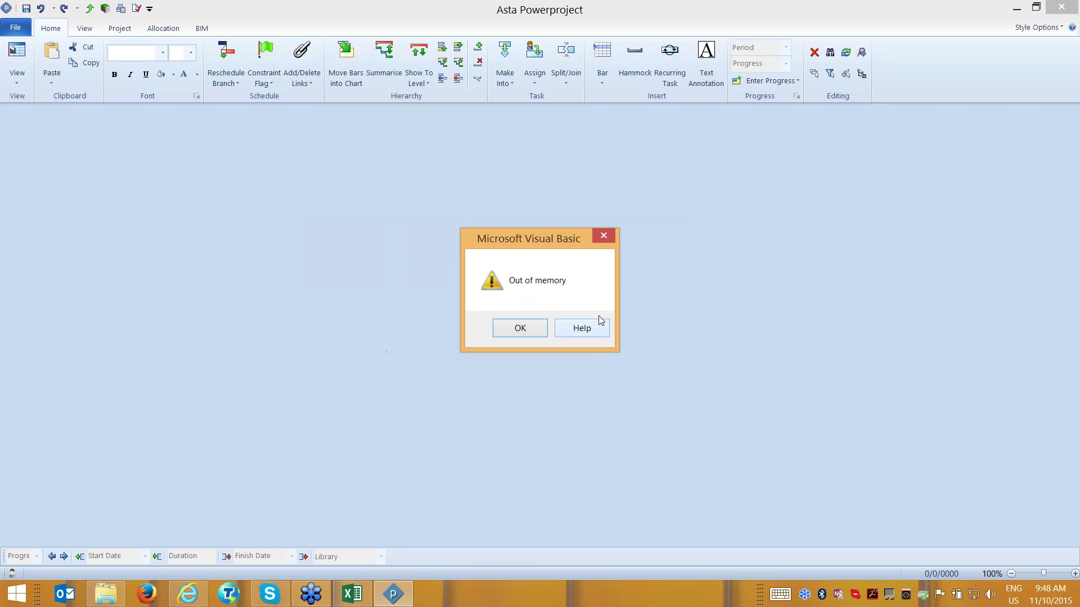
pyautogui.click(518, 332)
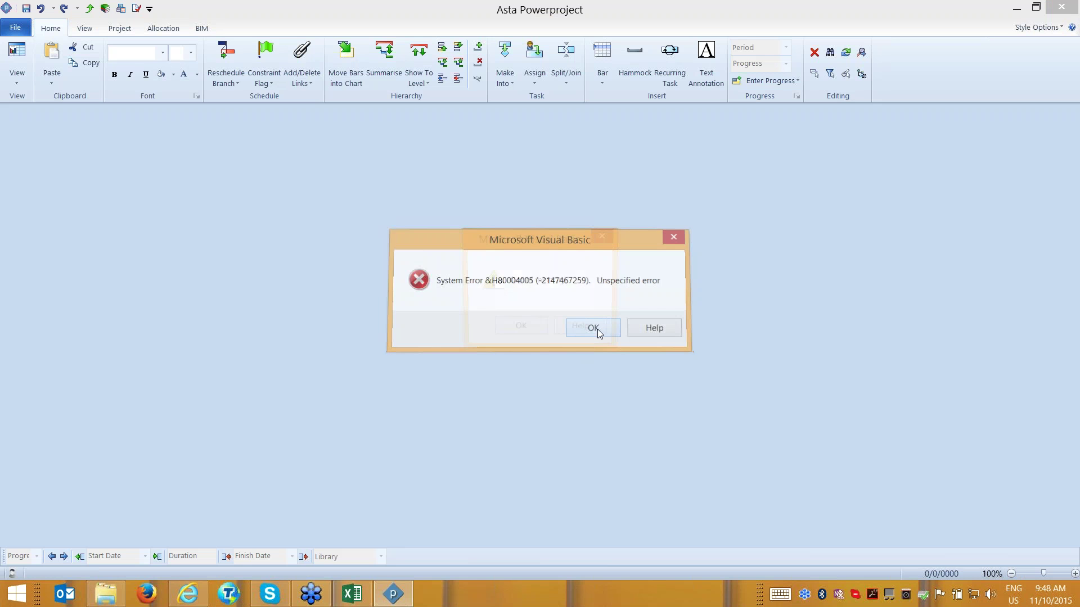
pyautogui.click(595, 329)
pyautogui.press('Return')
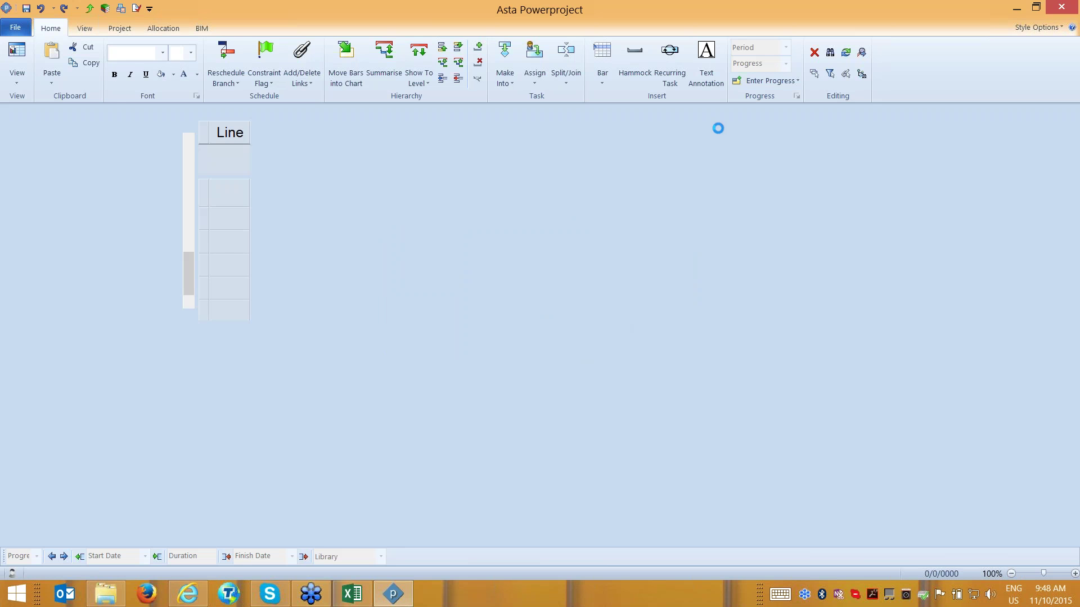